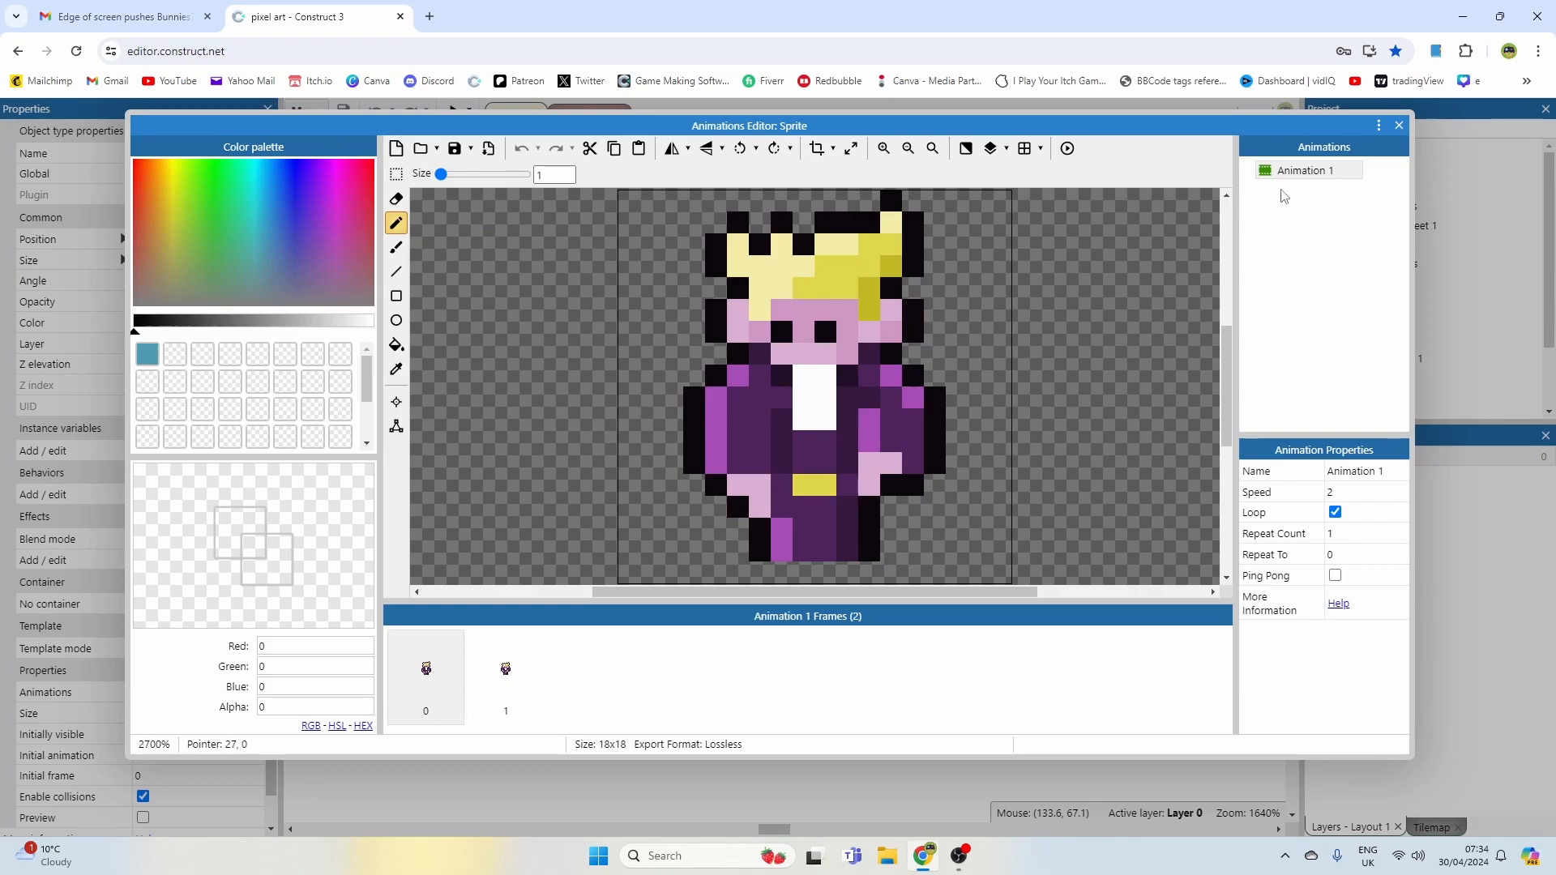
{"action": "scroll", "coordinate": [817, 376], "scroll_direction": "down", "scroll_amount": 2}
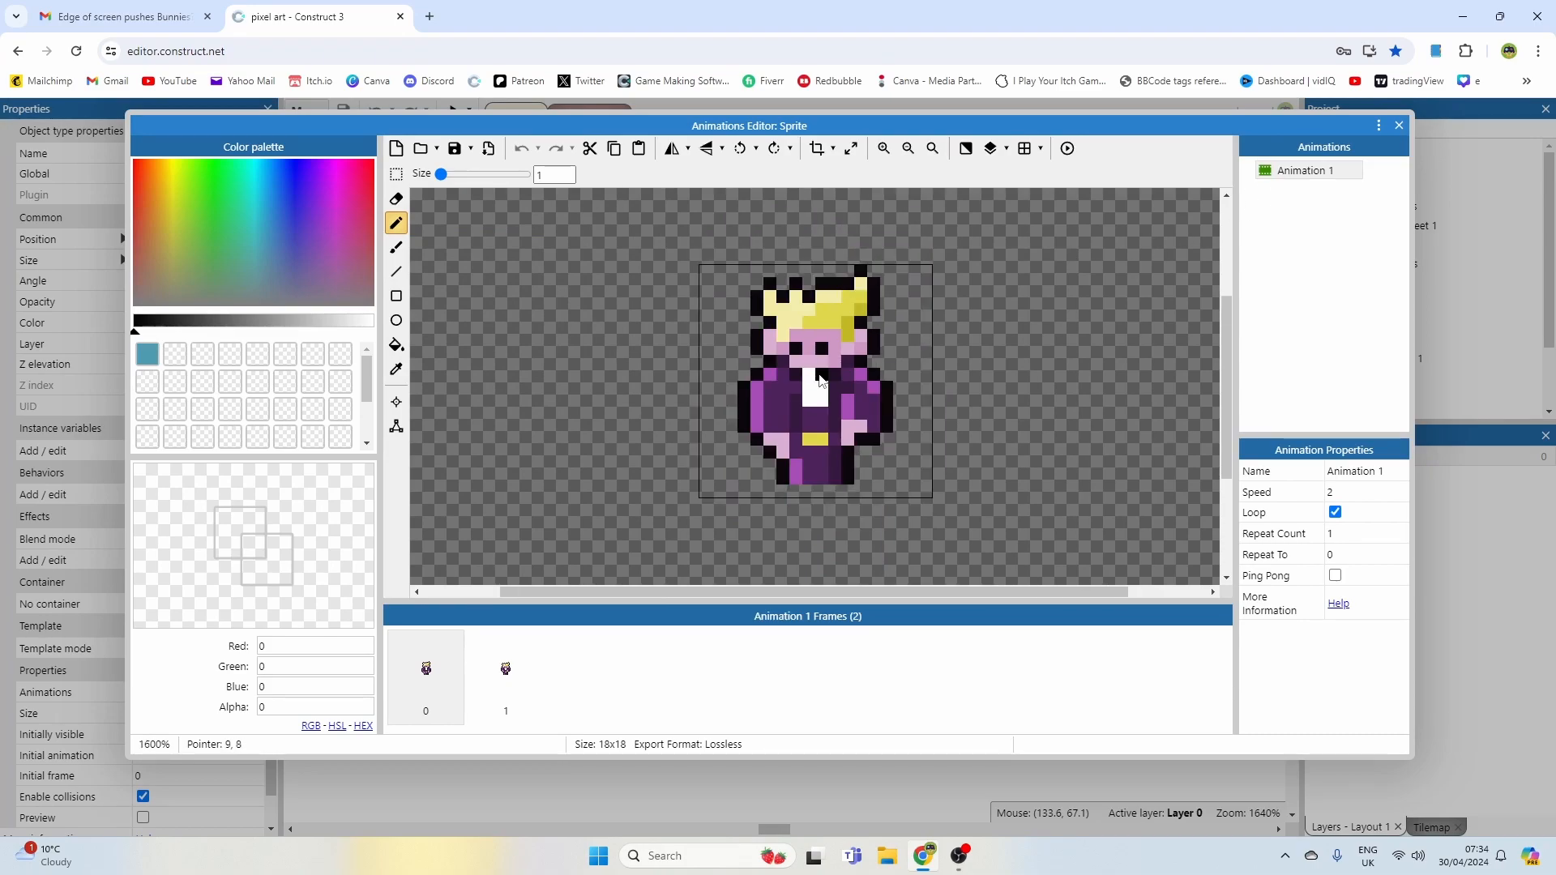
{"action": "scroll", "coordinate": [813, 372], "scroll_direction": "up", "scroll_amount": 2}
{"action": "scroll", "coordinate": [780, 373], "scroll_direction": "down", "scroll_amount": 2}
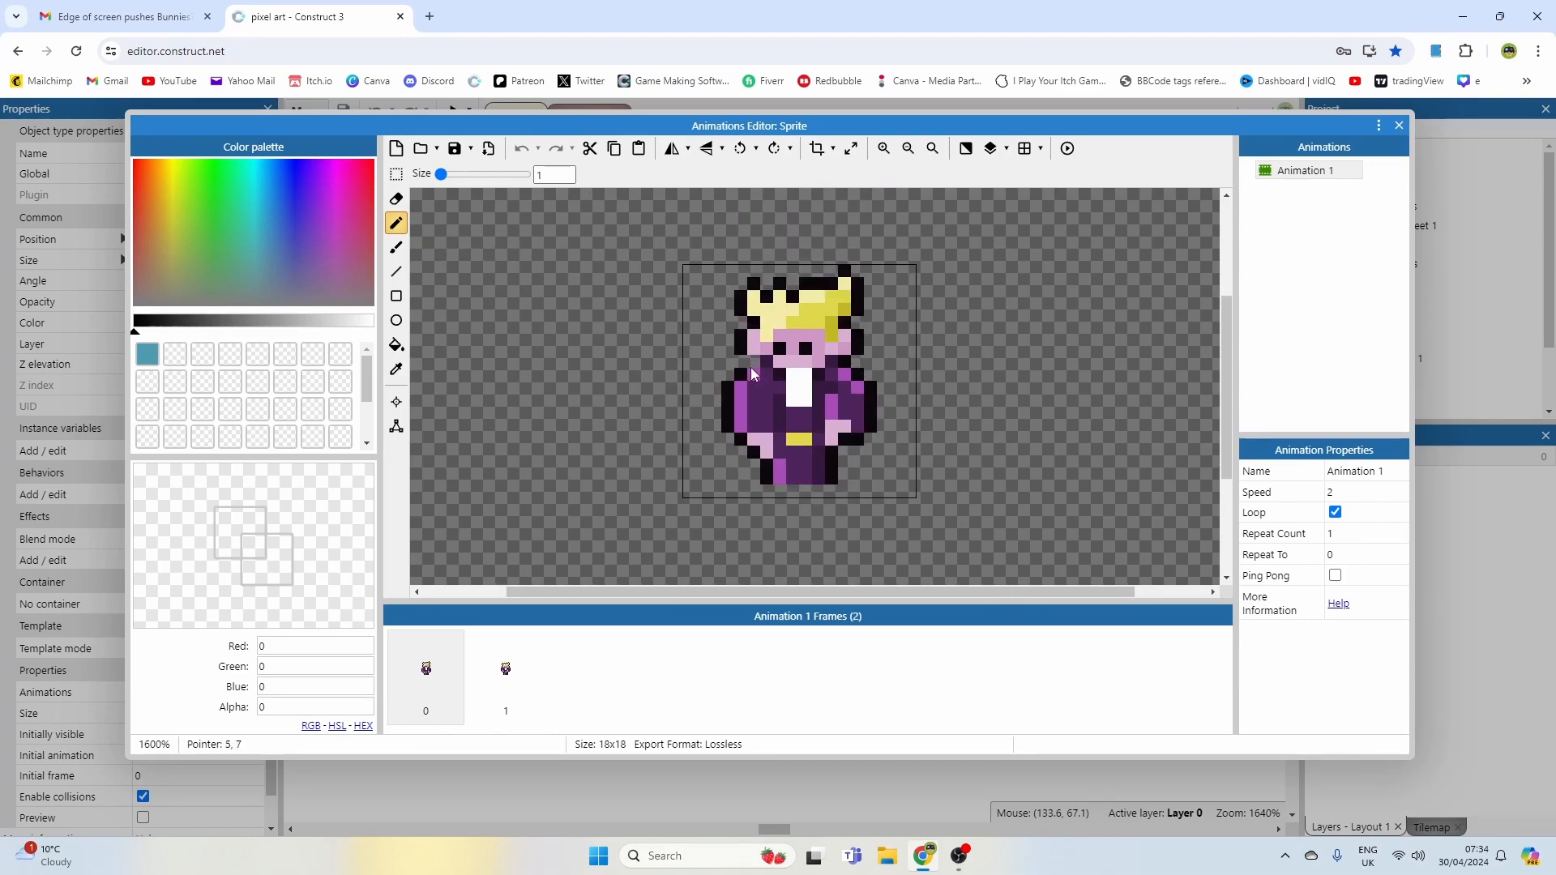
Step: Rename the sprite's Animation 1 as idle
{"action": "left_click", "coordinate": [1319, 173]}
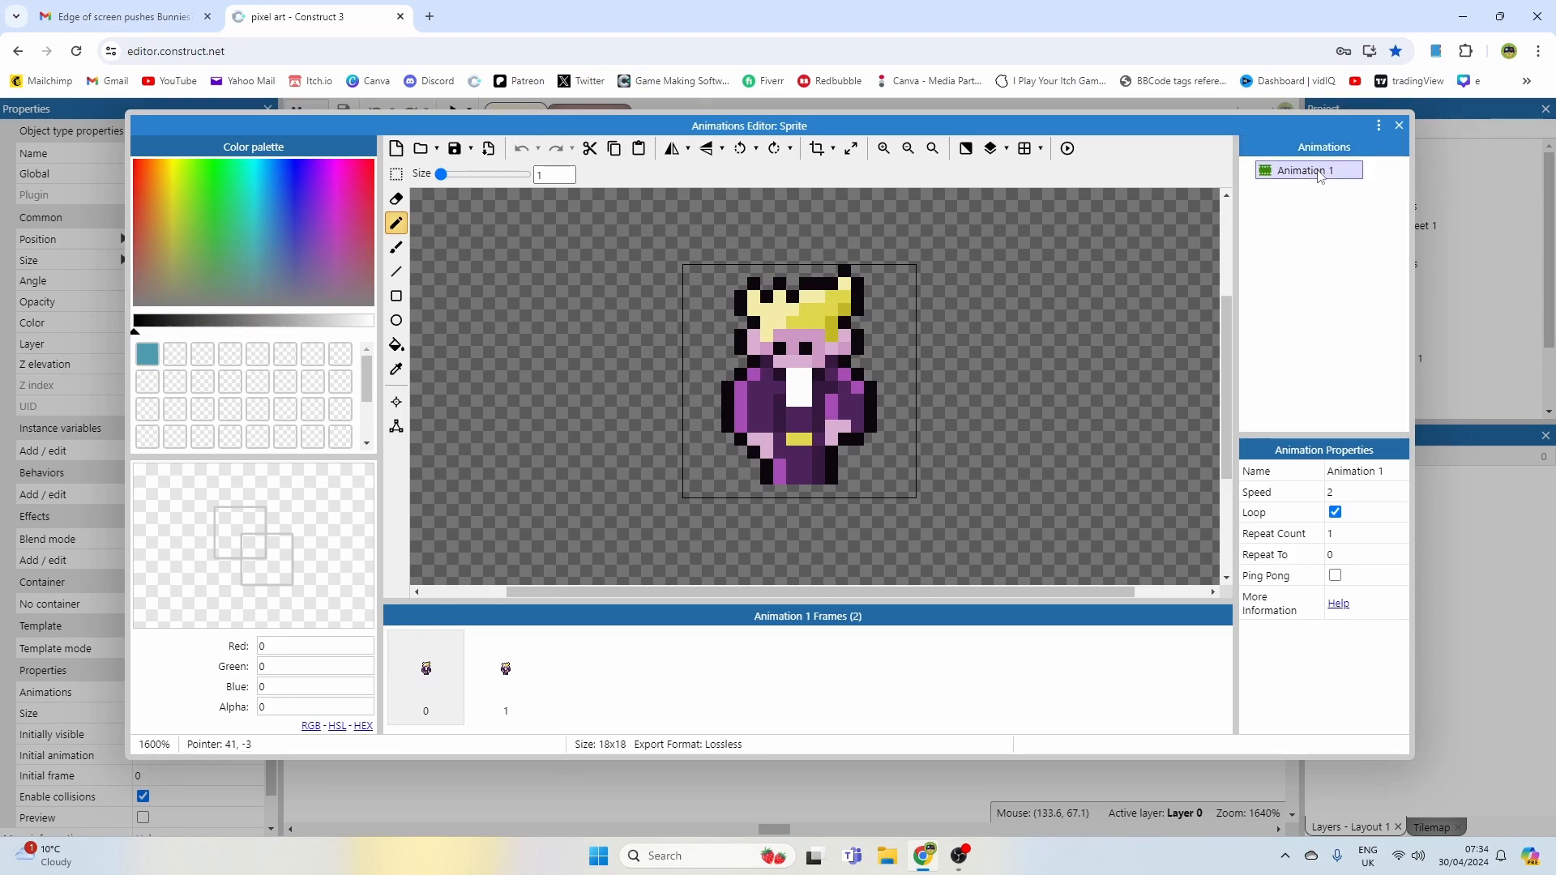
{"action": "left_click", "coordinate": [1321, 173]}
{"action": "type", "text": "idle"}
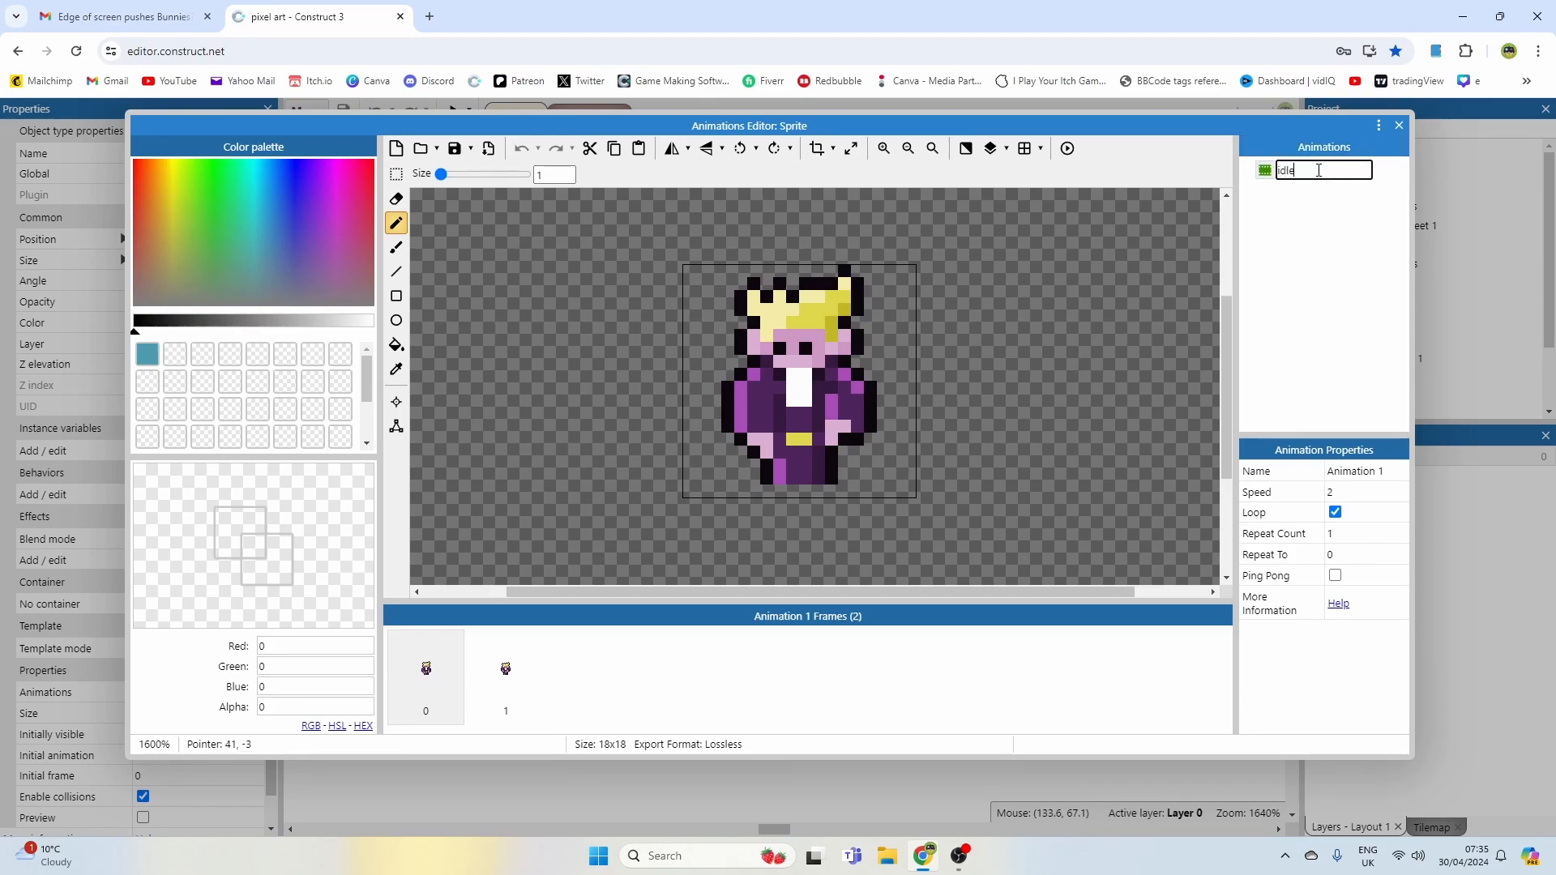
Step: Duplicate the animation and name the new copy walk
{"action": "right_click", "coordinate": [1288, 172]}
{"action": "left_click", "coordinate": [1297, 185]}
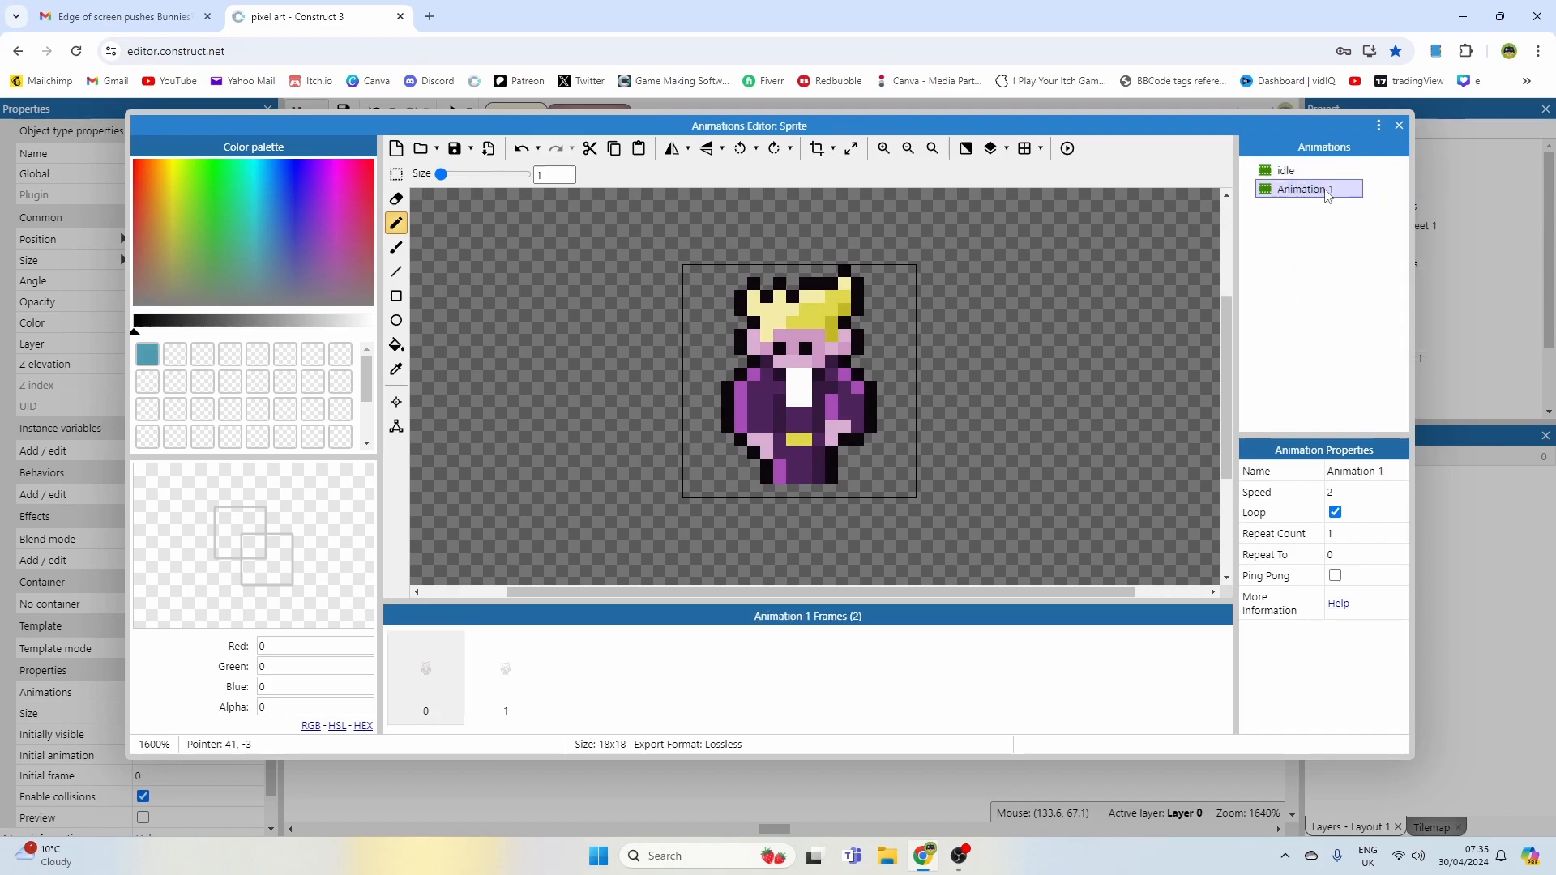
{"action": "type", "text": "walk"}
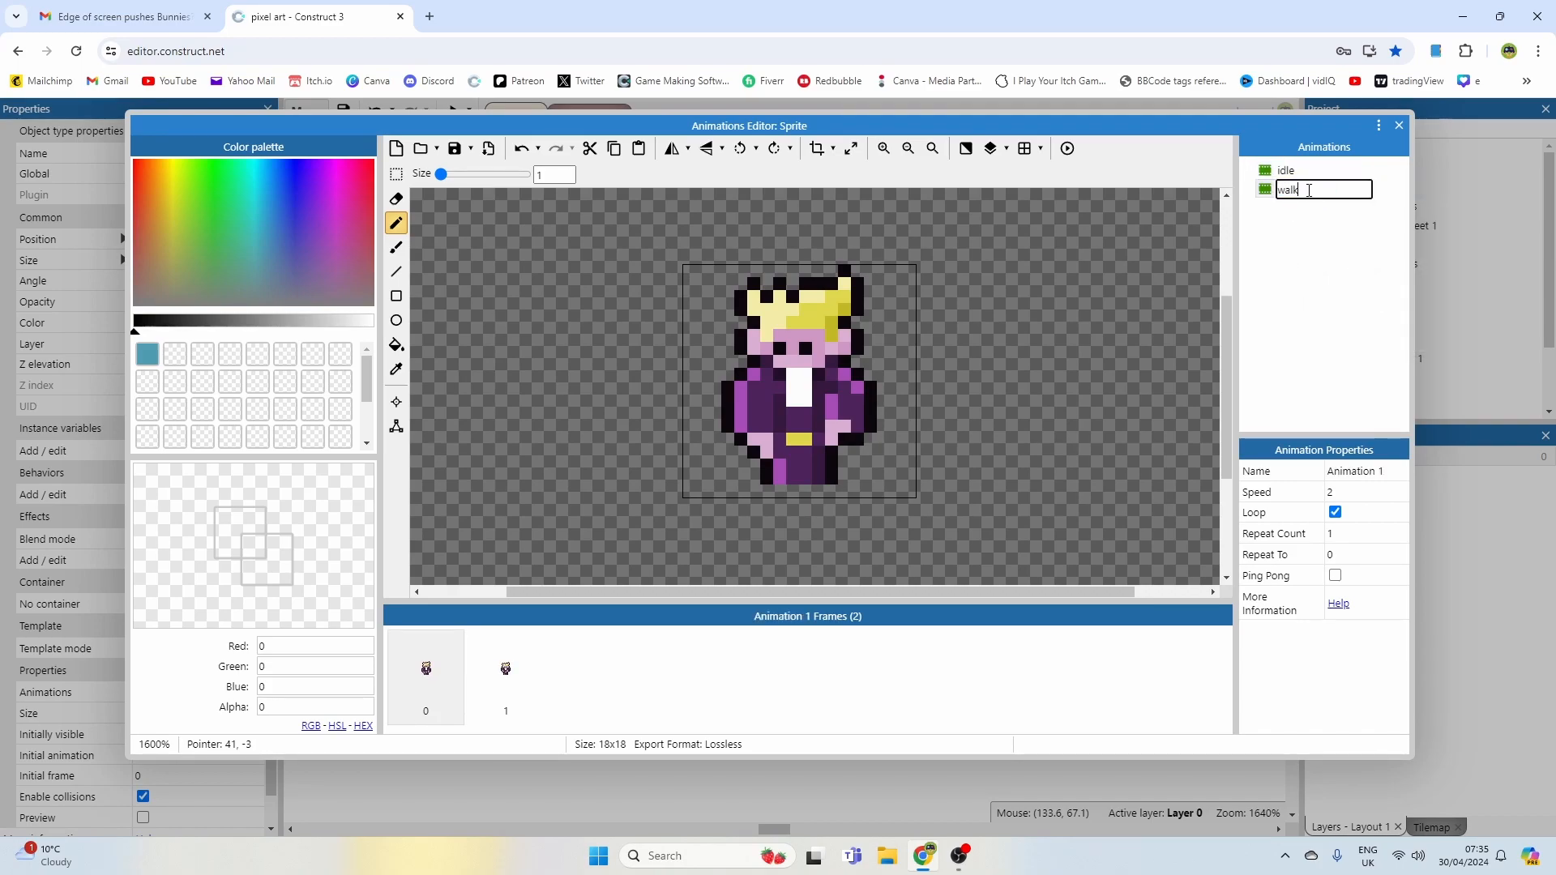
{"action": "key", "text": "Return"}
Step: Delete the second frame from the walk animation
{"action": "scroll", "coordinate": [891, 339], "scroll_direction": "up", "scroll_amount": 2}
{"action": "scroll", "coordinate": [843, 350], "scroll_direction": "down", "scroll_amount": 1}
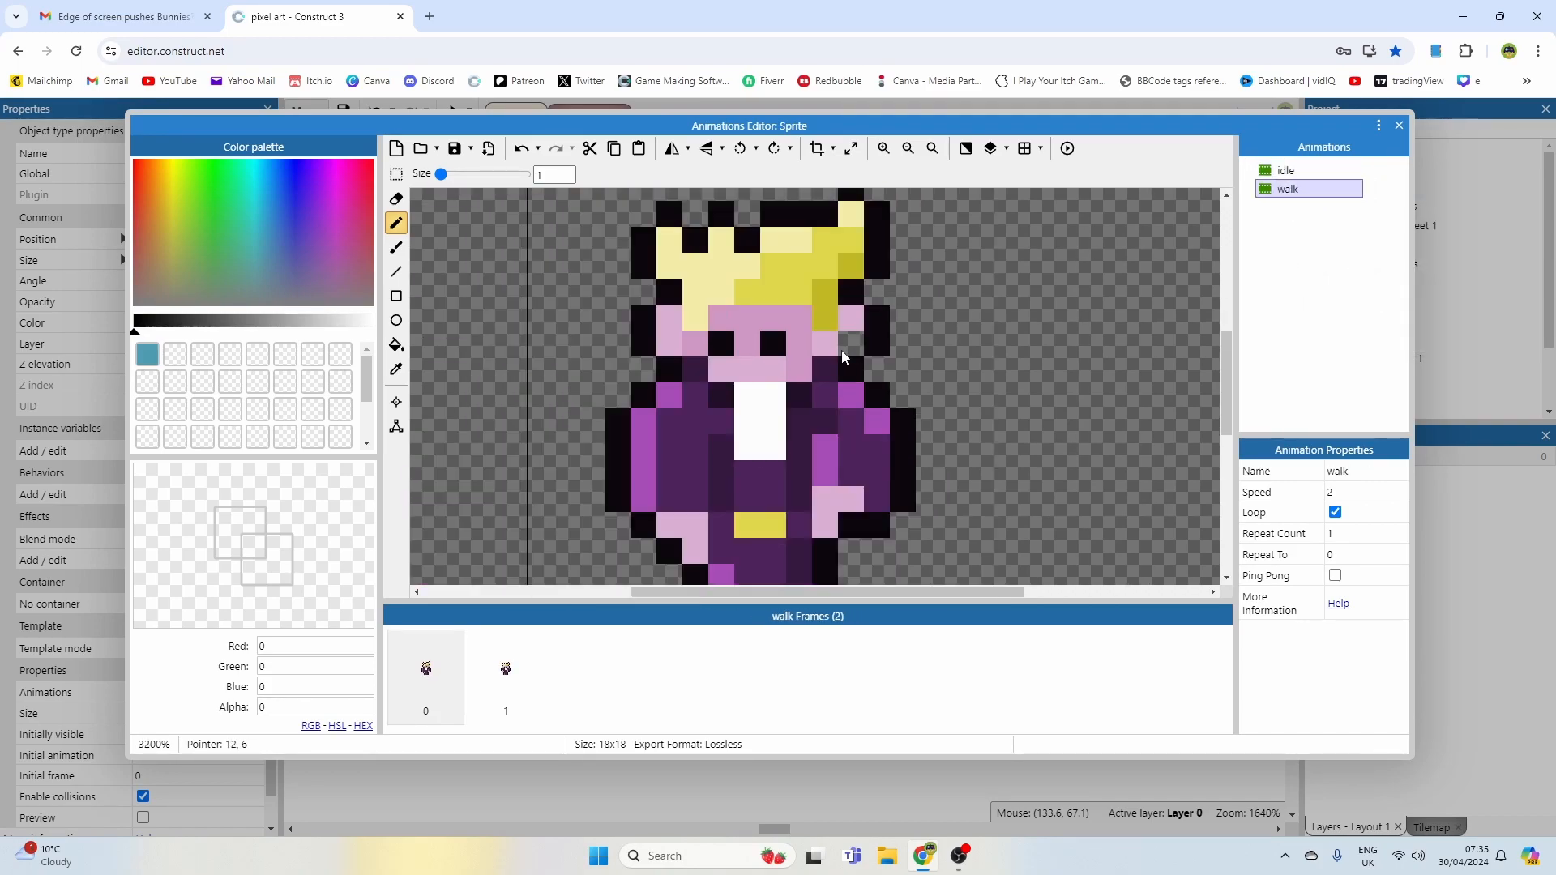
{"action": "scroll", "coordinate": [843, 357], "scroll_direction": "down", "scroll_amount": 1}
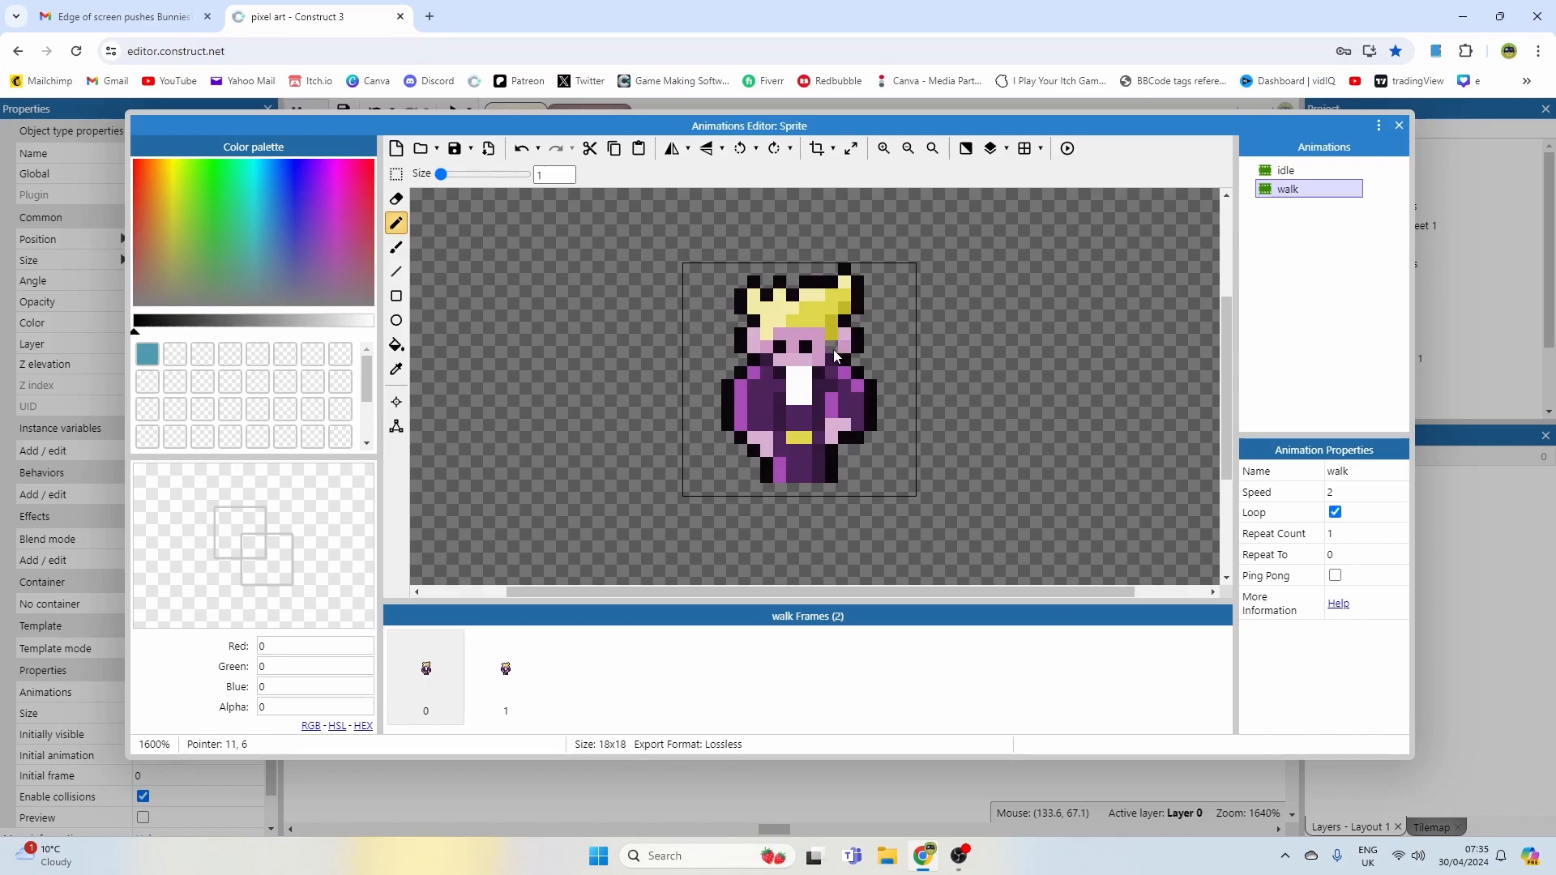
{"action": "middle_click_drag", "start_coordinate": [835, 351], "coordinate": [870, 359]}
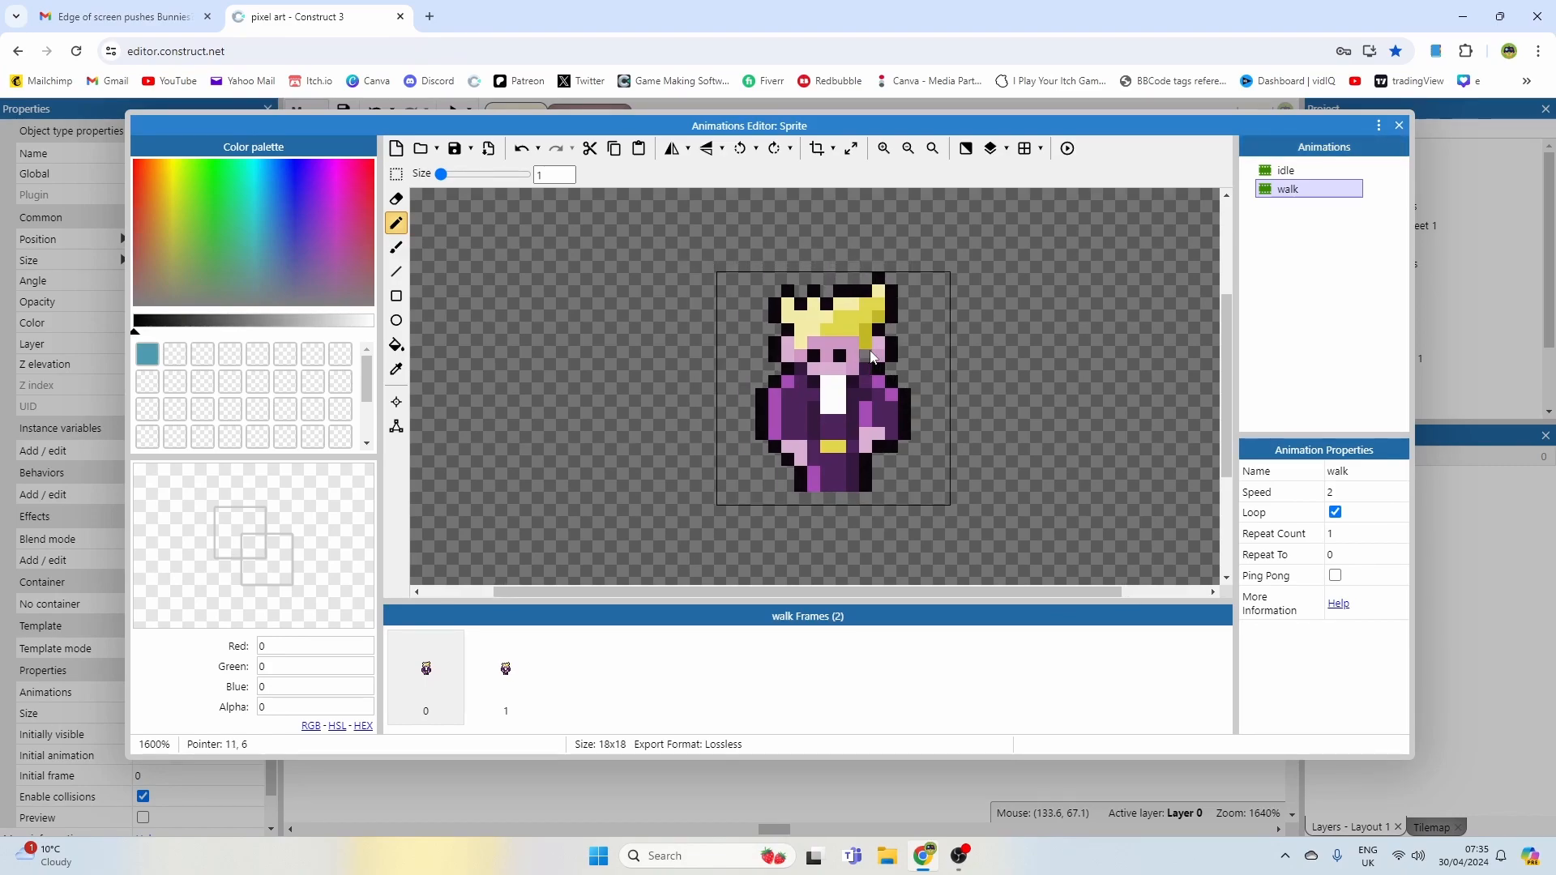
{"action": "left_click", "coordinate": [531, 668]}
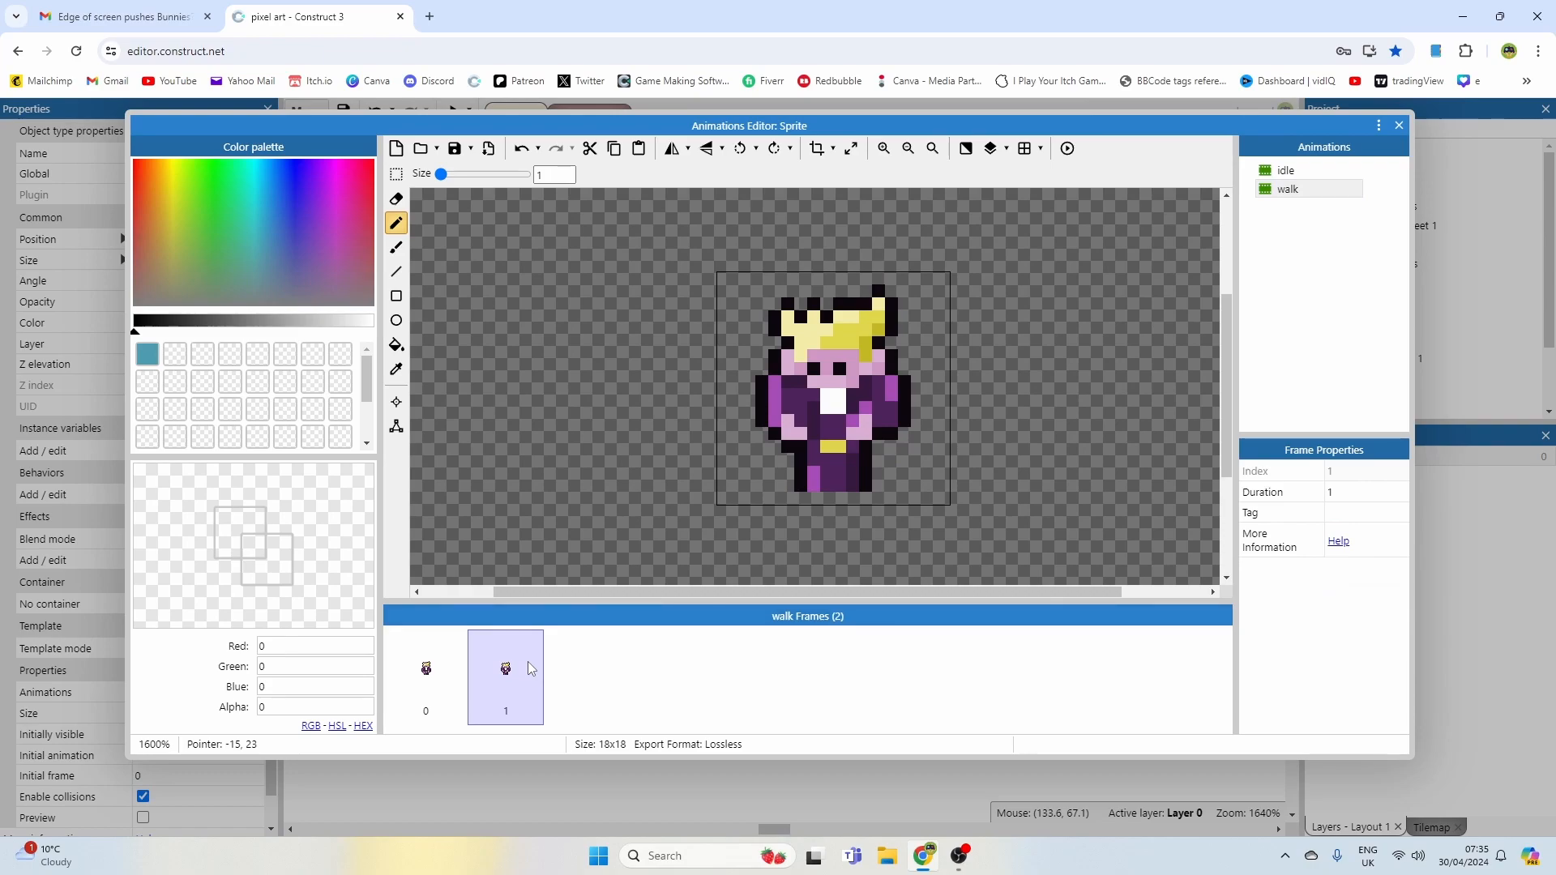
{"action": "key", "text": "Delete"}
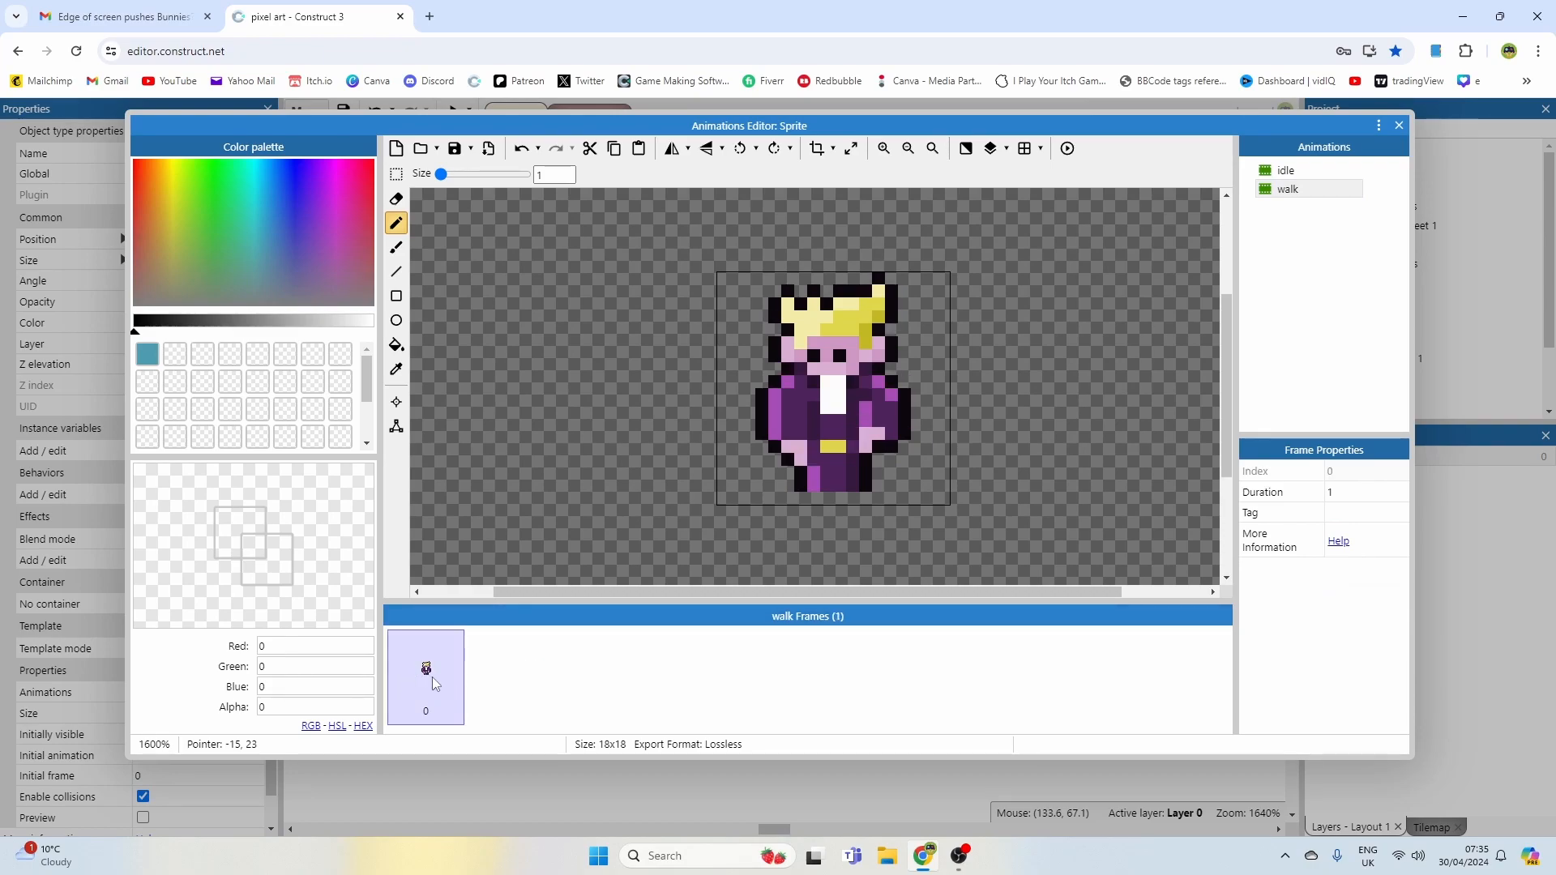
Step: Select and delete both of the character's arms in the walk frame with rectangular selections
{"action": "scroll", "coordinate": [788, 344], "scroll_direction": "up", "scroll_amount": 1, "text": "ctrl"}
{"action": "scroll", "coordinate": [838, 352], "scroll_direction": "down", "scroll_amount": 1, "text": "ctrl"}
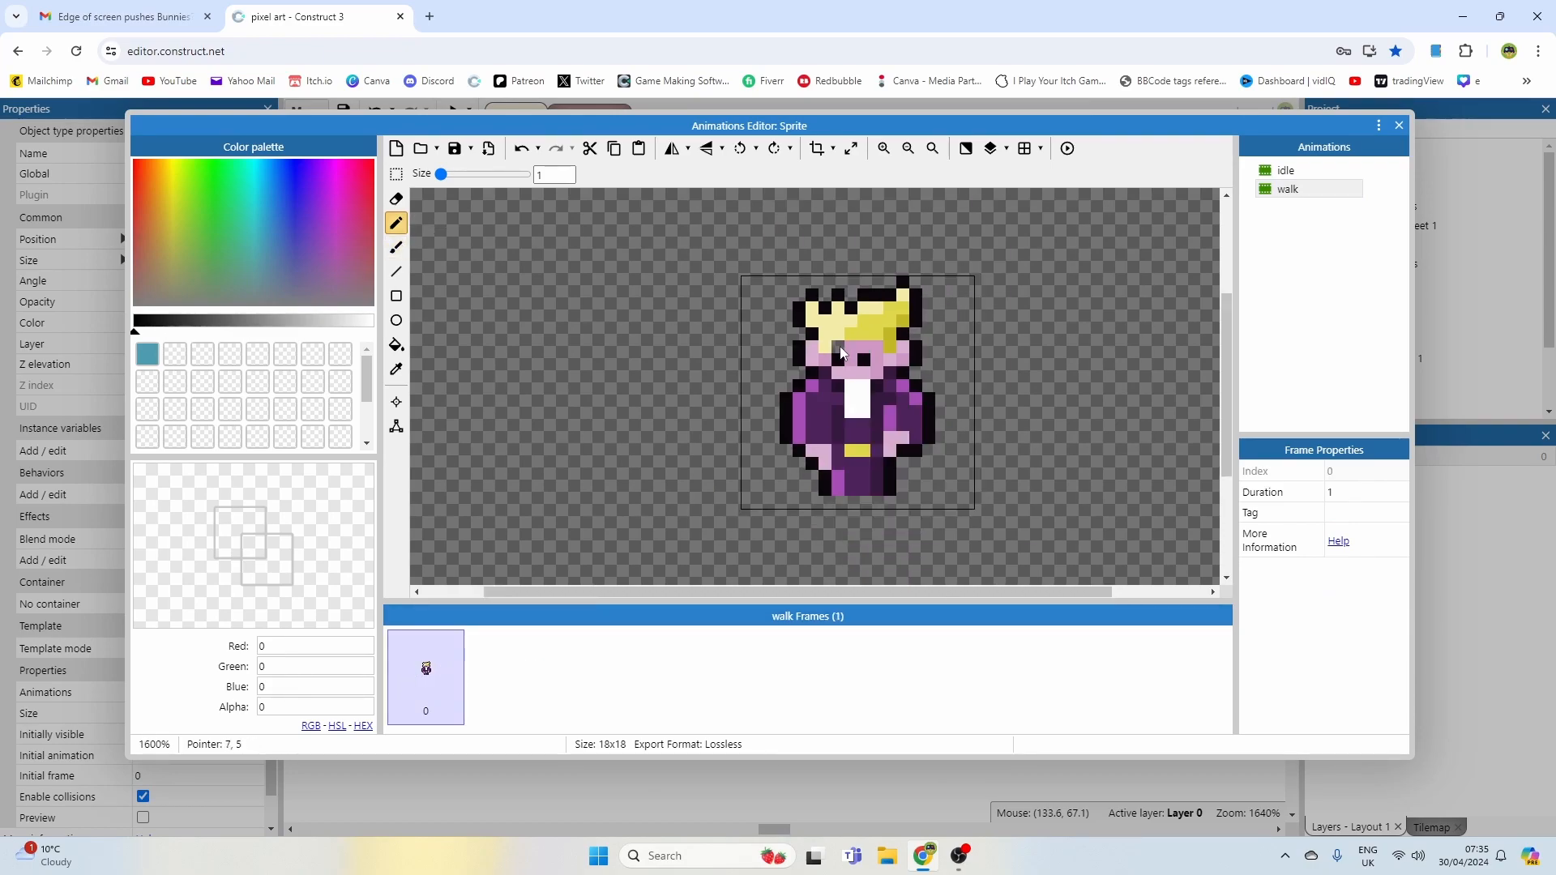
{"action": "middle_click_drag", "start_coordinate": [849, 389], "coordinate": [753, 370]}
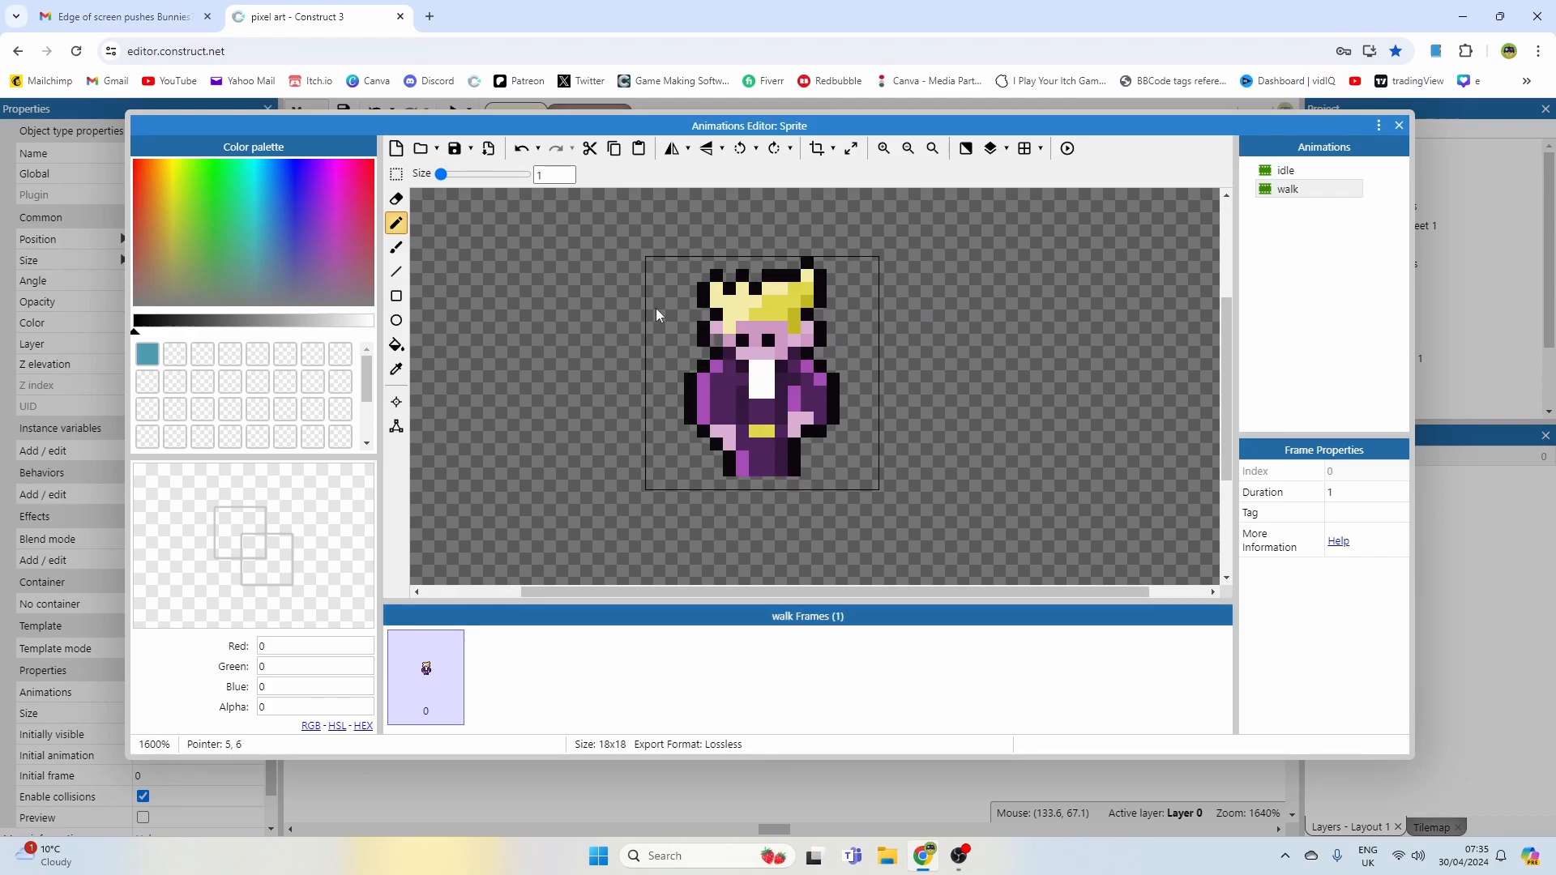
{"action": "left_click", "coordinate": [396, 175]}
{"action": "left_click_drag", "start_coordinate": [673, 357], "coordinate": [721, 461]}
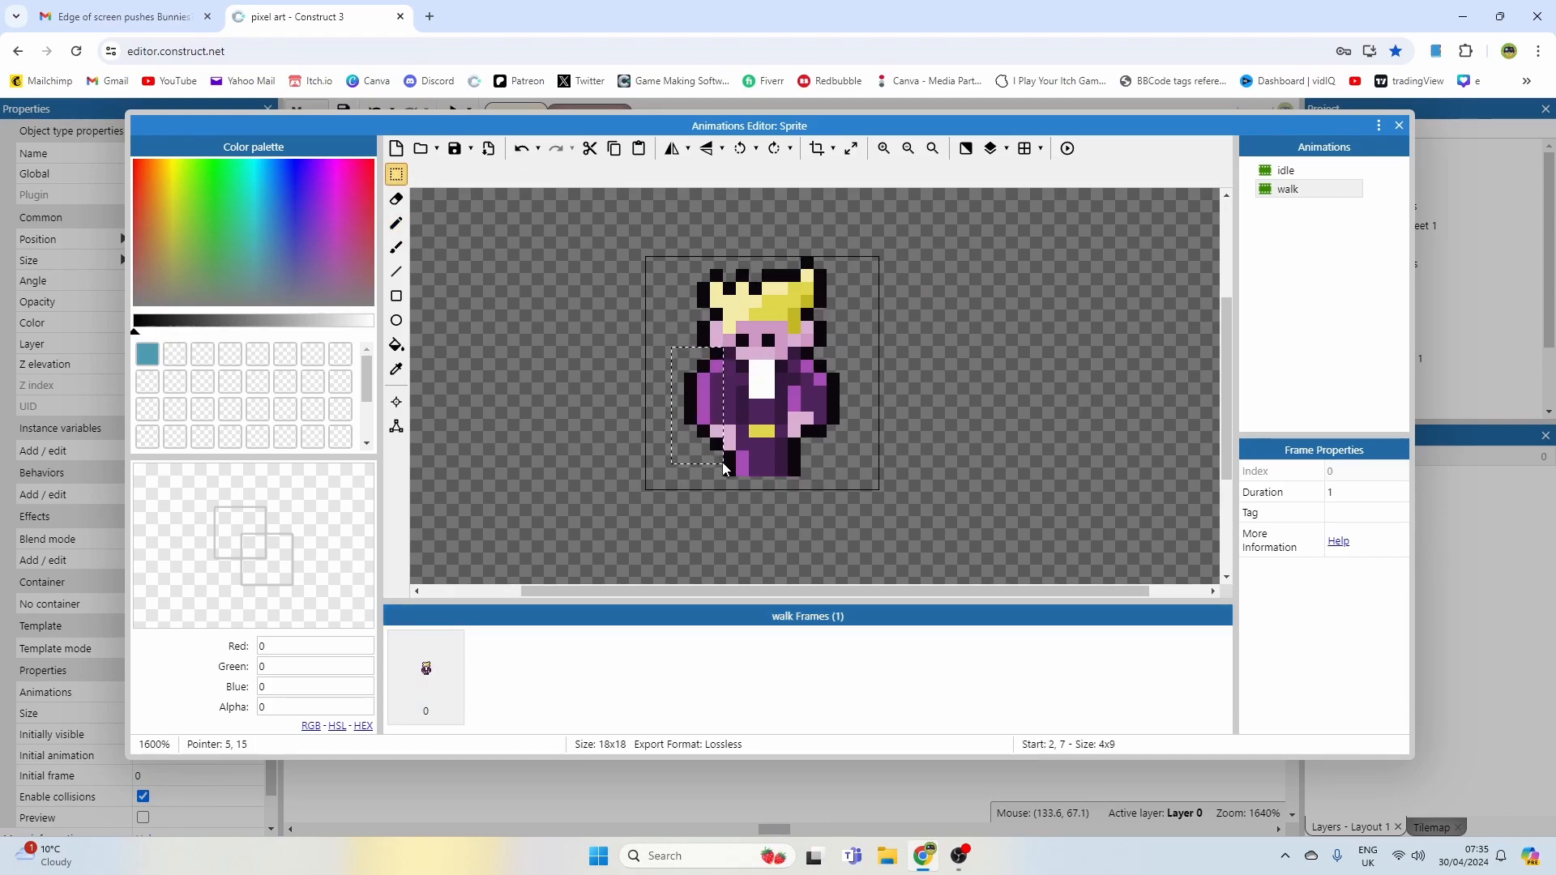
{"action": "key", "text": "Delete"}
{"action": "left_click_drag", "start_coordinate": [806, 356], "coordinate": [839, 470]}
{"action": "key", "text": "Delete"}
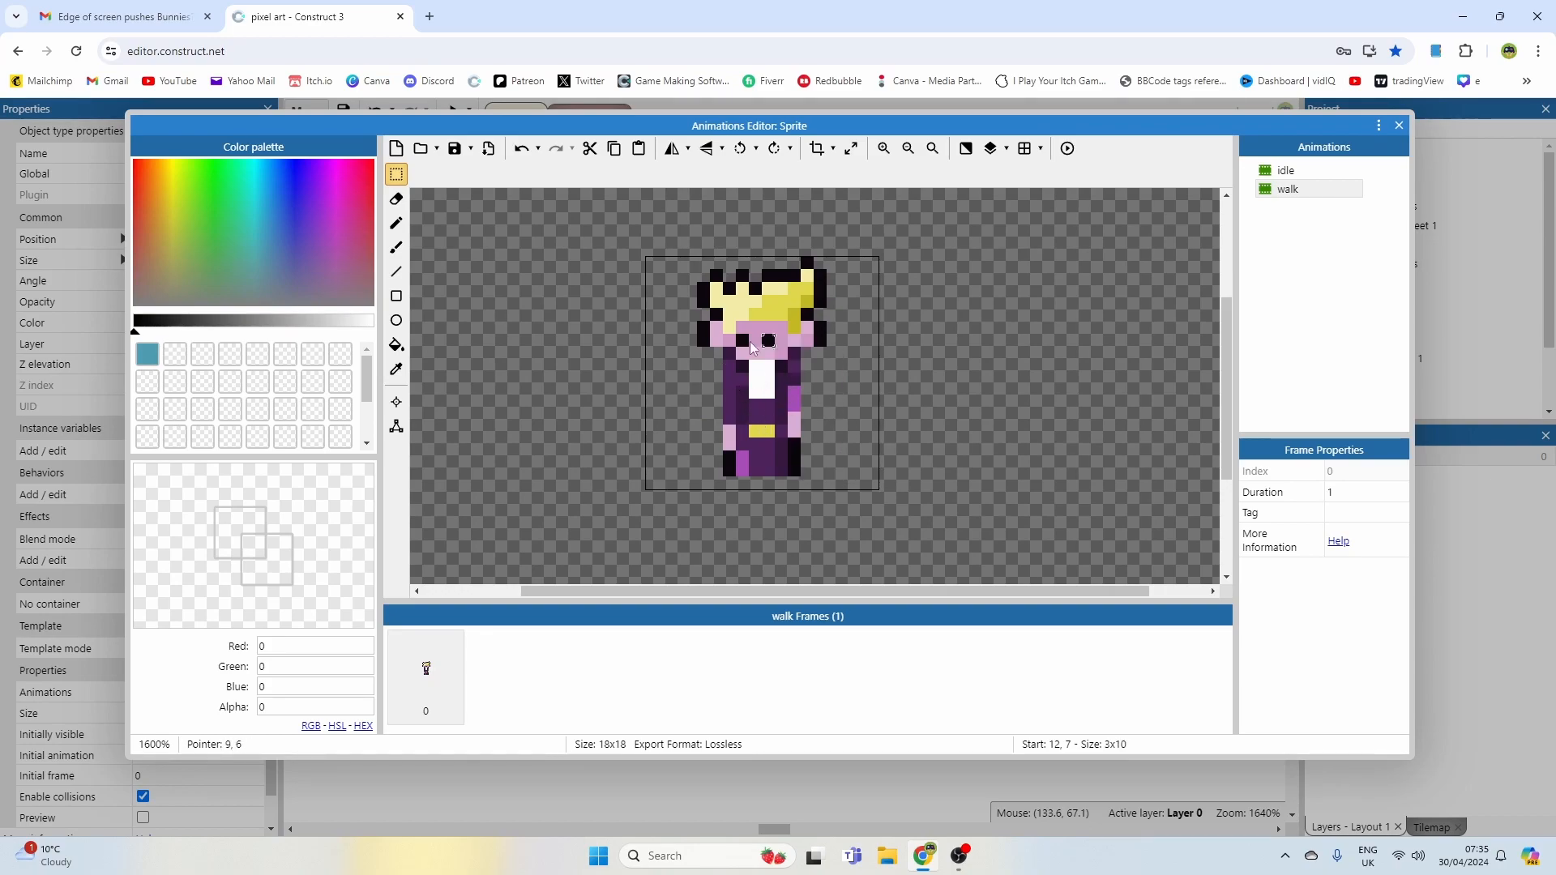
Step: With the pencil, pick the skin colour and repaint the face pixels around the eyes
{"action": "left_click", "coordinate": [397, 224]}
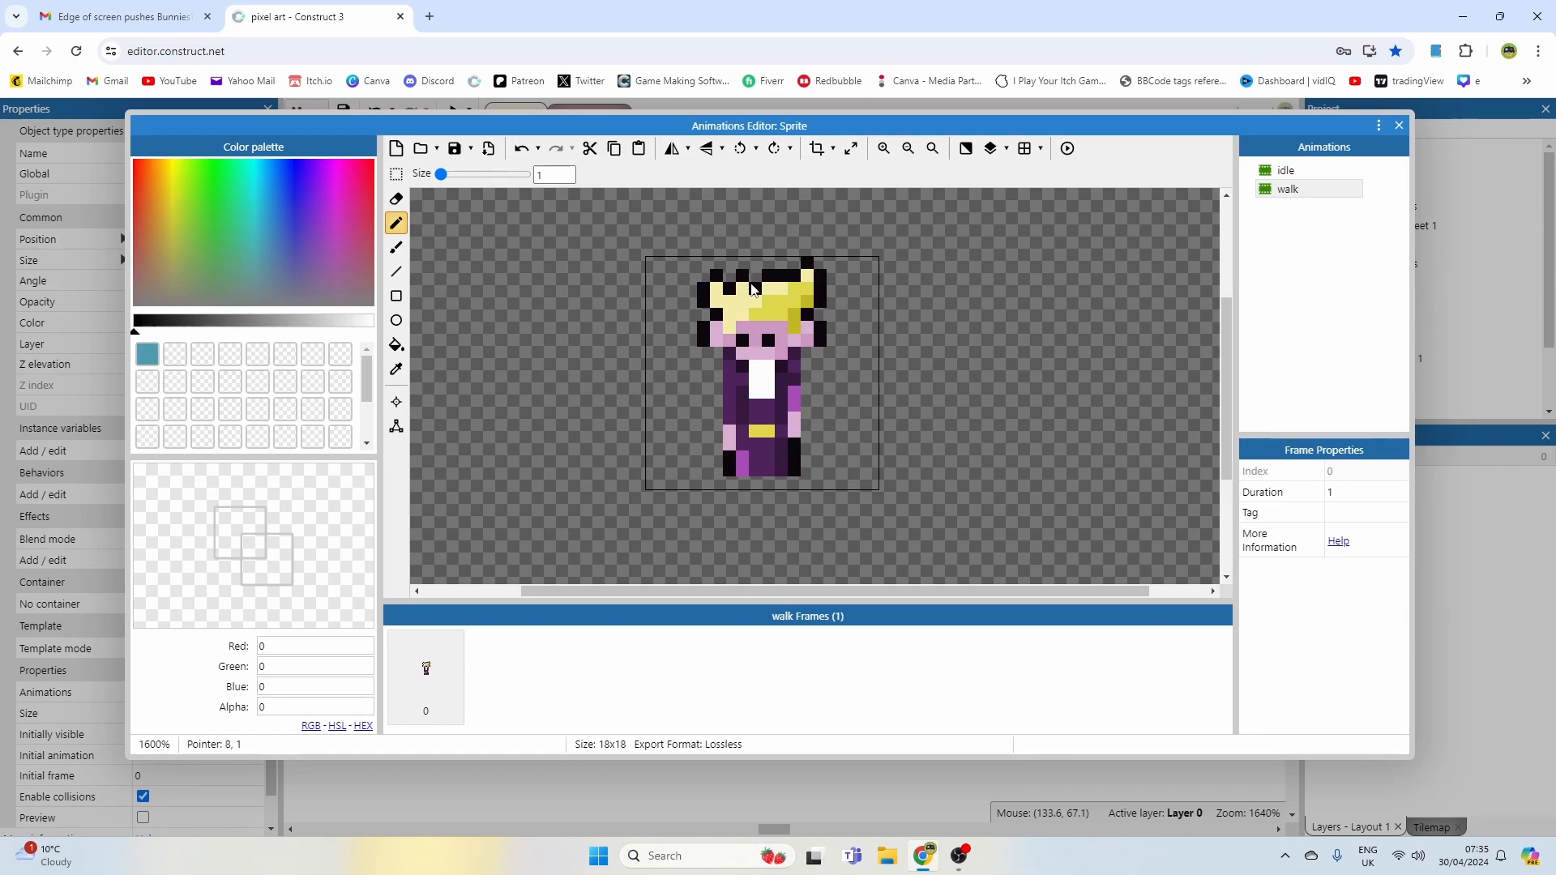
{"action": "scroll", "coordinate": [762, 329], "scroll_direction": "up", "scroll_amount": 1, "text": "ctrl"}
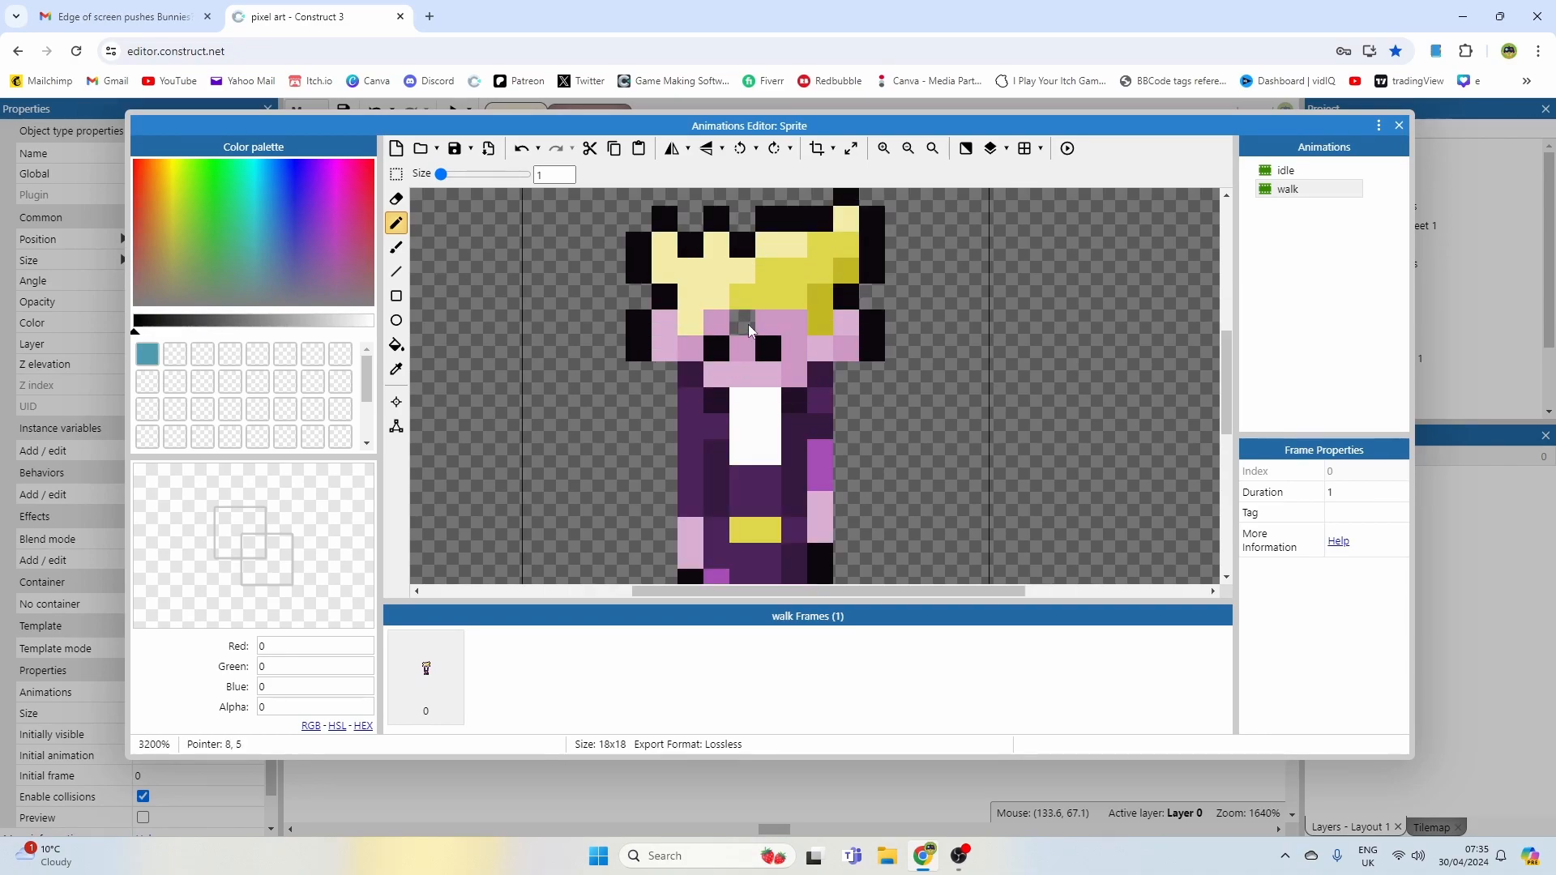
{"action": "left_click", "coordinate": [731, 342], "text": "alt"}
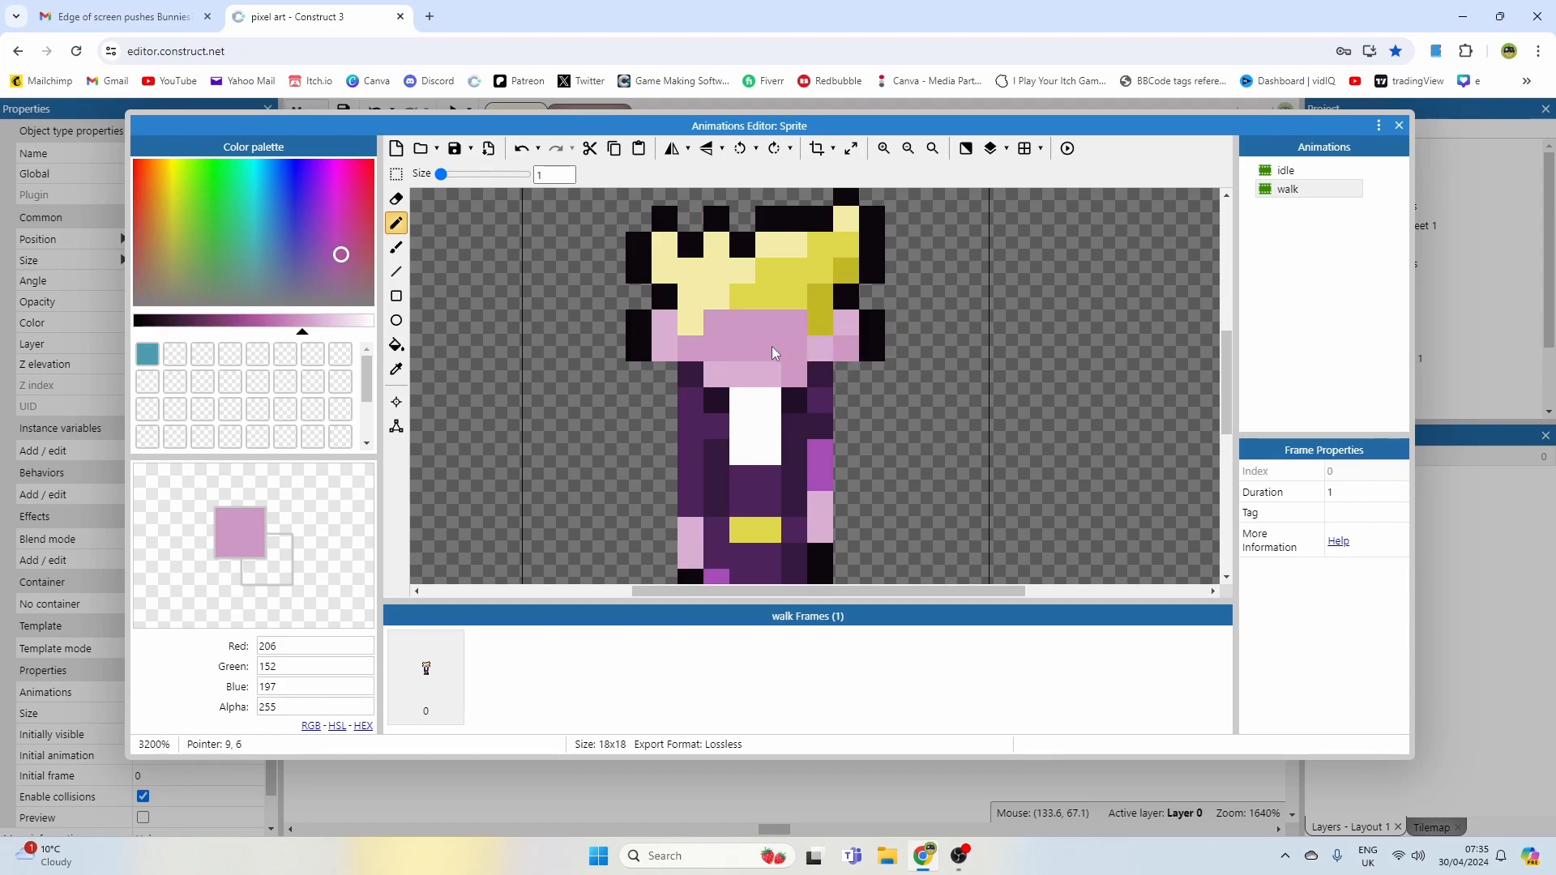
{"action": "left_click", "coordinate": [772, 347], "text": "alt"}
{"action": "left_click", "coordinate": [793, 348]}
{"action": "left_click", "coordinate": [762, 397], "text": "alt"}
{"action": "left_click", "coordinate": [776, 347]}
{"action": "scroll", "coordinate": [841, 361], "scroll_direction": "down", "scroll_amount": 1, "text": "ctrl"}
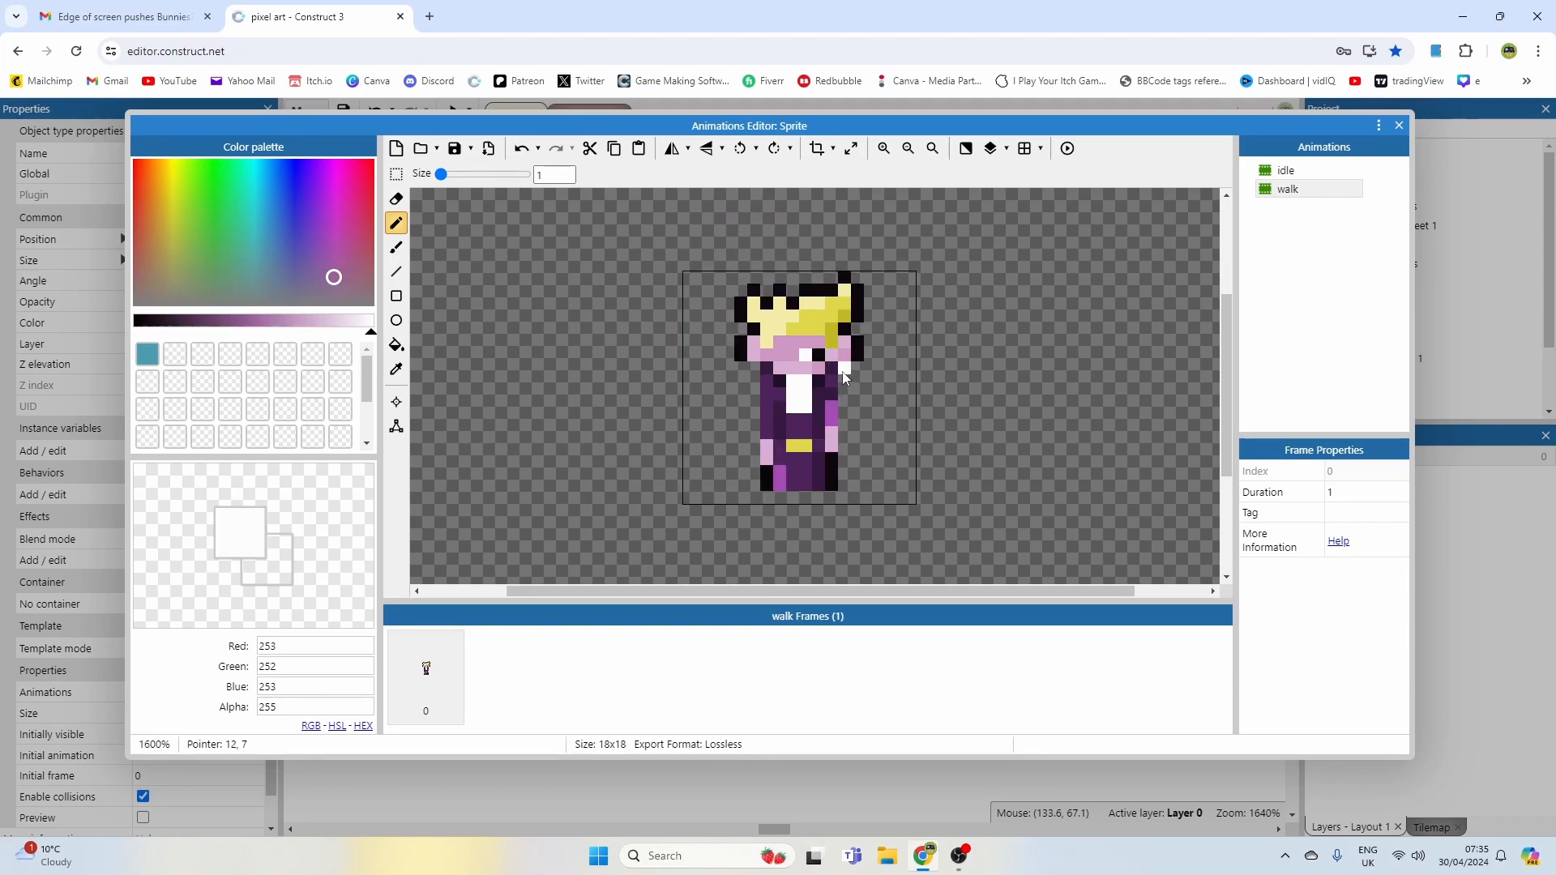
{"action": "scroll", "coordinate": [839, 367], "scroll_direction": "up", "scroll_amount": 1, "text": "ctrl"}
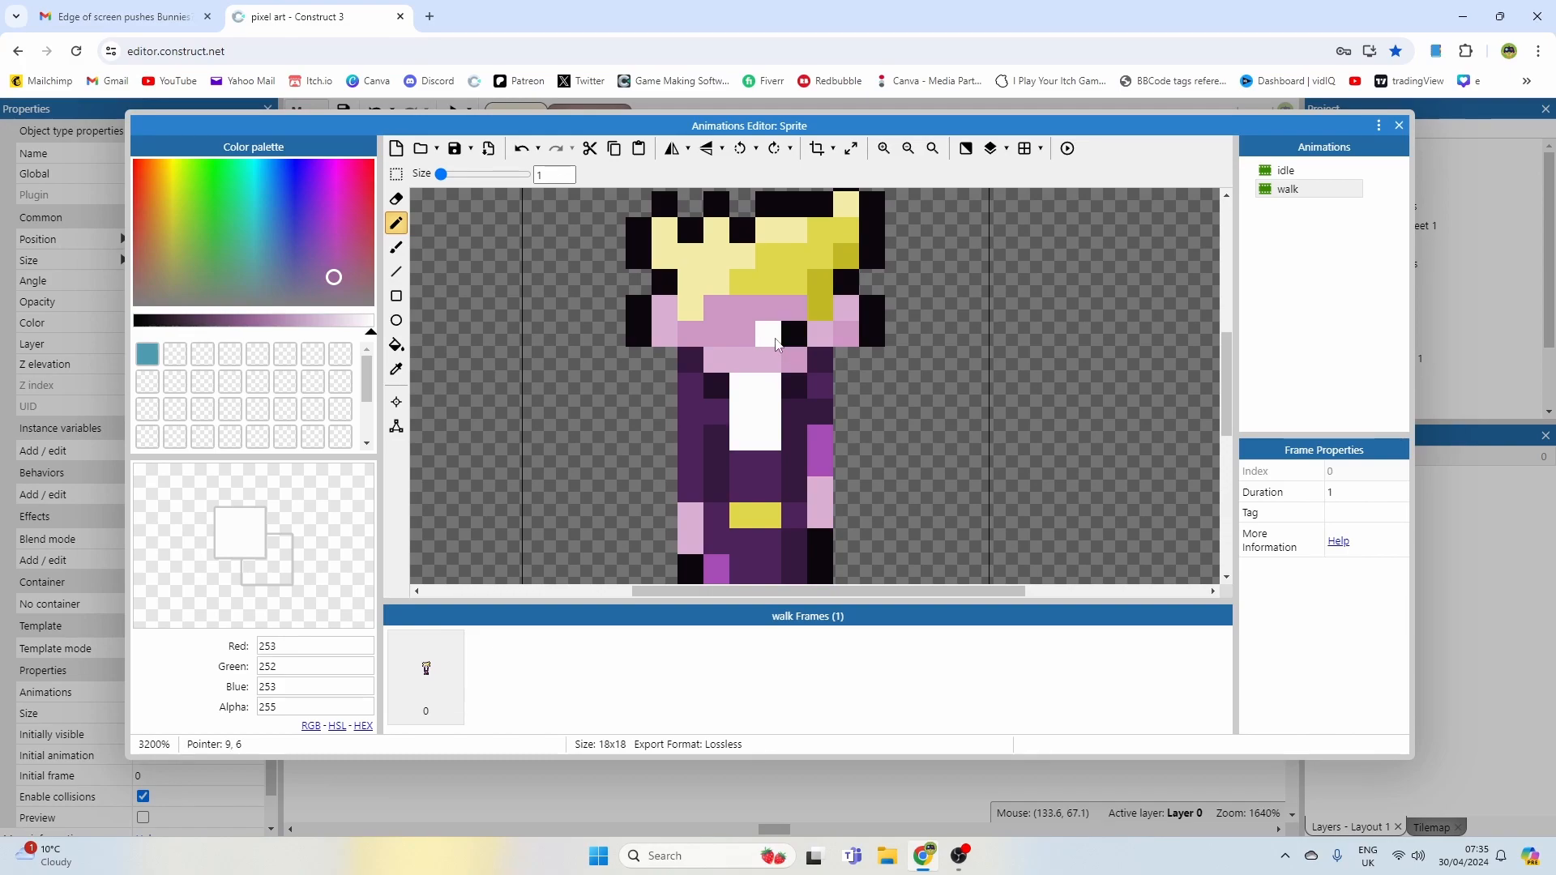
Step: Repaint the eye and face pixels in skin, white and black so the face looks sideways
{"action": "left_click", "coordinate": [788, 315]}
{"action": "left_click", "coordinate": [769, 349], "text": "alt"}
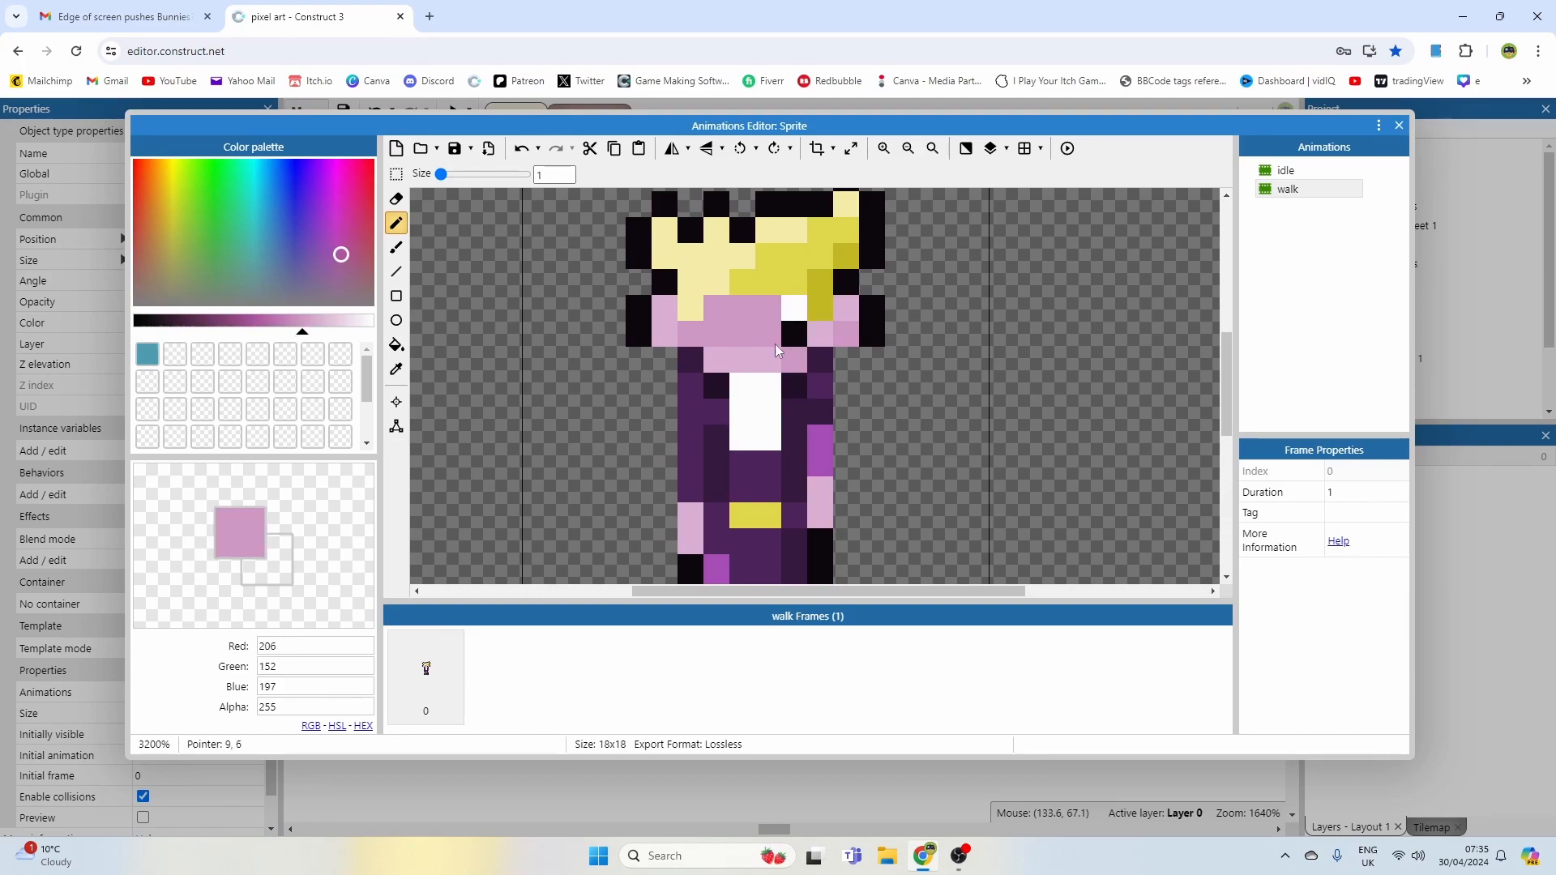
{"action": "left_click", "coordinate": [799, 332], "text": "alt"}
{"action": "left_click", "coordinate": [800, 314]}
{"action": "left_click", "coordinate": [770, 407], "text": "alt"}
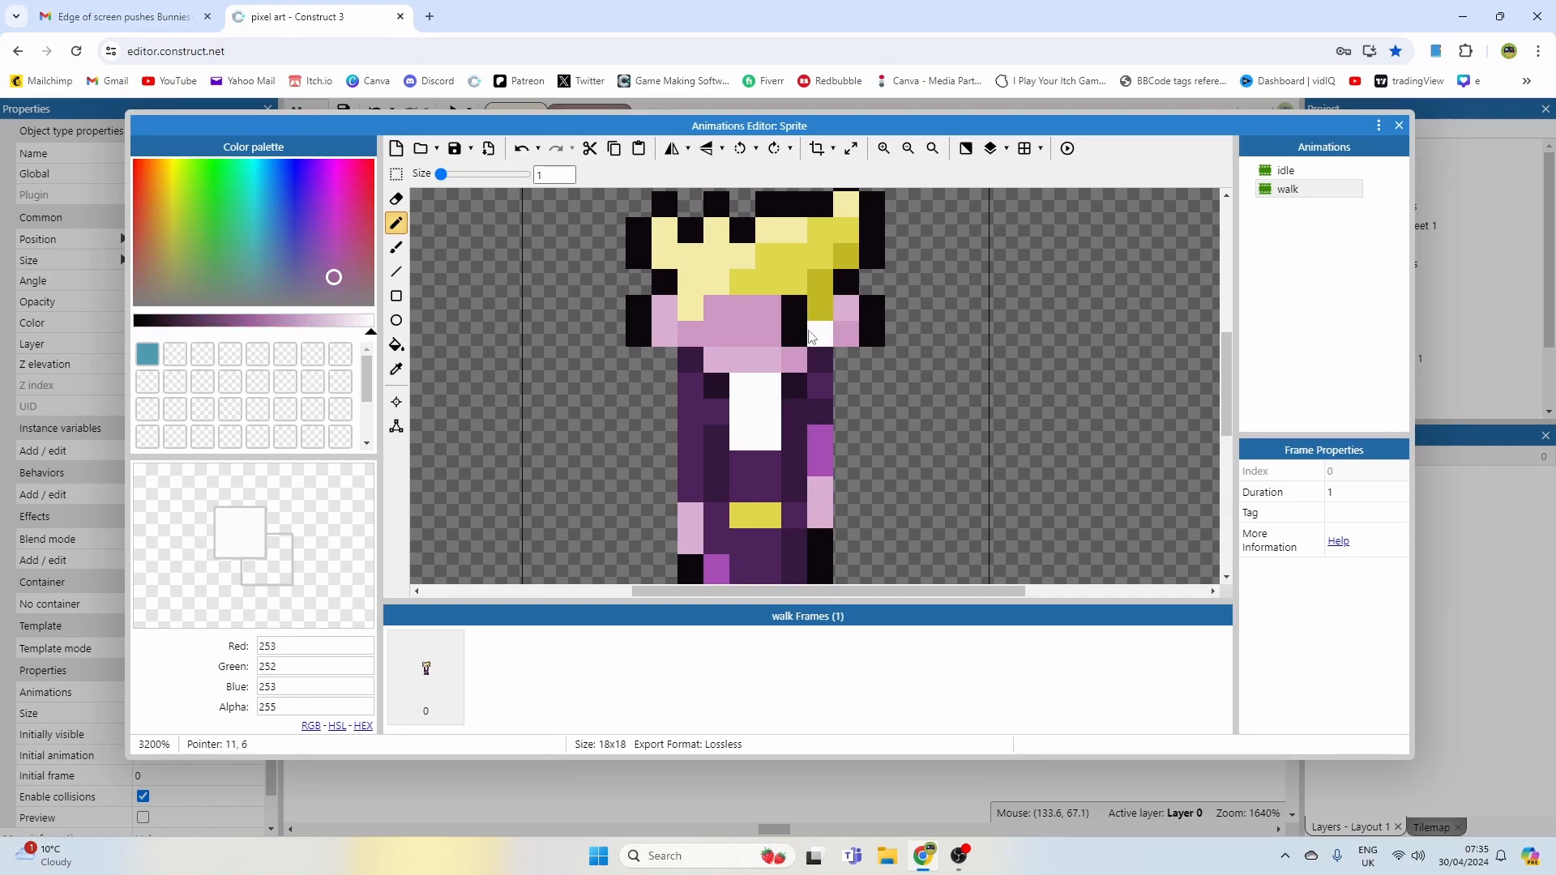
{"action": "left_click", "coordinate": [799, 336]}
{"action": "left_click", "coordinate": [786, 315], "text": "alt"}
{"action": "left_click", "coordinate": [767, 393], "text": "alt"}
{"action": "left_click", "coordinate": [767, 334]}
{"action": "left_click", "coordinate": [766, 312], "text": "alt"}
{"action": "left_click", "coordinate": [793, 310]}
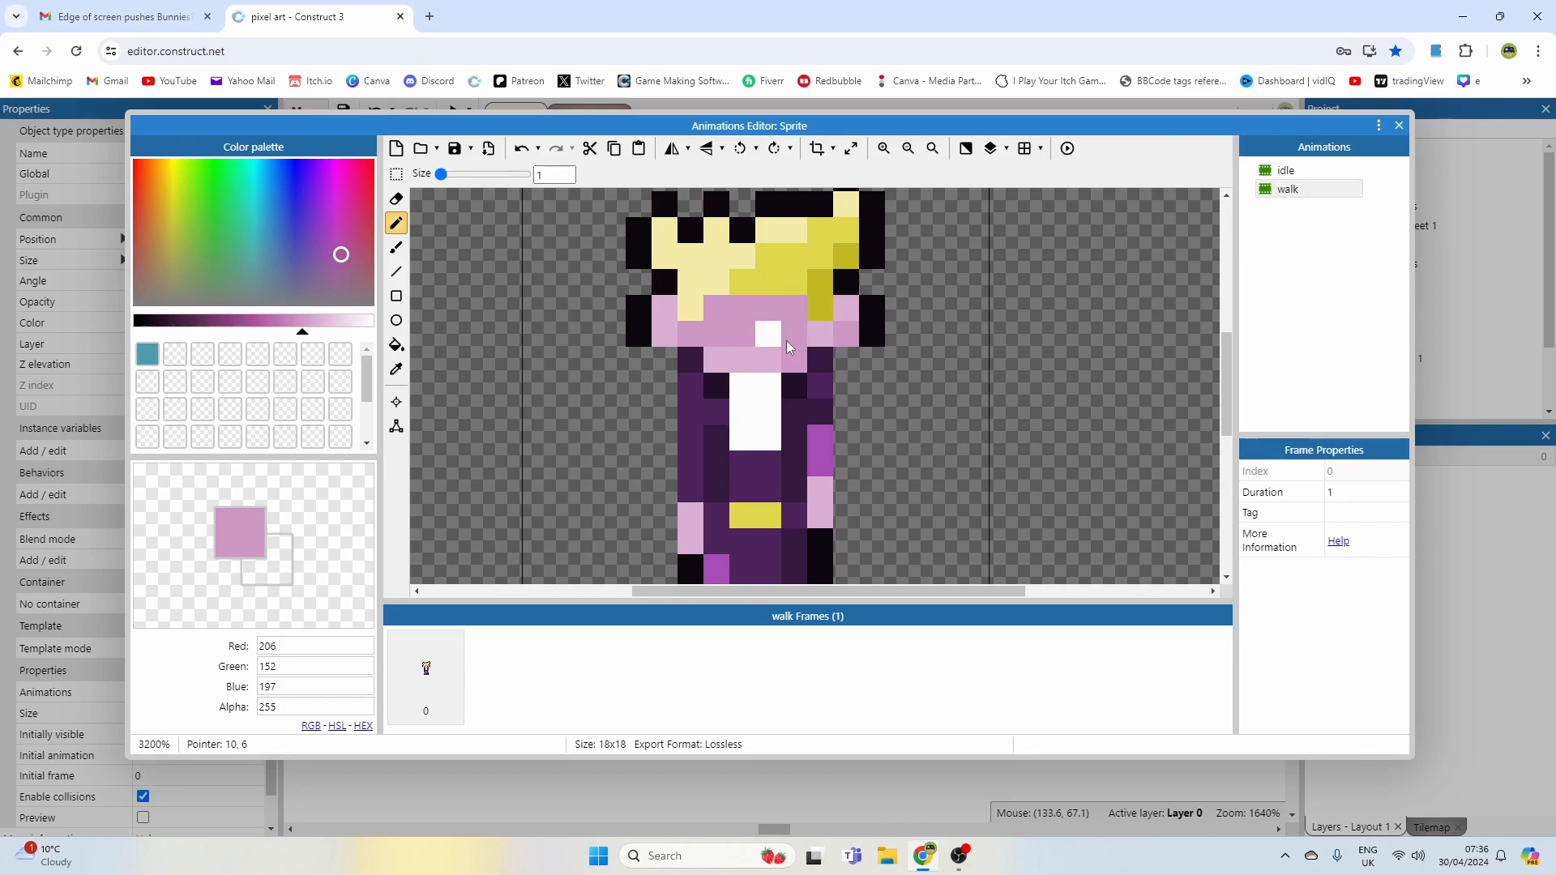
Step: Paint skin and black outline pixels on the right side of the head
{"action": "middle_click_drag", "start_coordinate": [749, 330], "coordinate": [775, 377]}
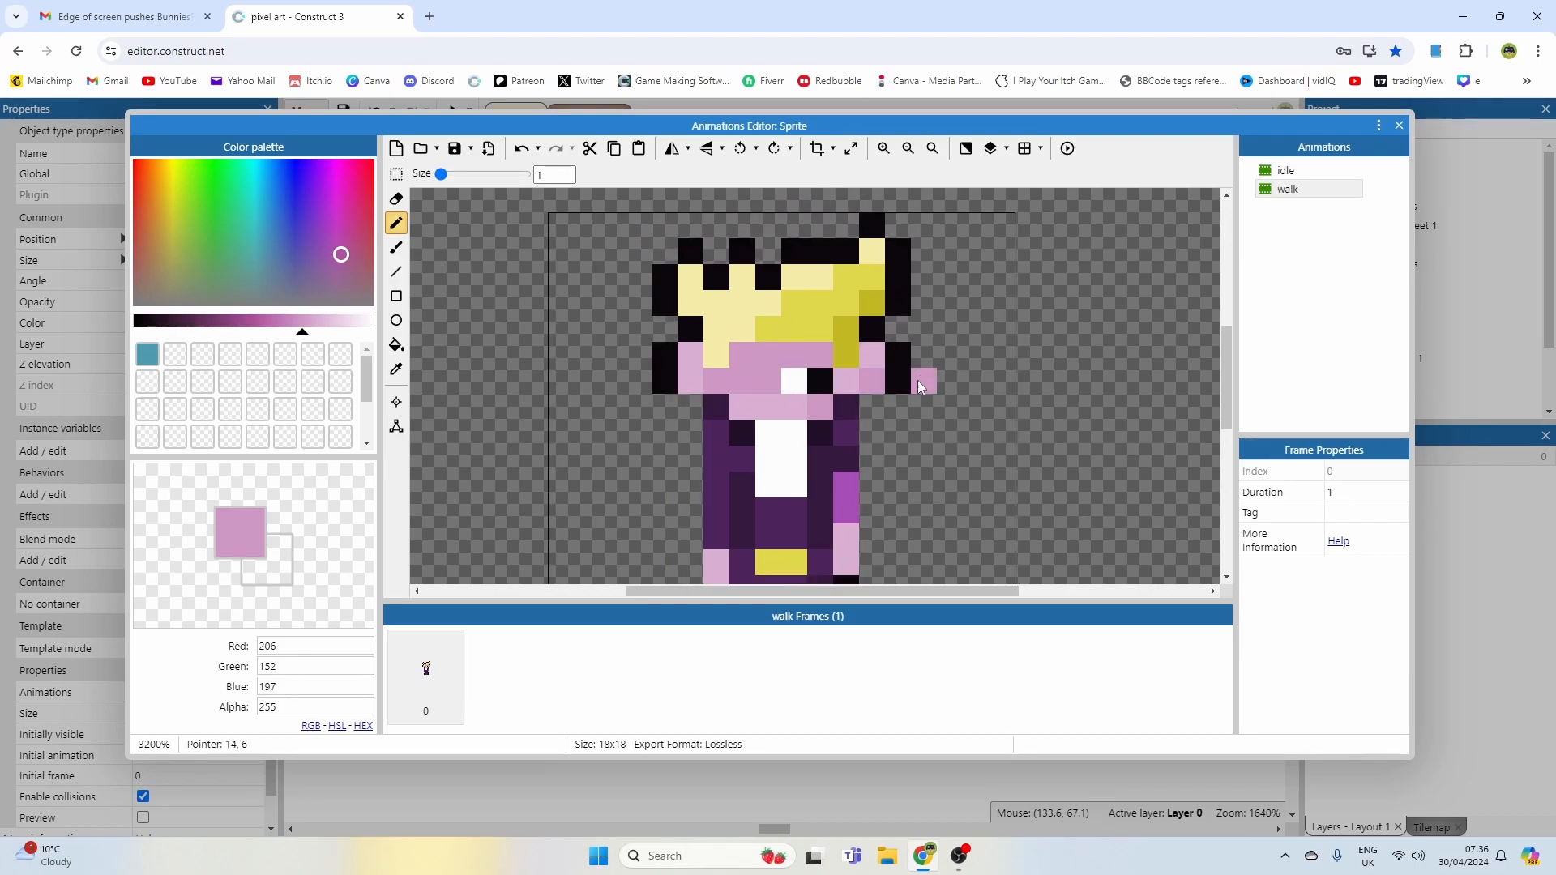
{"action": "left_click", "coordinate": [938, 362], "text": "alt"}
{"action": "left_click_drag", "start_coordinate": [873, 357], "coordinate": [896, 390]}
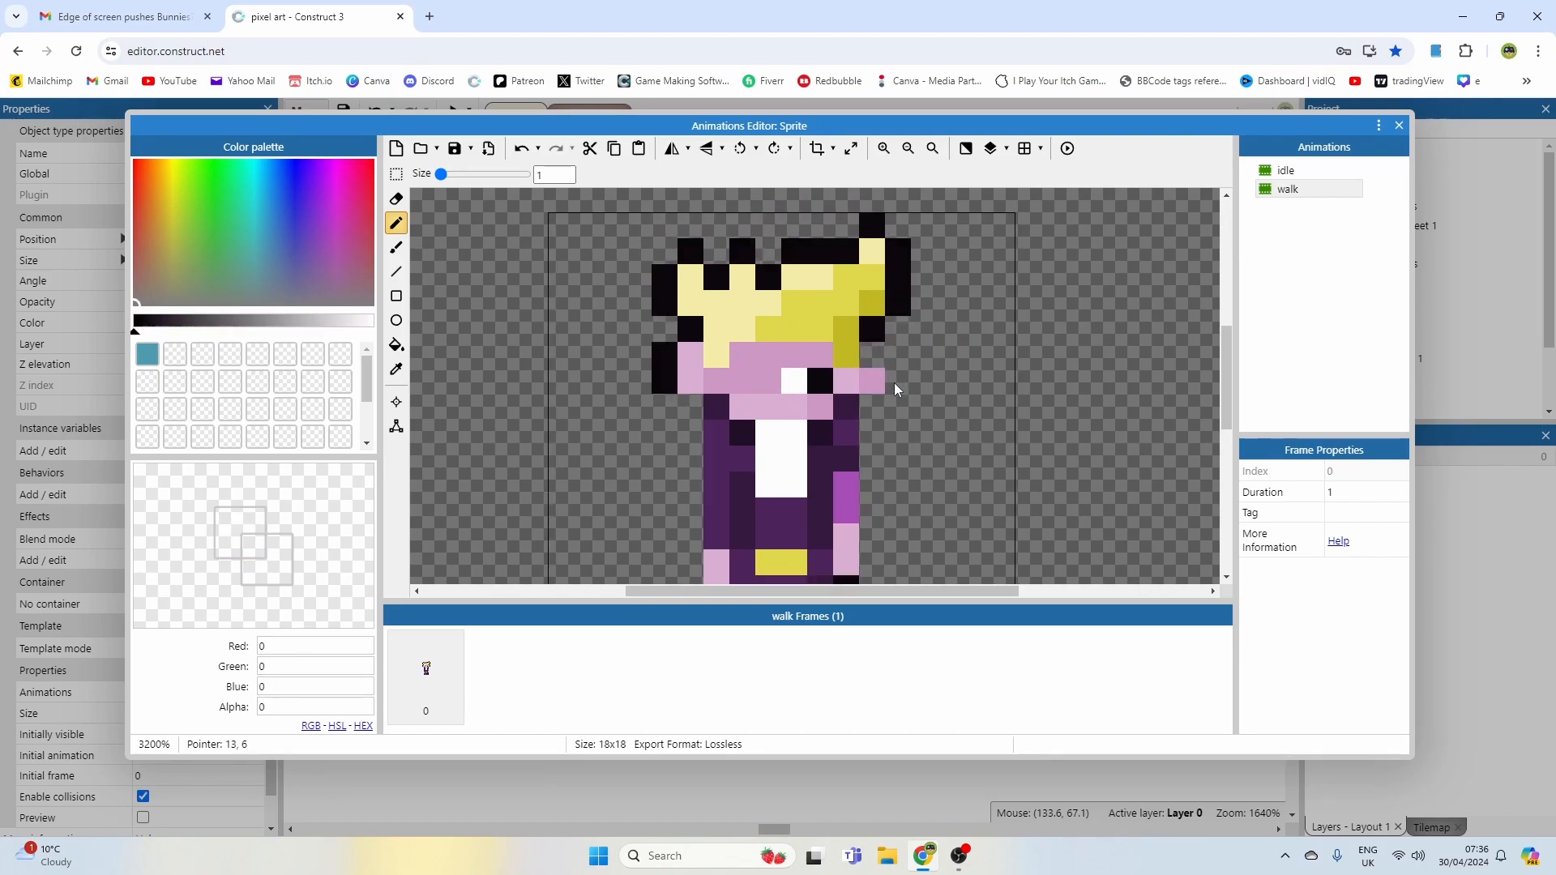
{"action": "left_click", "coordinate": [873, 340], "text": "alt"}
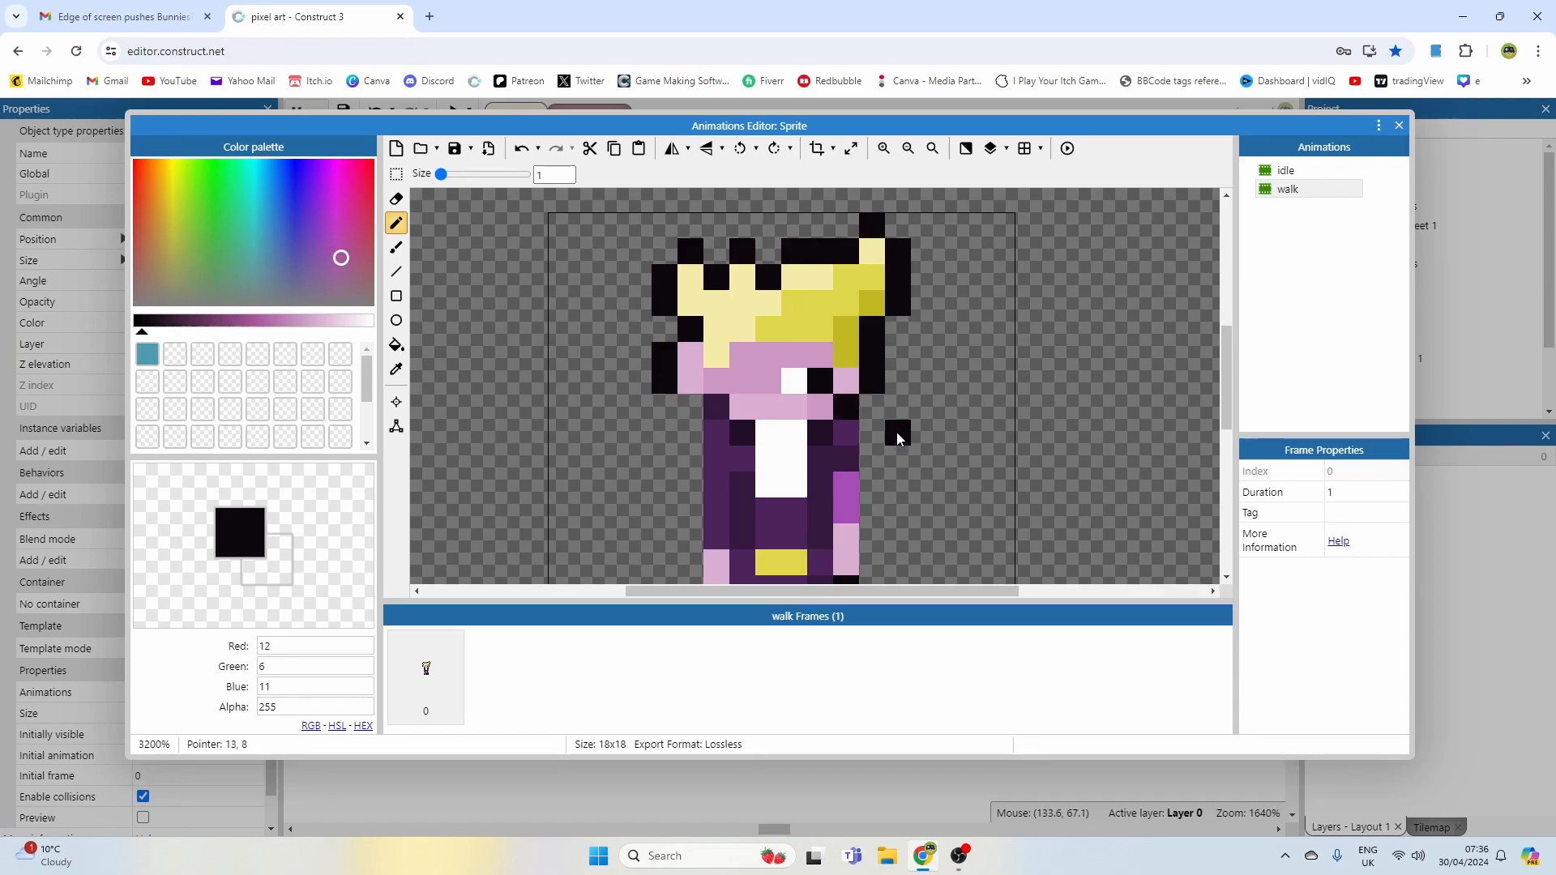
{"action": "scroll", "coordinate": [896, 432], "scroll_direction": "down", "scroll_amount": 1, "text": "ctrl"}
{"action": "scroll", "coordinate": [906, 438], "scroll_direction": "up", "scroll_amount": 1, "text": "ctrl"}
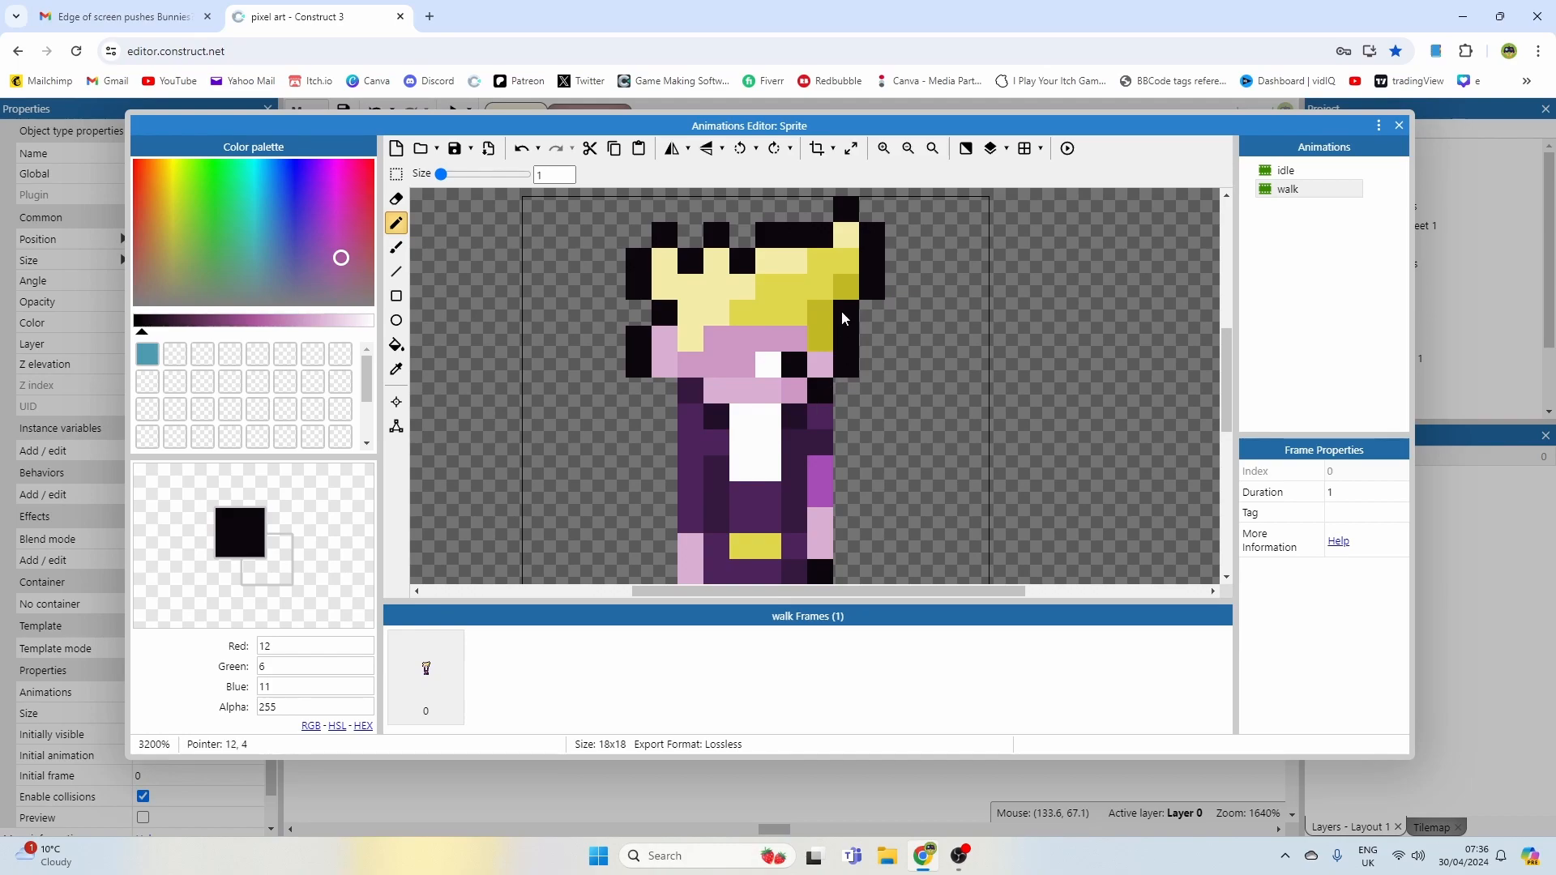
{"action": "left_click", "coordinate": [824, 365], "text": "alt"}
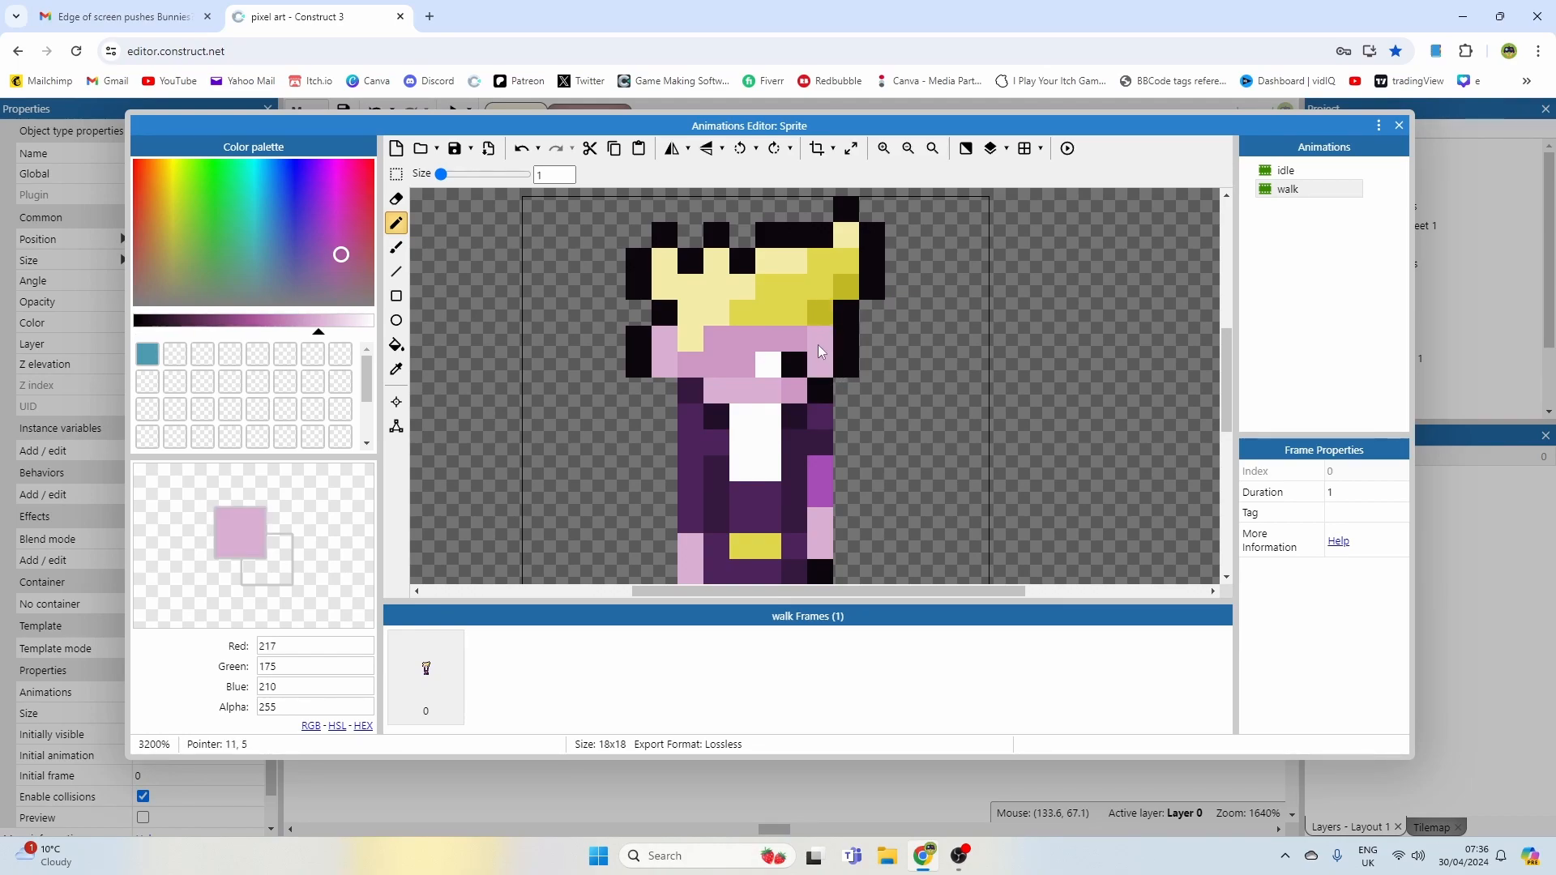
Step: Switch between the idle and walk animations to compare their frames
{"action": "left_click", "coordinate": [1283, 171]}
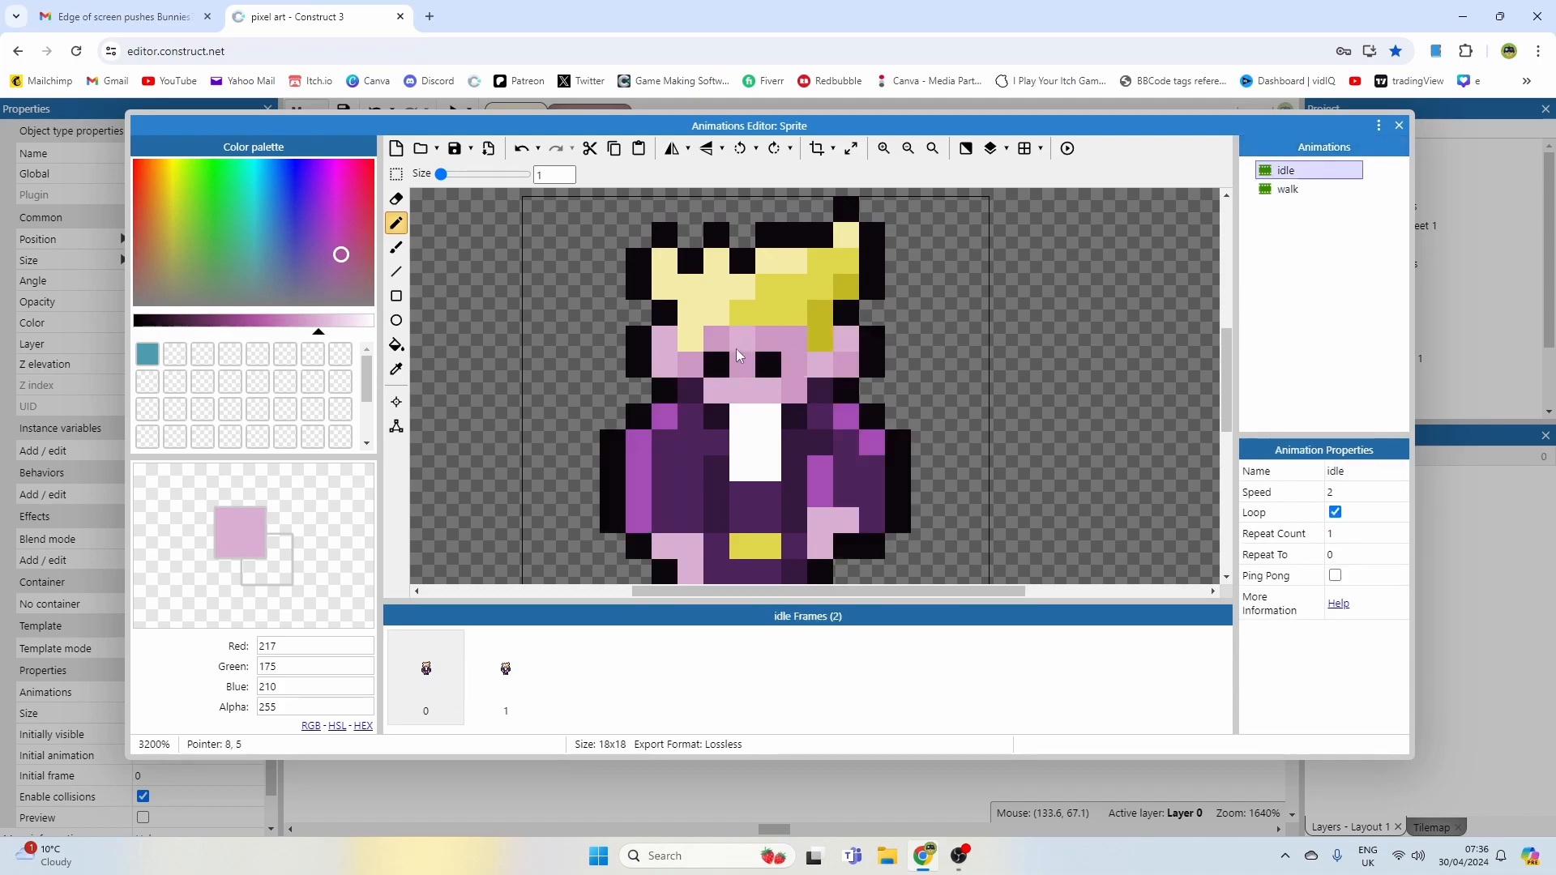
{"action": "left_click", "coordinate": [1288, 189]}
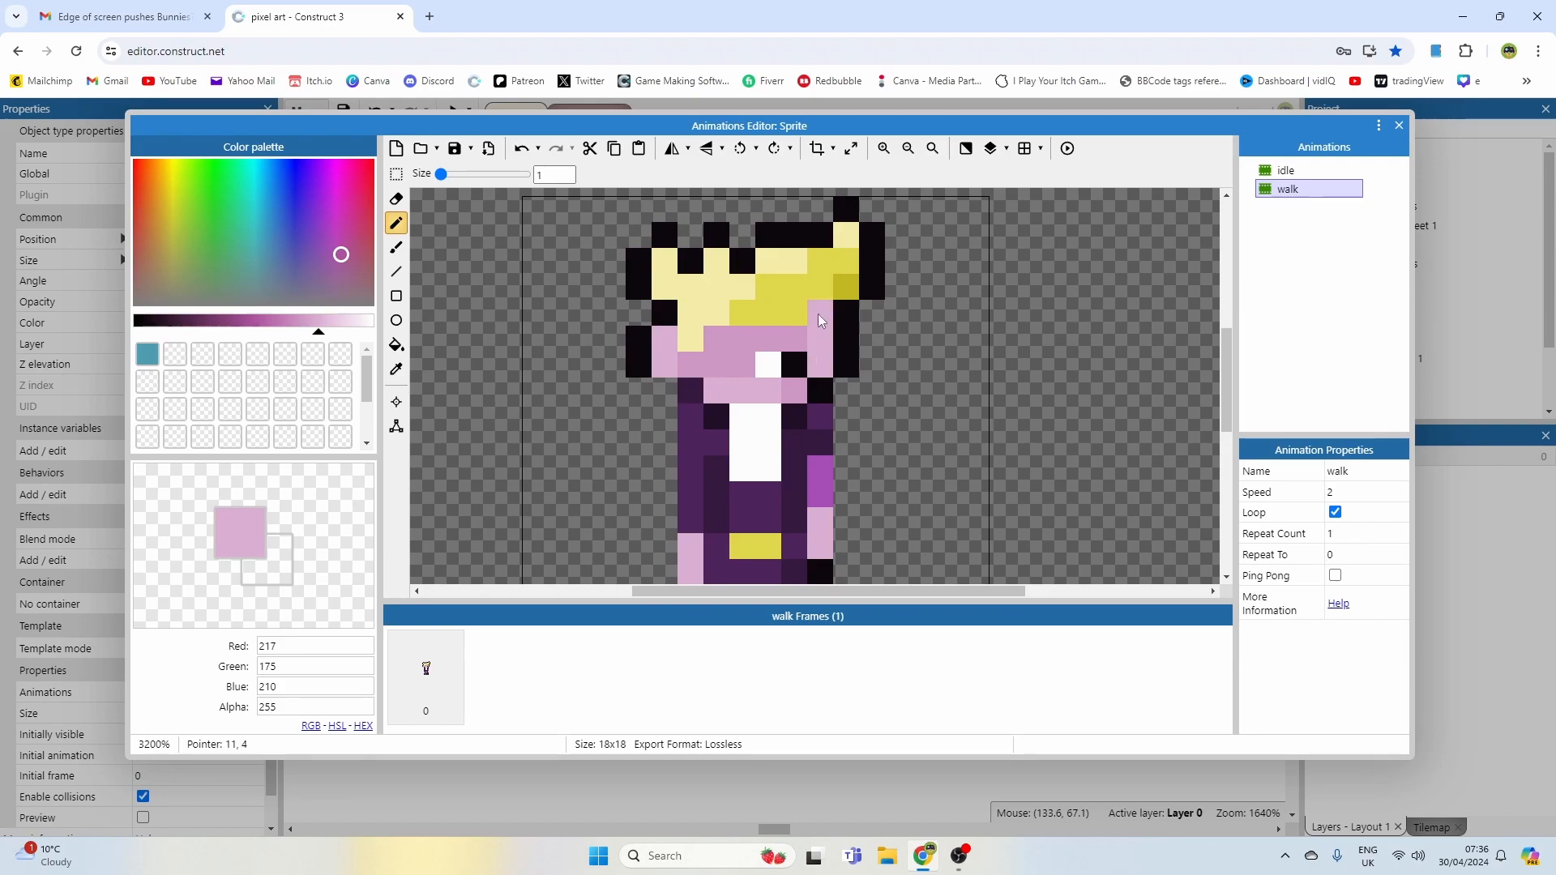
{"action": "left_click", "coordinate": [1320, 170]}
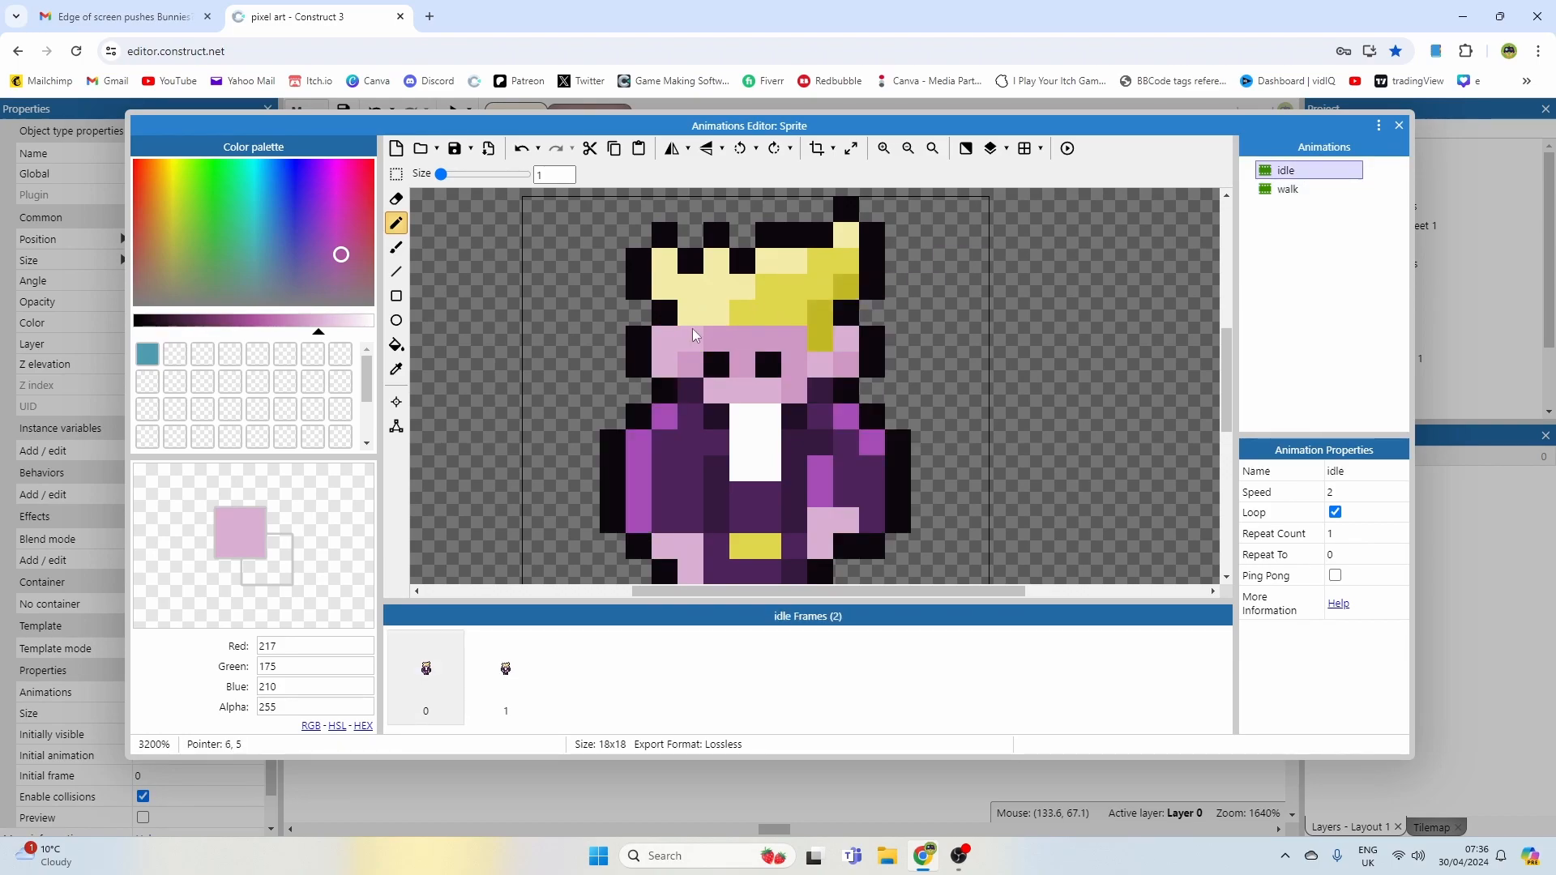
{"action": "left_click", "coordinate": [1288, 189]}
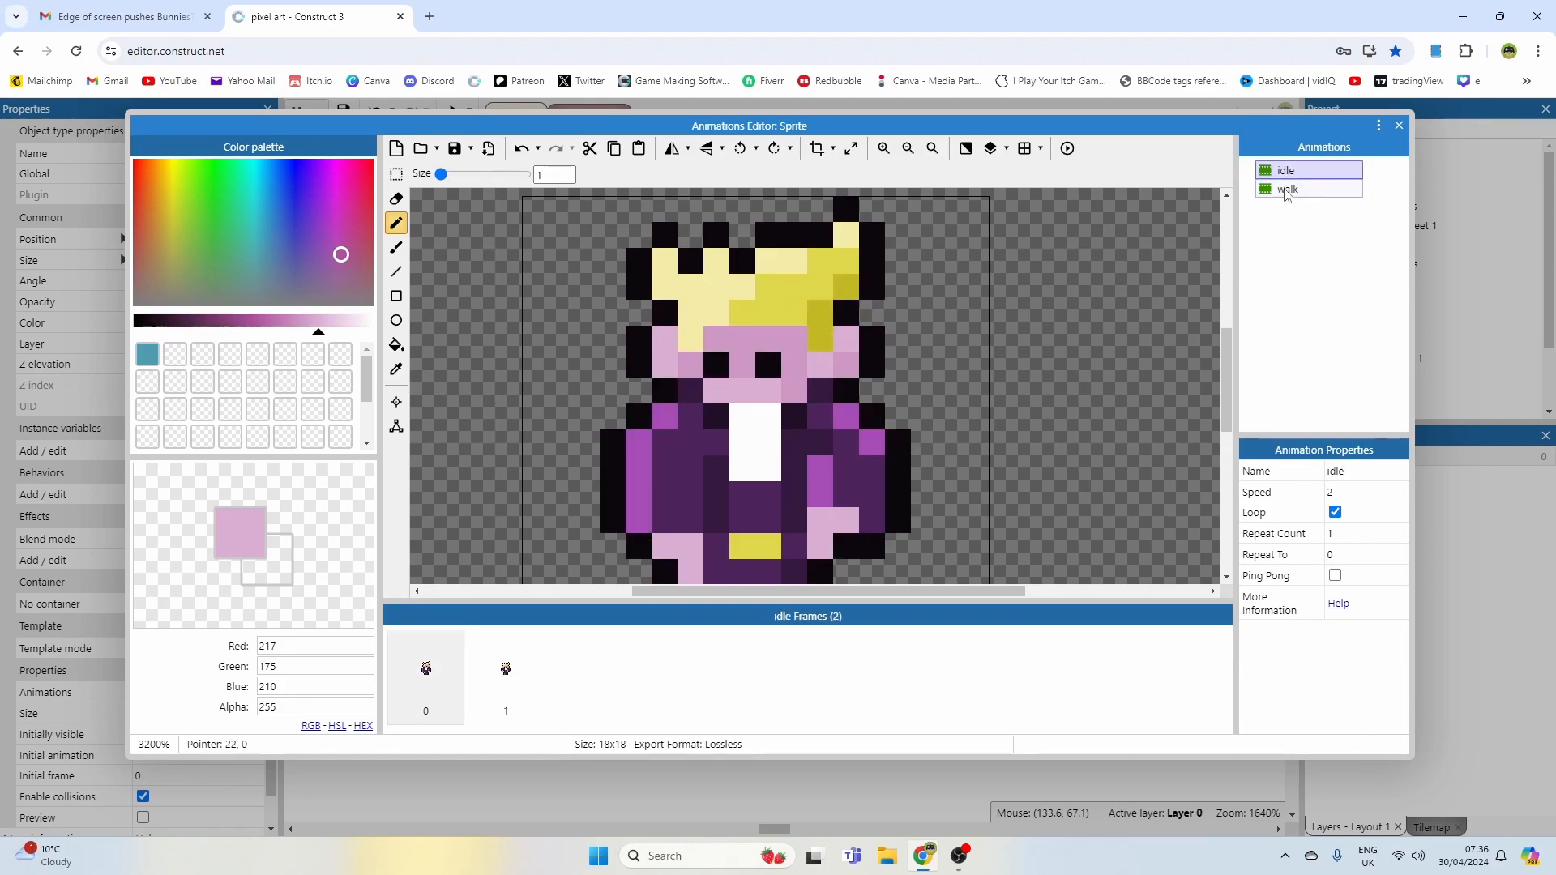
Step: Pick the yellow hair colour and paint hair over the left side of the face in the walk frame
{"action": "left_click", "coordinate": [726, 343]}
{"action": "left_click", "coordinate": [695, 338]}
{"action": "left_click", "coordinate": [753, 308], "text": "ctrl"}
{"action": "left_click_drag", "start_coordinate": [726, 323], "coordinate": [723, 354]}
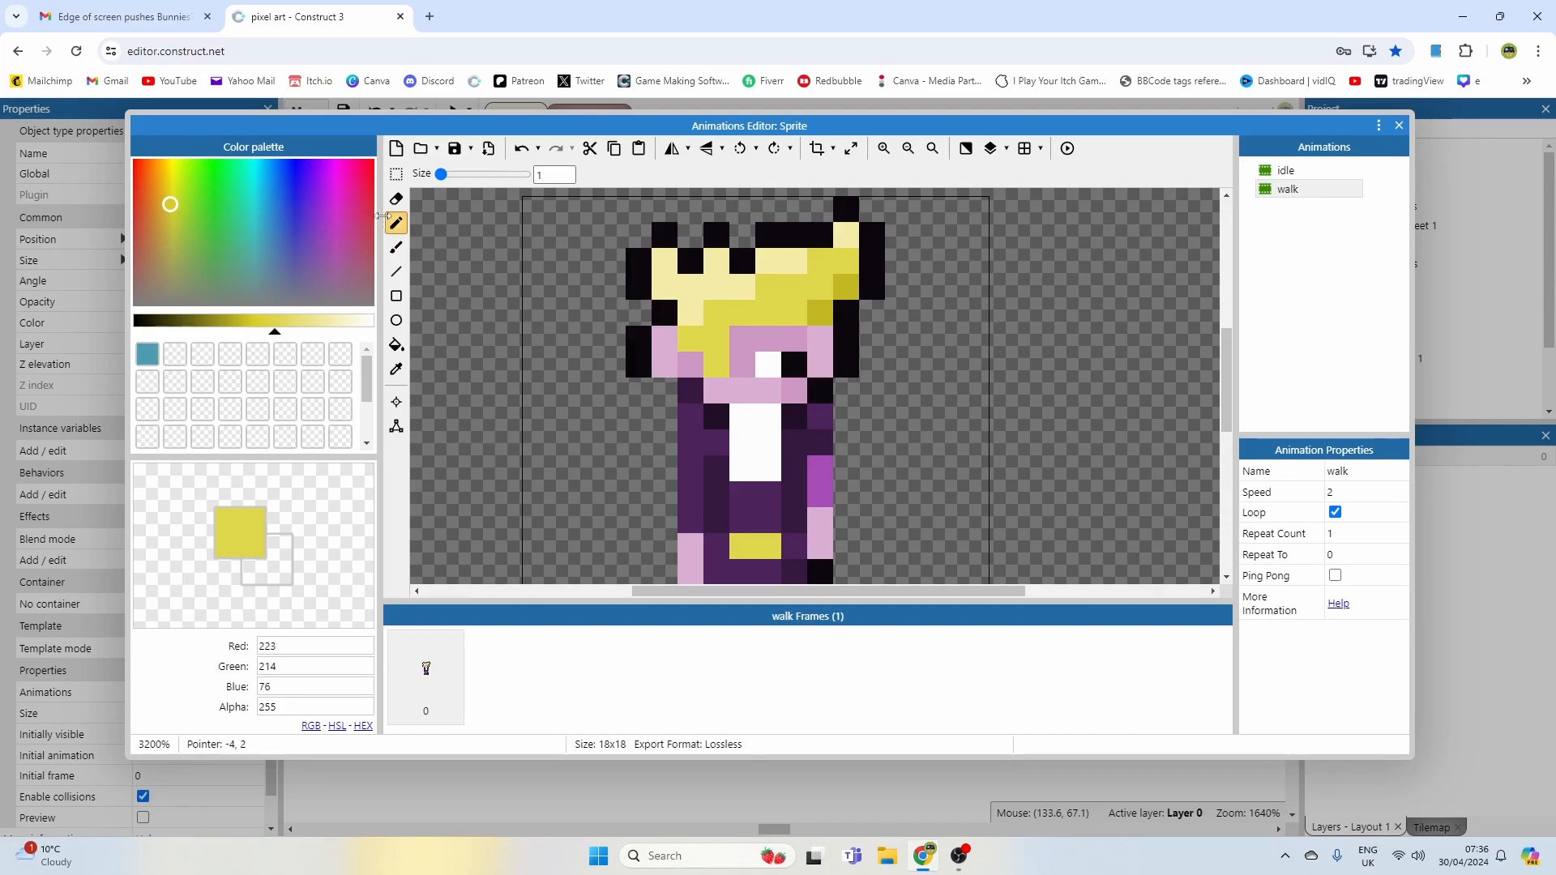
Step: Select the block of pixels at the left edge of the head with the rectangle selection
{"action": "left_click", "coordinate": [396, 173]}
{"action": "left_click_drag", "start_coordinate": [622, 339], "coordinate": [668, 368]}
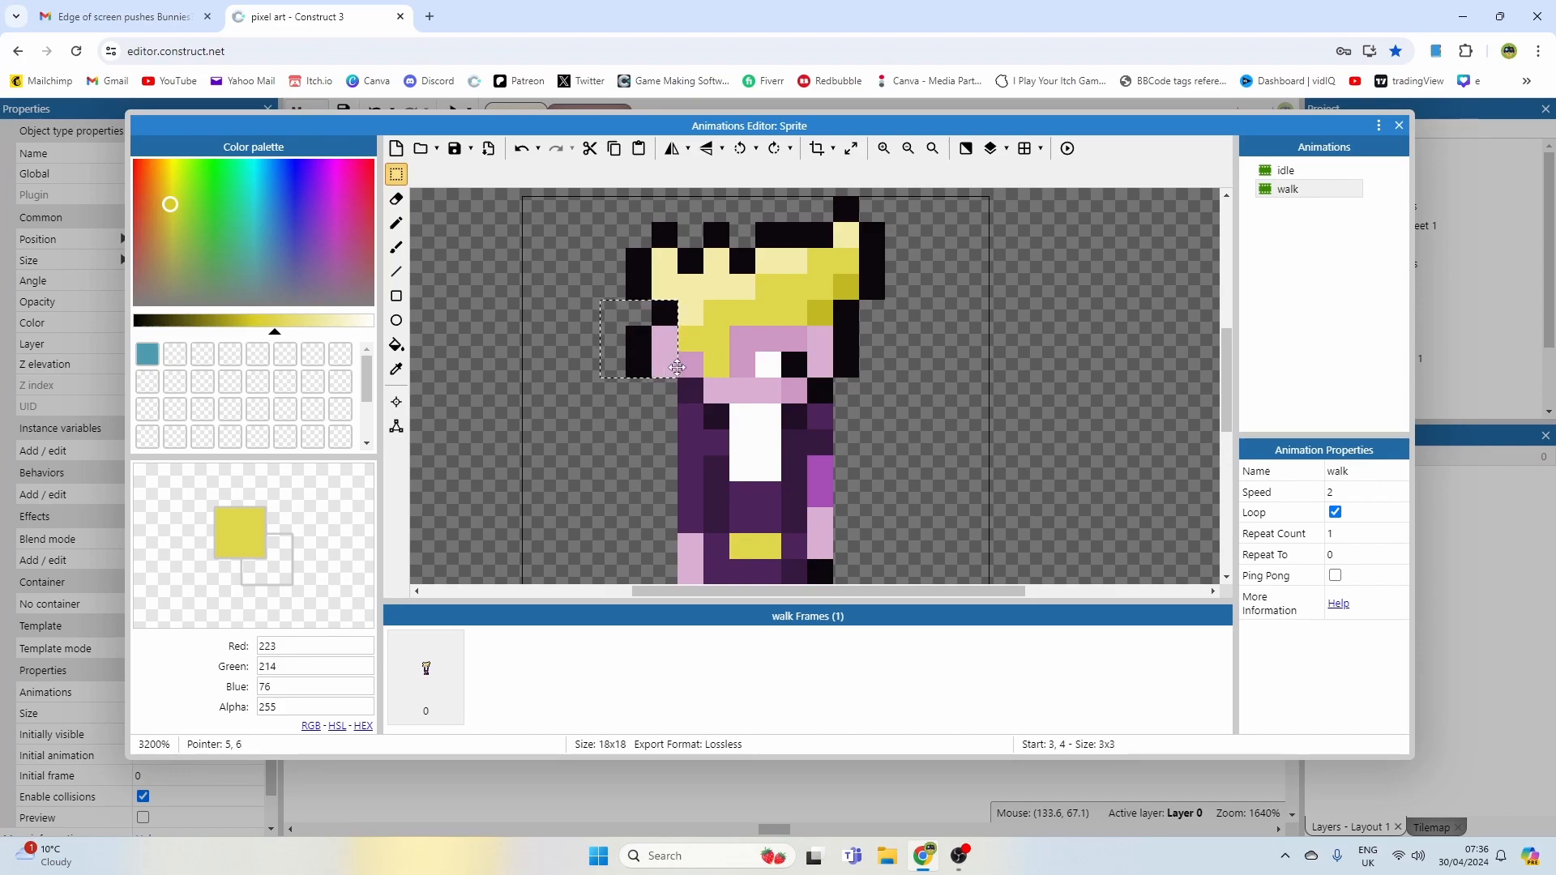
{"action": "left_click", "coordinate": [639, 434]}
{"action": "scroll", "coordinate": [782, 374], "scroll_direction": "down", "scroll_amount": 1}
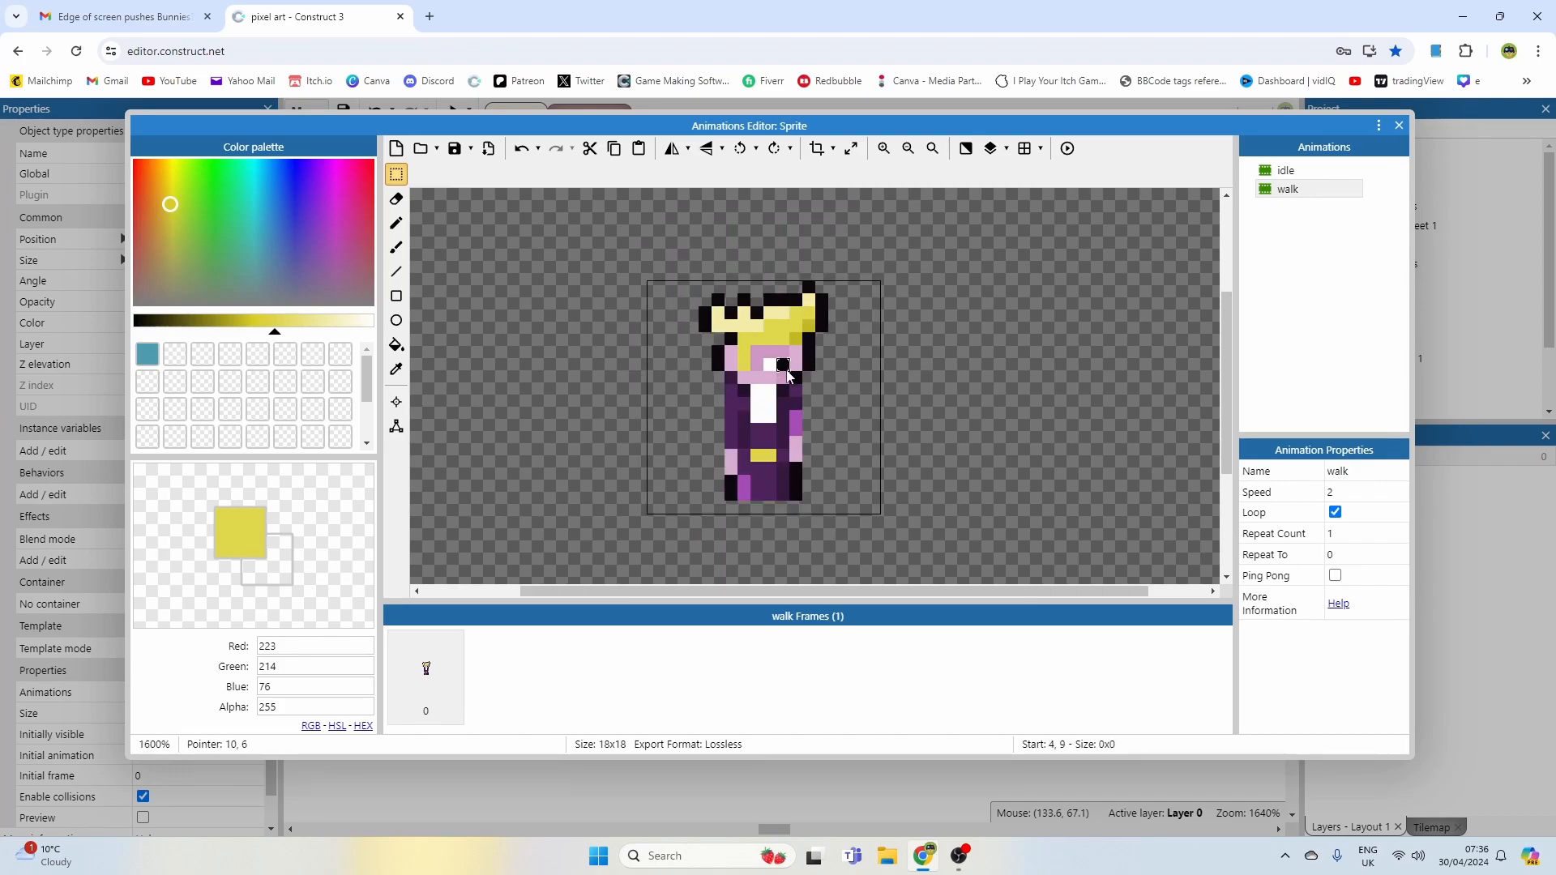
Step: Switch back and forth between the idle and walk animations to compare them
{"action": "left_click", "coordinate": [1282, 172]}
{"action": "left_click", "coordinate": [1283, 189]}
{"action": "left_click", "coordinate": [1289, 174]}
{"action": "left_click", "coordinate": [1286, 188]}
{"action": "left_click", "coordinate": [1281, 175]}
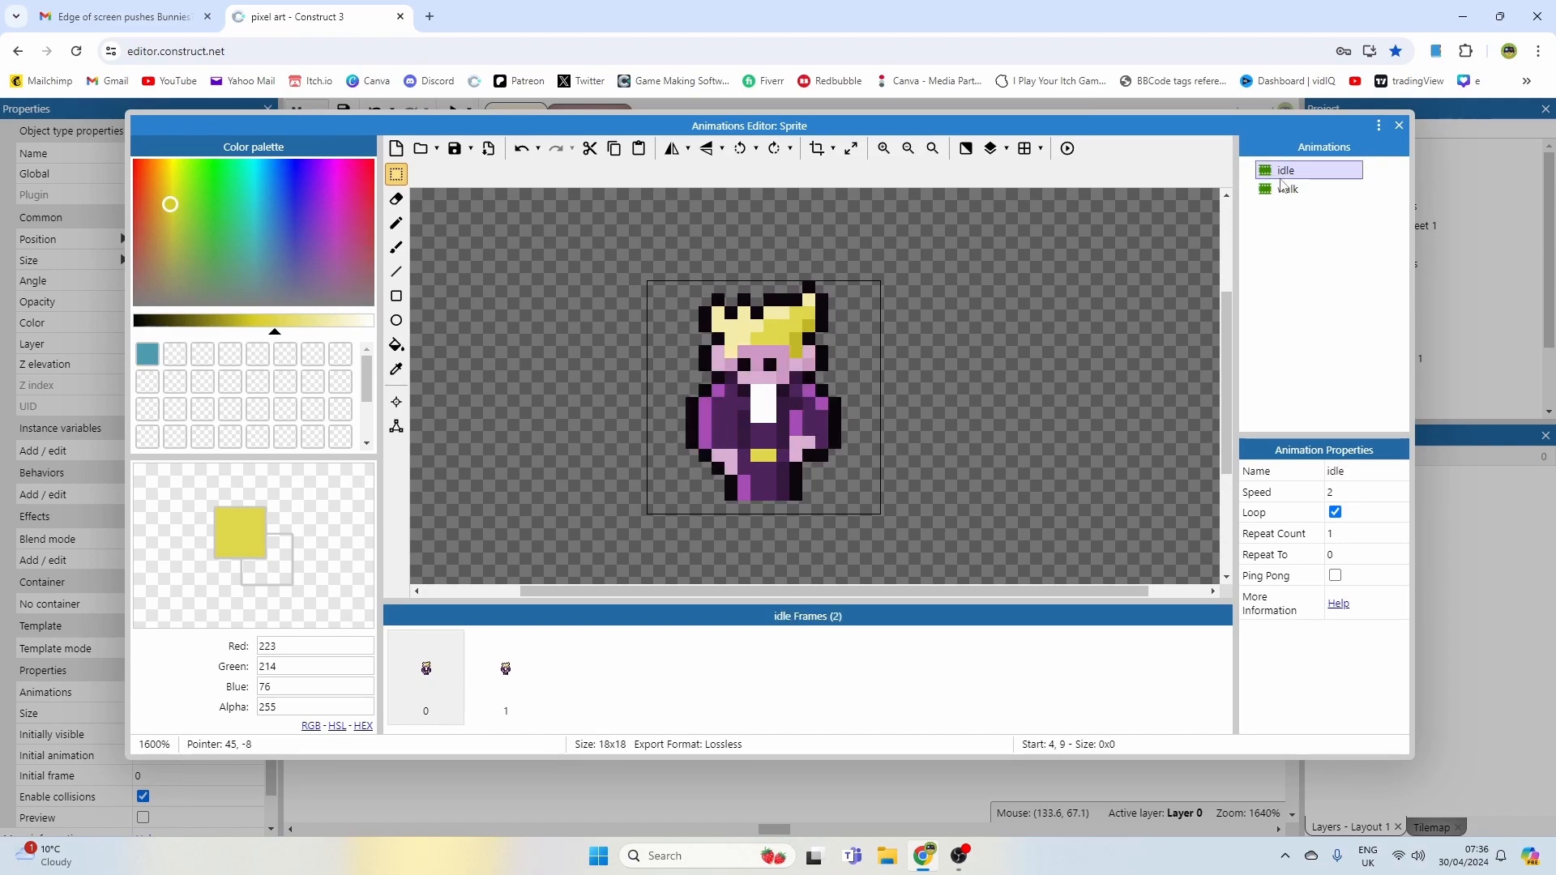
{"action": "left_click", "coordinate": [1283, 189]}
{"action": "left_click", "coordinate": [1285, 171]}
Step: Pick white from the shirt with the Pencil and touch up the eye pixels on the idle frames
{"action": "left_click", "coordinate": [396, 223]}
{"action": "left_click", "coordinate": [765, 401], "text": "ctrl"}
{"action": "left_click", "coordinate": [758, 366]}
{"action": "left_click", "coordinate": [784, 365]}
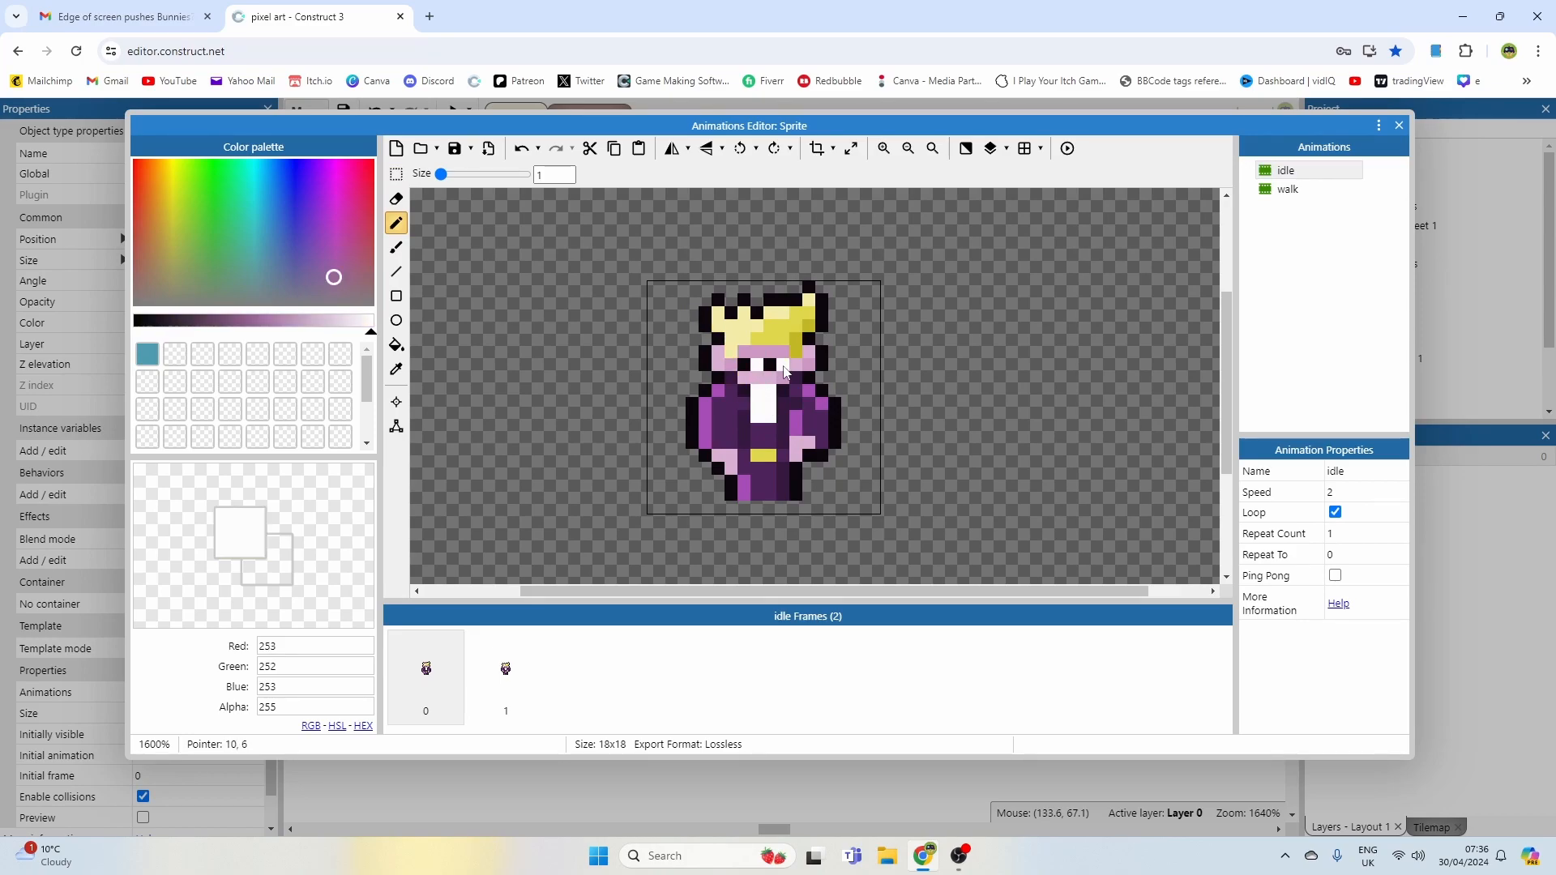
{"action": "left_click", "coordinate": [1287, 171]}
{"action": "left_click", "coordinate": [519, 659]}
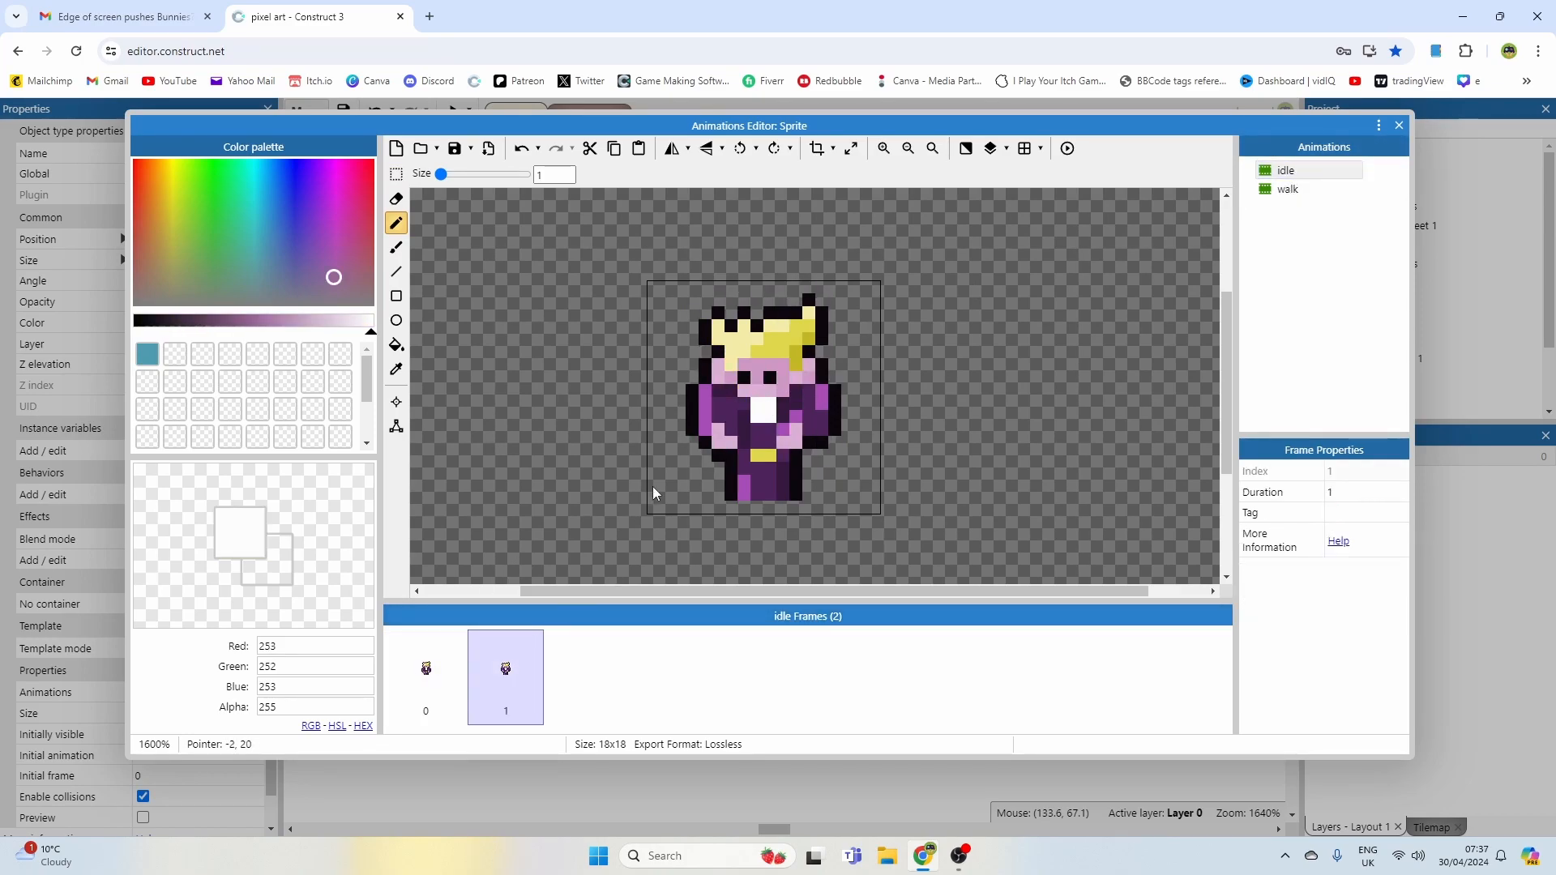
{"action": "left_click", "coordinate": [747, 373], "text": "ctrl"}
Step: Flip through the idle frames and preview the idle animation, then close the preview
{"action": "left_click", "coordinate": [438, 660]}
{"action": "left_click", "coordinate": [493, 673]}
{"action": "left_click", "coordinate": [420, 660]}
{"action": "left_click", "coordinate": [507, 660]}
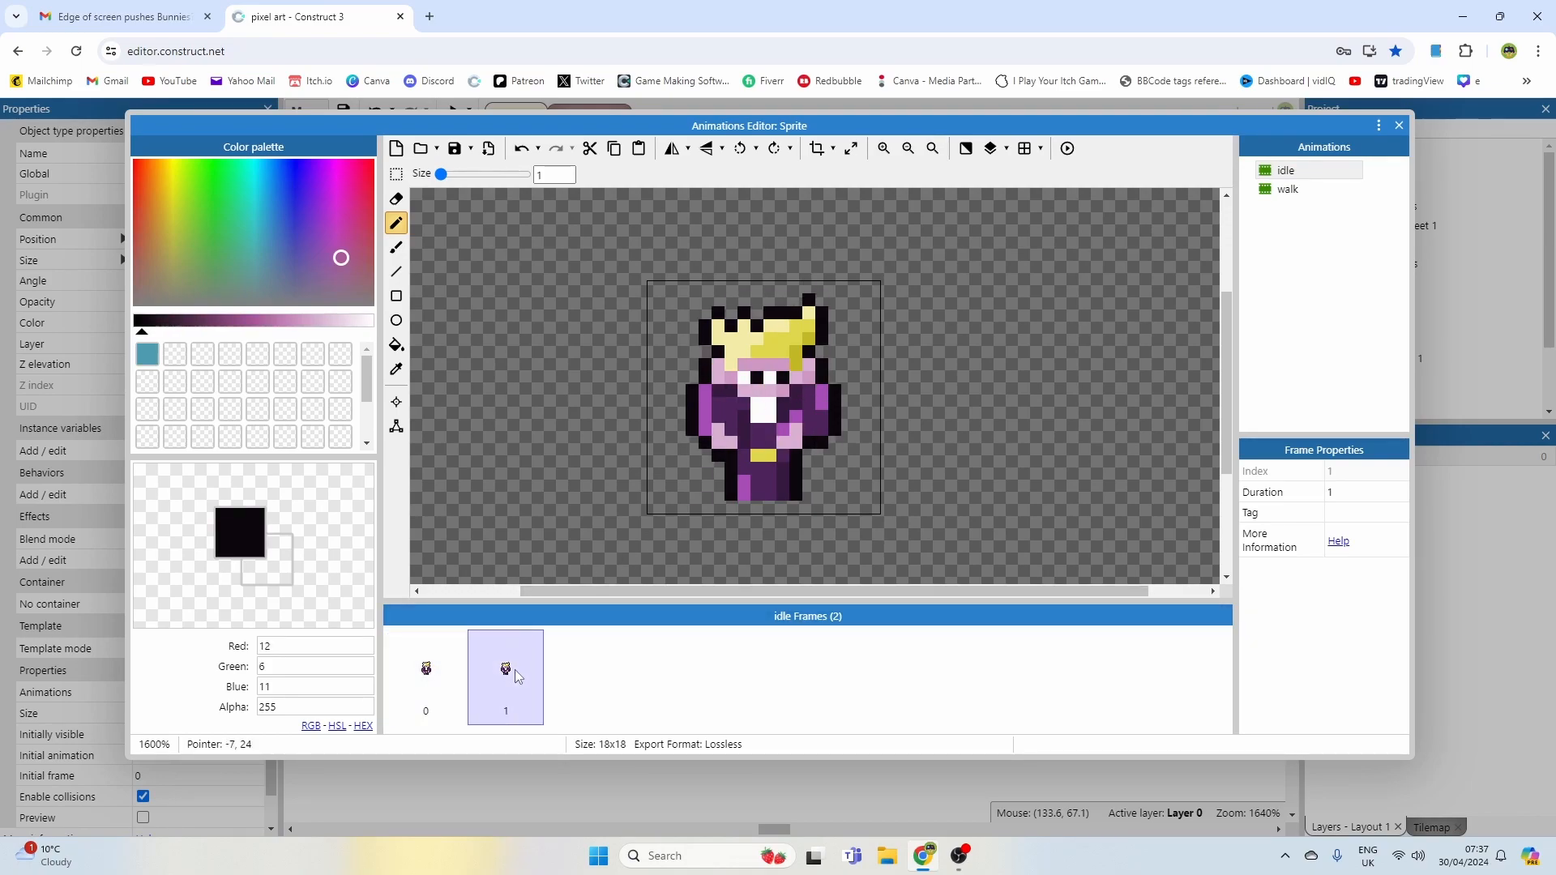
{"action": "left_click", "coordinate": [1068, 150]}
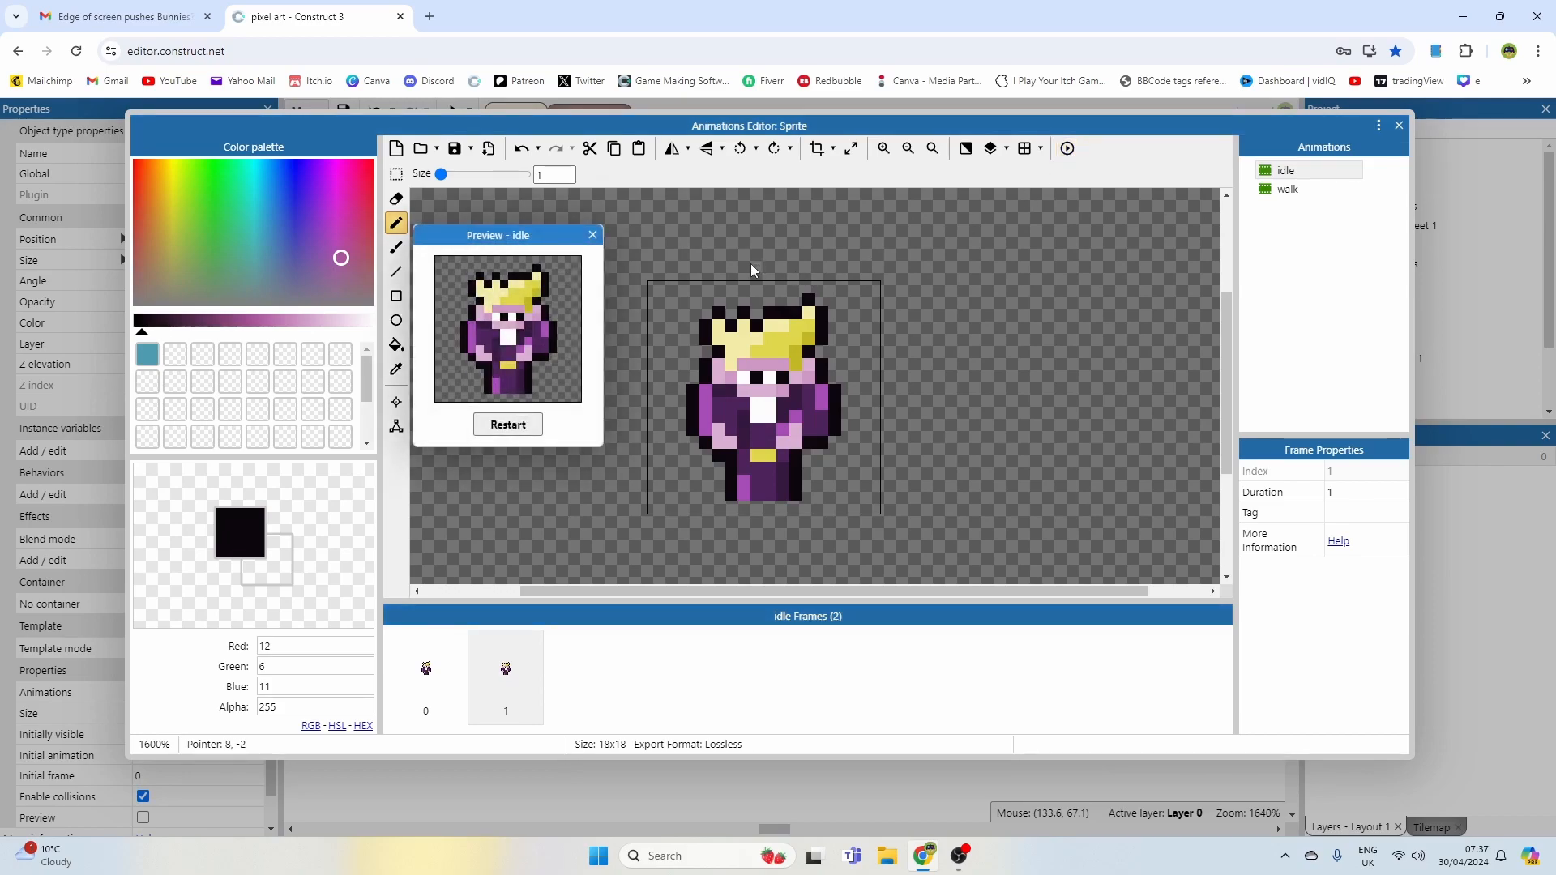
{"action": "left_click", "coordinate": [593, 235]}
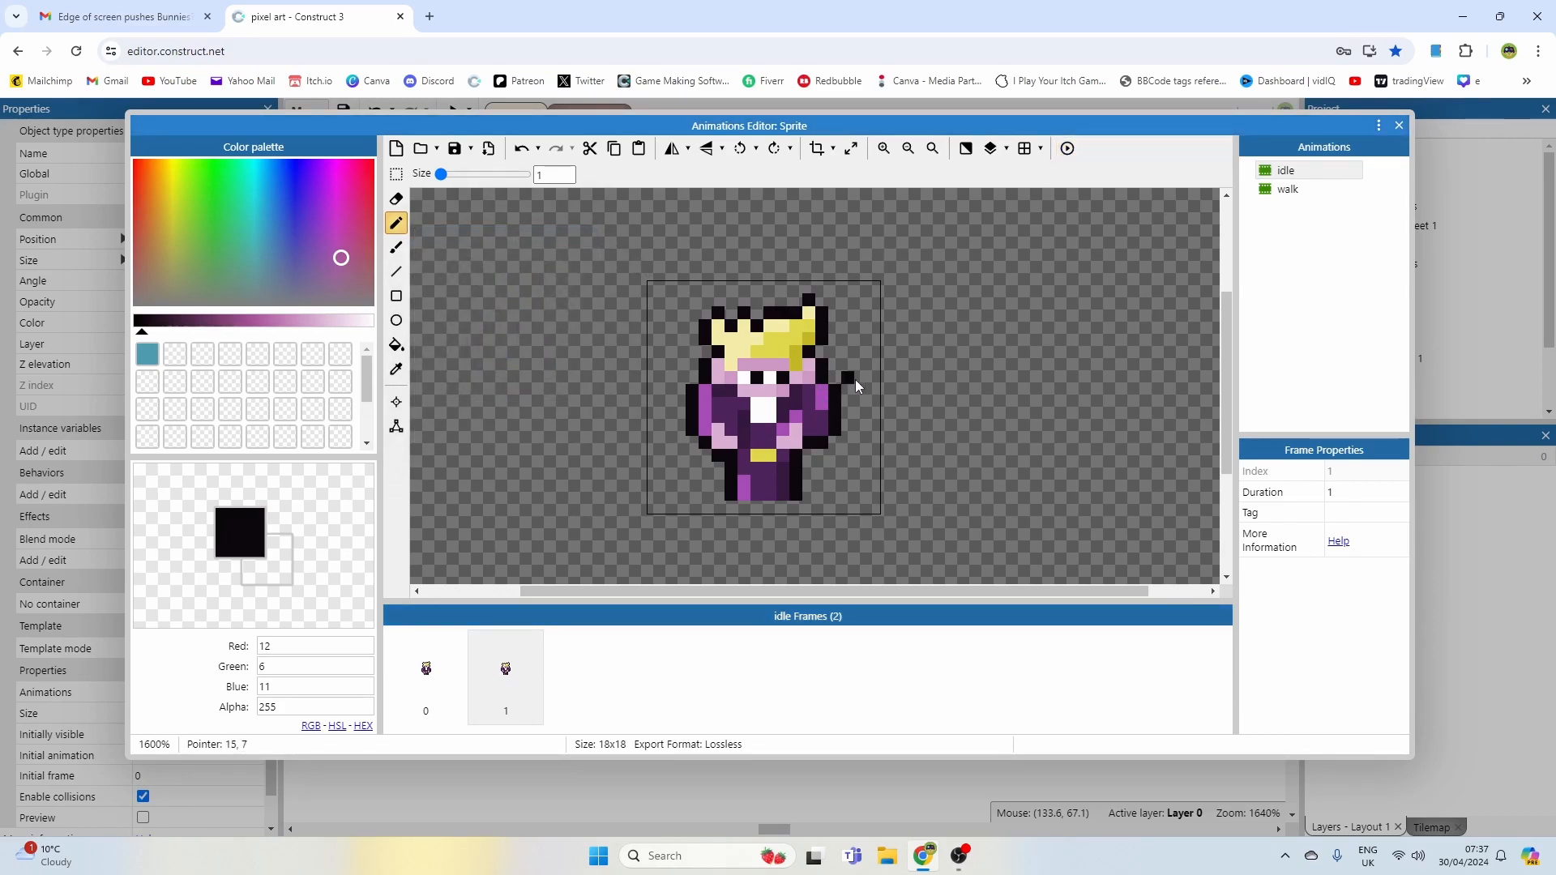
Step: Paint over the arms and lower body of the walk frame in dark purple
{"action": "left_click", "coordinate": [1284, 191]}
{"action": "scroll", "coordinate": [781, 396], "scroll_direction": "up", "scroll_amount": 1, "text": "ctrl"}
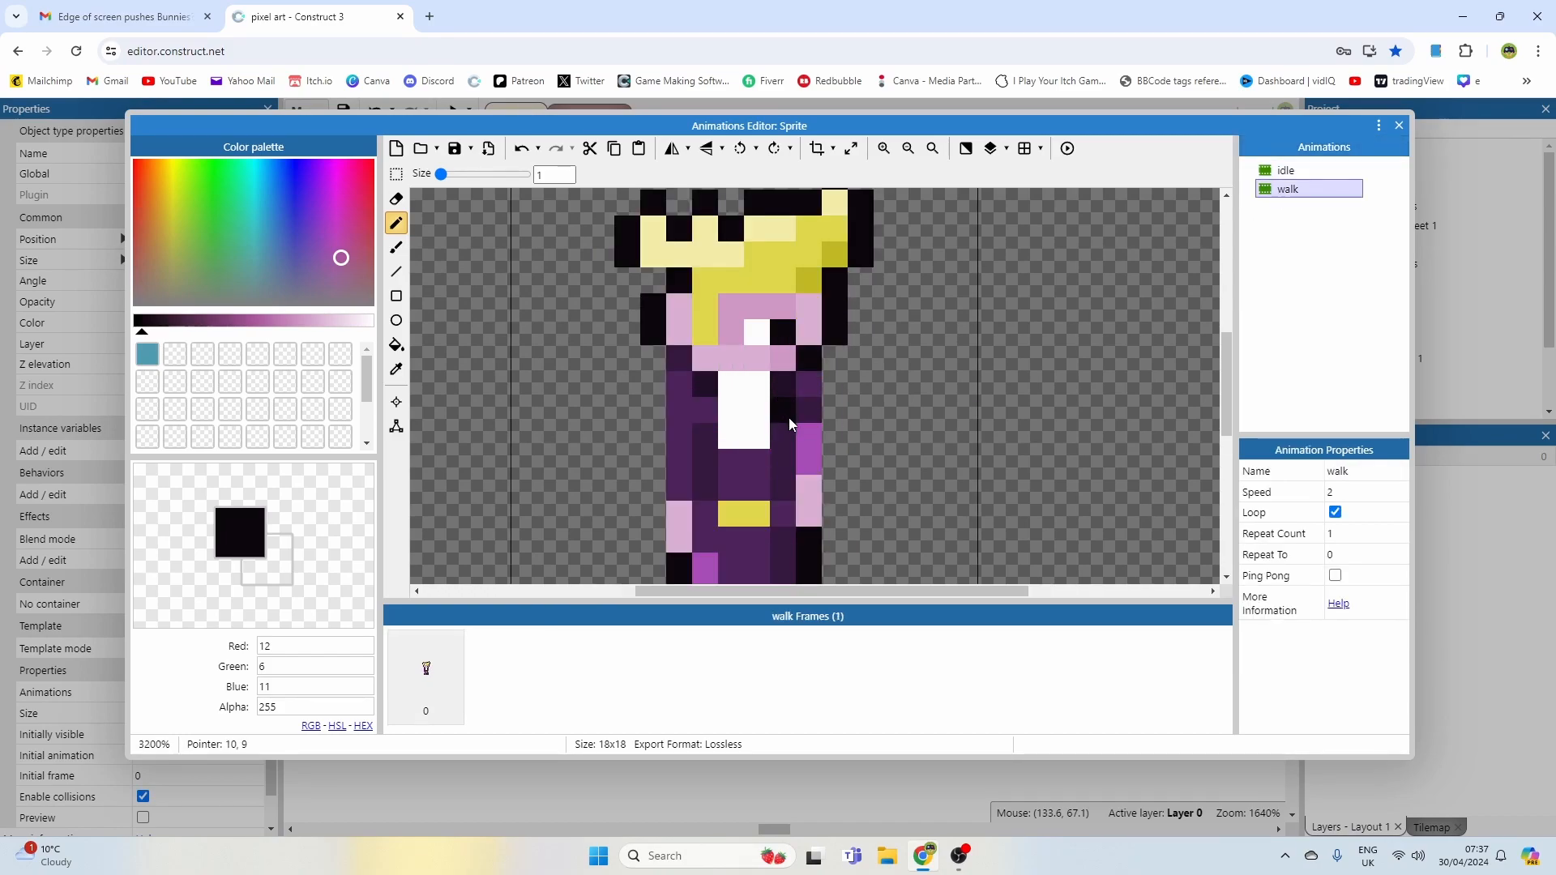
{"action": "left_click", "coordinate": [803, 469]}
{"action": "middle_click_drag", "start_coordinate": [853, 408], "coordinate": [856, 379]}
{"action": "left_click", "coordinate": [814, 376], "text": "ctrl"}
{"action": "left_click", "coordinate": [817, 364], "text": "ctrl"}
{"action": "mouse_move", "coordinate": [814, 468]}
{"action": "left_mouse_down"}
{"action": "mouse_move", "coordinate": [786, 479]}
{"action": "mouse_move", "coordinate": [796, 409]}
{"action": "left_mouse_up"}
{"action": "left_click_drag", "start_coordinate": [704, 425], "coordinate": [705, 468]}
{"action": "middle_click_drag", "start_coordinate": [724, 396], "coordinate": [730, 232]}
{"action": "left_click_drag", "start_coordinate": [781, 416], "coordinate": [687, 397]}
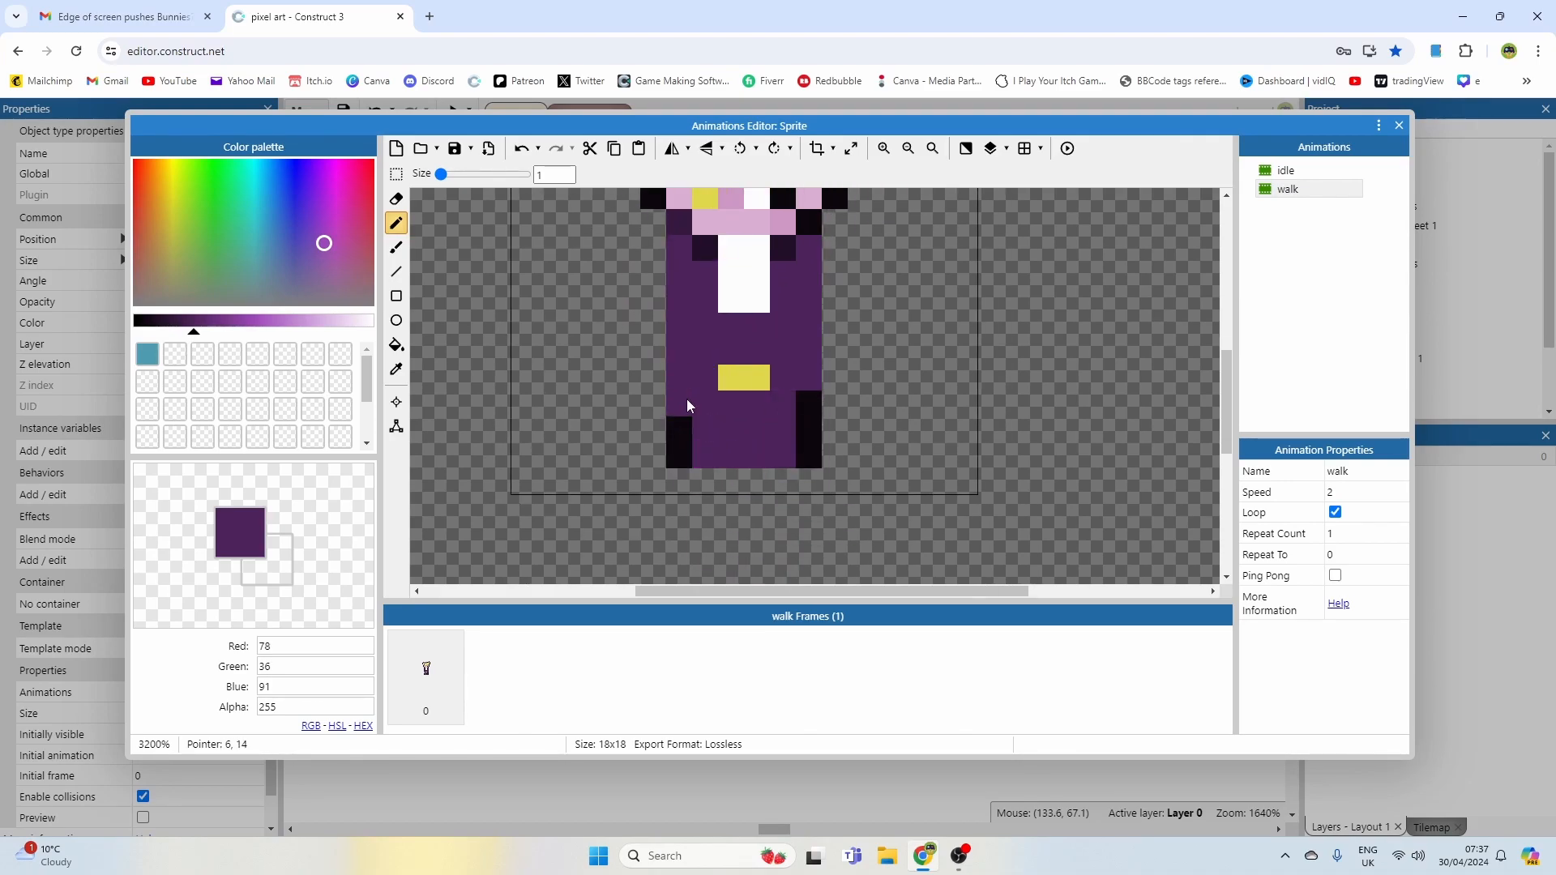
Step: Paint over the white shirt in dark purple so the walk torso is plain
{"action": "middle_click_drag", "start_coordinate": [752, 353], "coordinate": [757, 419]}
{"action": "left_click_drag", "start_coordinate": [734, 341], "coordinate": [760, 358]}
{"action": "middle_click_drag", "start_coordinate": [750, 355], "coordinate": [749, 450]}
{"action": "left_click_drag", "start_coordinate": [787, 415], "coordinate": [709, 420]}
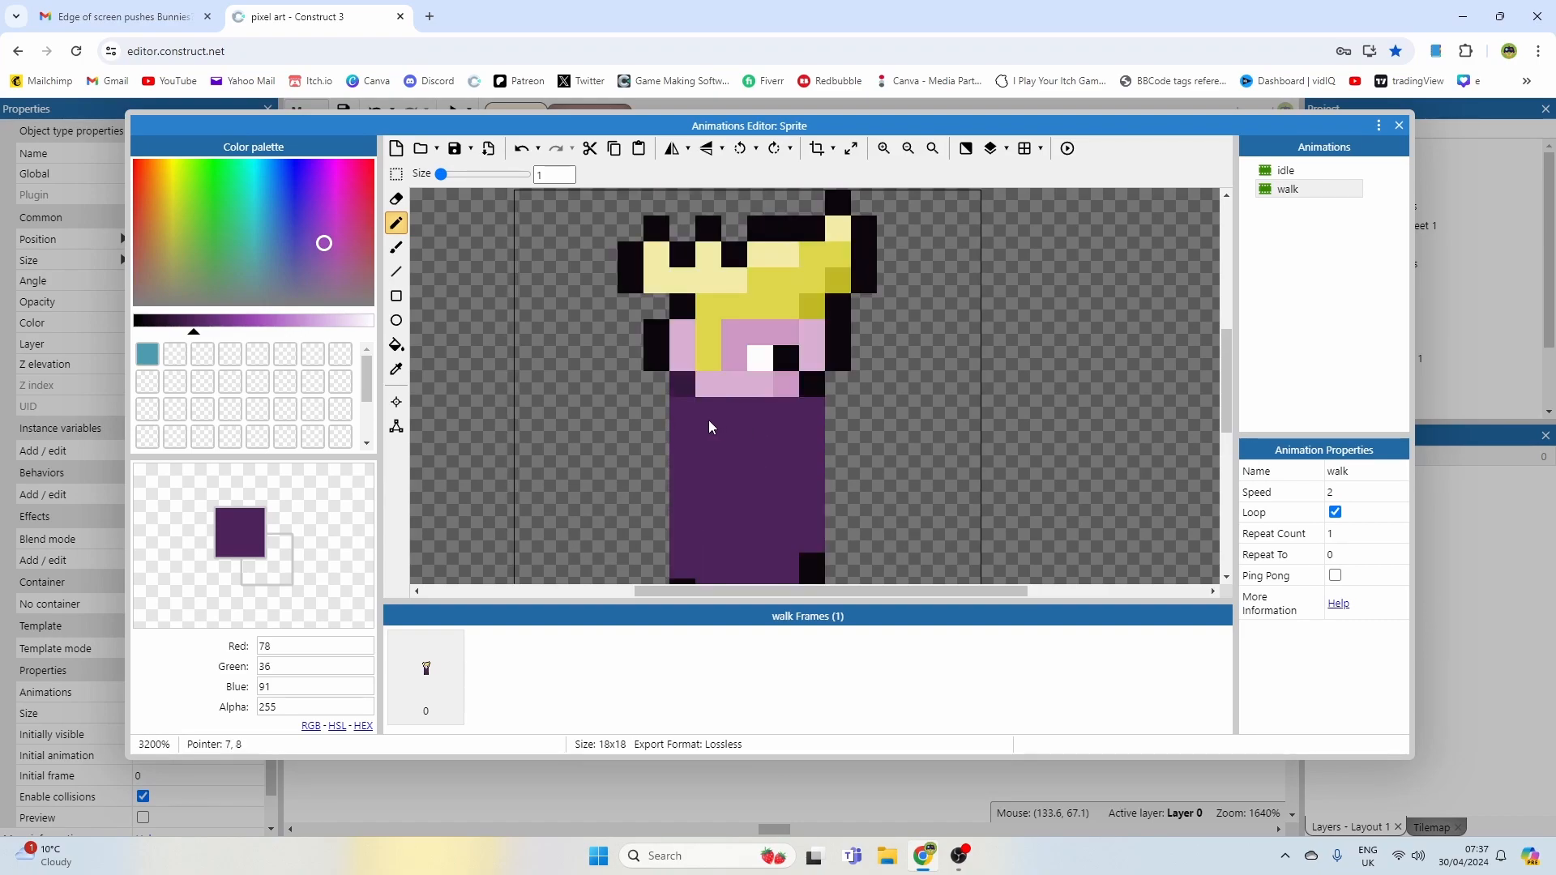
{"action": "scroll", "coordinate": [785, 415], "scroll_direction": "down", "scroll_amount": 1}
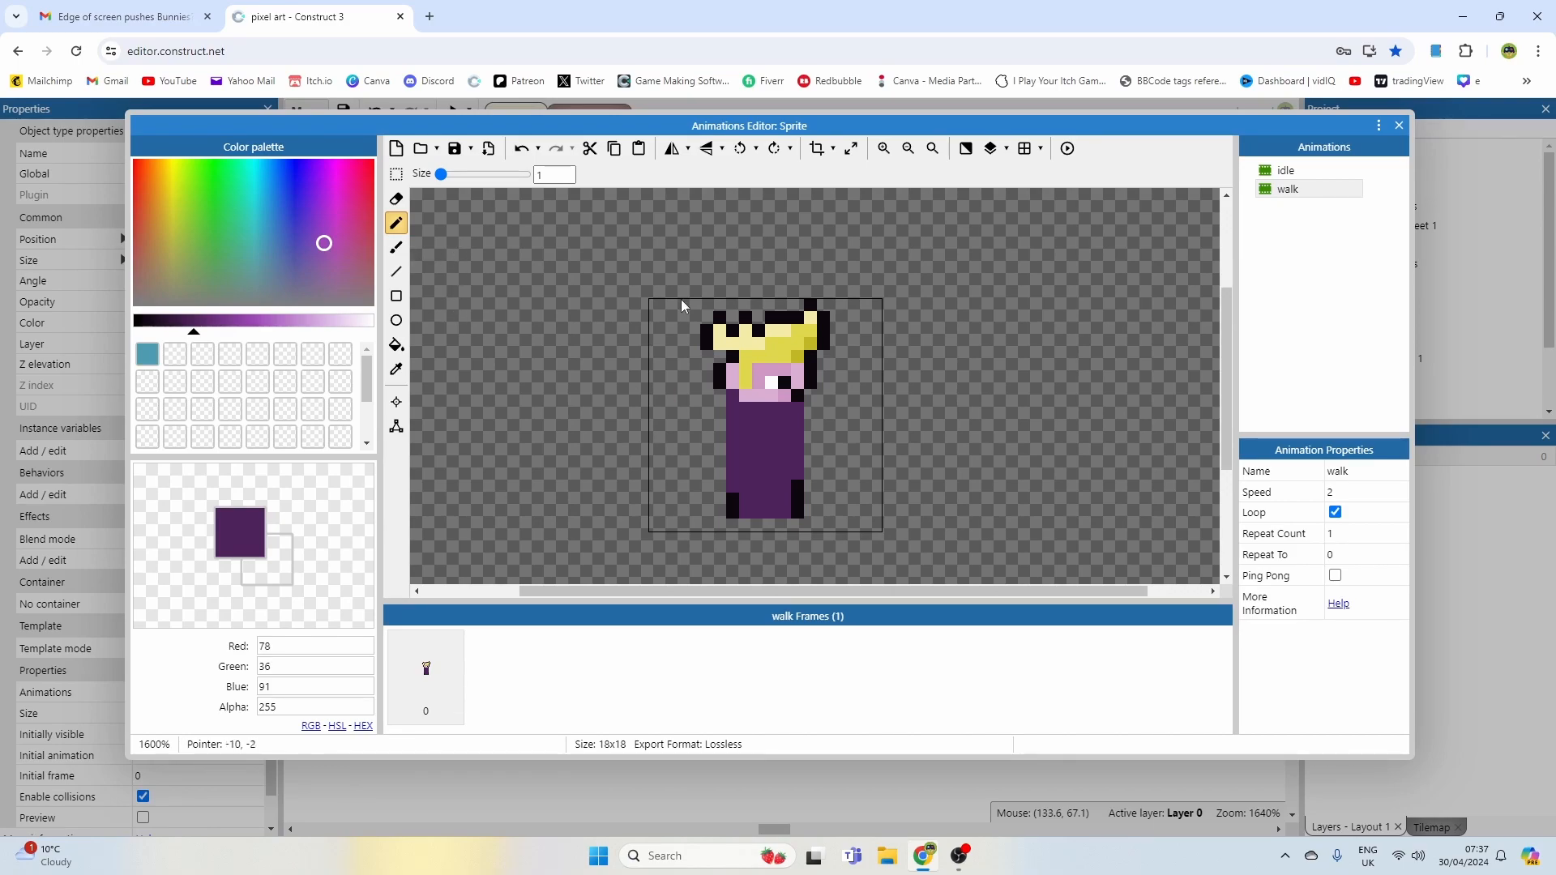
Step: Pick the light pink and paint a hand block on the walk torso, erasing stray pixels around it
{"action": "left_click", "coordinate": [761, 394], "text": "ctrl"}
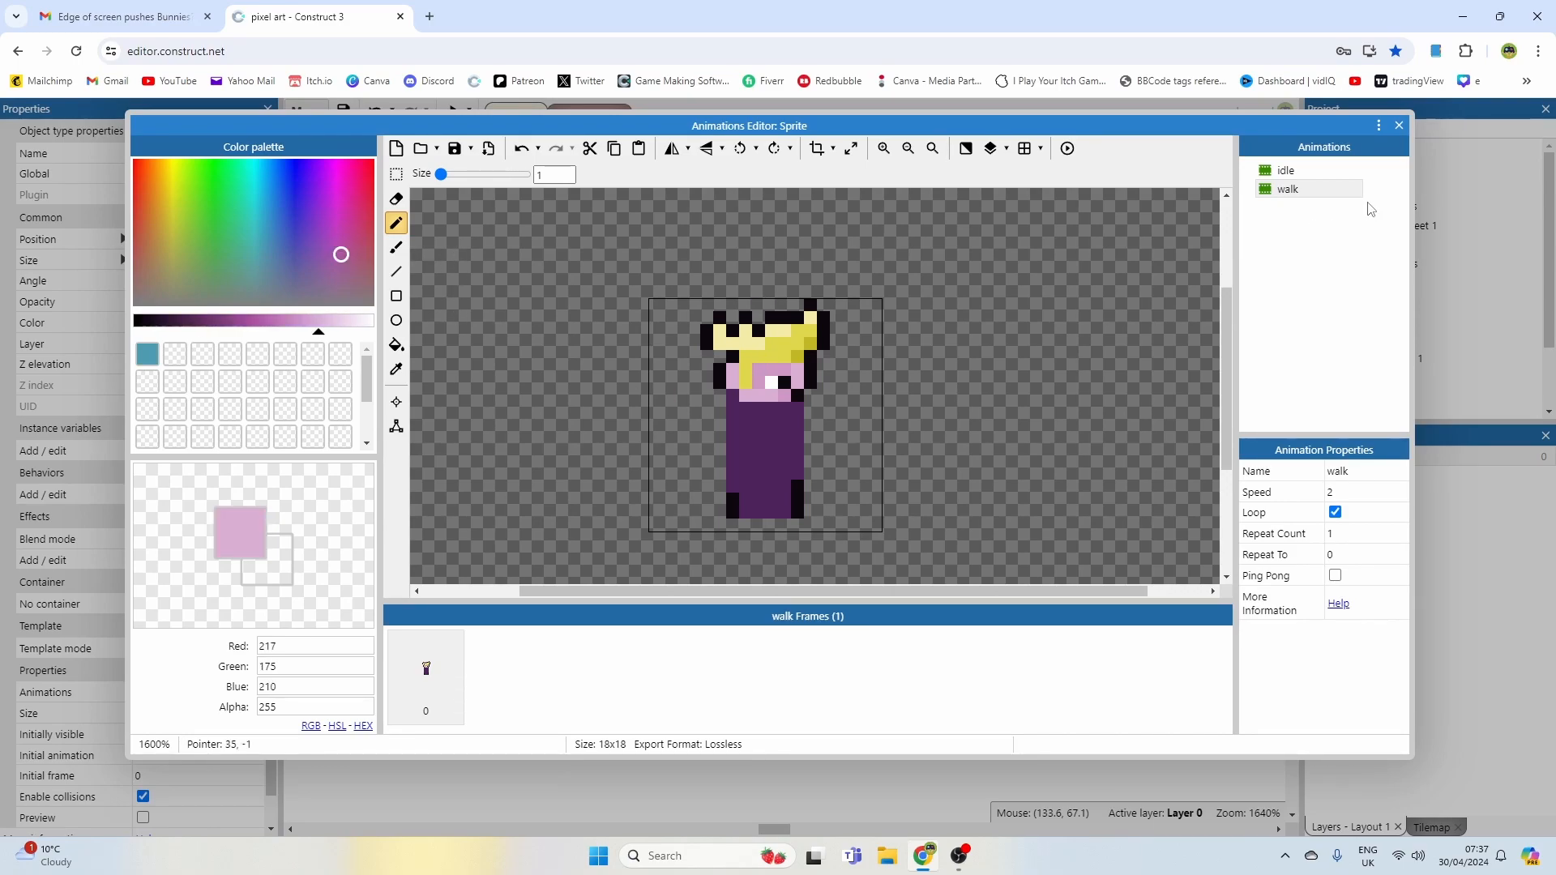
{"action": "left_click", "coordinate": [1289, 172]}
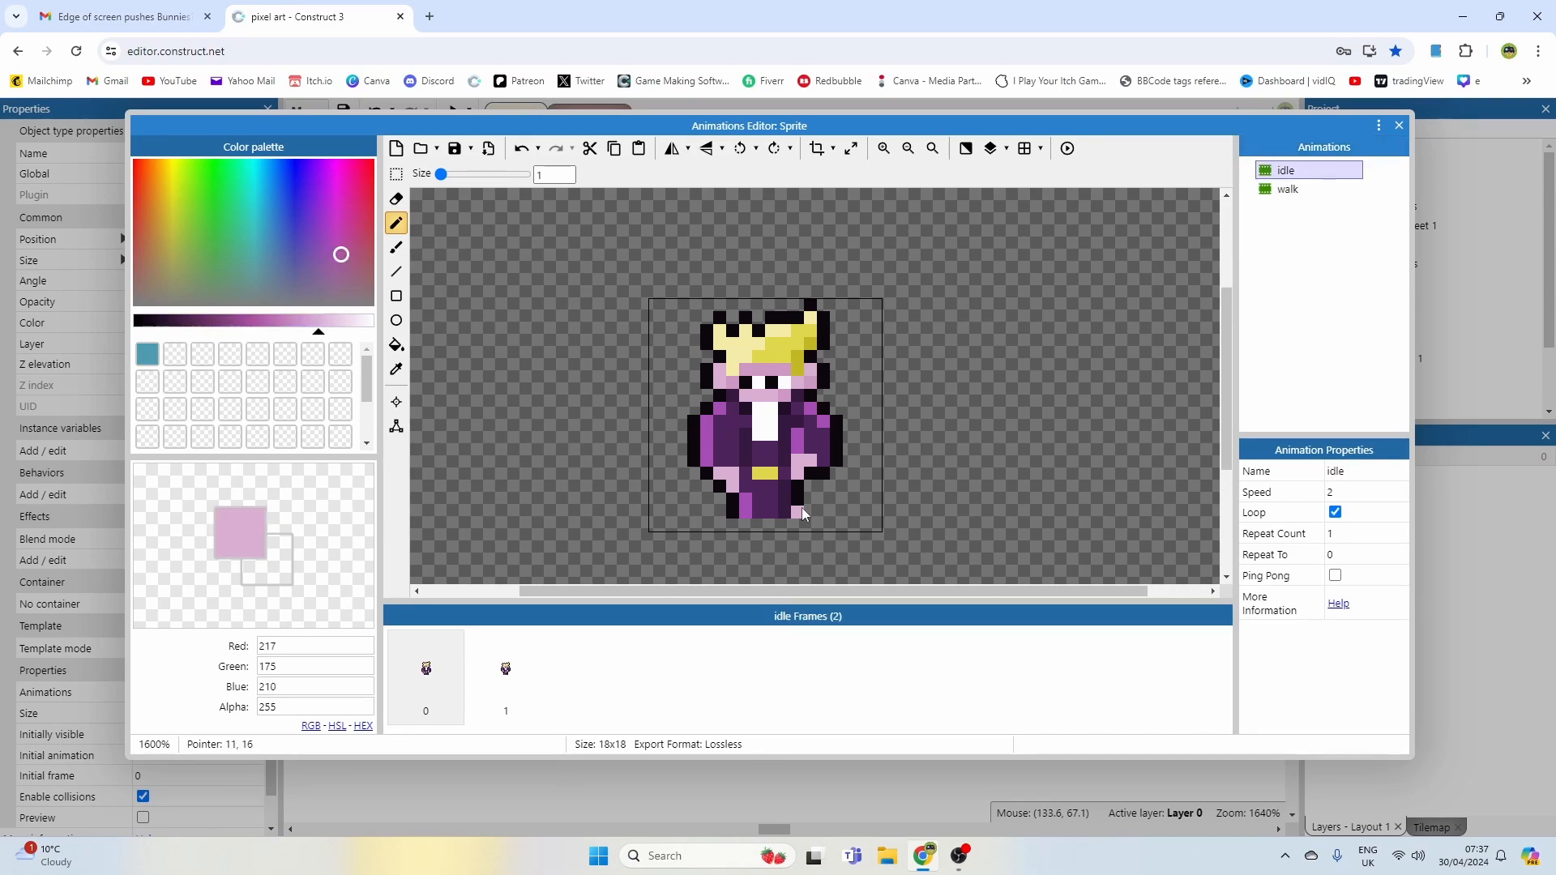
{"action": "left_click", "coordinate": [1288, 189]}
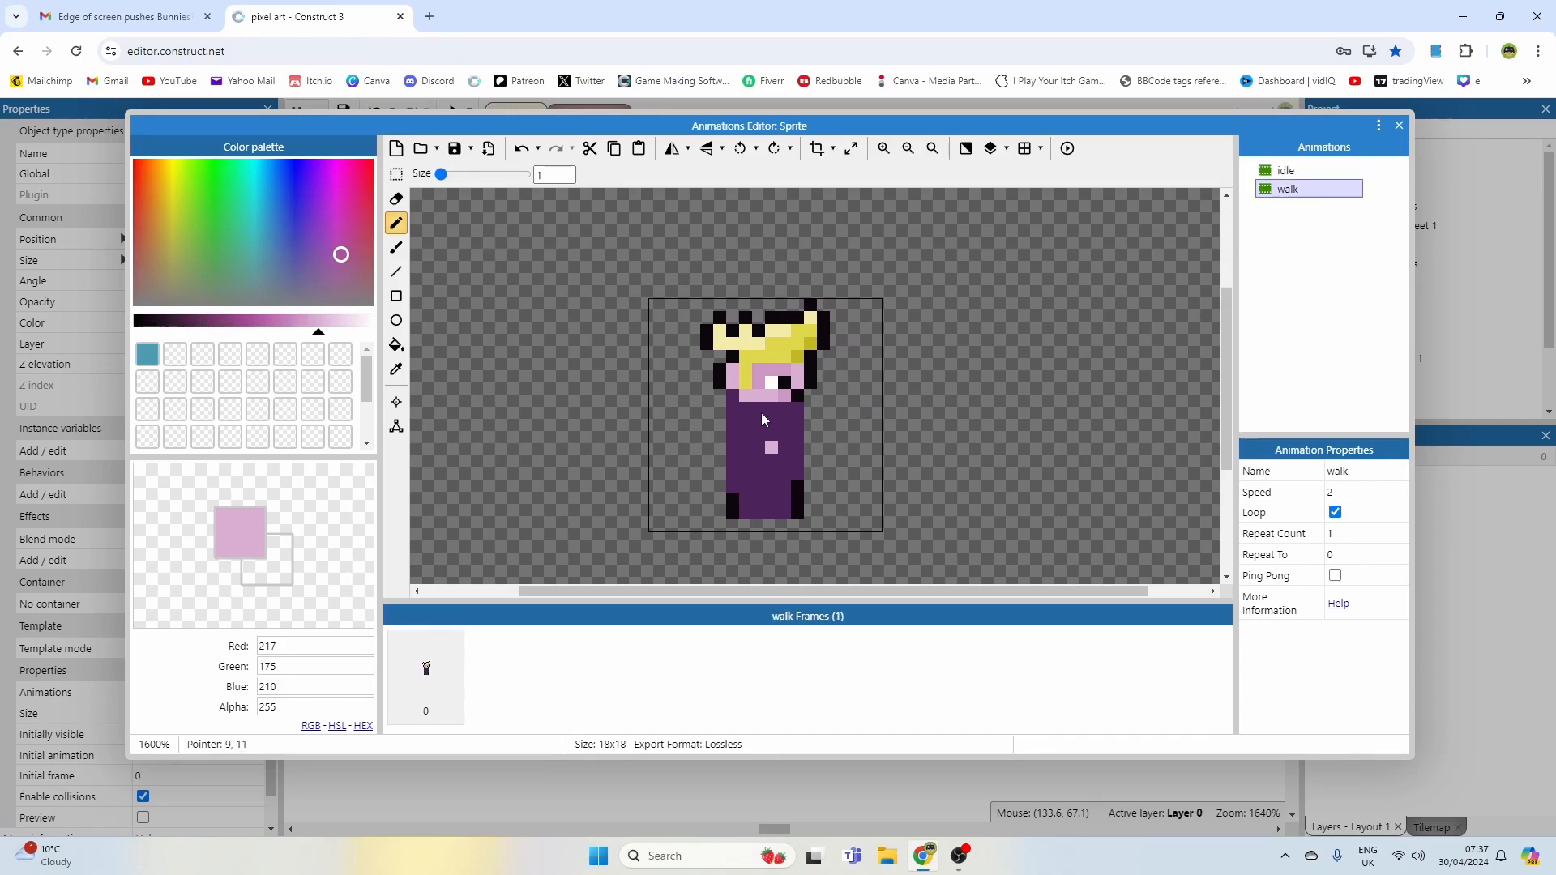
{"action": "mouse_move", "coordinate": [762, 463]}
{"action": "left_mouse_down"}
{"action": "mouse_move", "coordinate": [777, 465]}
{"action": "mouse_move", "coordinate": [766, 477]}
{"action": "left_mouse_up"}
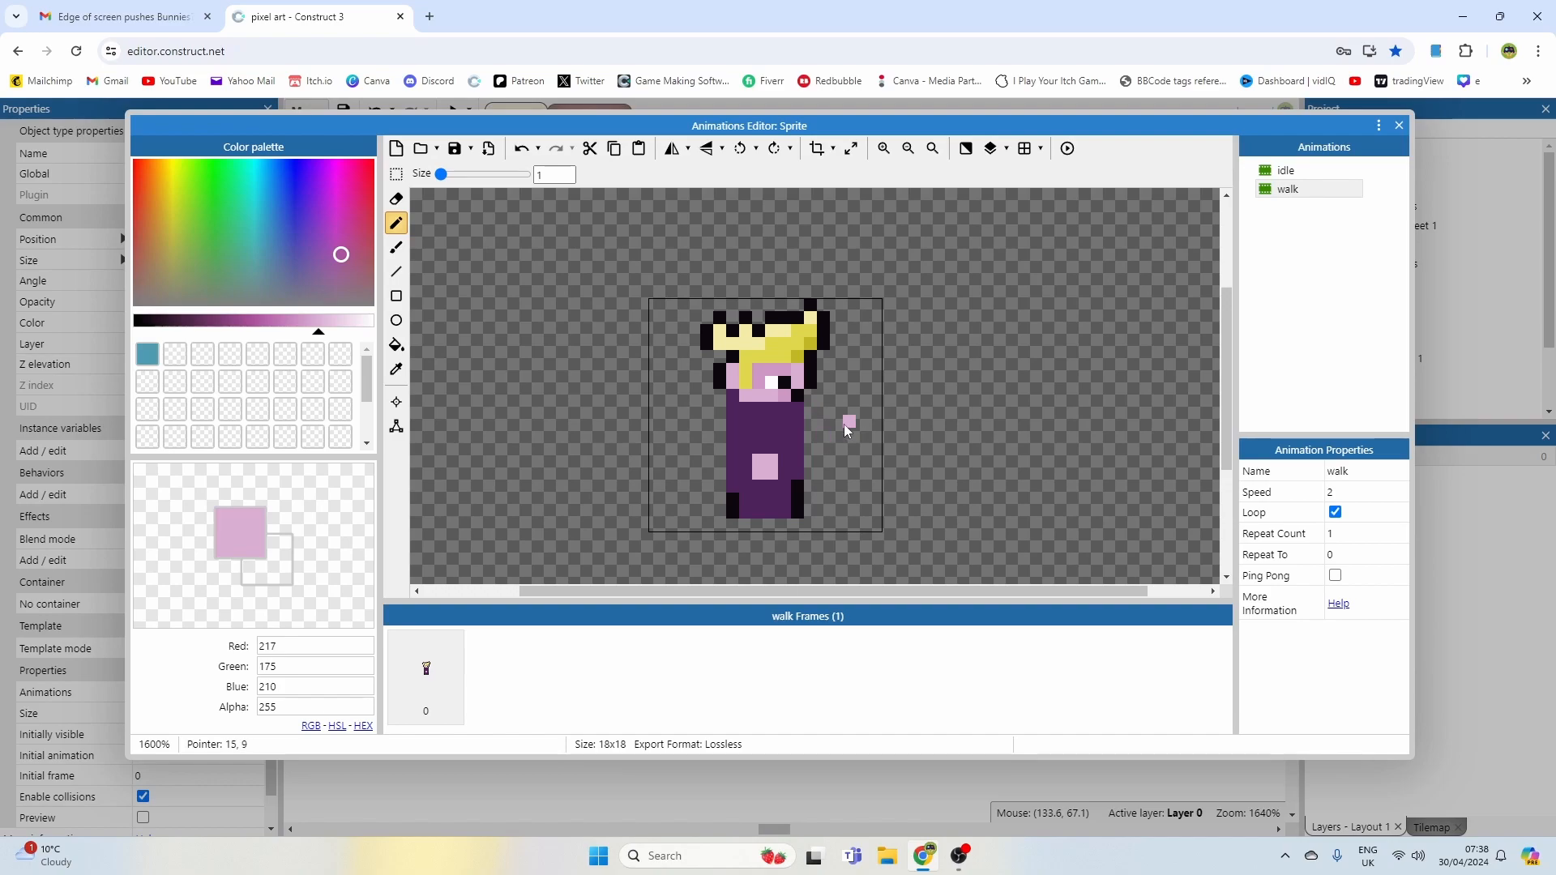
{"action": "mouse_move", "coordinate": [835, 428]}
{"action": "left_mouse_down"}
{"action": "mouse_move", "coordinate": [848, 436]}
{"action": "mouse_move", "coordinate": [849, 423]}
{"action": "mouse_move", "coordinate": [825, 436]}
{"action": "left_mouse_up"}
{"action": "left_click_drag", "start_coordinate": [712, 448], "coordinate": [695, 449]}
{"action": "left_click", "coordinate": [689, 417], "text": "ctrl"}
{"action": "left_click_drag", "start_coordinate": [694, 434], "coordinate": [707, 447]}
{"action": "left_click_drag", "start_coordinate": [849, 422], "coordinate": [837, 435]}
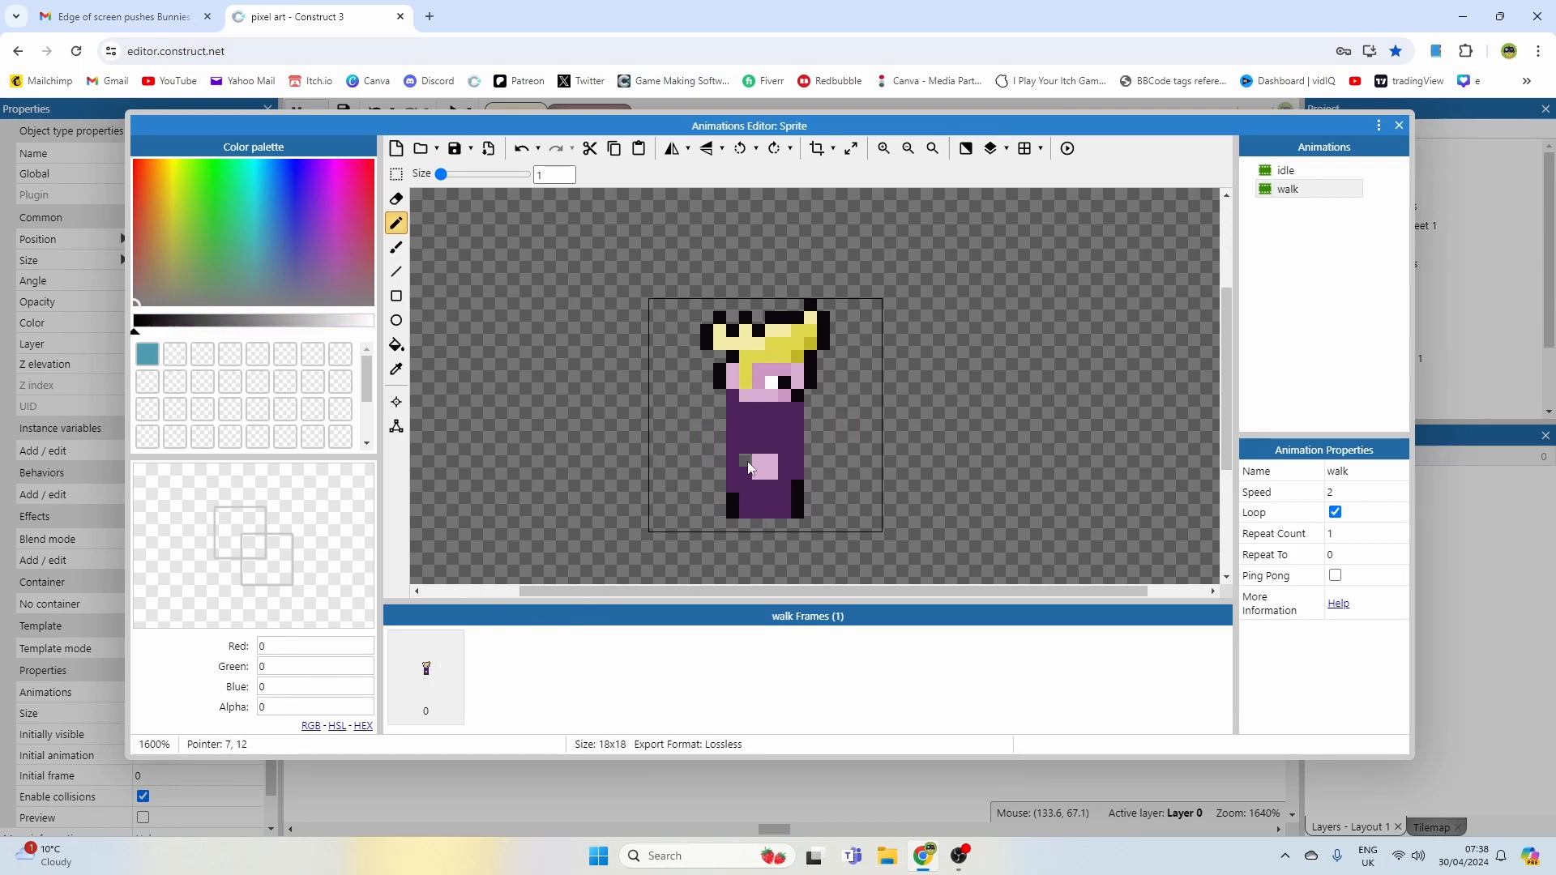
Step: Reshape the top of the walk frame's hair with yellow and black outline pixels
{"action": "left_click", "coordinate": [1284, 173]}
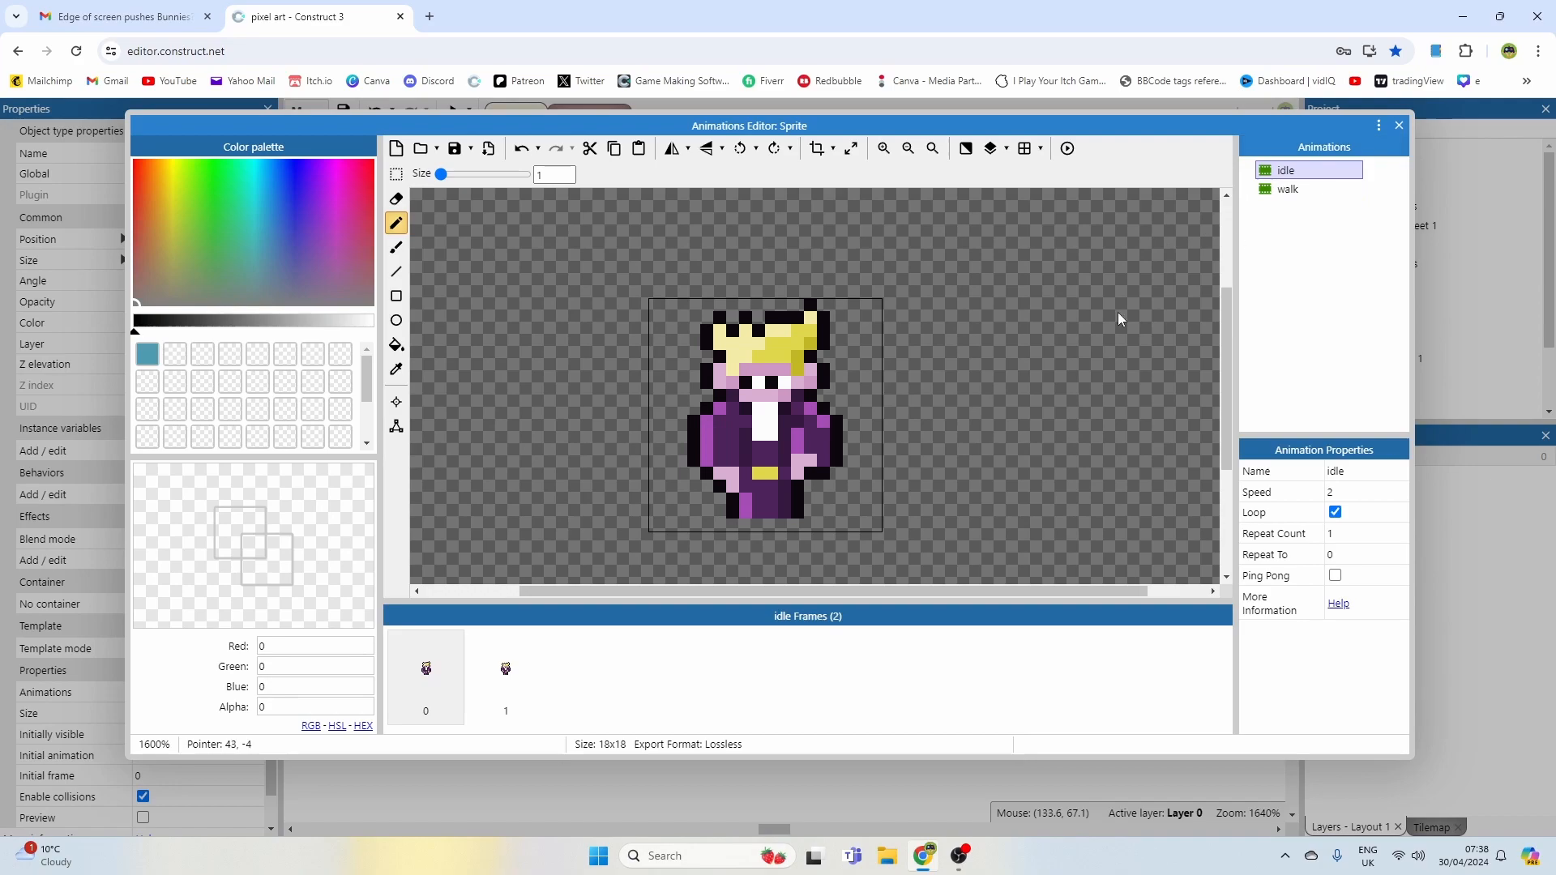
{"action": "left_click", "coordinate": [1293, 189]}
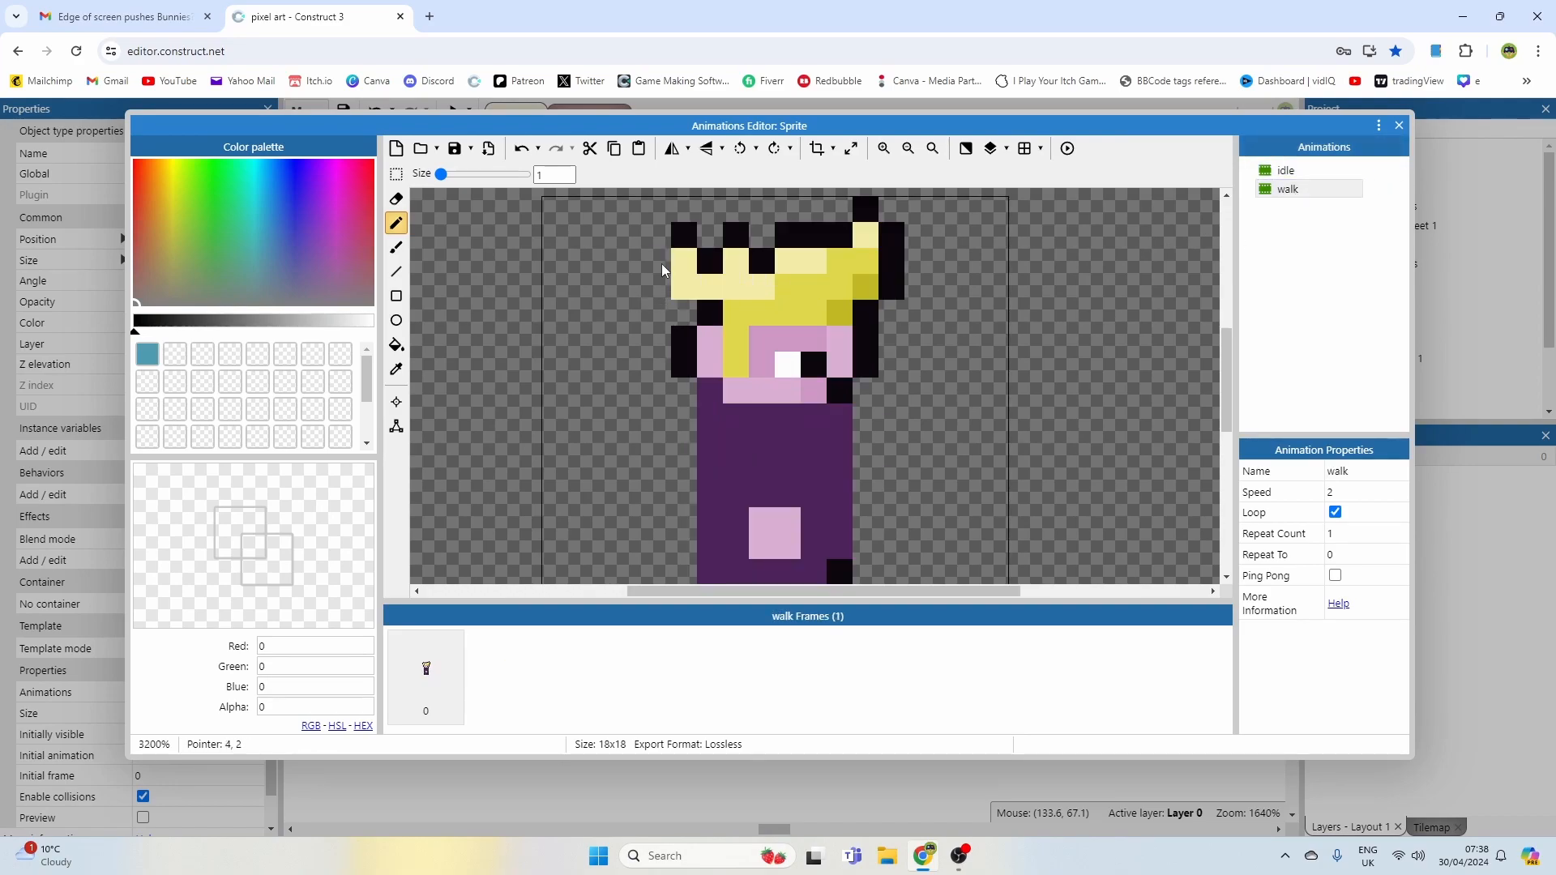
{"action": "key", "text": "Up"}
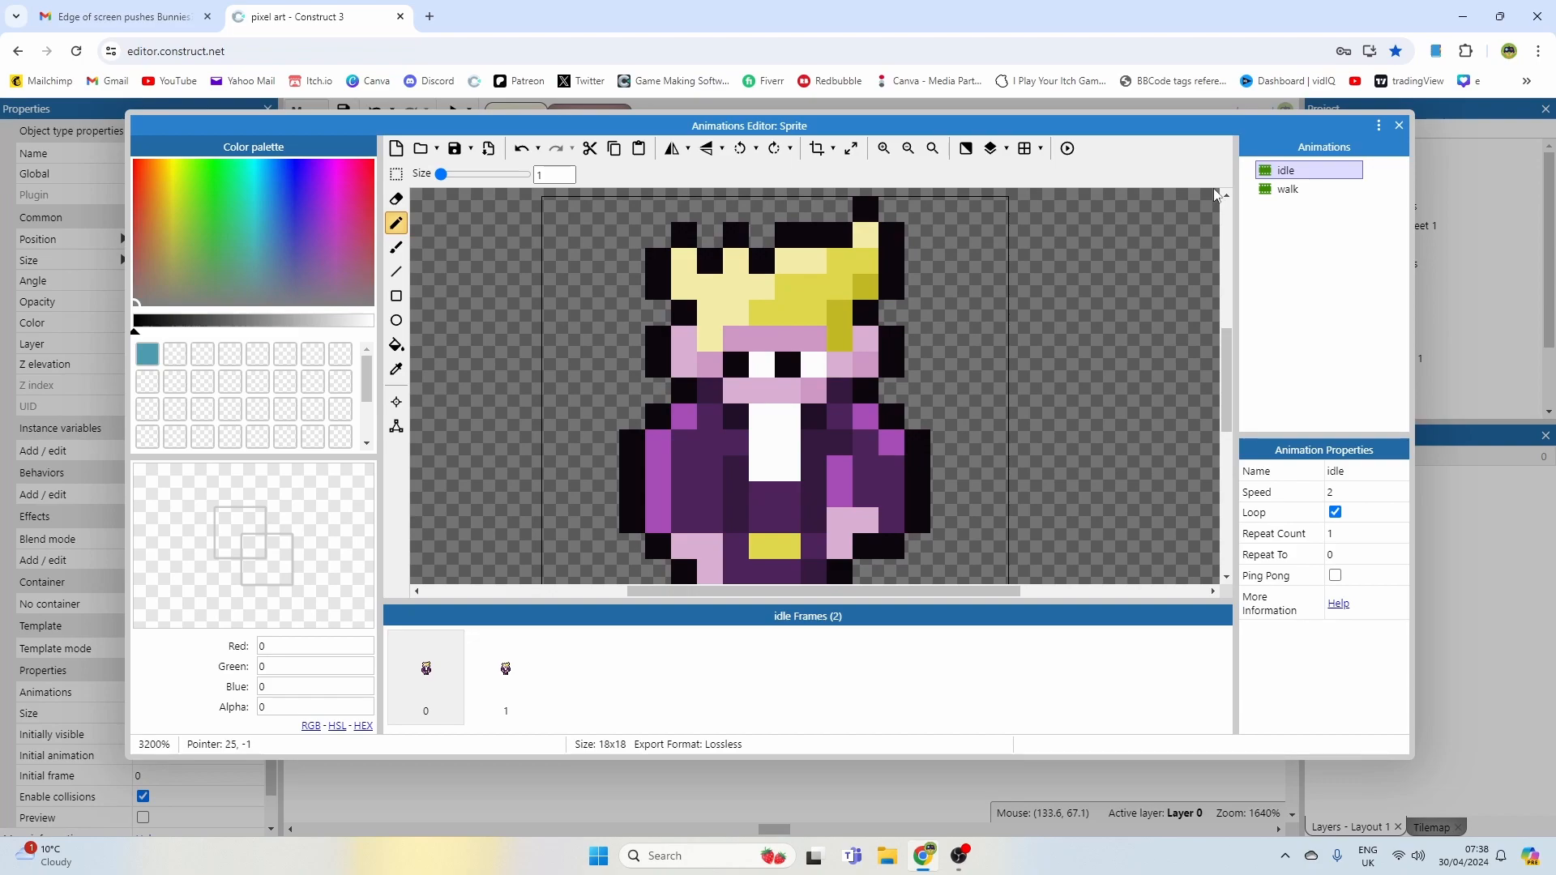
{"action": "left_click", "coordinate": [1297, 191]}
{"action": "mouse_move", "coordinate": [889, 237]}
{"action": "left_mouse_down"}
{"action": "mouse_move", "coordinate": [897, 281]}
{"action": "mouse_move", "coordinate": [772, 242]}
{"action": "left_mouse_up"}
{"action": "right_click", "coordinate": [868, 334]}
{"action": "right_click", "coordinate": [811, 253]}
{"action": "right_click", "coordinate": [763, 278]}
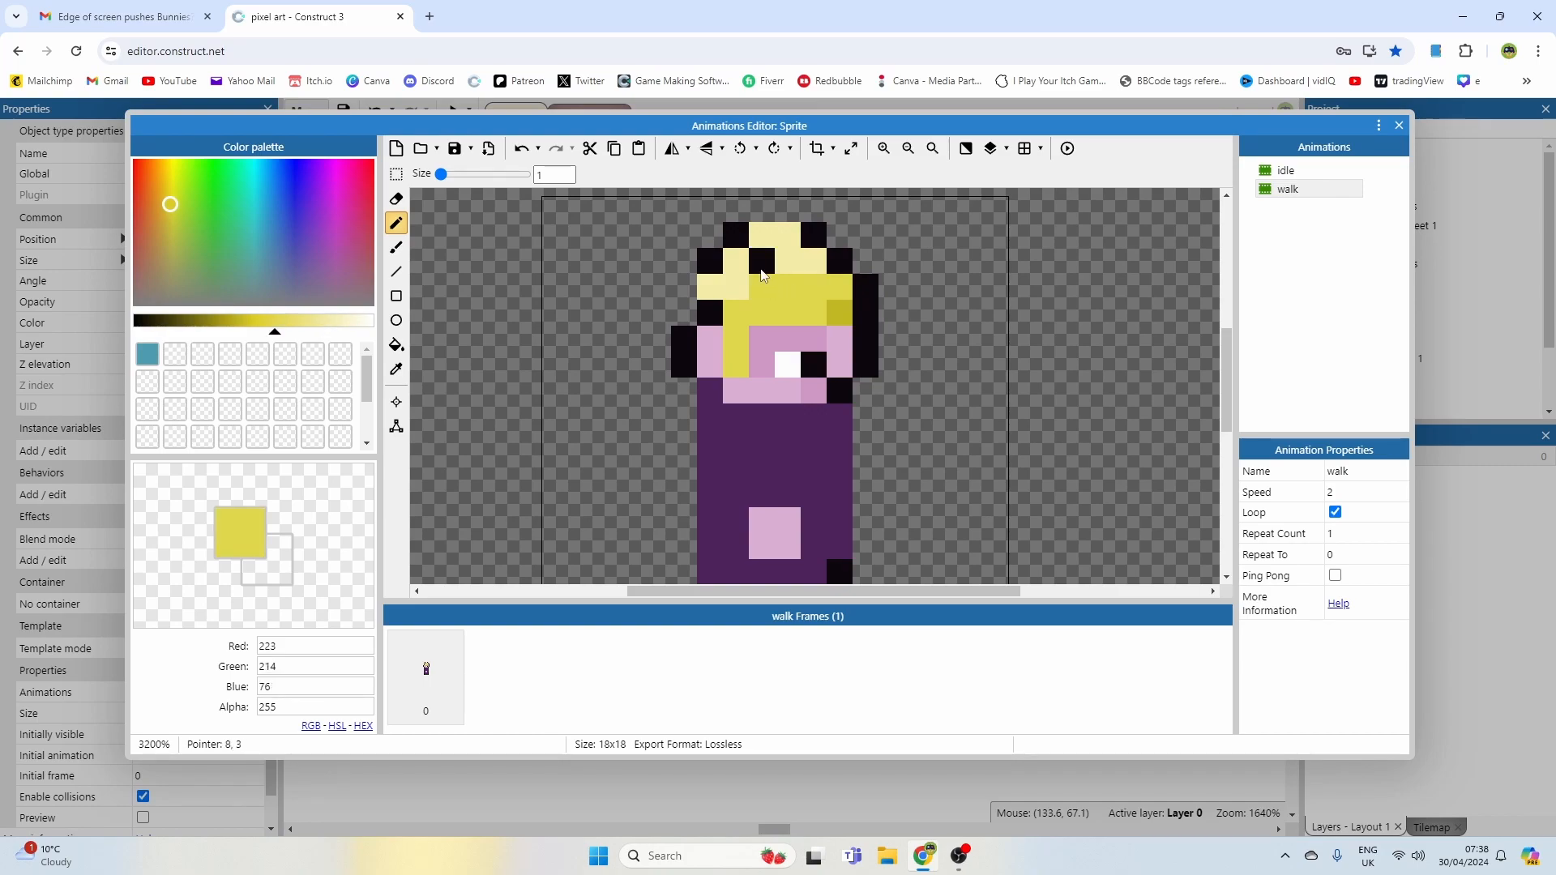
{"action": "right_click", "coordinate": [813, 238]}
{"action": "left_click_drag", "start_coordinate": [788, 209], "coordinate": [762, 209]}
{"action": "left_click", "coordinate": [737, 286]}
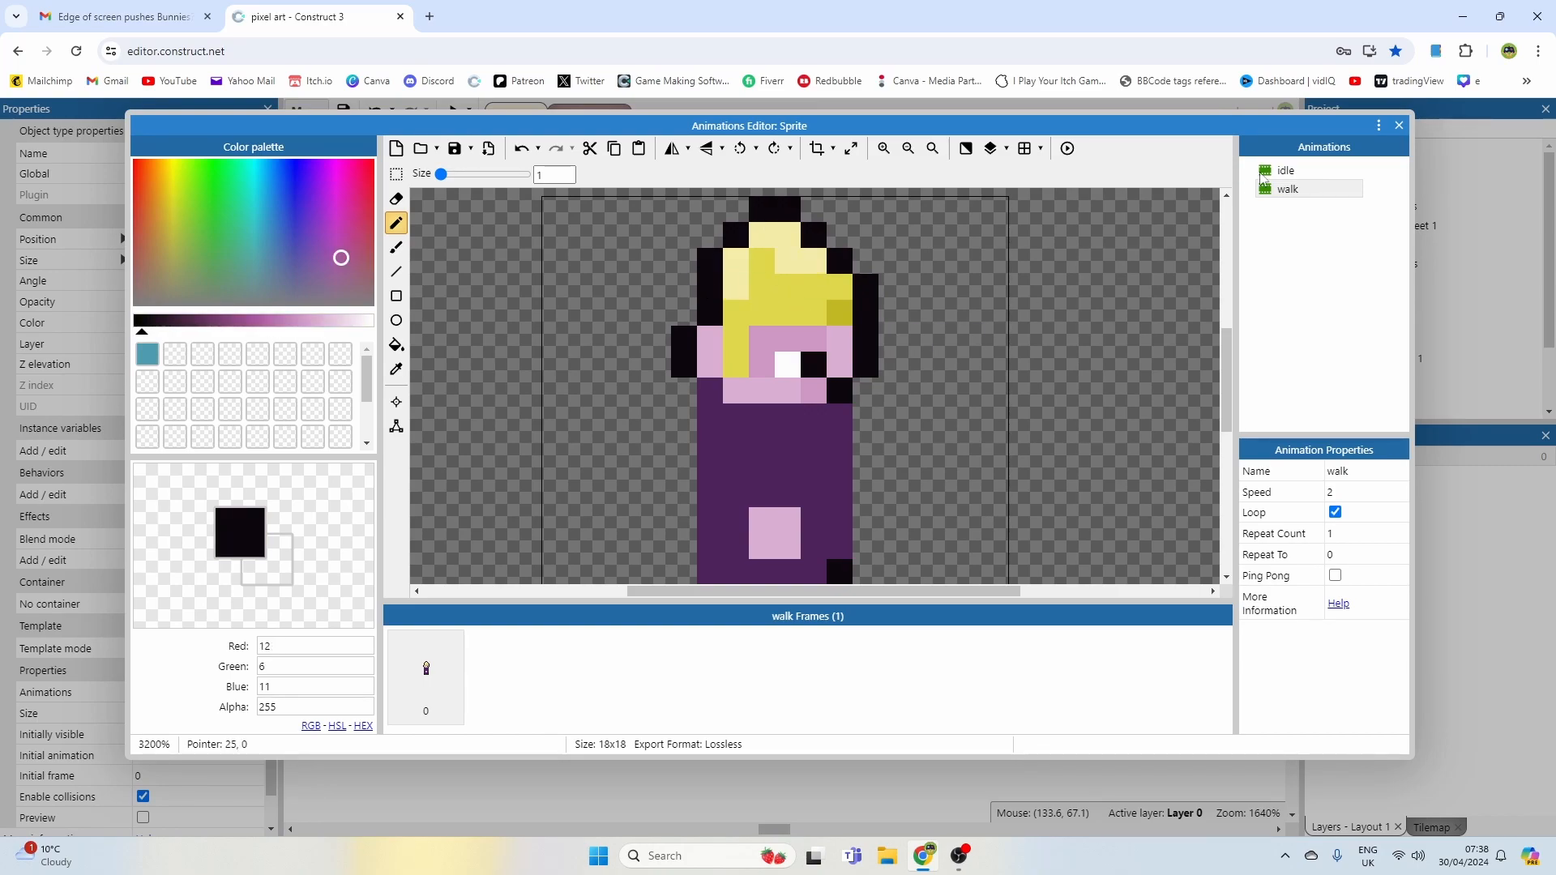
{"action": "left_click", "coordinate": [1286, 170]}
{"action": "left_click", "coordinate": [1288, 188]}
{"action": "left_click", "coordinate": [891, 261]}
{"action": "key", "text": "ctrl+z"}
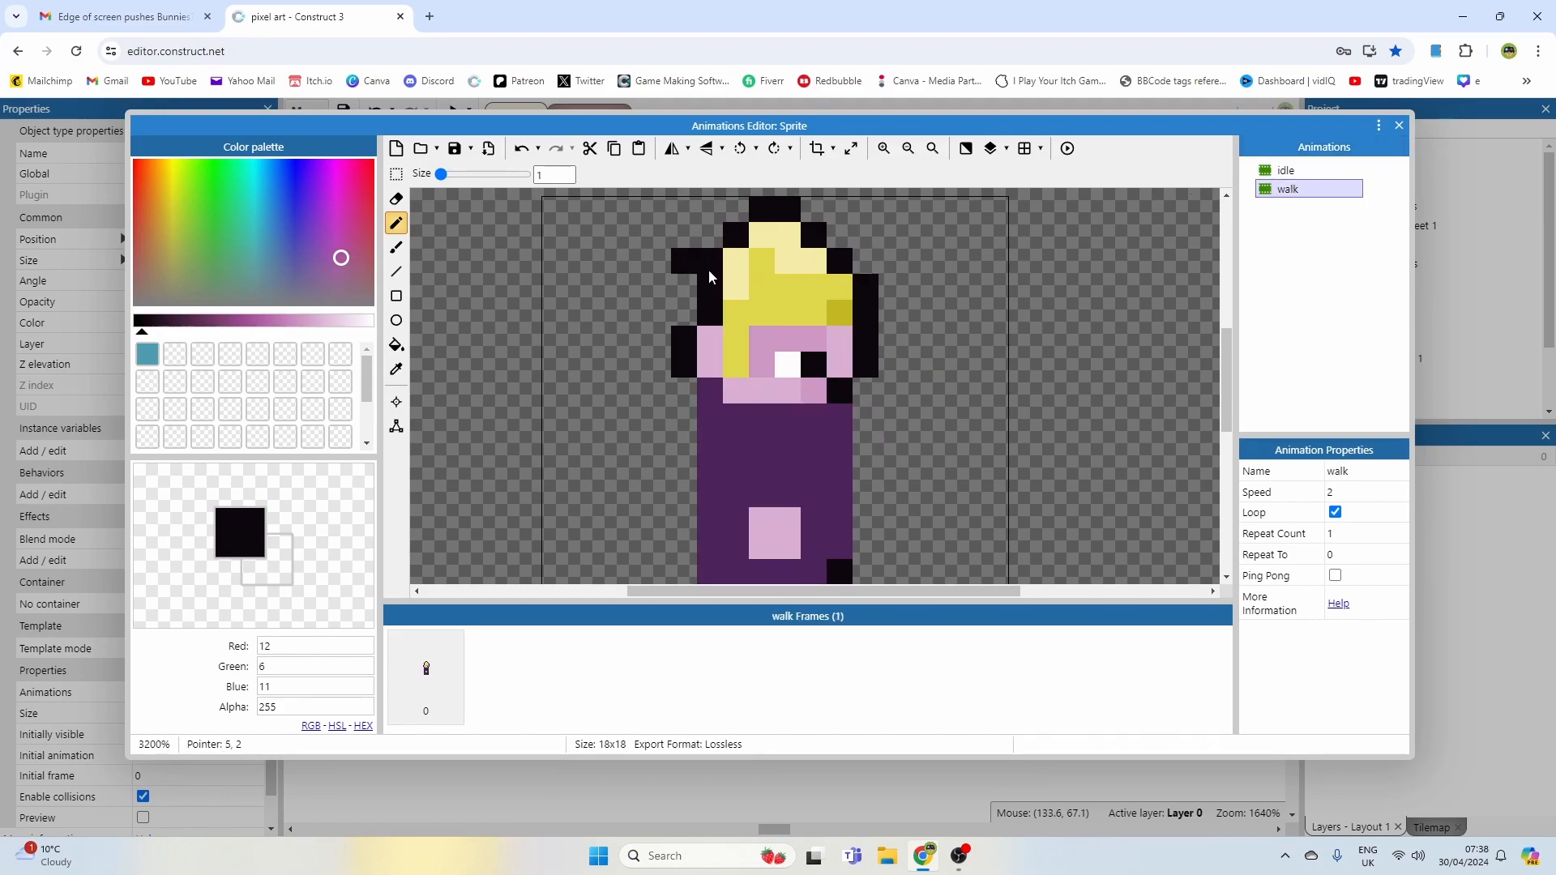
Step: Pick the pale yellow and extend the hair over the left of the head, outlining it in black
{"action": "right_click", "coordinate": [733, 267]}
{"action": "left_click", "coordinate": [703, 273]}
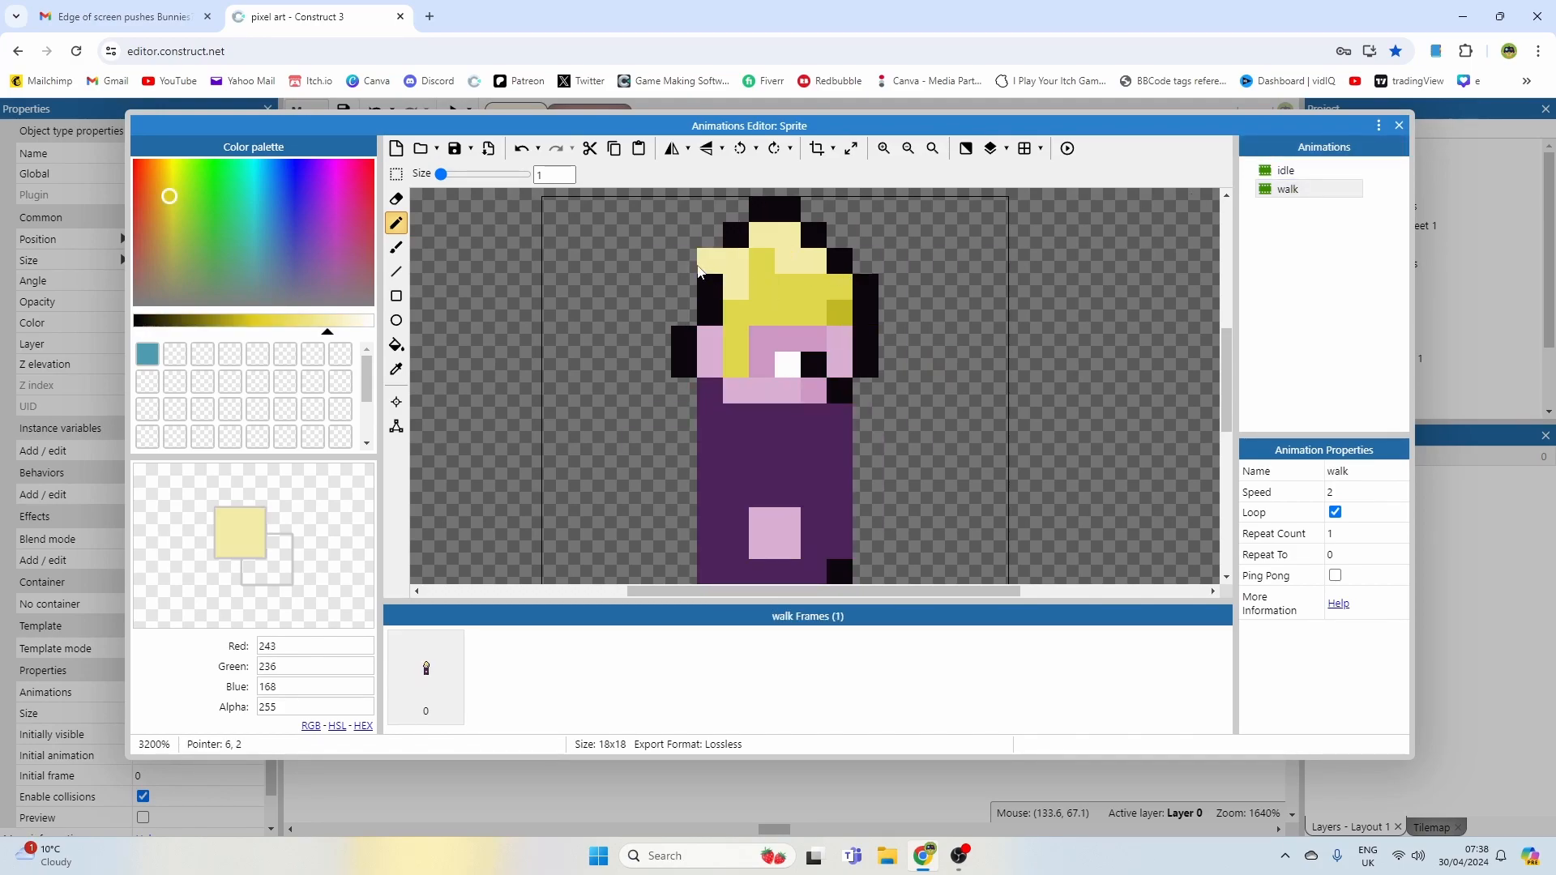
{"action": "left_click", "coordinate": [695, 268]}
{"action": "left_click", "coordinate": [690, 238]}
{"action": "right_click", "coordinate": [732, 236]}
{"action": "left_click_drag", "start_coordinate": [667, 234], "coordinate": [667, 259]}
{"action": "left_click", "coordinate": [732, 308], "text": "ctrl"}
{"action": "left_click", "coordinate": [710, 290]}
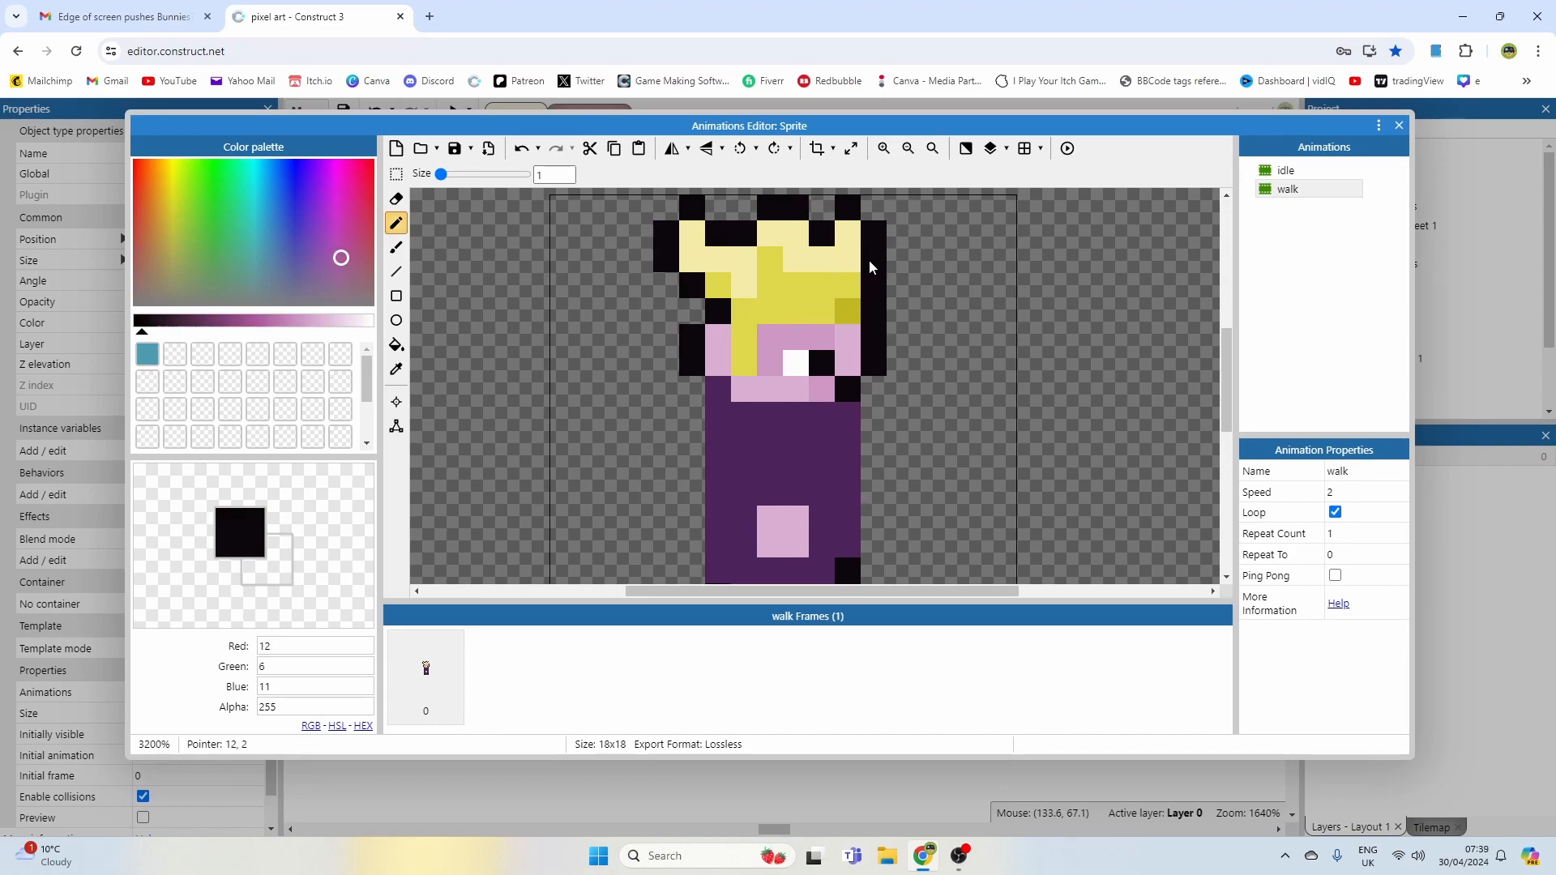
{"action": "scroll", "coordinate": [869, 260], "scroll_direction": "down", "scroll_amount": 2}
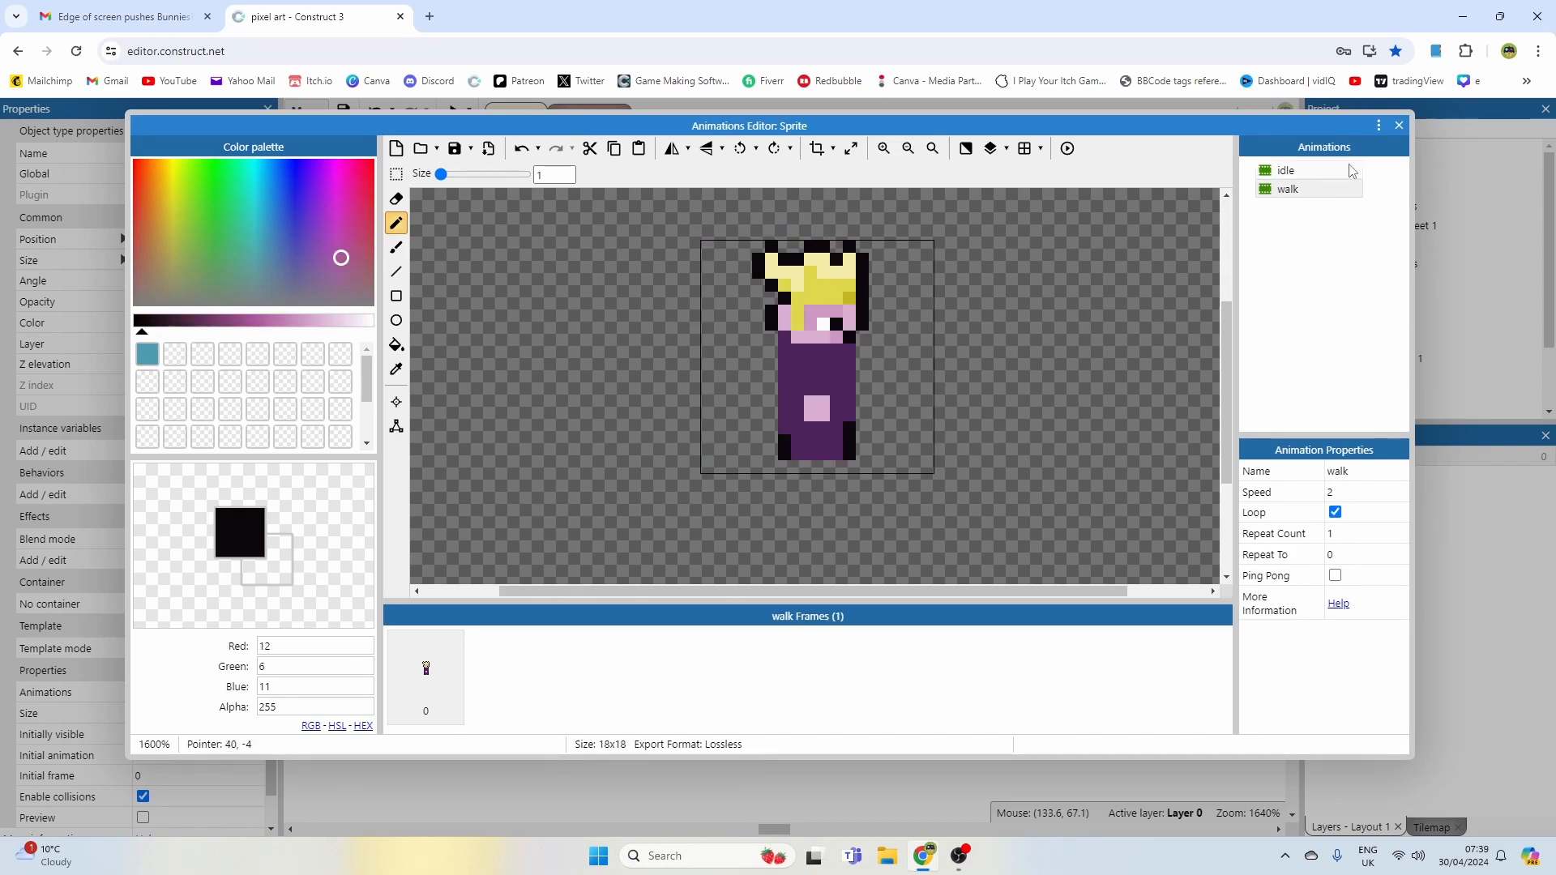
Step: Switch between the idle and walk animations to compare the reshaped head
{"action": "left_click", "coordinate": [1321, 171]}
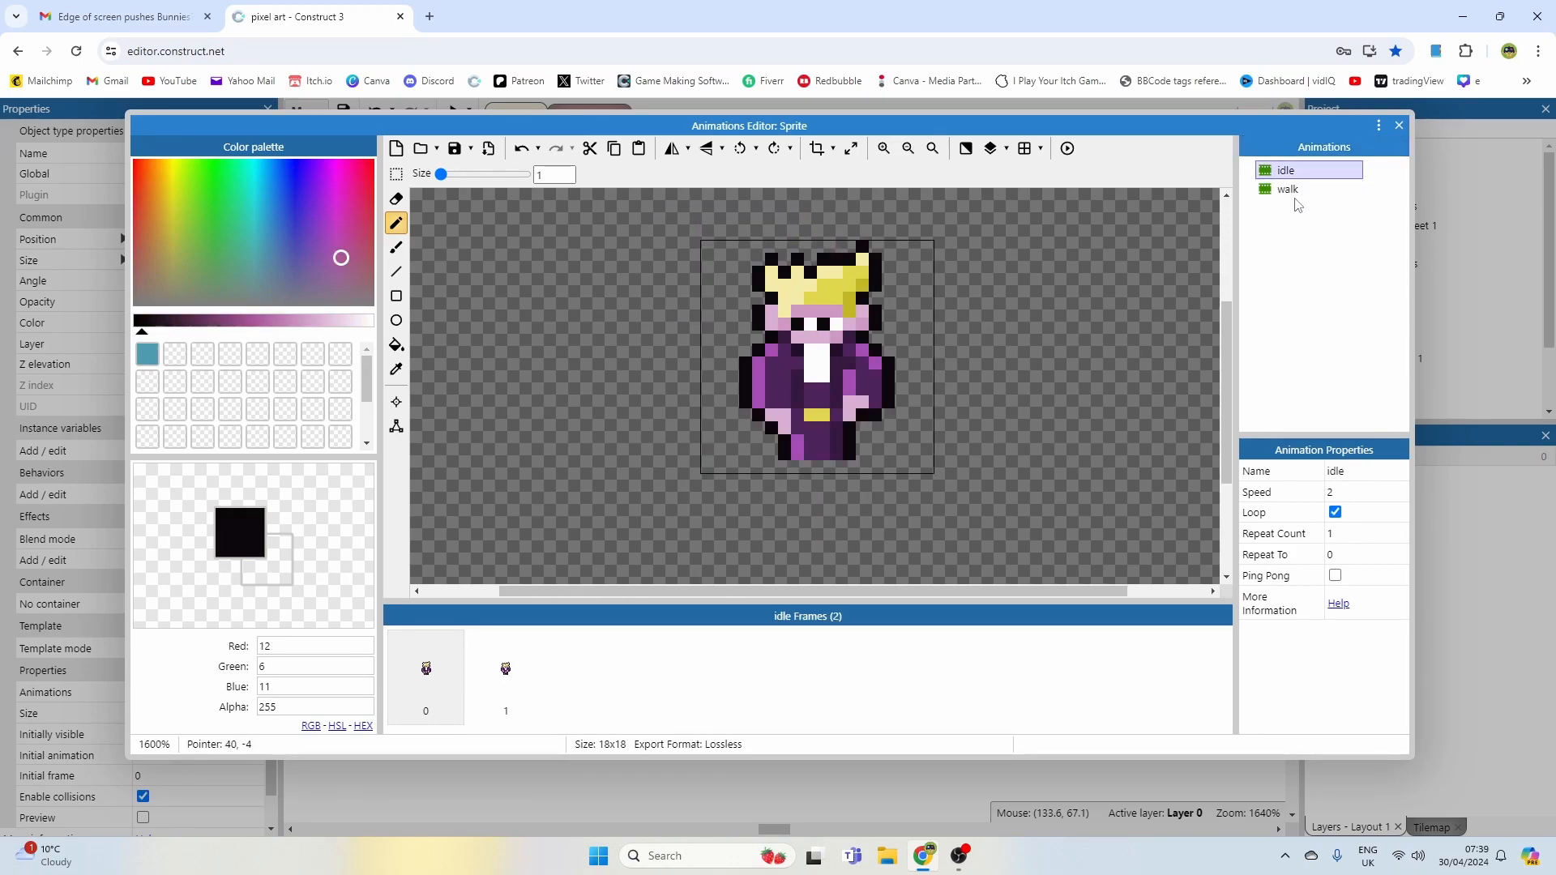
{"action": "left_click", "coordinate": [1295, 191]}
{"action": "left_click", "coordinate": [1294, 173]}
{"action": "left_click", "coordinate": [1294, 189]}
{"action": "left_click", "coordinate": [1294, 175]}
{"action": "left_click", "coordinate": [1294, 190]}
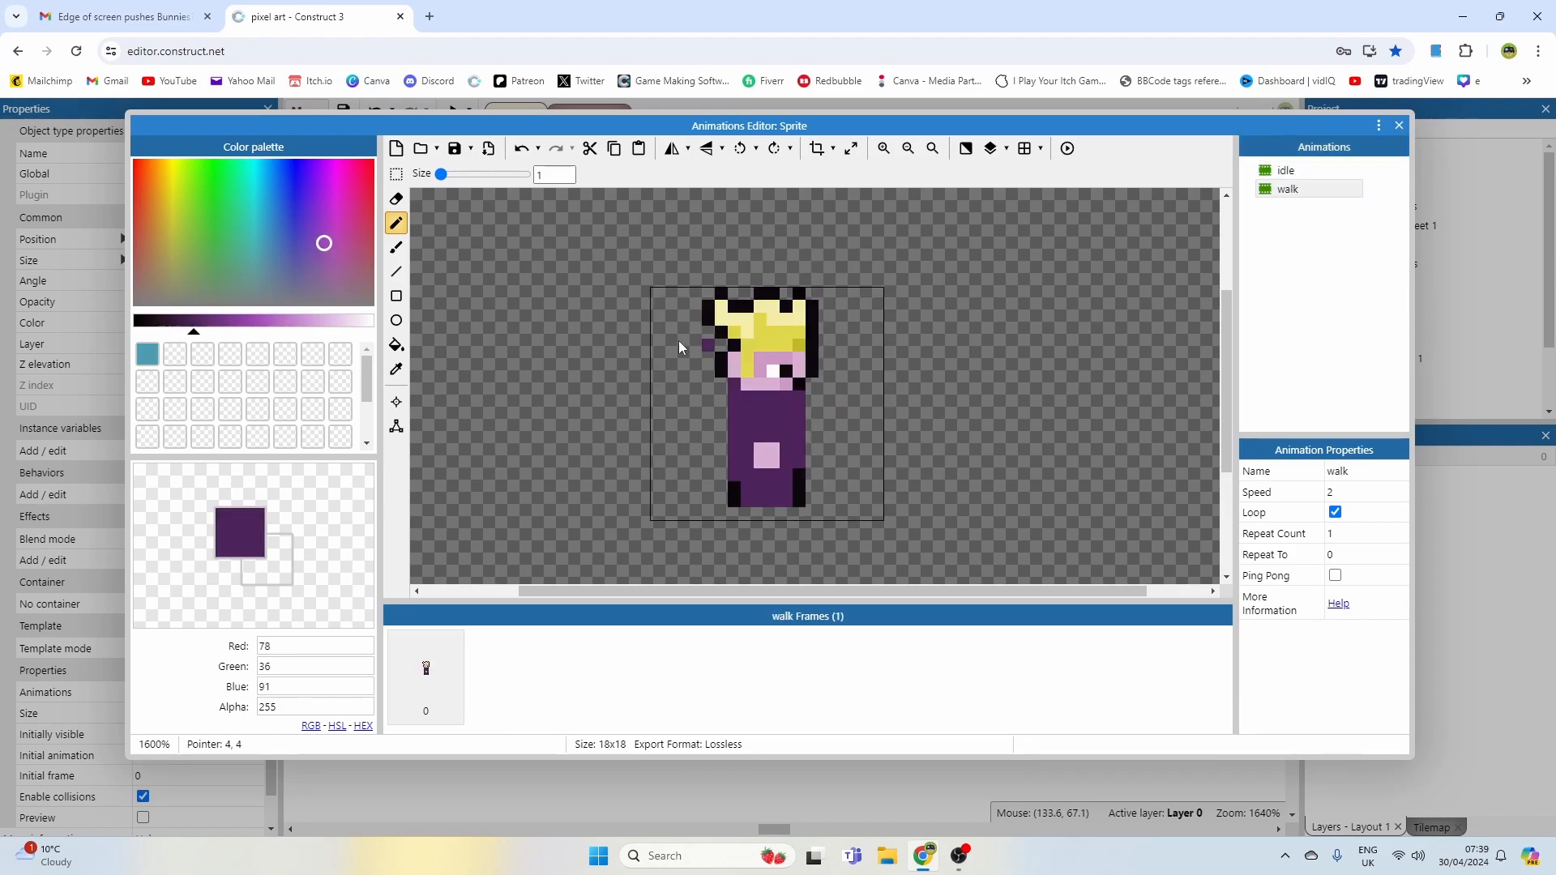
Step: Rework the walk frame's legs into a single side-view leg with a black outline along the body
{"action": "left_click", "coordinate": [396, 175]}
{"action": "mouse_move", "coordinate": [723, 428]}
{"action": "left_mouse_down"}
{"action": "mouse_move", "coordinate": [758, 465]}
{"action": "mouse_move", "coordinate": [813, 456]}
{"action": "left_mouse_up"}
{"action": "left_click", "coordinate": [855, 447]}
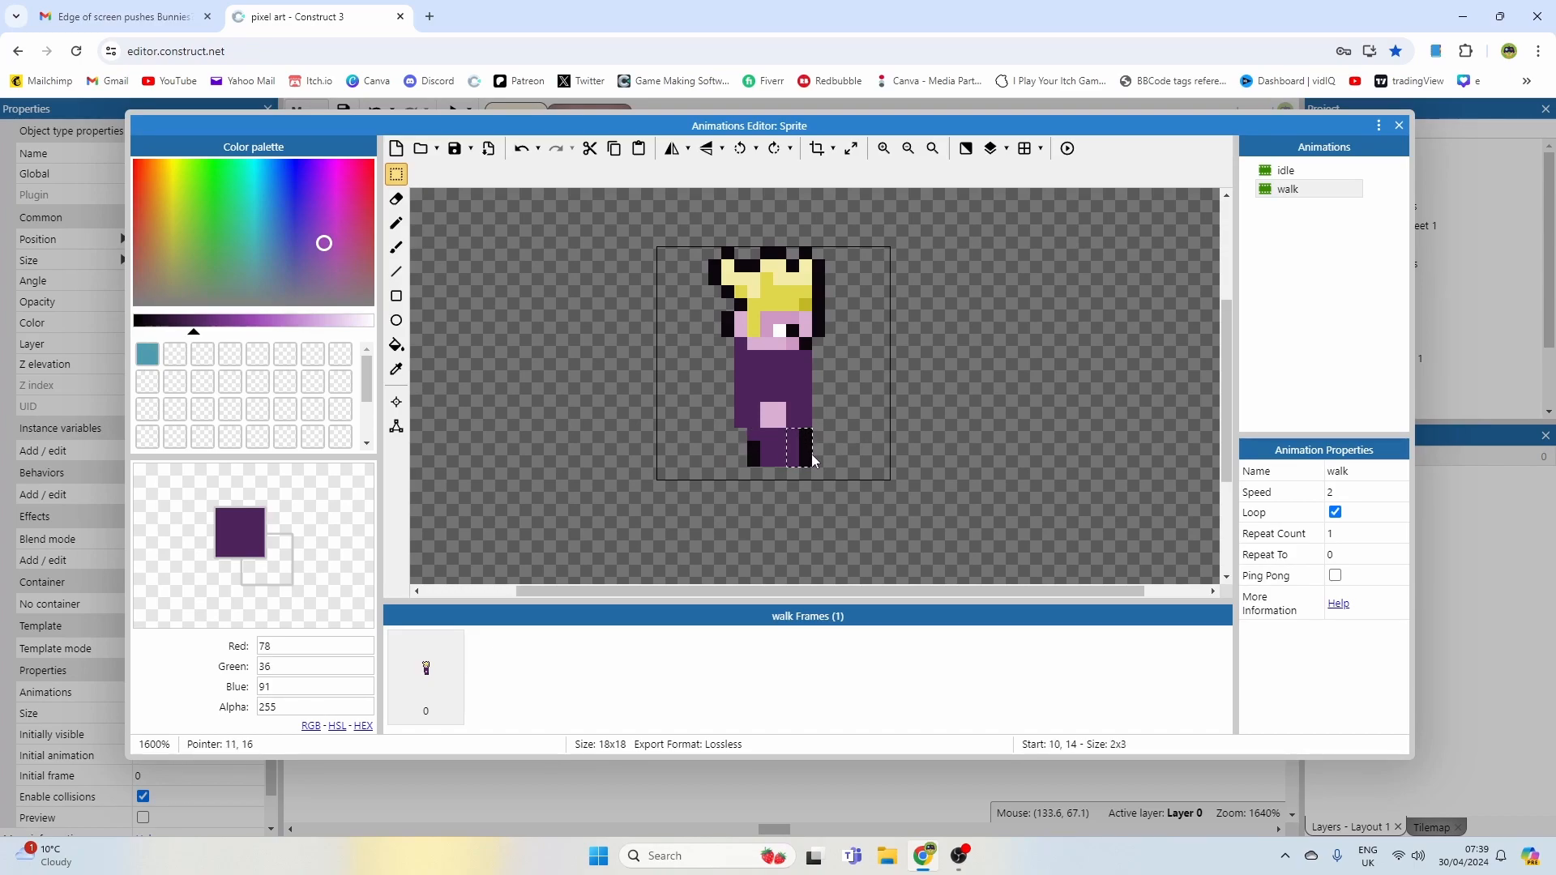
{"action": "left_click", "coordinate": [1288, 172]}
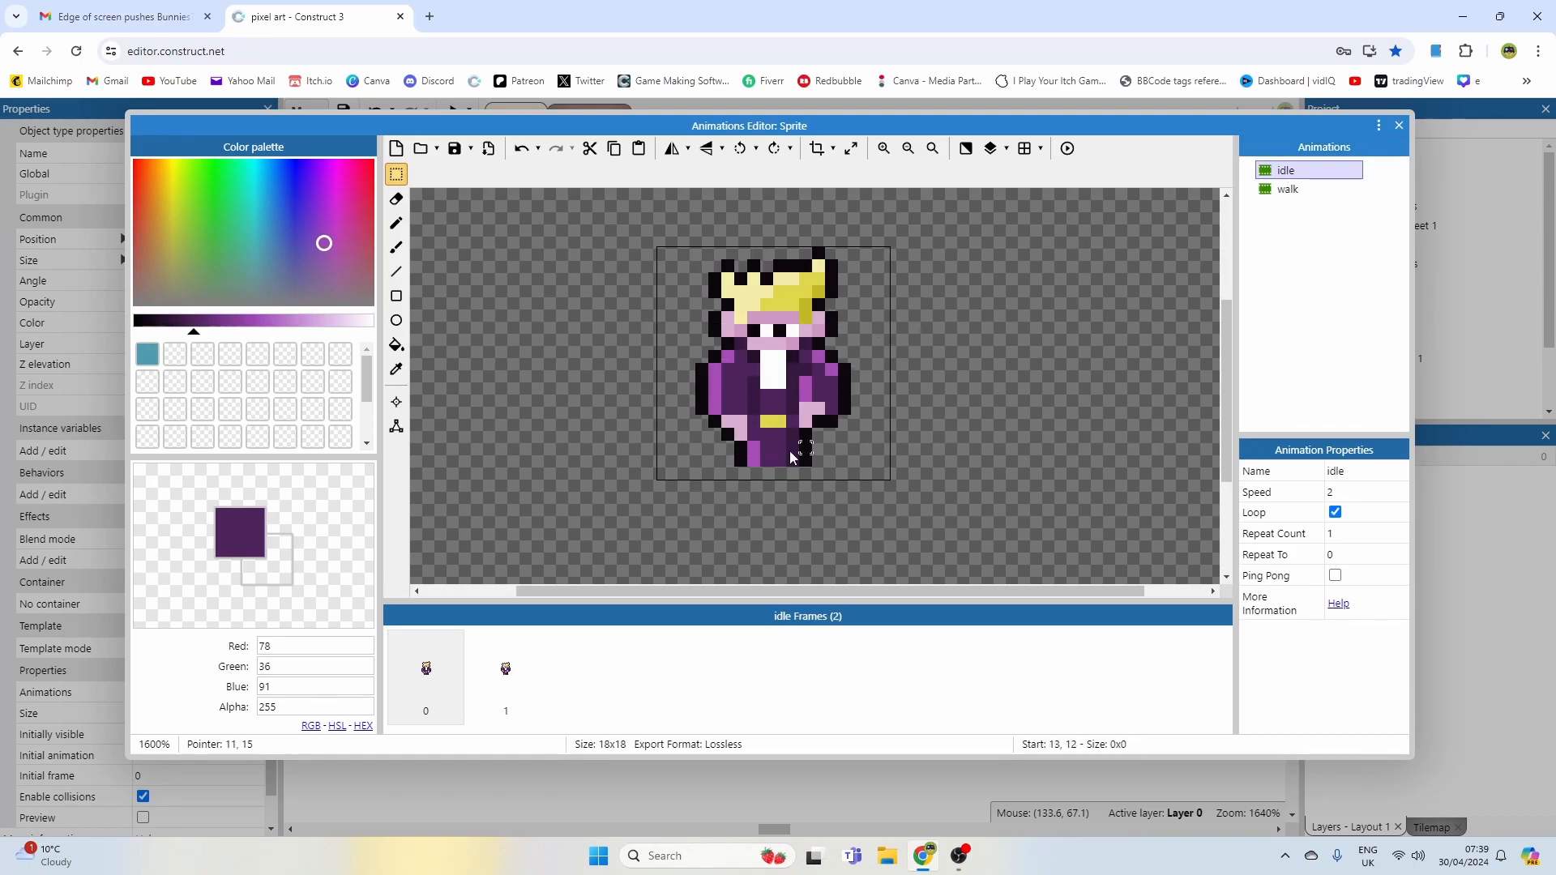
{"action": "left_click", "coordinate": [1288, 190]}
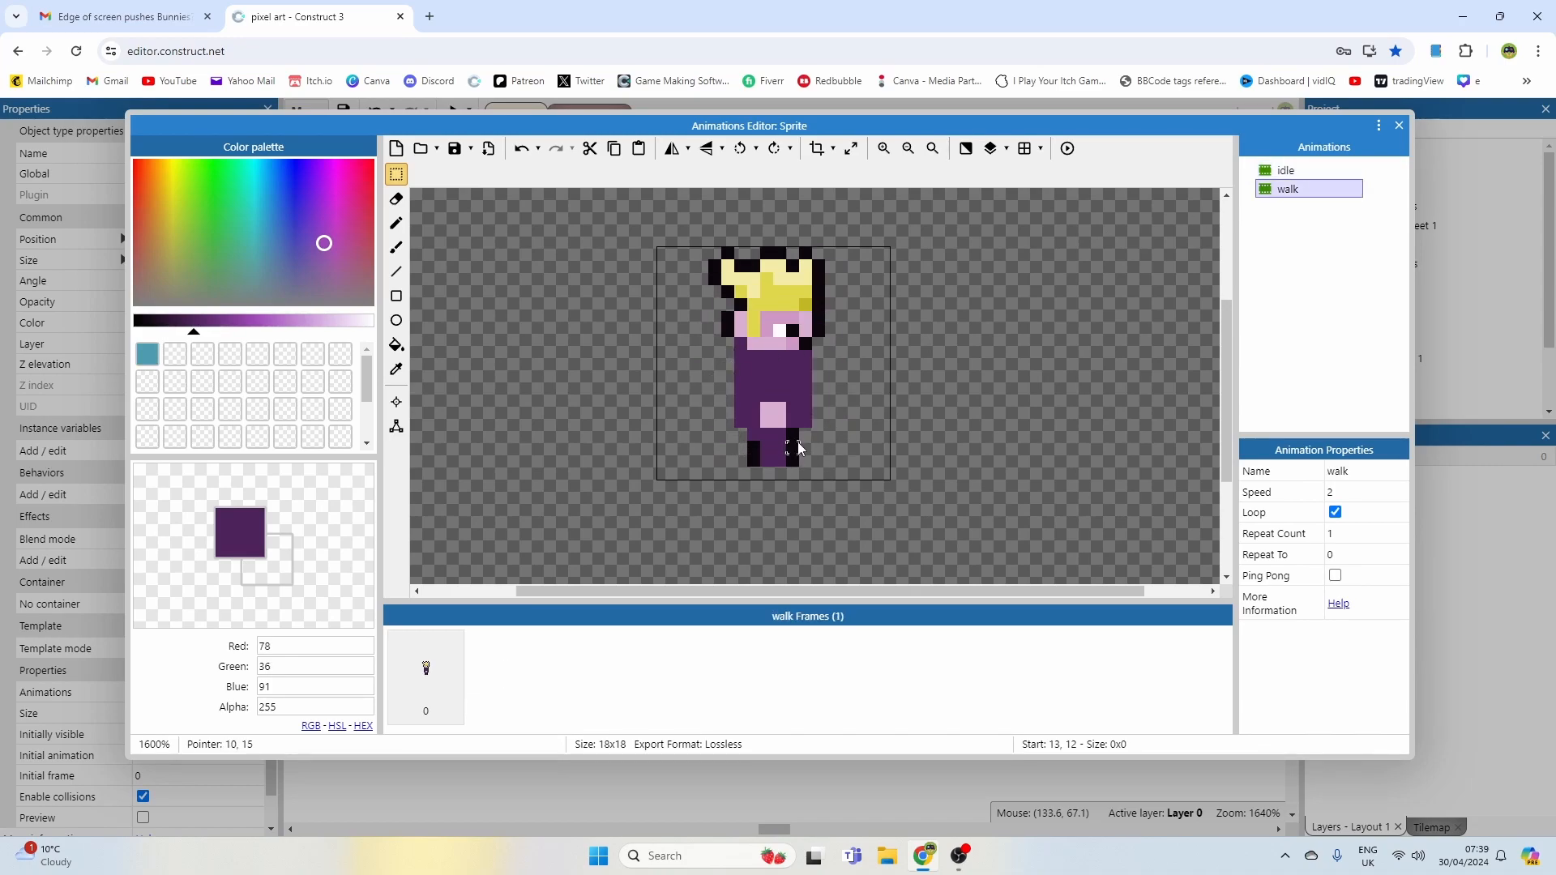
{"action": "key", "text": "p"}
{"action": "left_click", "coordinate": [730, 397]}
{"action": "left_click", "coordinate": [751, 445], "text": "ctrl"}
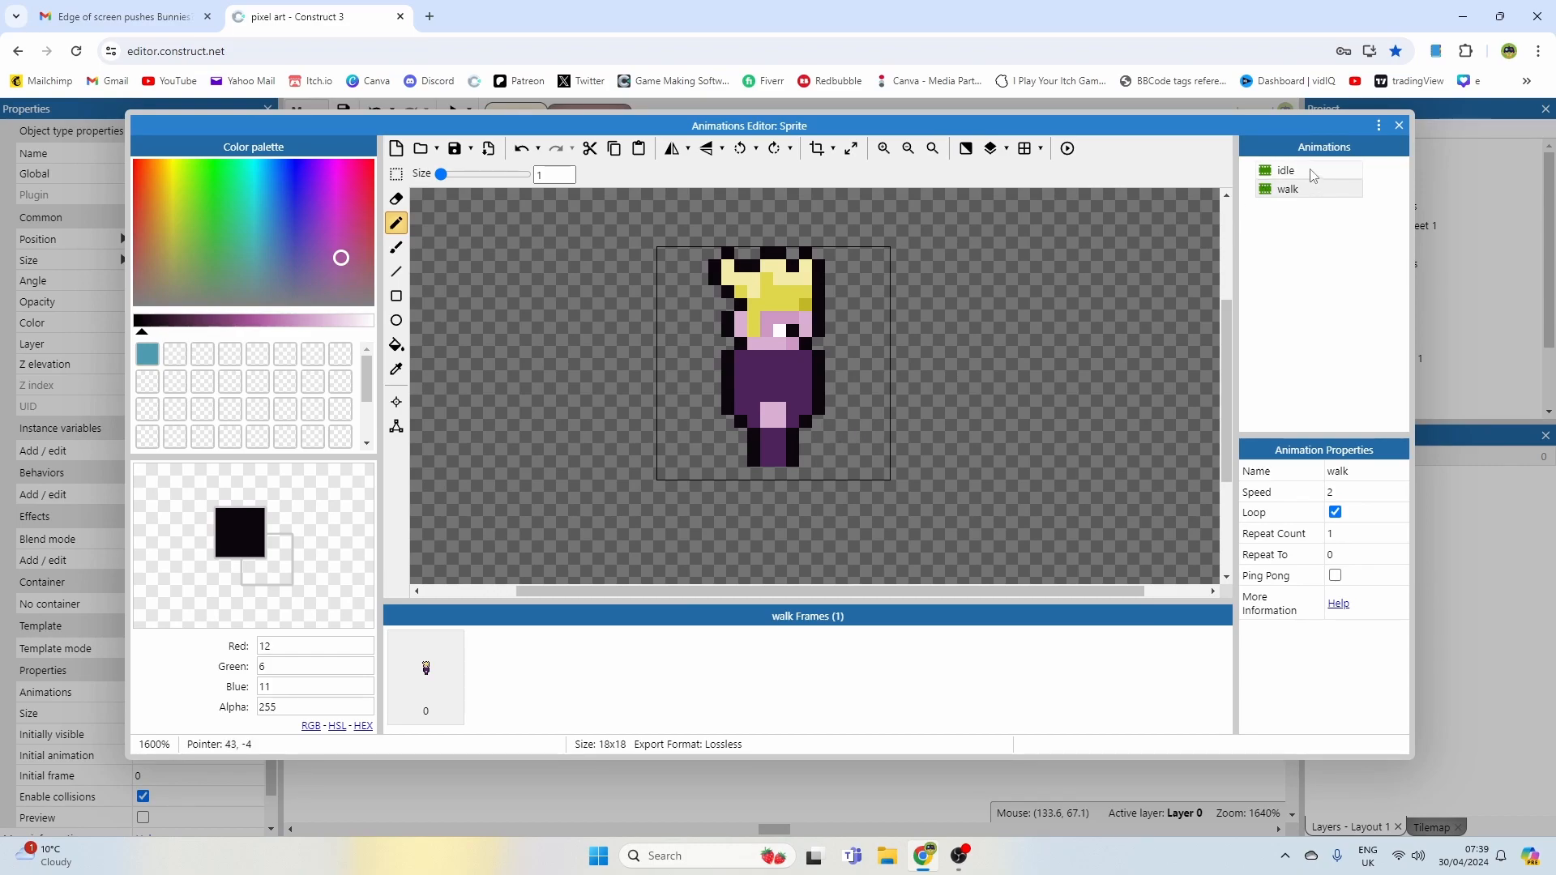
Step: Pick the light purple from the idle sleeve and draw an arm line on the walk torso
{"action": "left_click", "coordinate": [1286, 170]}
{"action": "left_click", "coordinate": [720, 377], "text": "alt"}
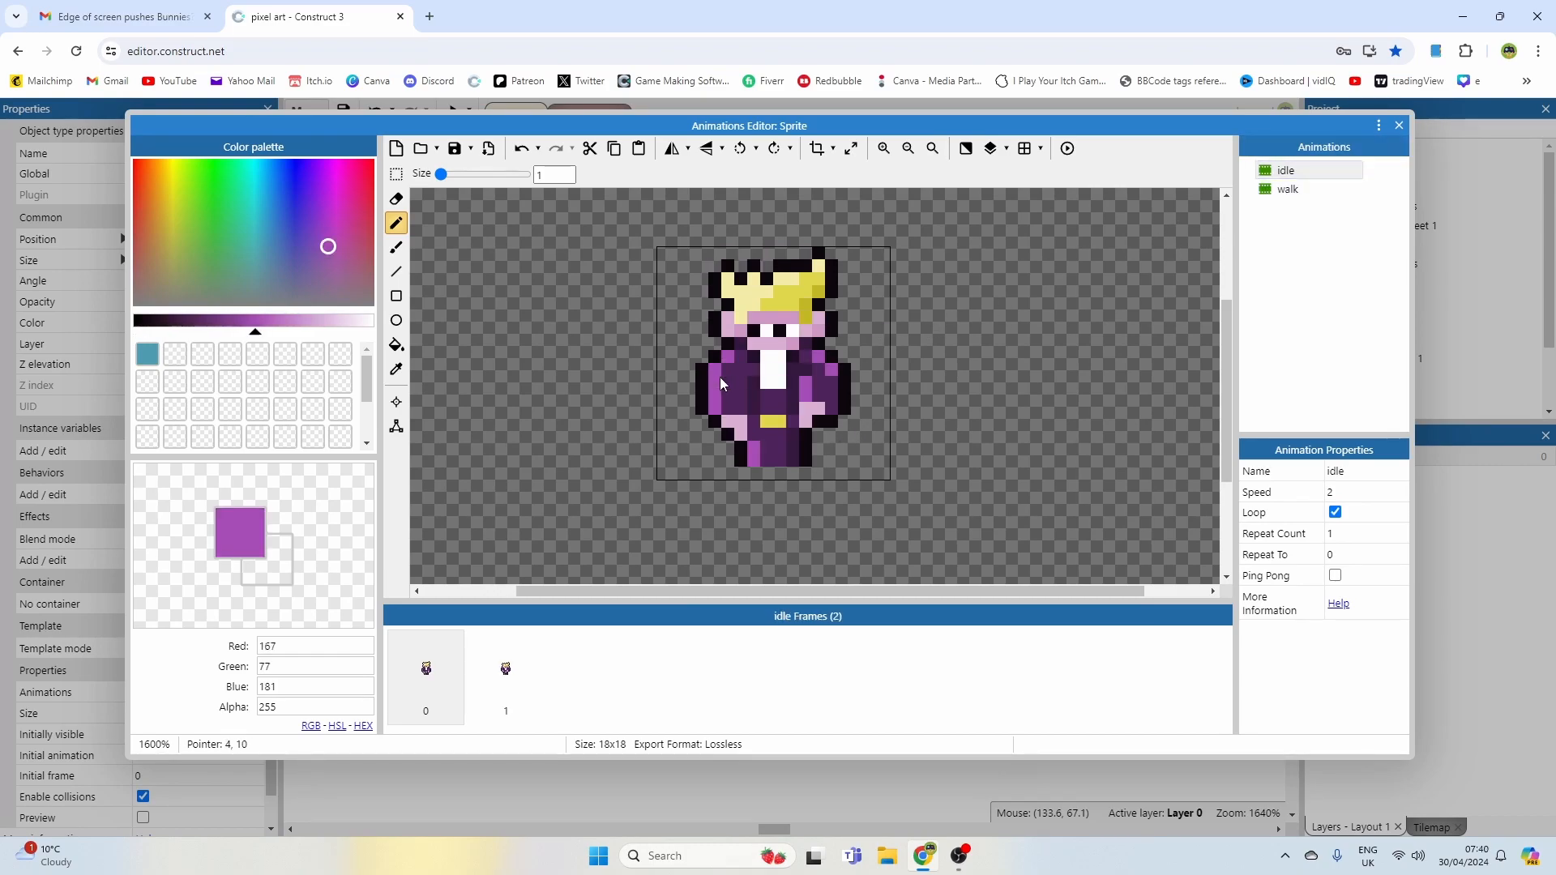
{"action": "left_click", "coordinate": [1288, 189]}
{"action": "left_click_drag", "start_coordinate": [767, 362], "coordinate": [777, 362]}
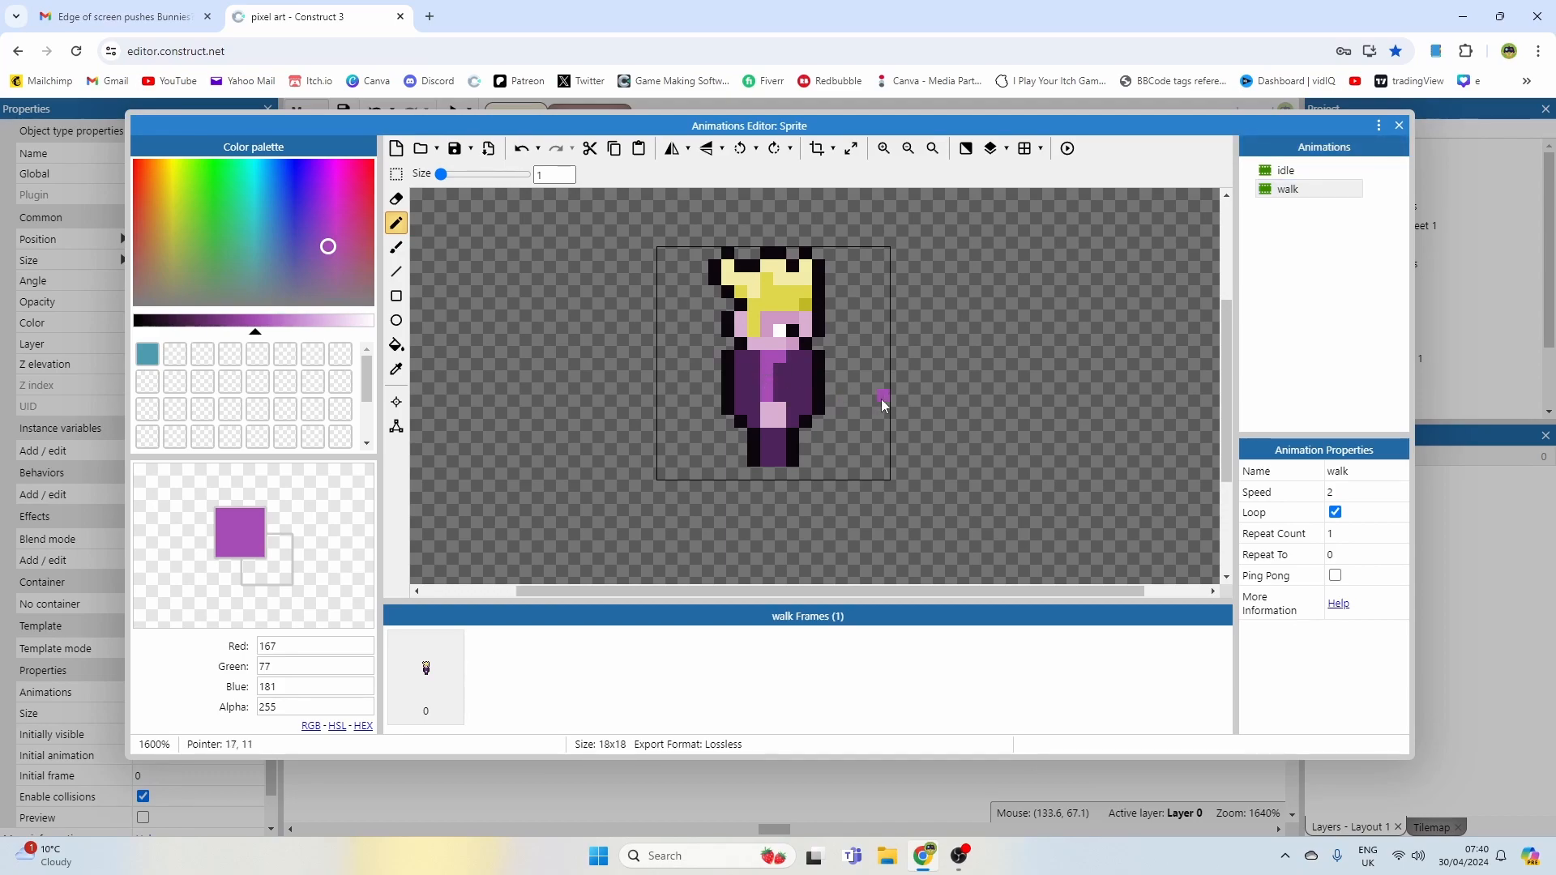
Step: Pick the white shirt colour from the idle frame and paint a shirt strip on the front of the walk torso
{"action": "left_click", "coordinate": [1287, 171]}
{"action": "left_click", "coordinate": [797, 397], "text": "alt"}
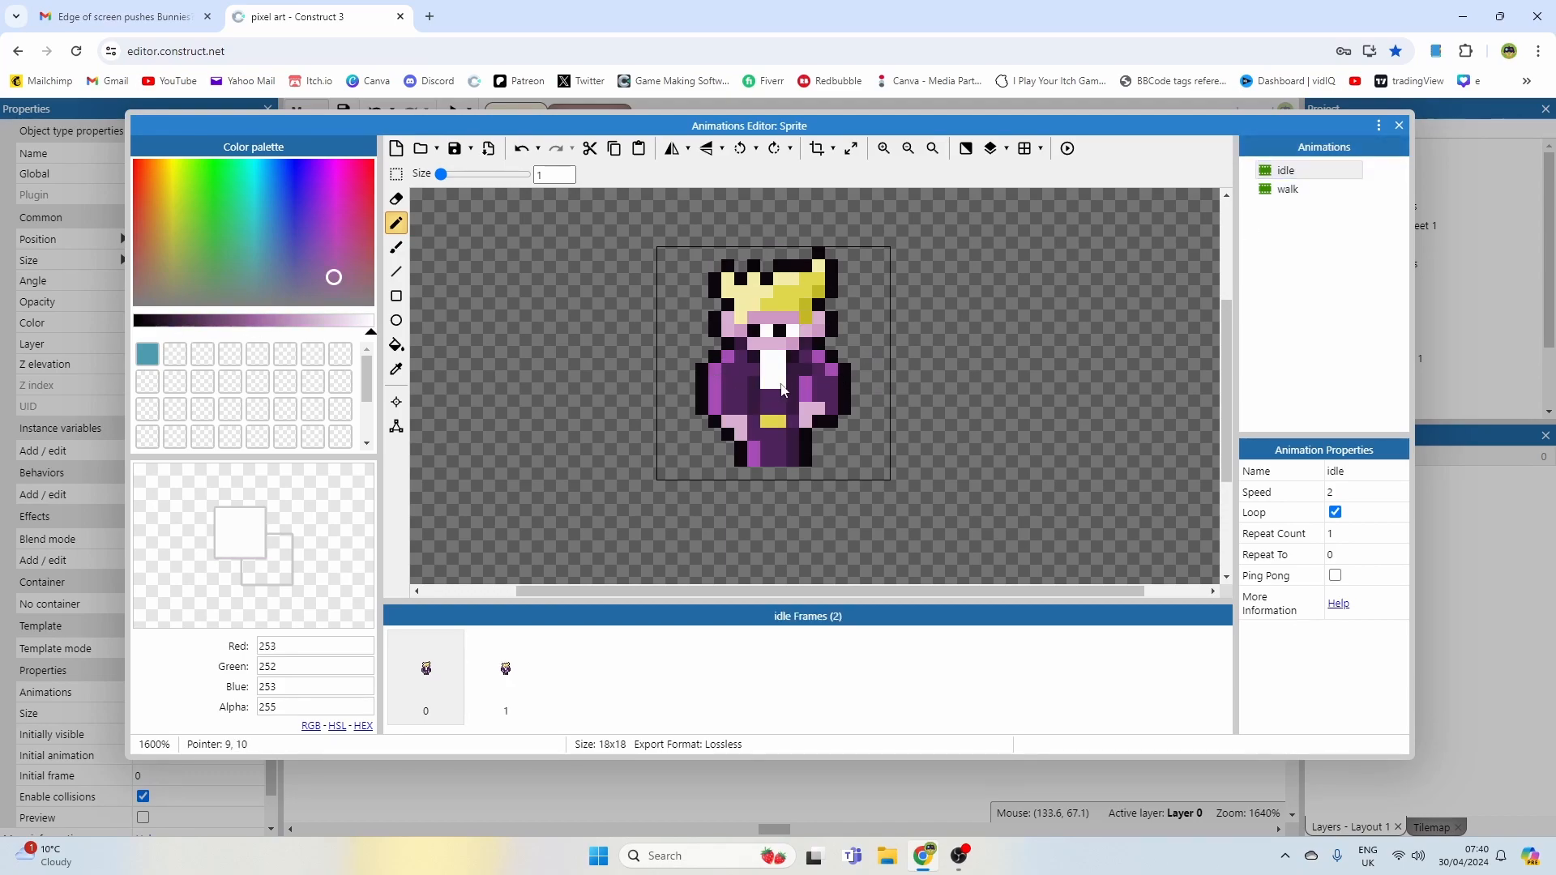
{"action": "left_click", "coordinate": [803, 390], "text": "alt"}
{"action": "left_click", "coordinate": [771, 387], "text": "alt"}
{"action": "left_click", "coordinate": [1288, 189]}
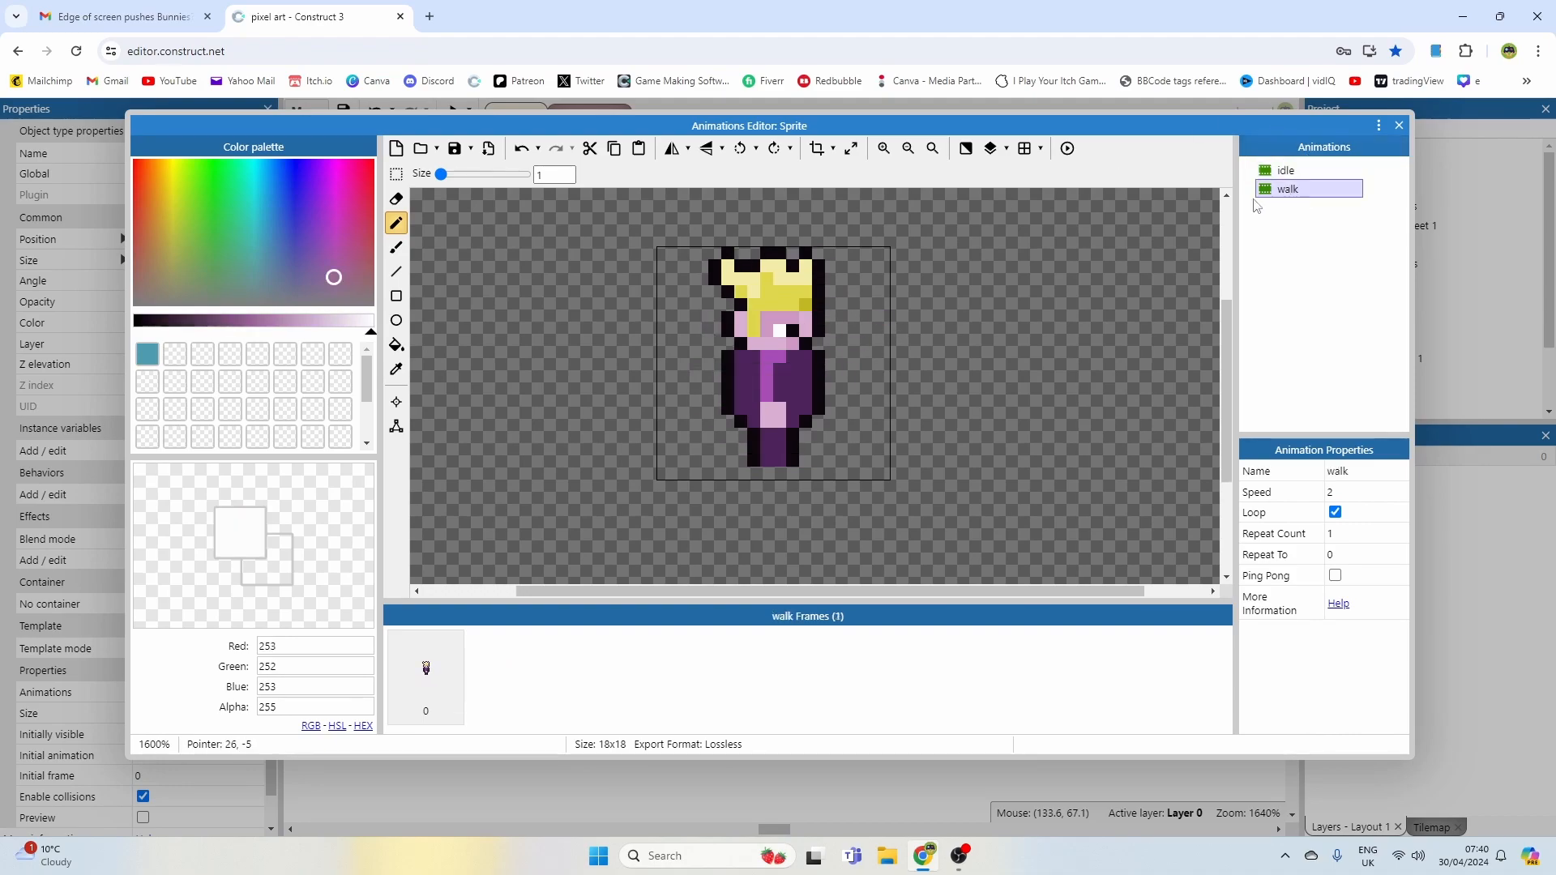
{"action": "left_click_drag", "start_coordinate": [800, 361], "coordinate": [806, 386]}
{"action": "left_click", "coordinate": [820, 356], "text": "alt"}
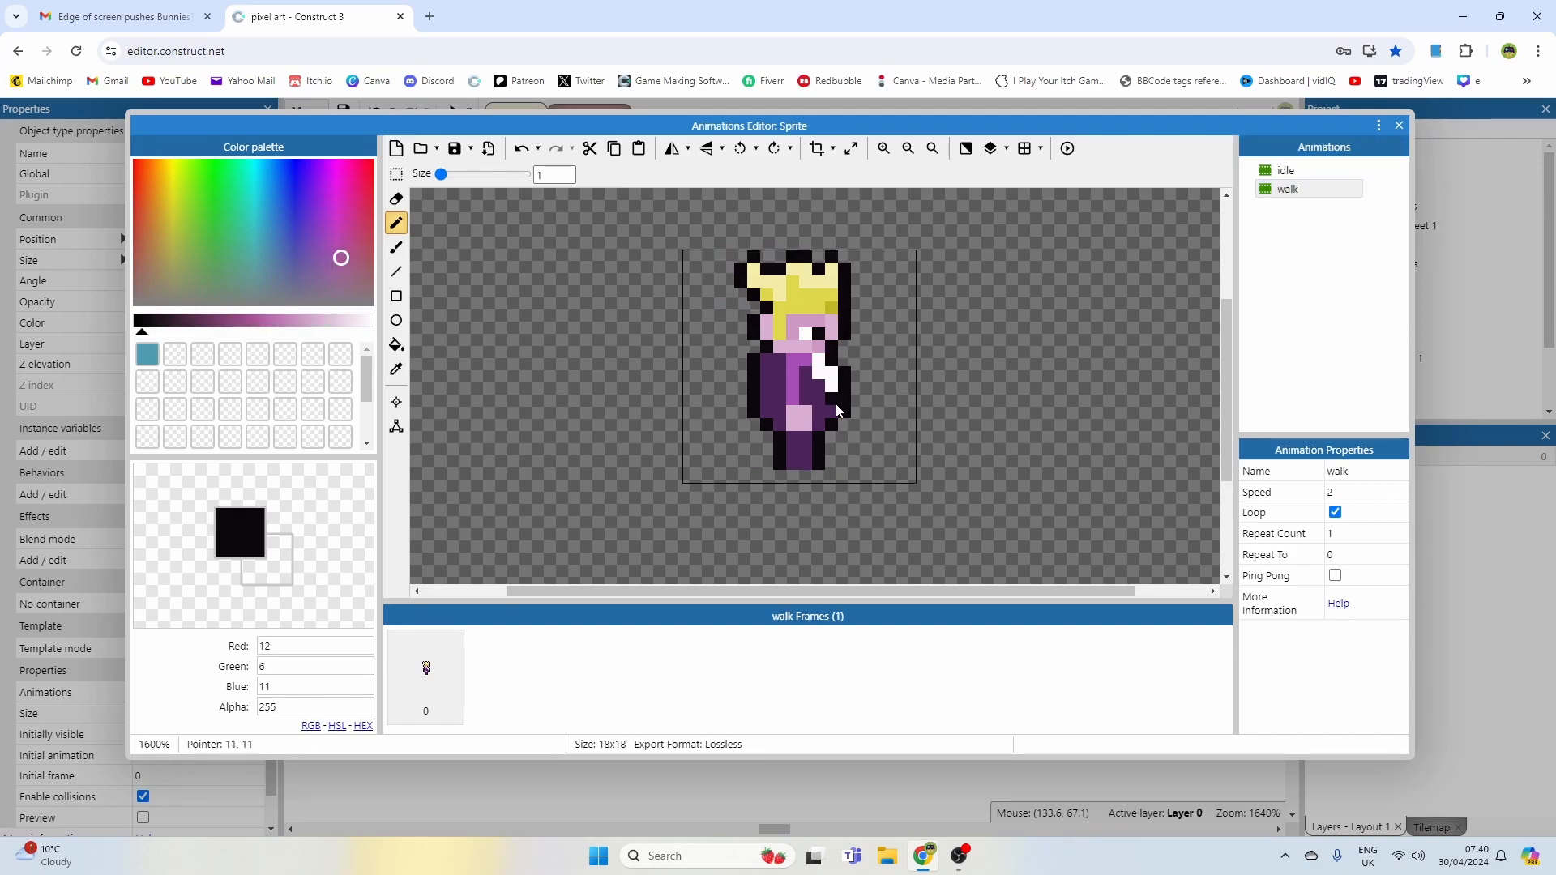
Step: Pick the dark purple from the idle torso and draw a shading line down the walk frame's torso
{"action": "left_click", "coordinate": [1284, 172]}
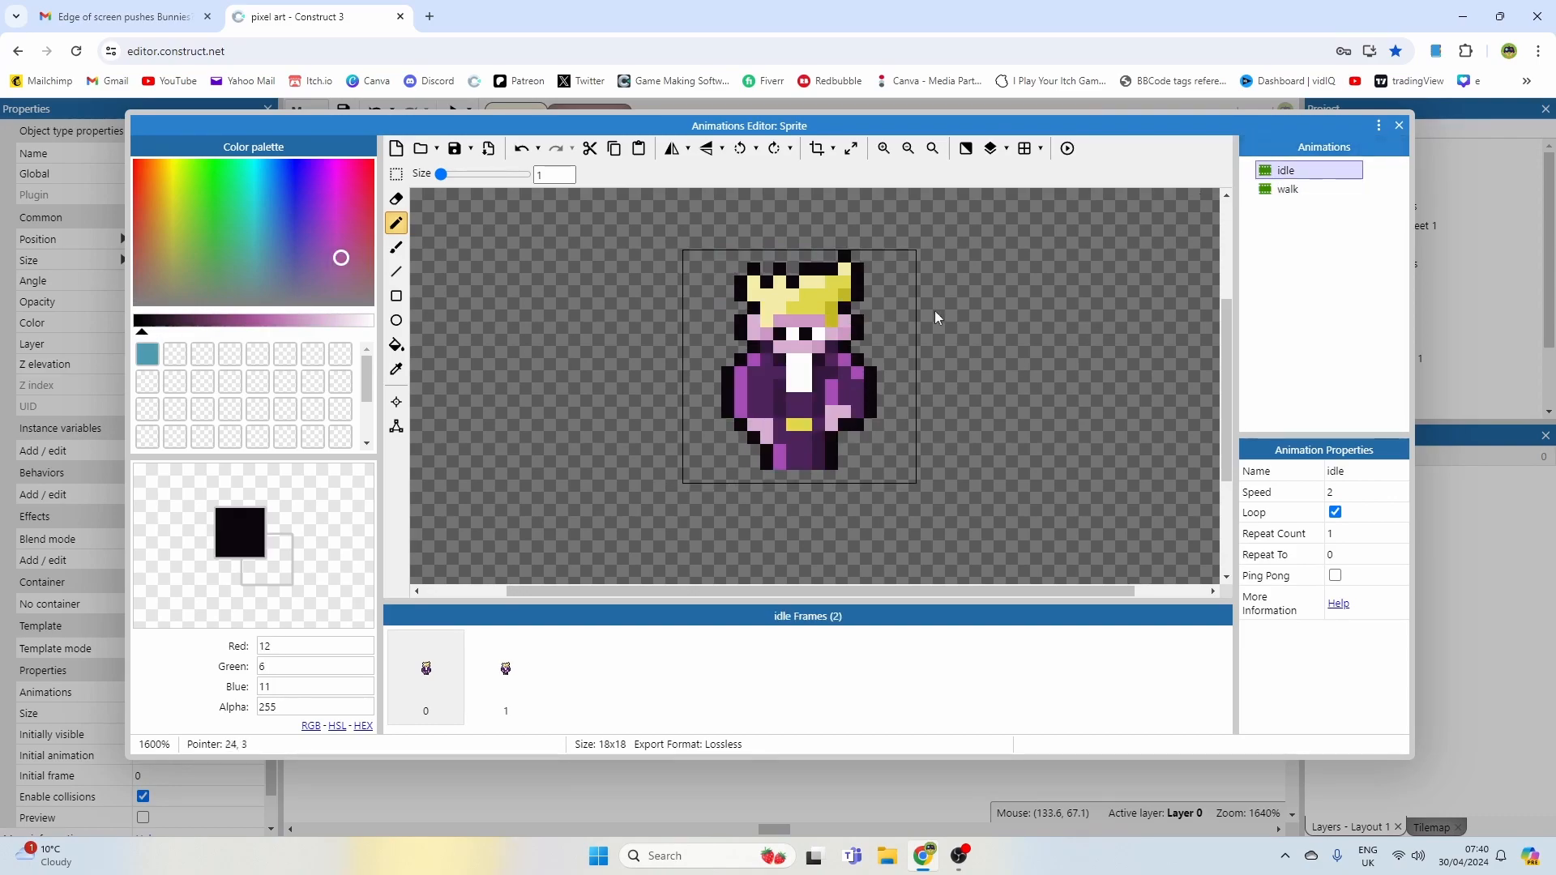
{"action": "left_click", "coordinate": [819, 389], "text": "alt"}
{"action": "left_click", "coordinate": [1312, 191]}
{"action": "left_click_drag", "start_coordinate": [818, 386], "coordinate": [821, 420]}
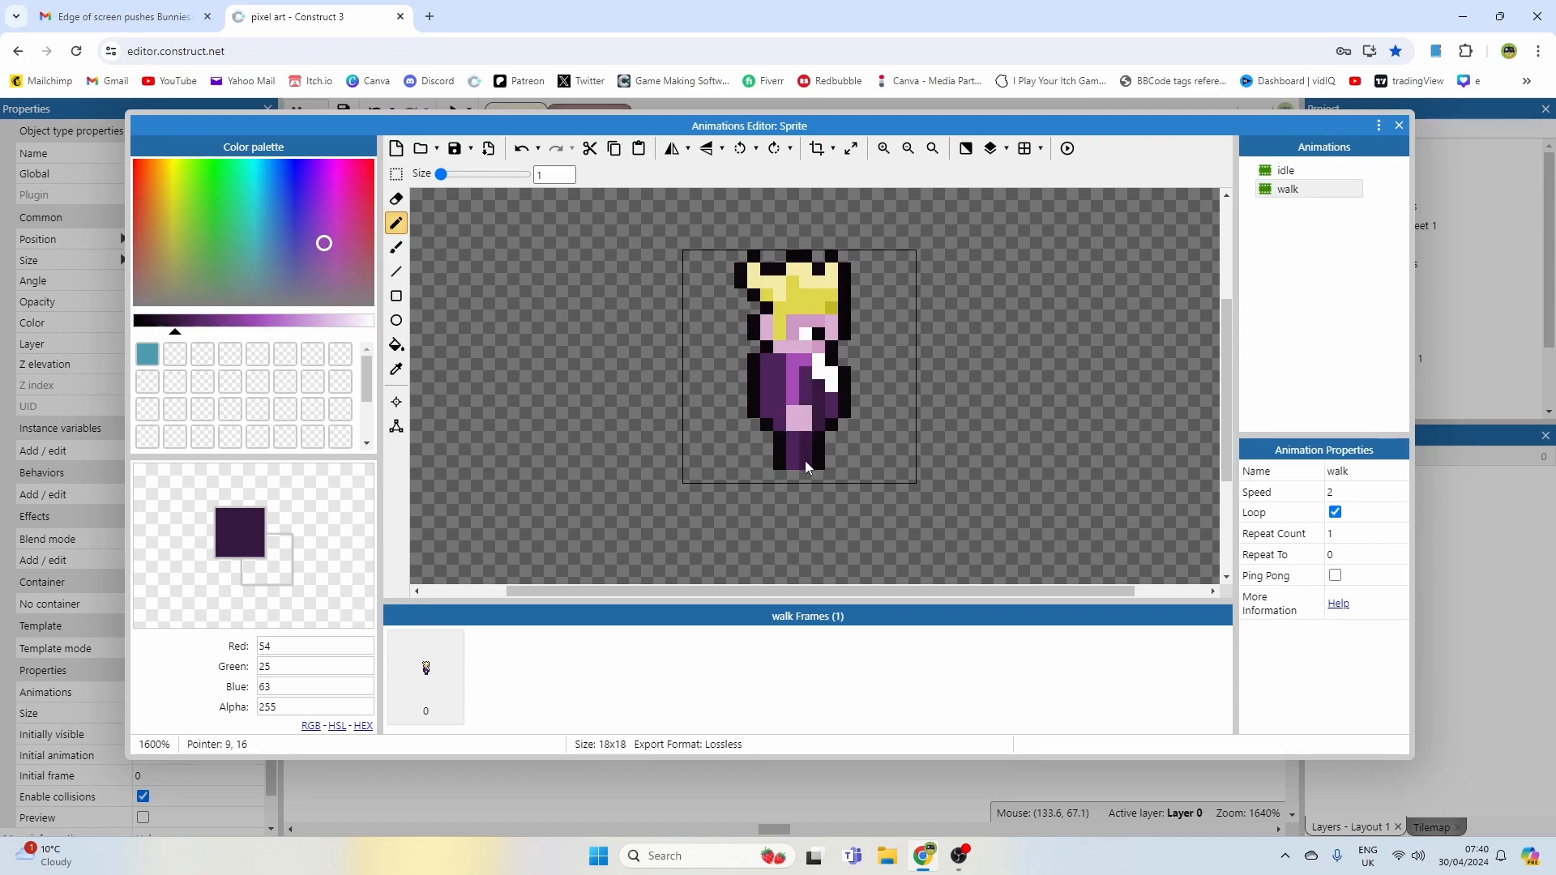
Step: Pick the light purple and paint a highlight stripe down the walk frame's leg, touching up torso pixels
{"action": "left_click", "coordinate": [801, 359], "text": "ctrl"}
{"action": "left_click_drag", "start_coordinate": [794, 438], "coordinate": [792, 455]}
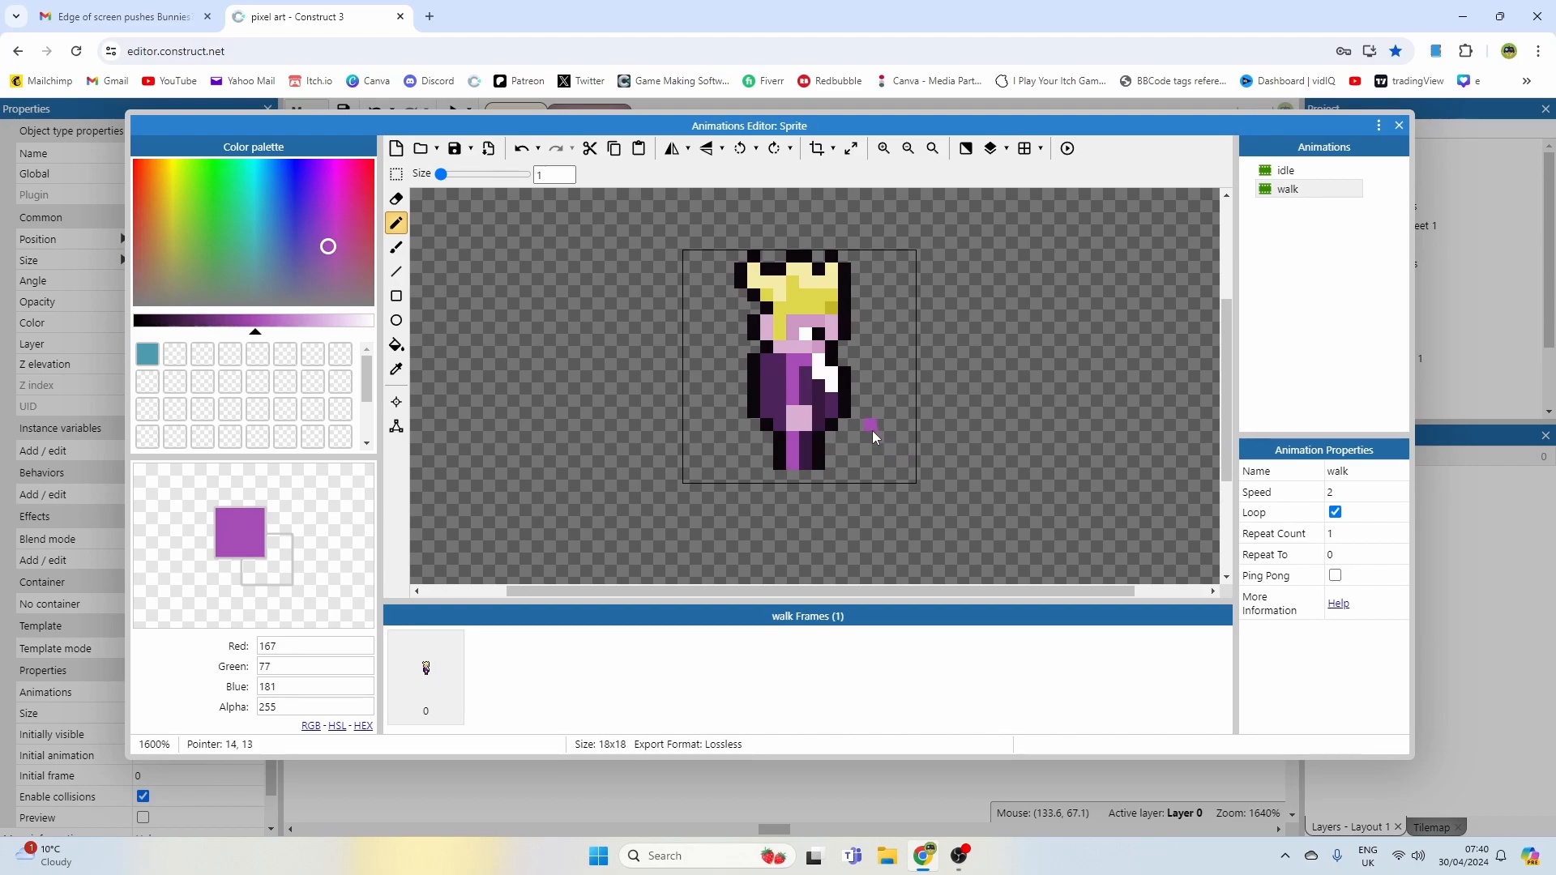
{"action": "scroll", "coordinate": [795, 370], "scroll_direction": "up", "scroll_amount": 1, "text": "ctrl"}
{"action": "left_click", "coordinate": [794, 369]}
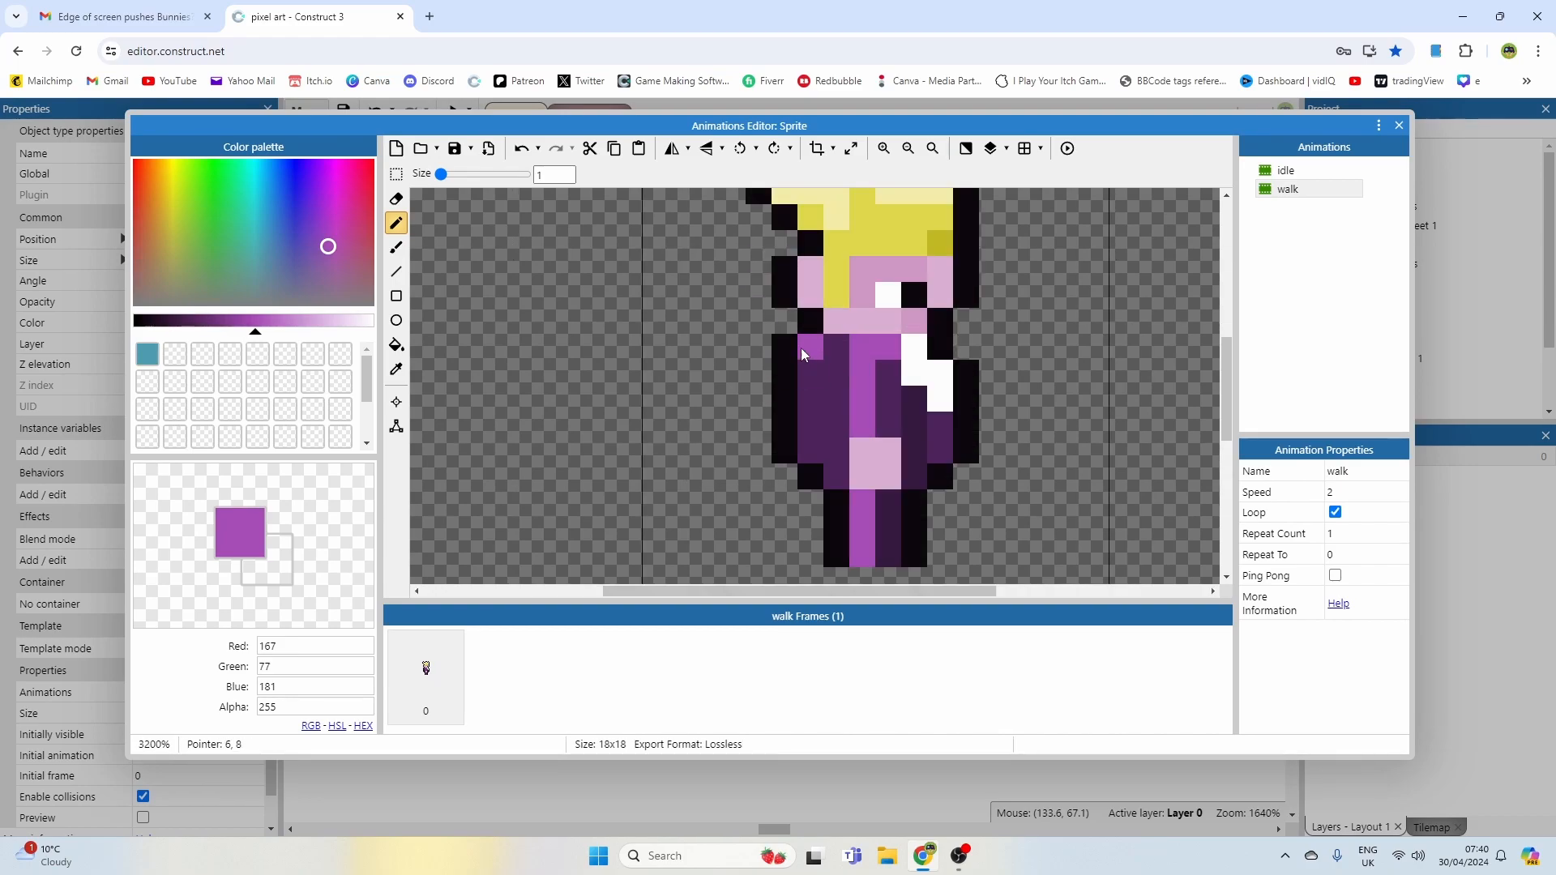
{"action": "left_click", "coordinate": [829, 357]}
{"action": "scroll", "coordinate": [923, 456], "scroll_direction": "down", "scroll_amount": 3, "text": "ctrl"}
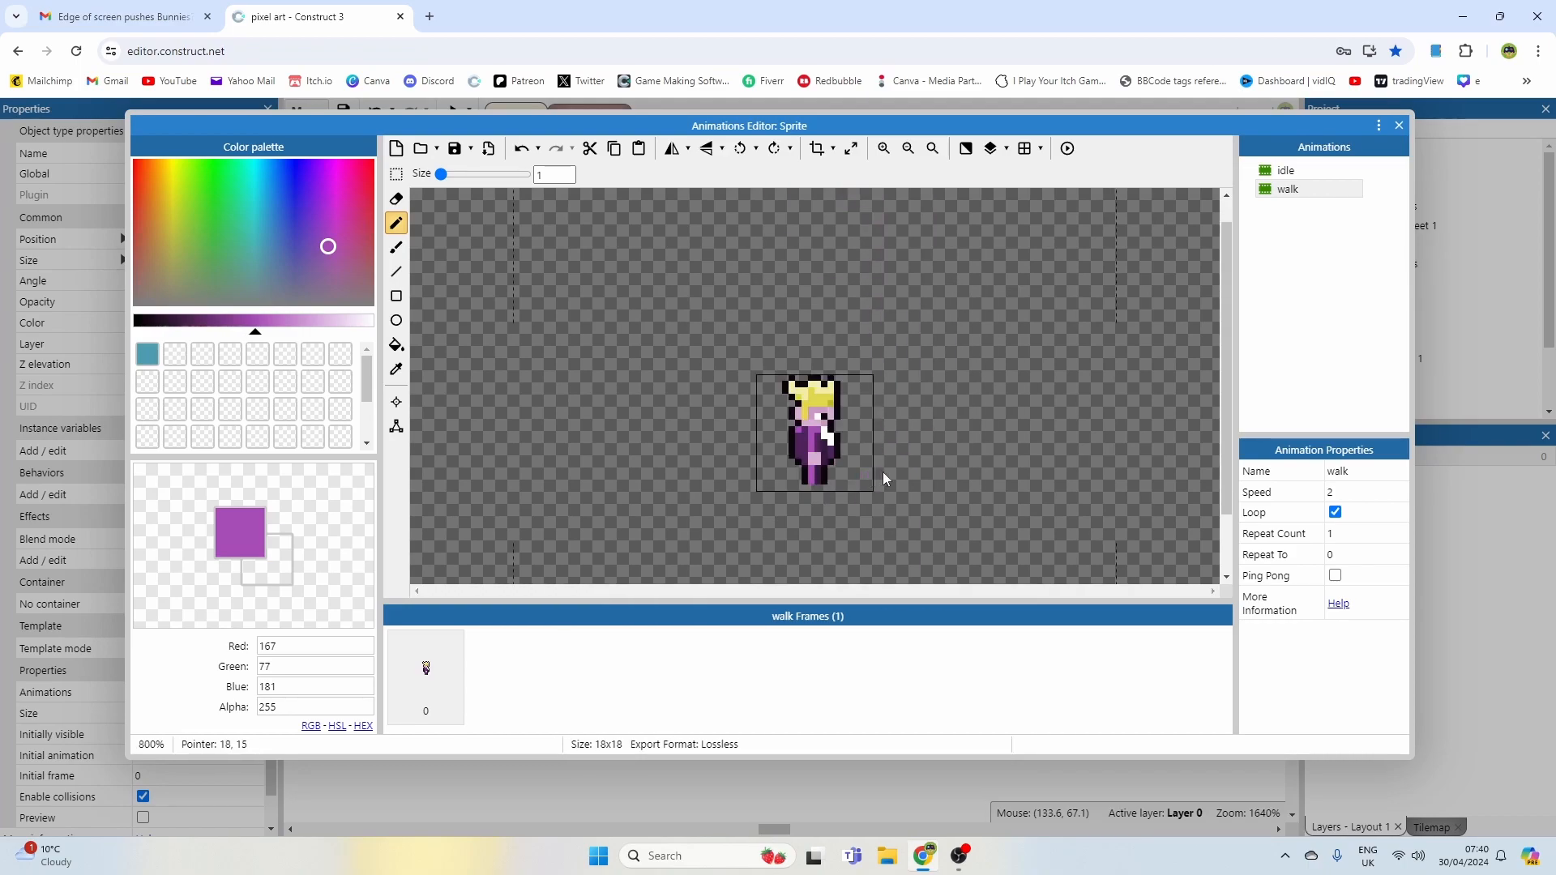
Step: Pick the yellow belt colour from the idle frame and paint a belt buckle on the walk torso's front
{"action": "left_click", "coordinate": [1301, 174]}
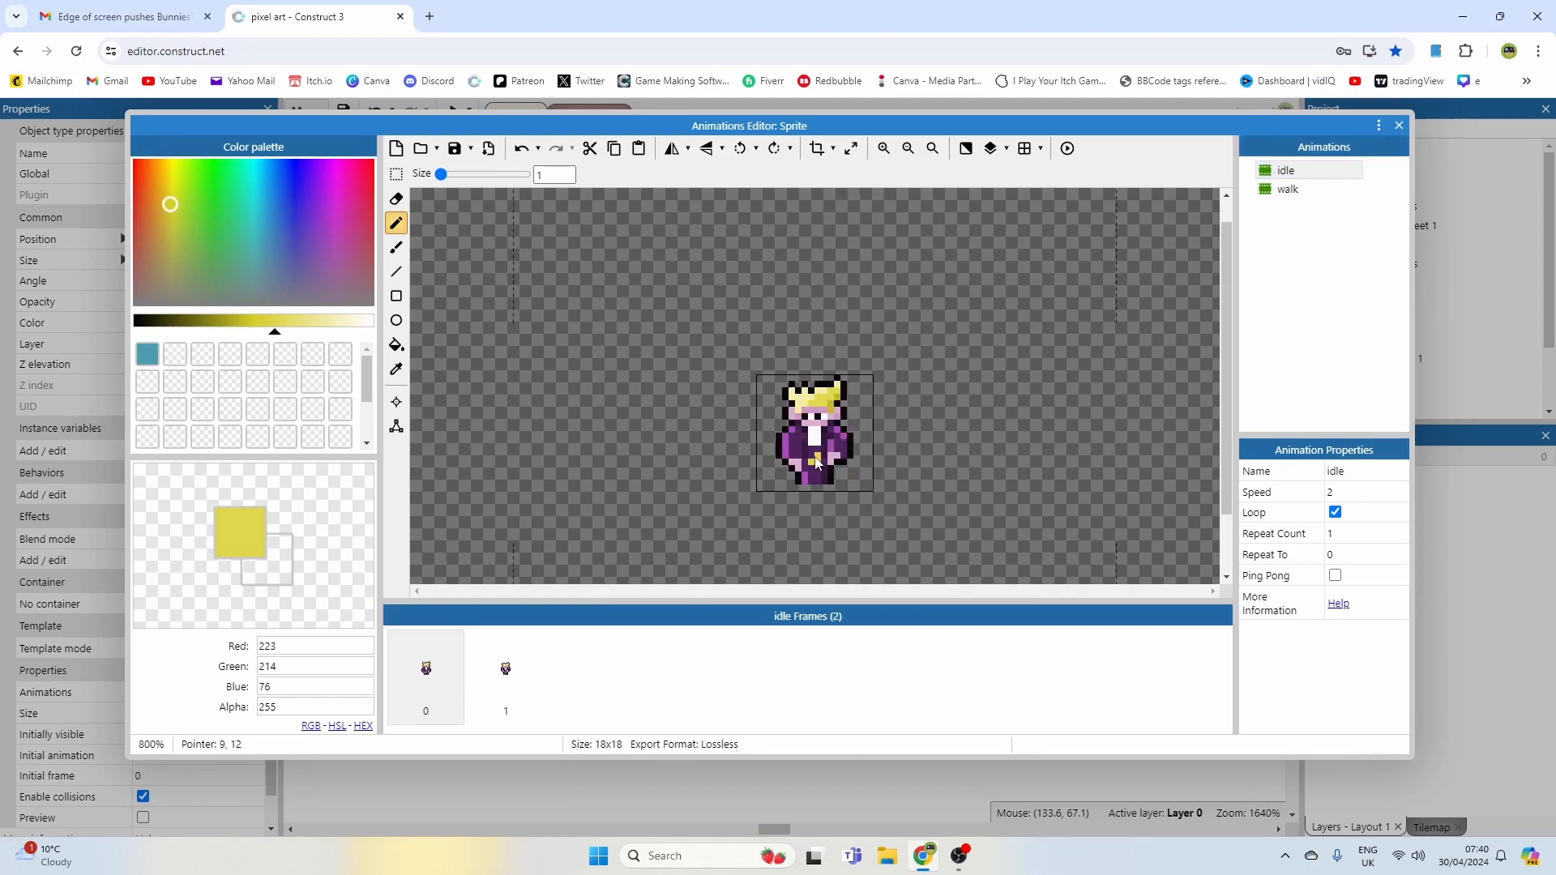
{"action": "left_click", "coordinate": [1289, 189]}
{"action": "scroll", "coordinate": [868, 406], "scroll_direction": "up", "scroll_amount": 3, "text": "ctrl"}
{"action": "left_click", "coordinate": [914, 394]}
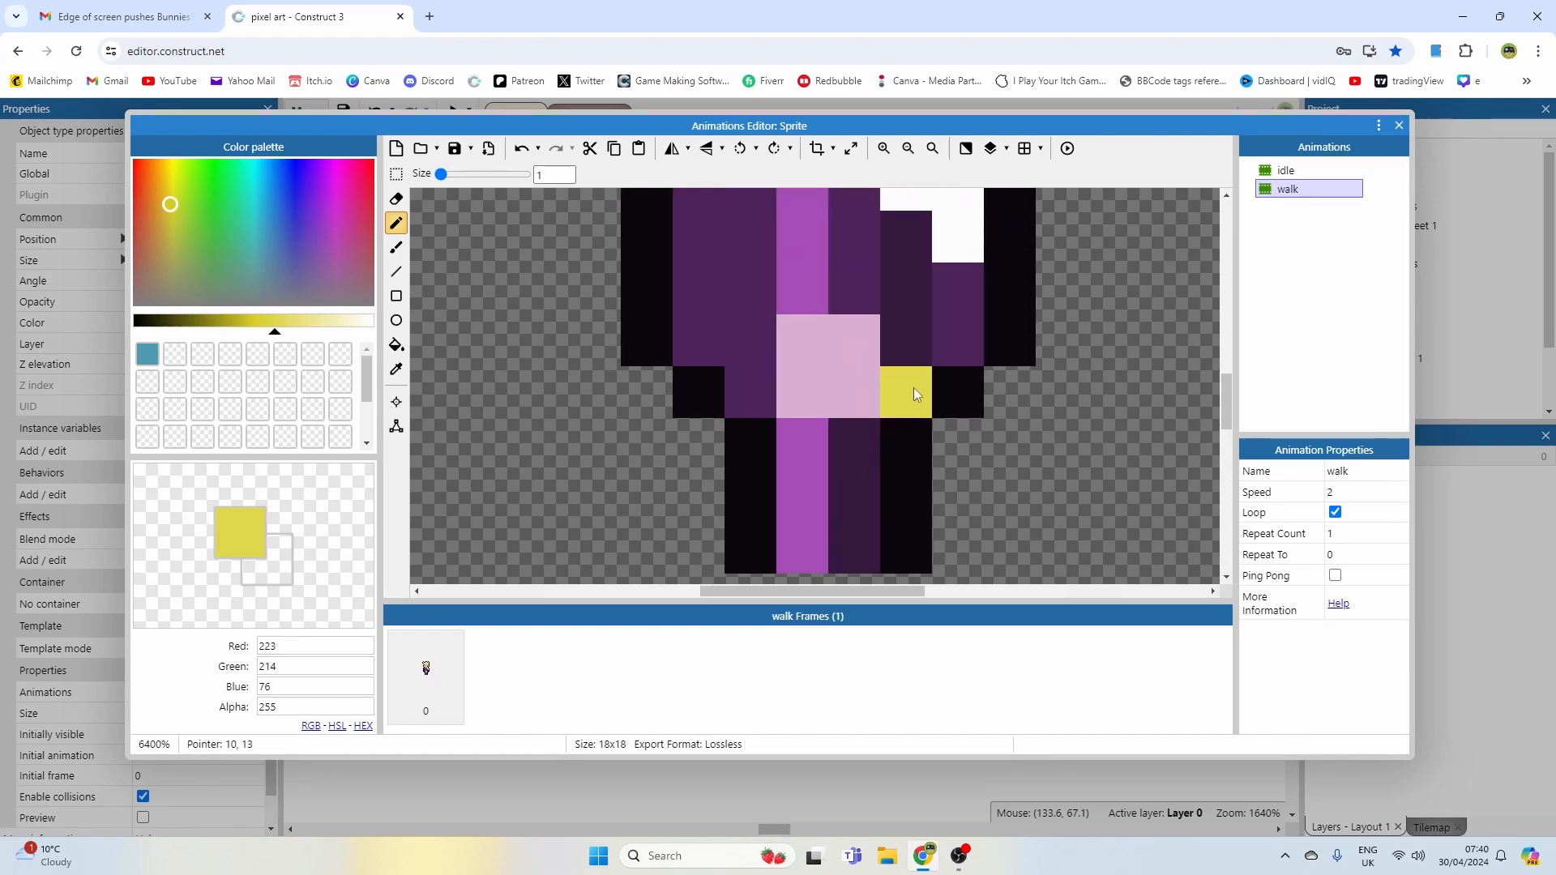
{"action": "scroll", "coordinate": [914, 394], "scroll_direction": "down", "scroll_amount": 3, "text": "ctrl"}
{"action": "left_click", "coordinate": [766, 370]}
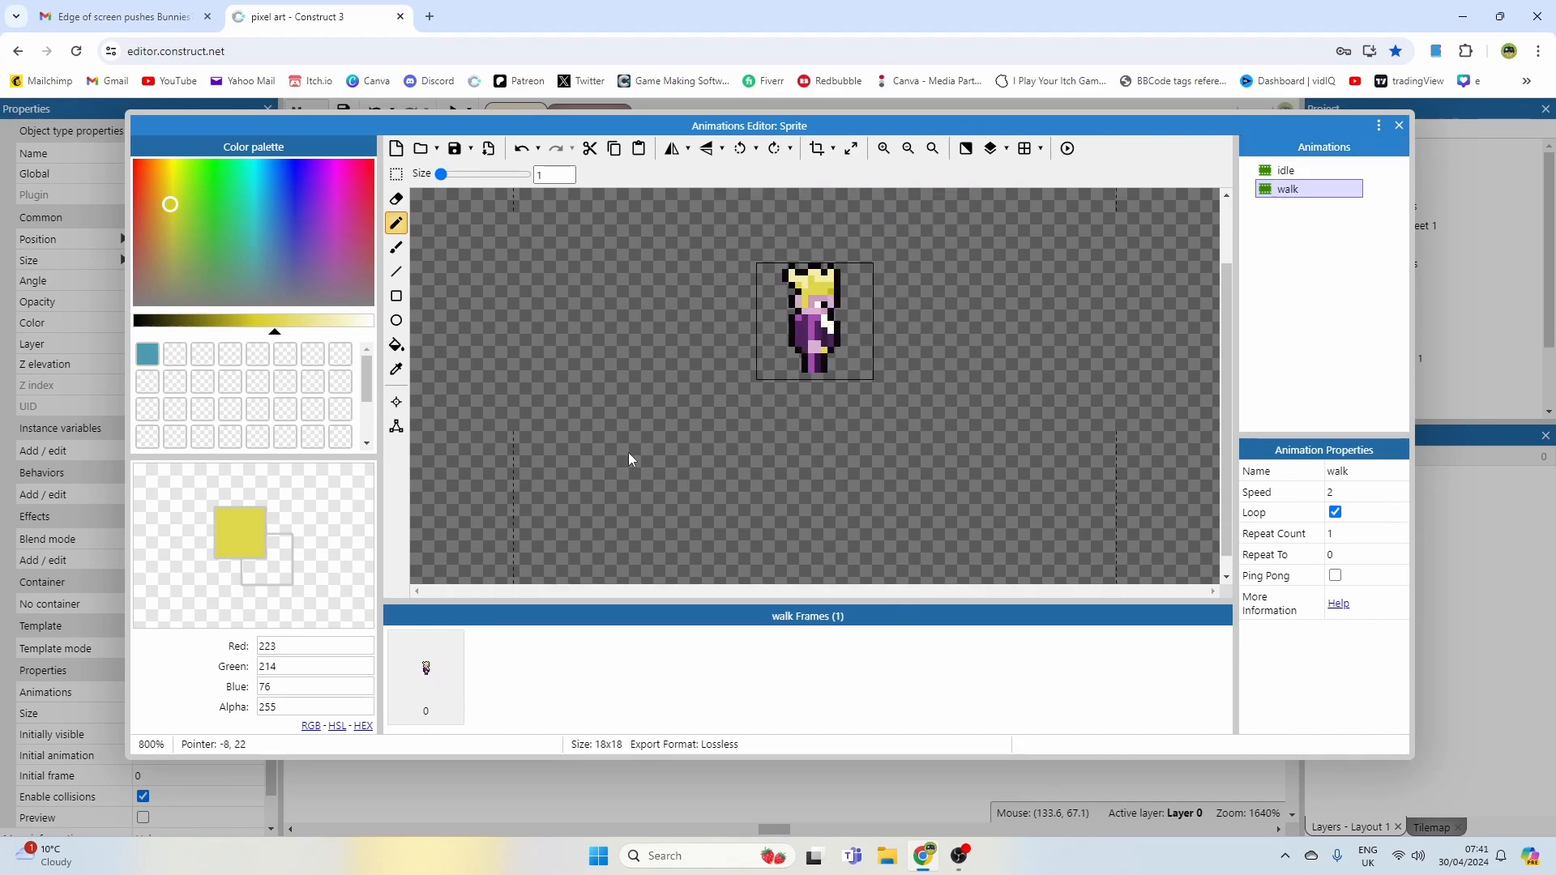
Step: Duplicate the walk frame to create a second walk frame
{"action": "right_click", "coordinate": [442, 674]}
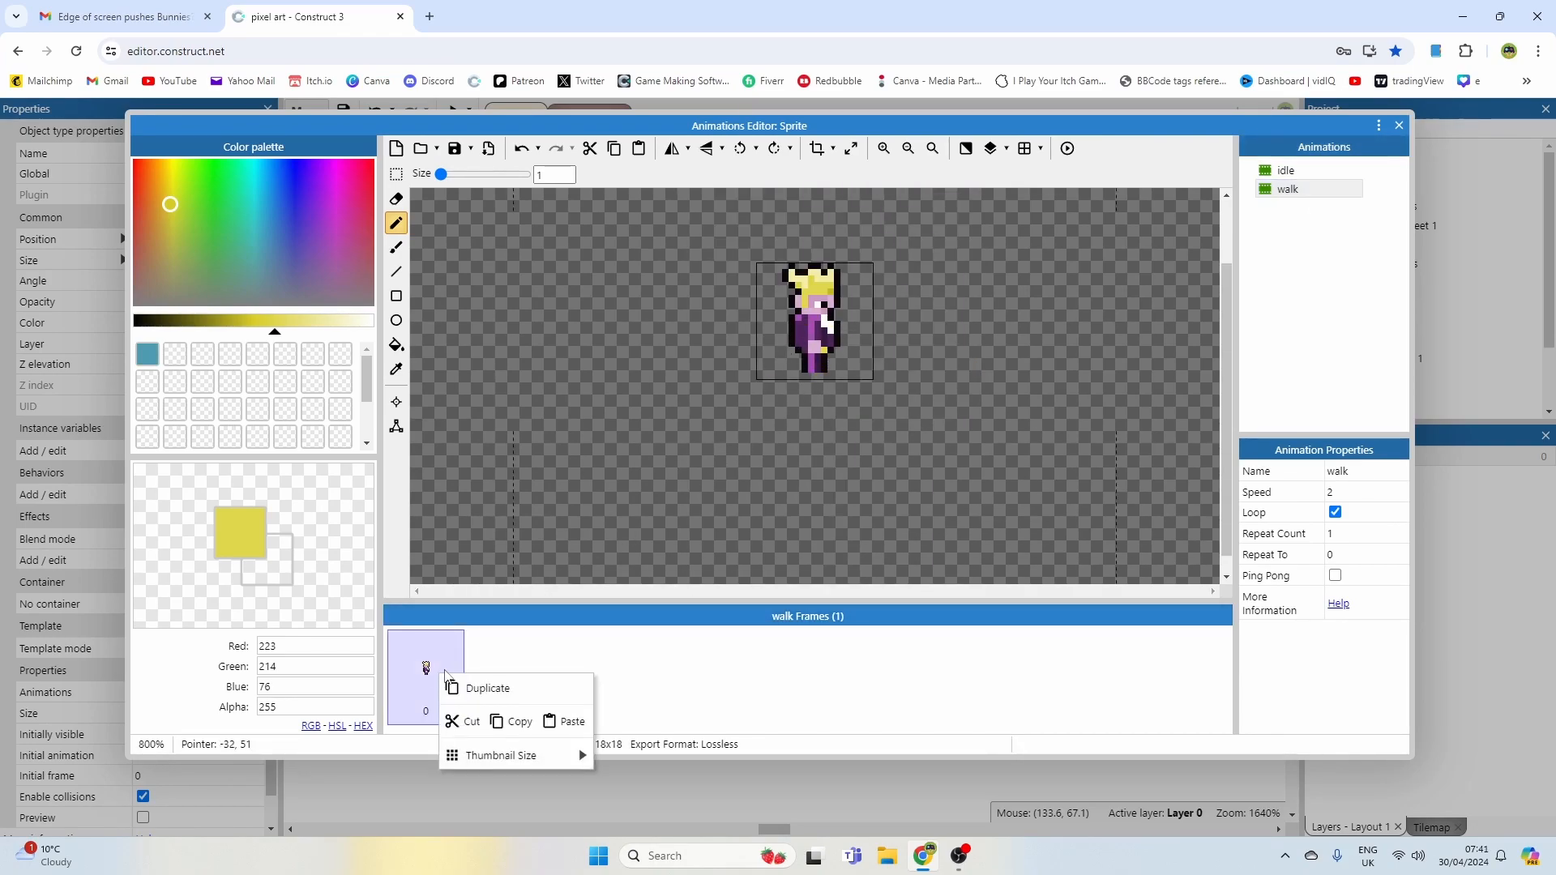
{"action": "left_click", "coordinate": [486, 688]}
{"action": "scroll", "coordinate": [725, 352], "scroll_direction": "down", "scroll_amount": 1}
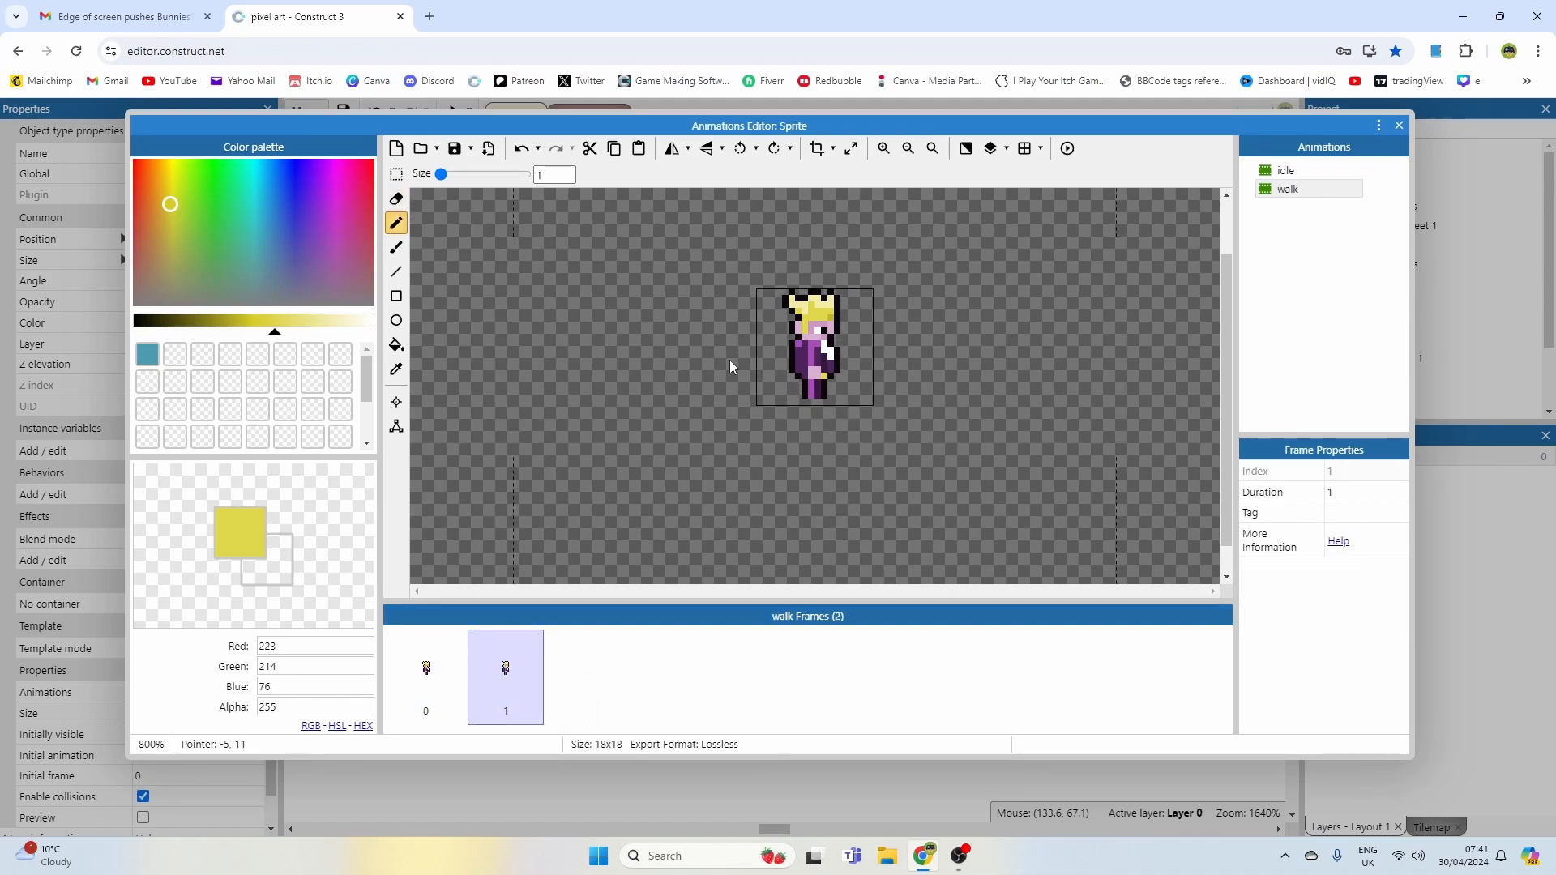
Step: Paint the yellow belt across the lower front of the second walk frame and compare it with the idle animation
{"action": "scroll", "coordinate": [730, 324], "scroll_direction": "up", "scroll_amount": 1, "text": "ctrl"}
{"action": "left_click", "coordinate": [849, 394]}
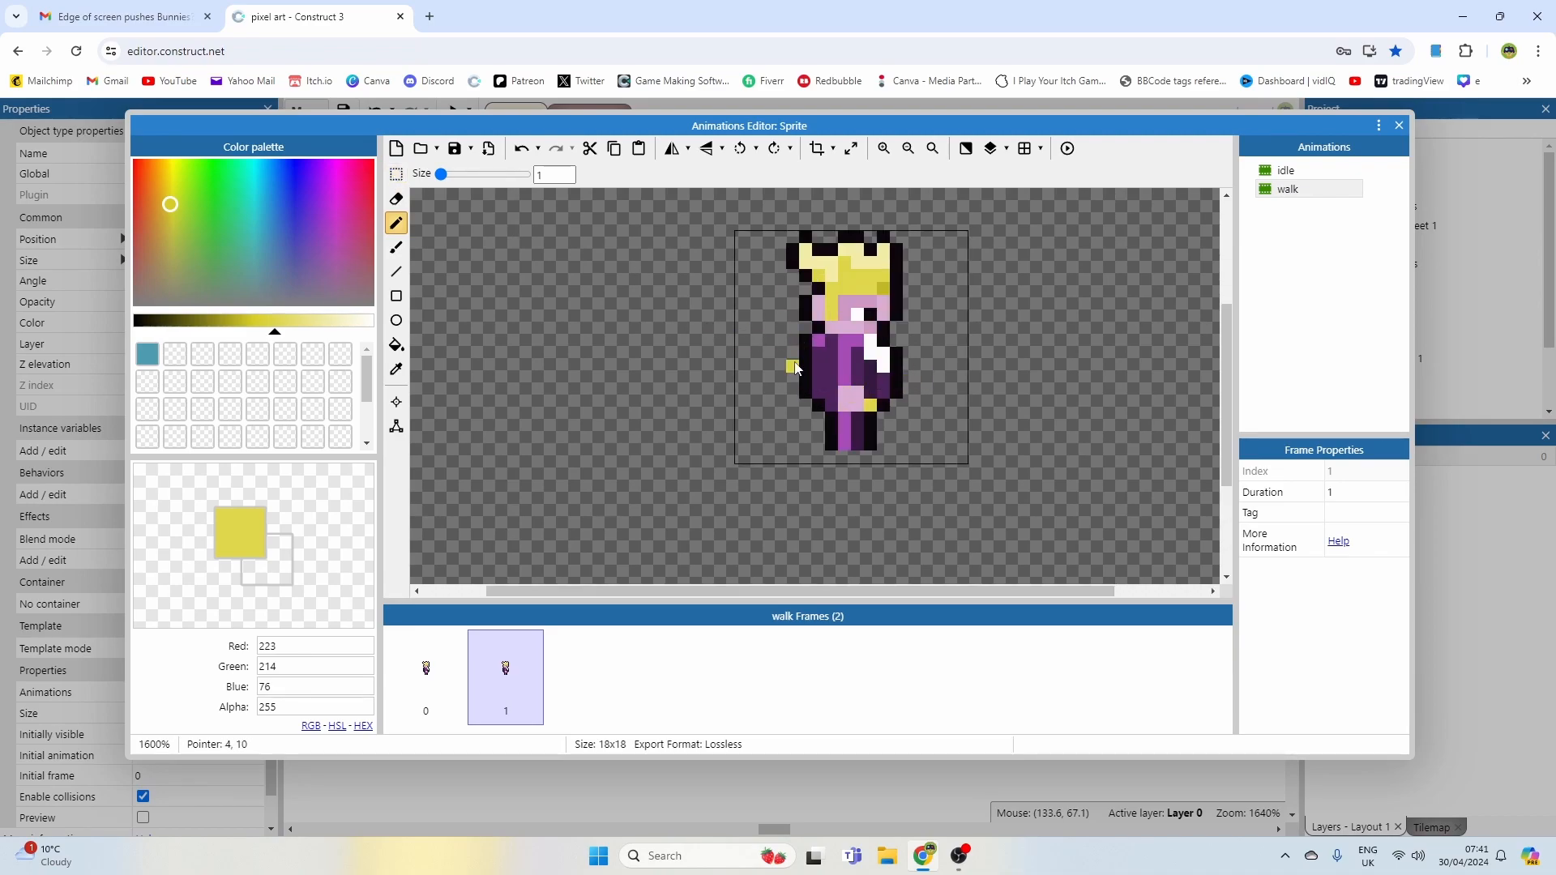
{"action": "left_click", "coordinate": [832, 381], "text": "ctrl"}
{"action": "mouse_move", "coordinate": [845, 393]}
{"action": "left_mouse_down"}
{"action": "mouse_move", "coordinate": [844, 406]}
{"action": "mouse_move", "coordinate": [857, 394]}
{"action": "left_mouse_up"}
{"action": "left_click", "coordinate": [871, 406], "text": "ctrl"}
{"action": "left_click", "coordinate": [858, 406]}
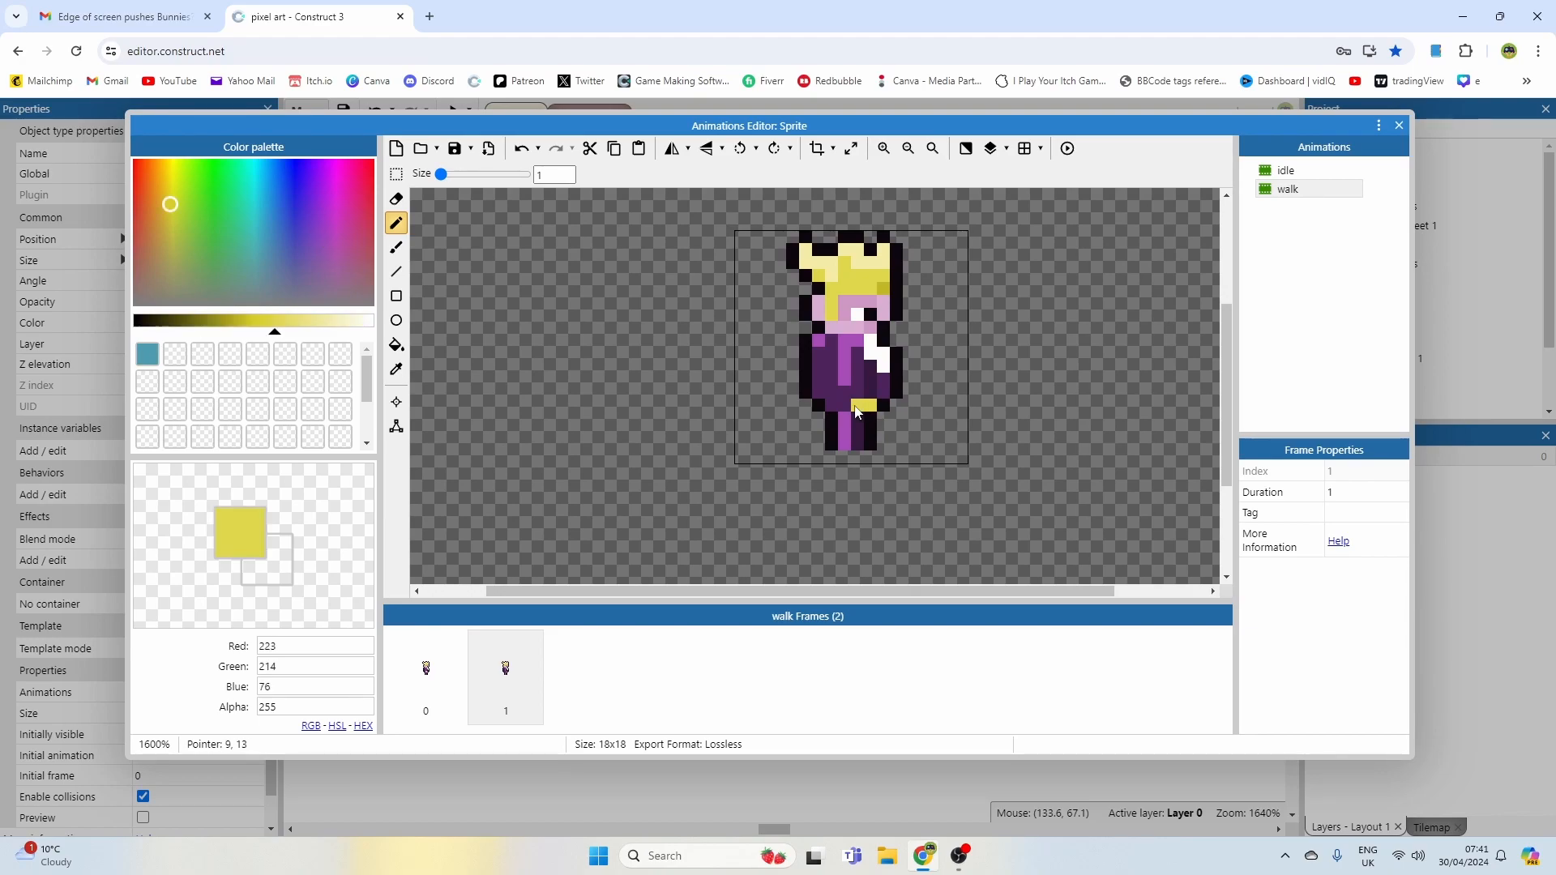
{"action": "left_click", "coordinate": [1291, 170]}
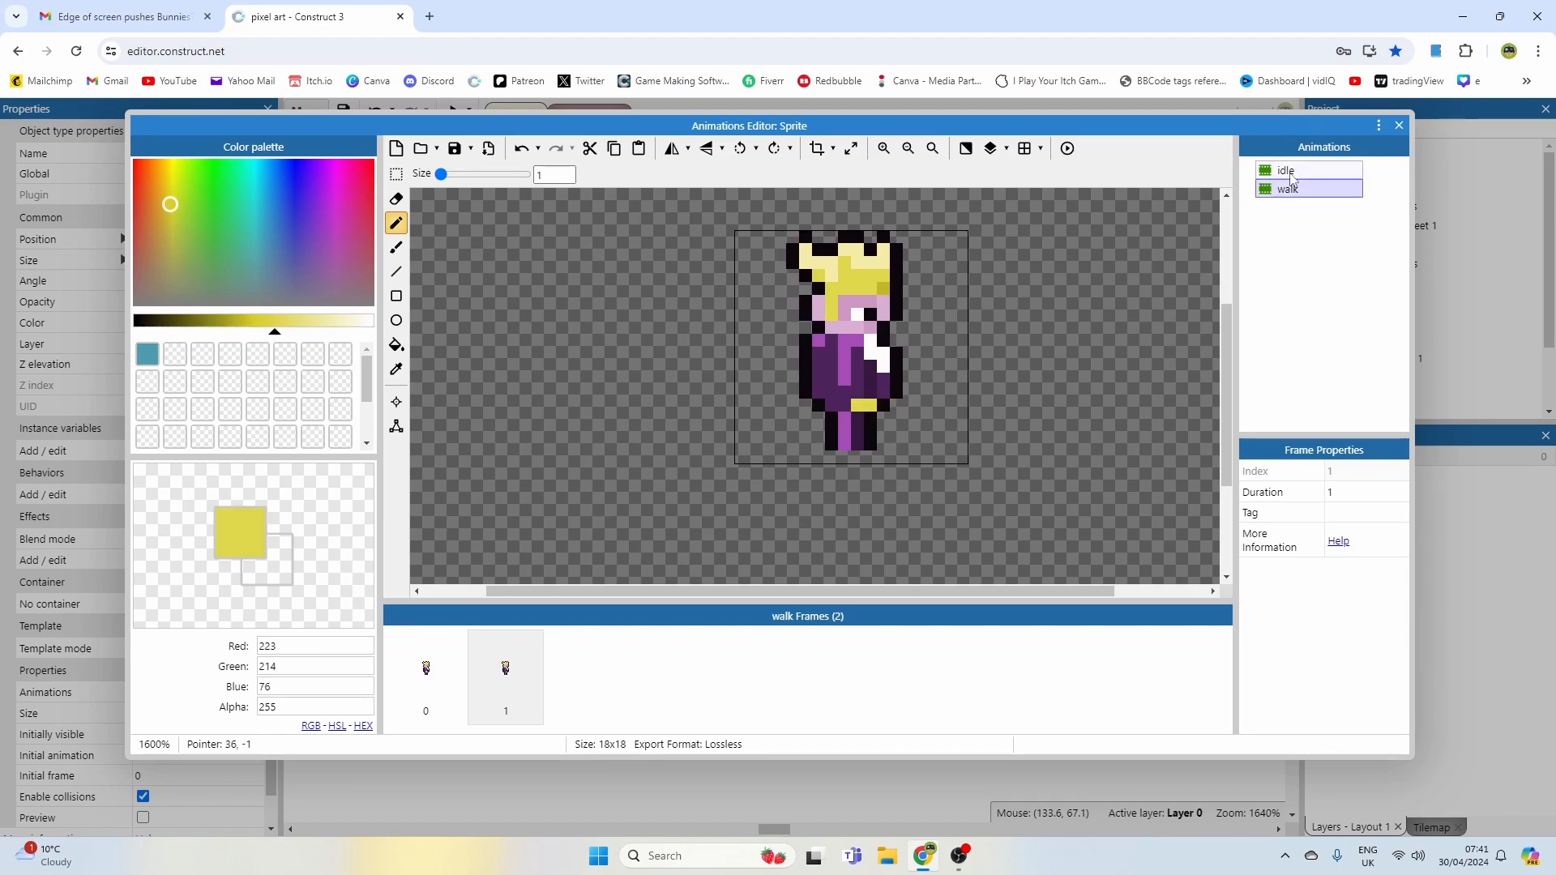
{"action": "left_click", "coordinate": [1289, 189]}
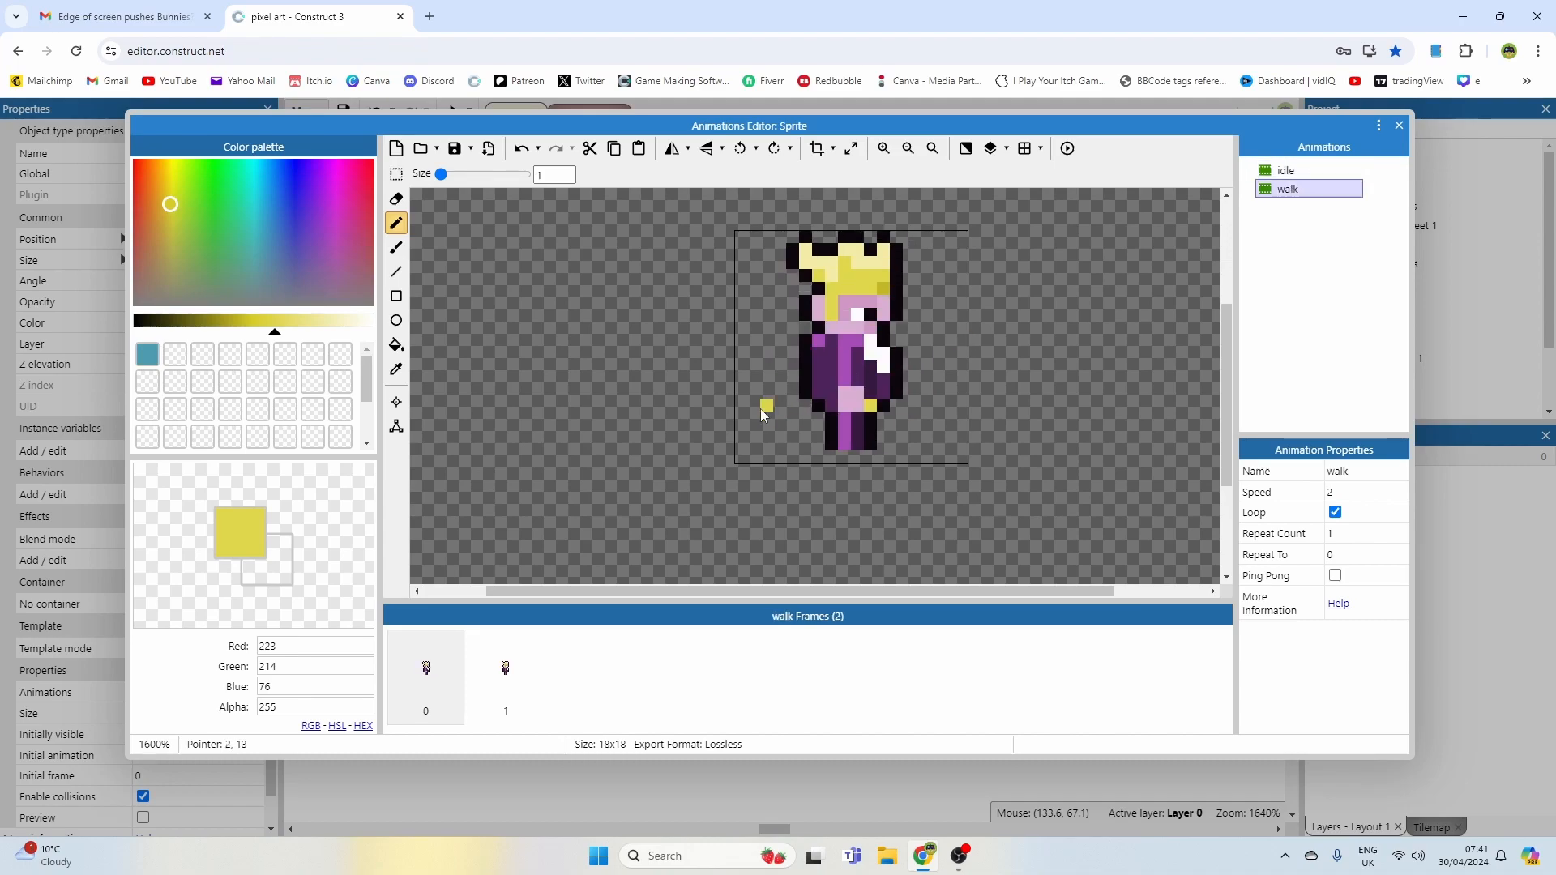
Step: Fill the front of the second frame's torso with dark purple, covering the arm line and shirt stripe
{"action": "left_click", "coordinate": [517, 652]}
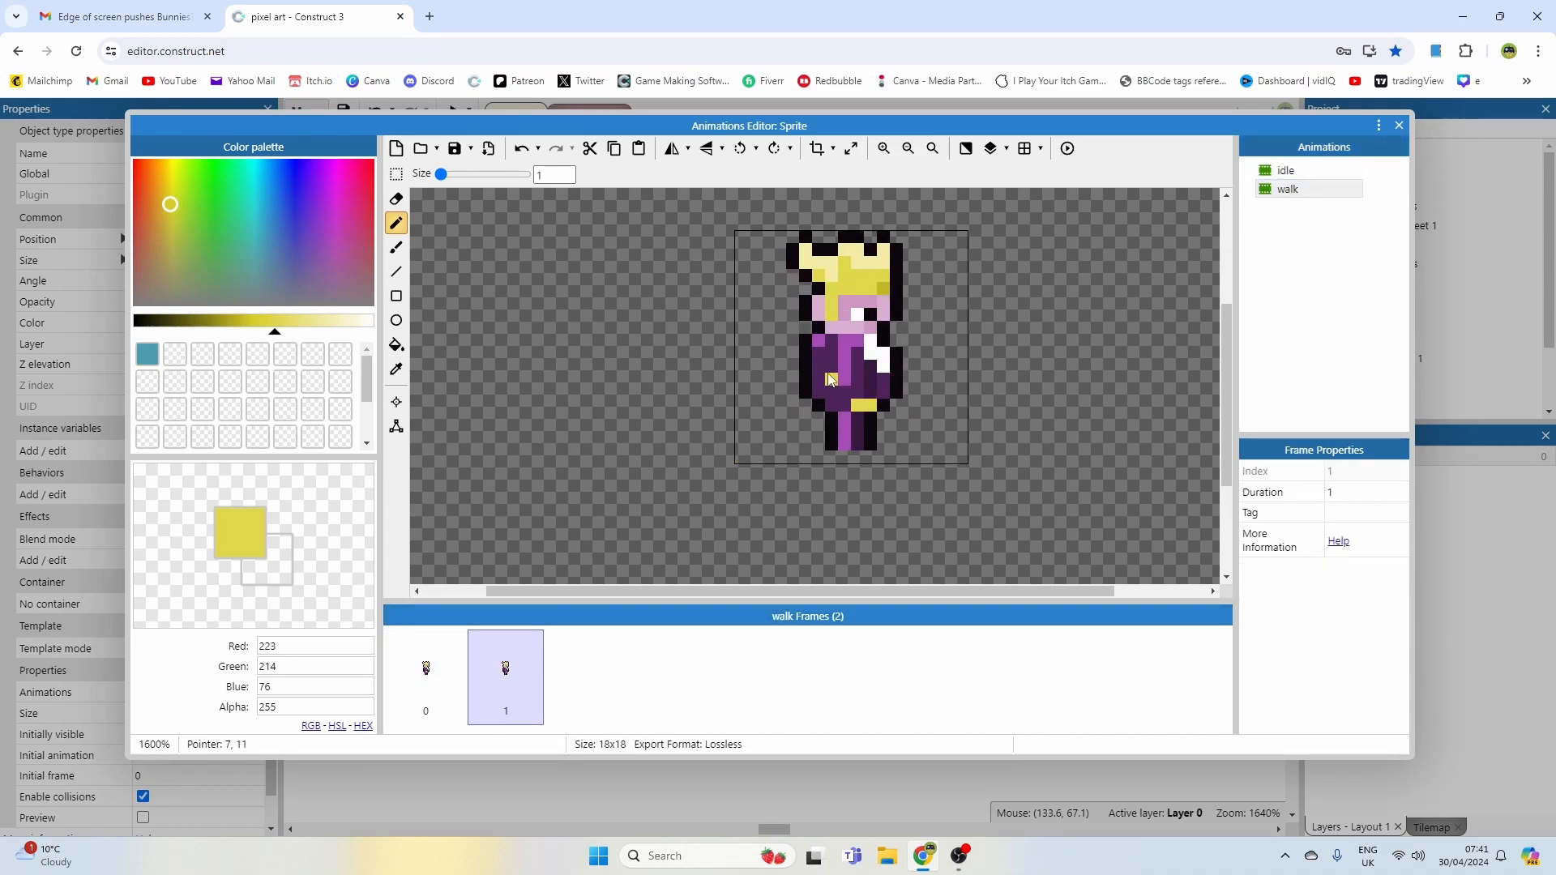
{"action": "left_click", "coordinate": [838, 376], "text": "ctrl"}
{"action": "left_click_drag", "start_coordinate": [844, 351], "coordinate": [853, 343]}
{"action": "left_click", "coordinate": [825, 344]}
{"action": "left_click", "coordinate": [873, 349]}
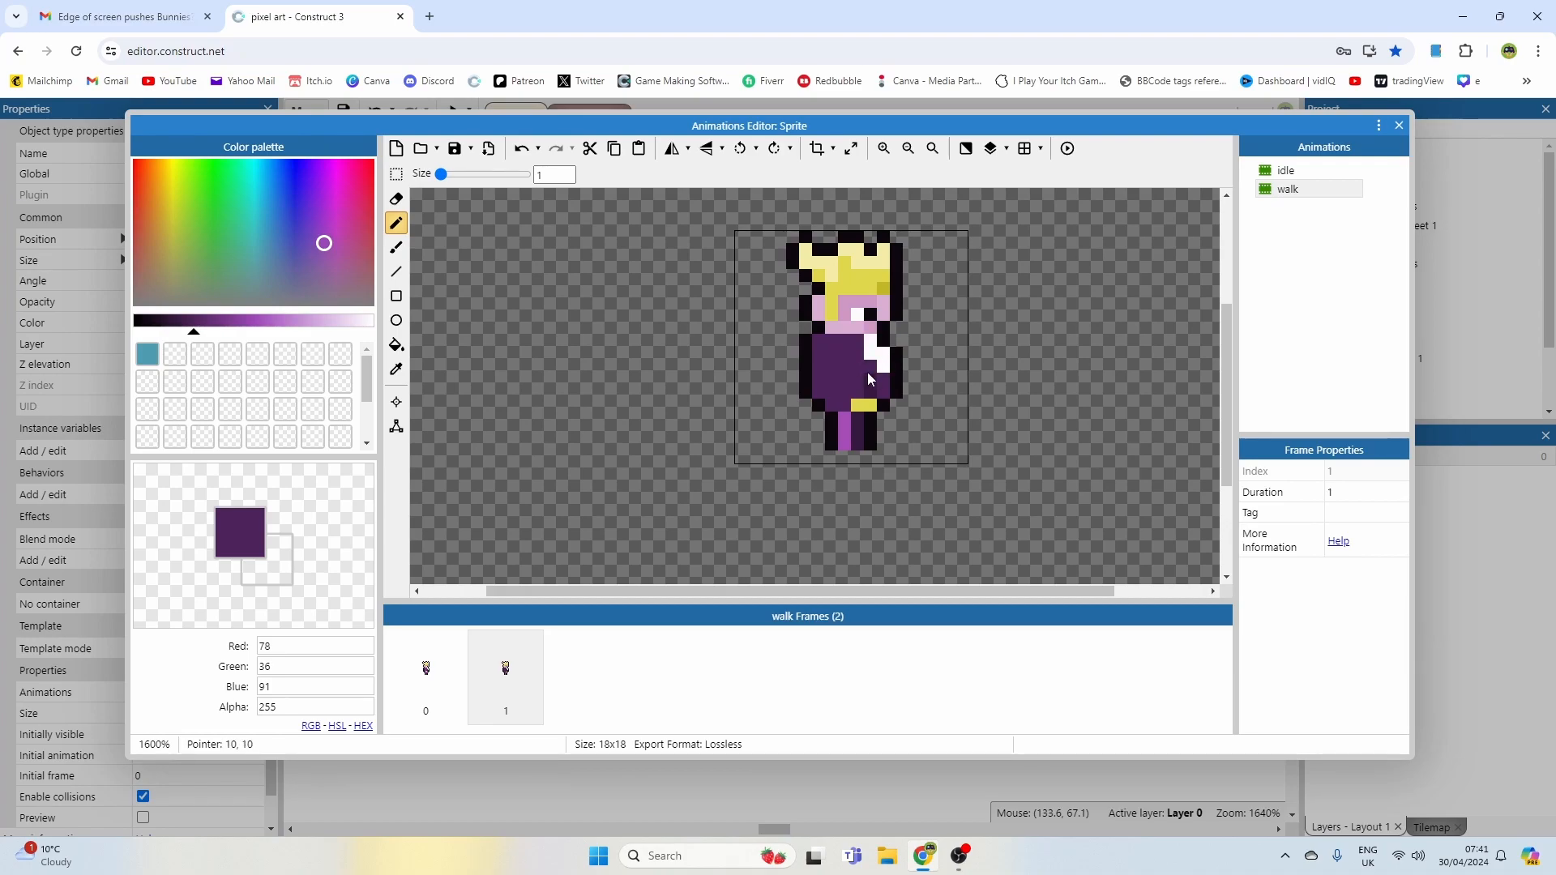
{"action": "left_click", "coordinate": [871, 393]}
Step: Pick the skin pink, paint a rear hand at the back of the second frame's torso and clear the lower legs
{"action": "left_click", "coordinate": [839, 326], "text": "alt"}
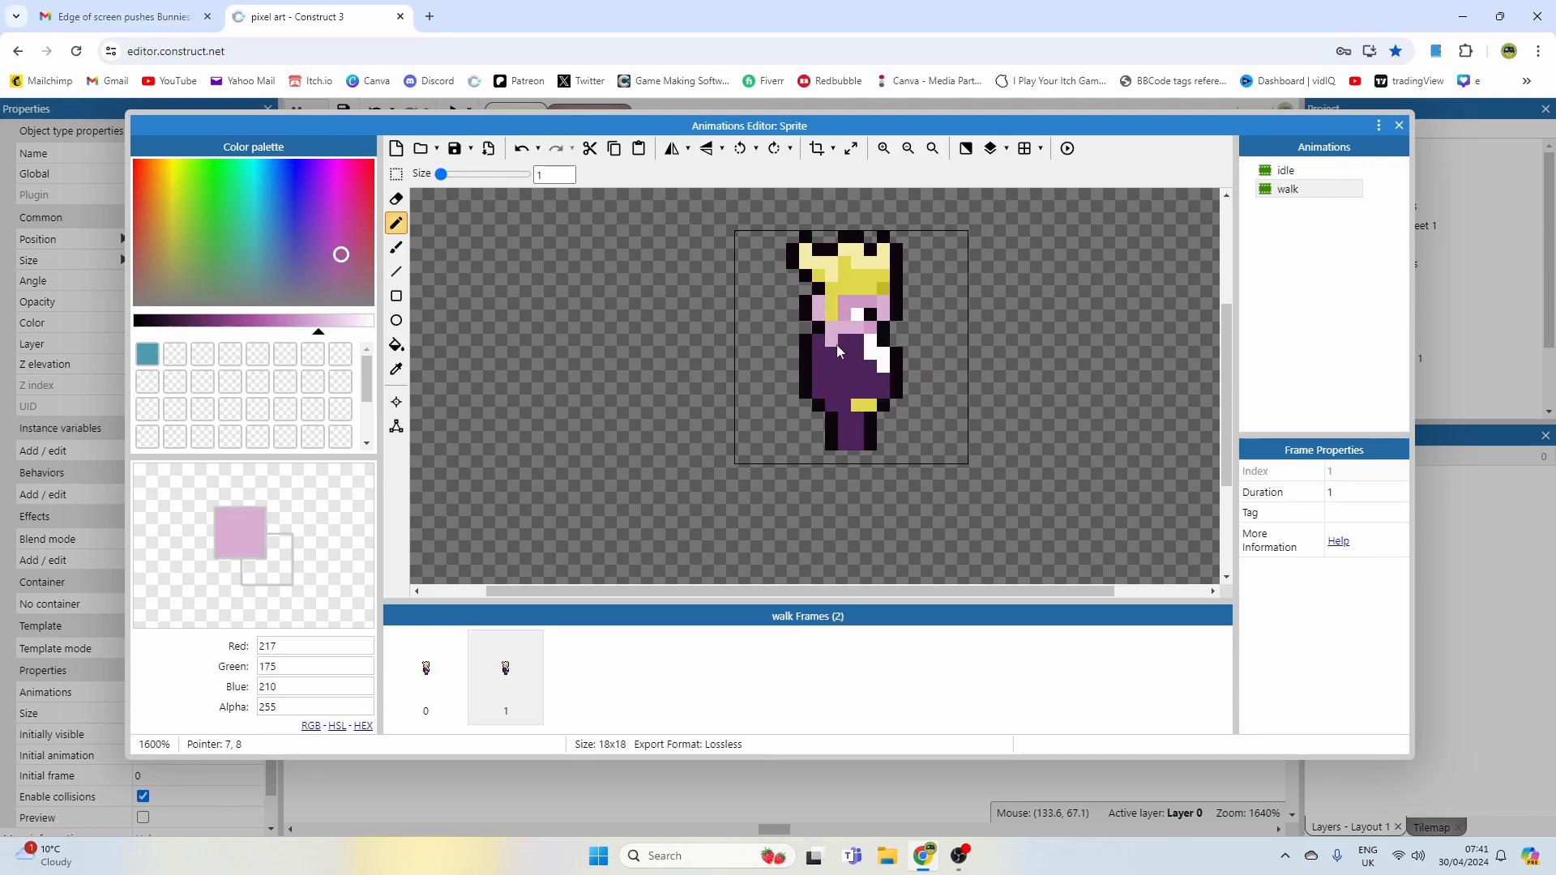
{"action": "left_click", "coordinate": [858, 445]}
{"action": "key", "text": "ctrl+z"}
{"action": "left_click", "coordinate": [843, 407]}
{"action": "left_click_drag", "start_coordinate": [808, 380], "coordinate": [836, 439]}
{"action": "right_click", "coordinate": [906, 374]}
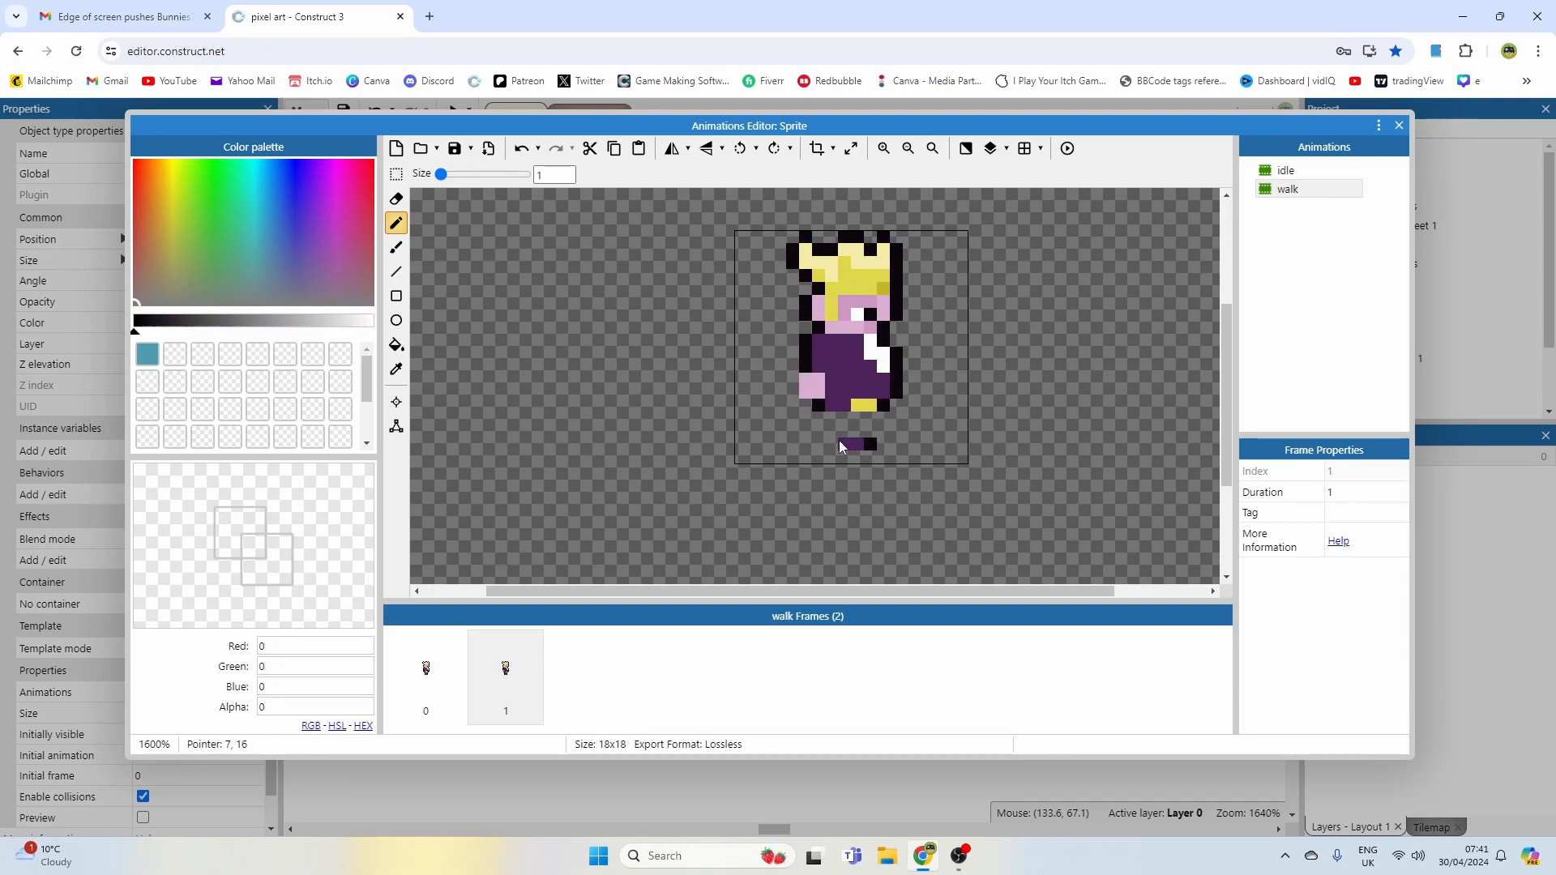
Step: Try to draw an outstretched pink arm with a black outline reaching forward from the torso
{"action": "right_click", "coordinate": [819, 380]}
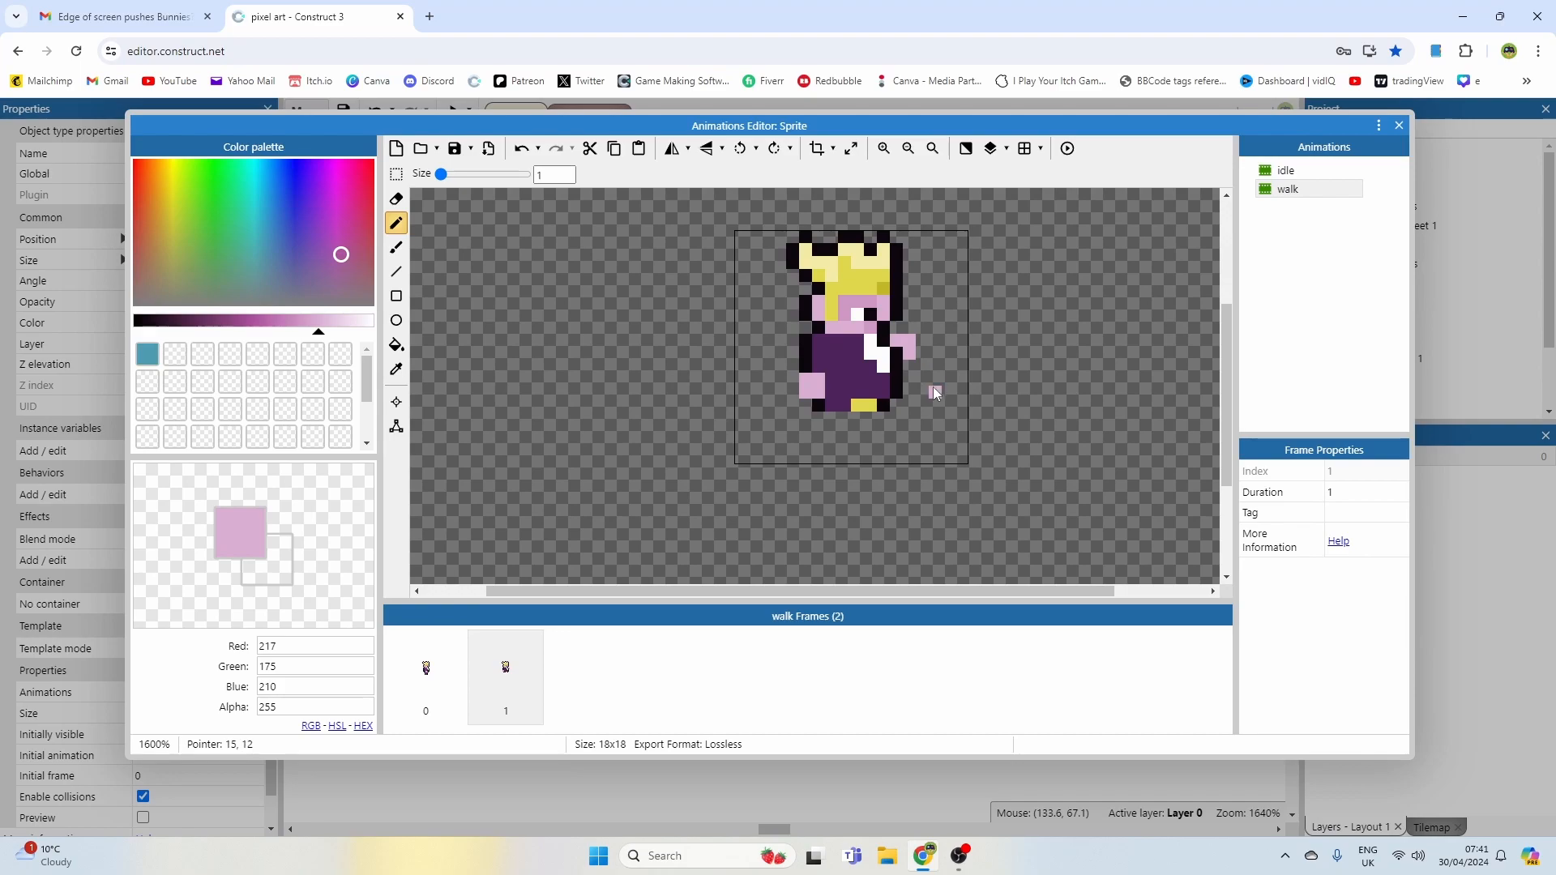
{"action": "scroll", "coordinate": [904, 336], "scroll_direction": "up", "scroll_amount": 1}
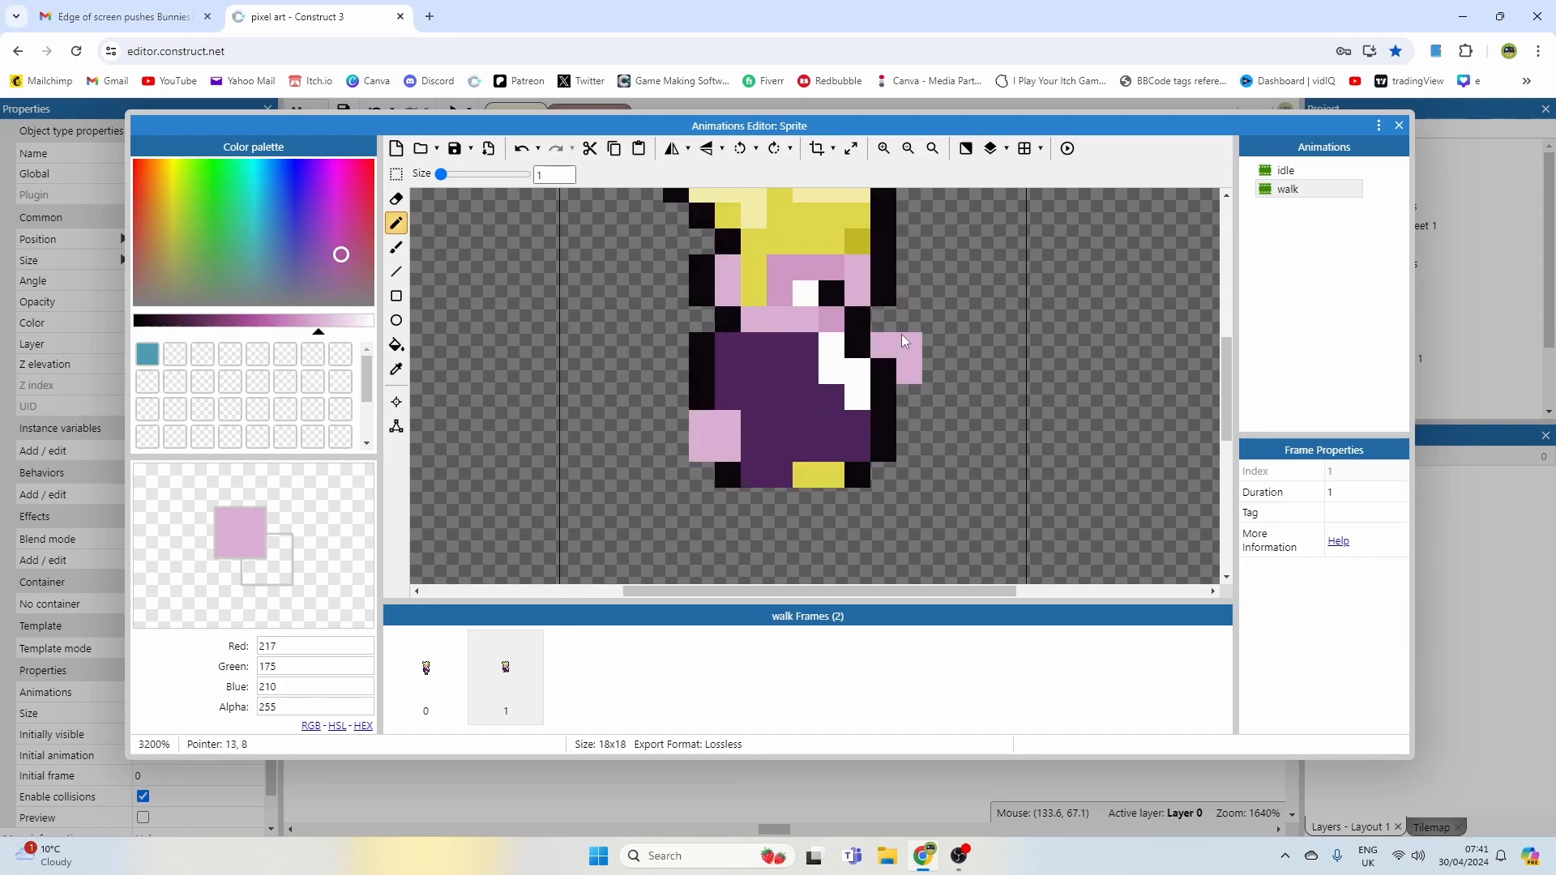
{"action": "right_click", "coordinate": [881, 298]}
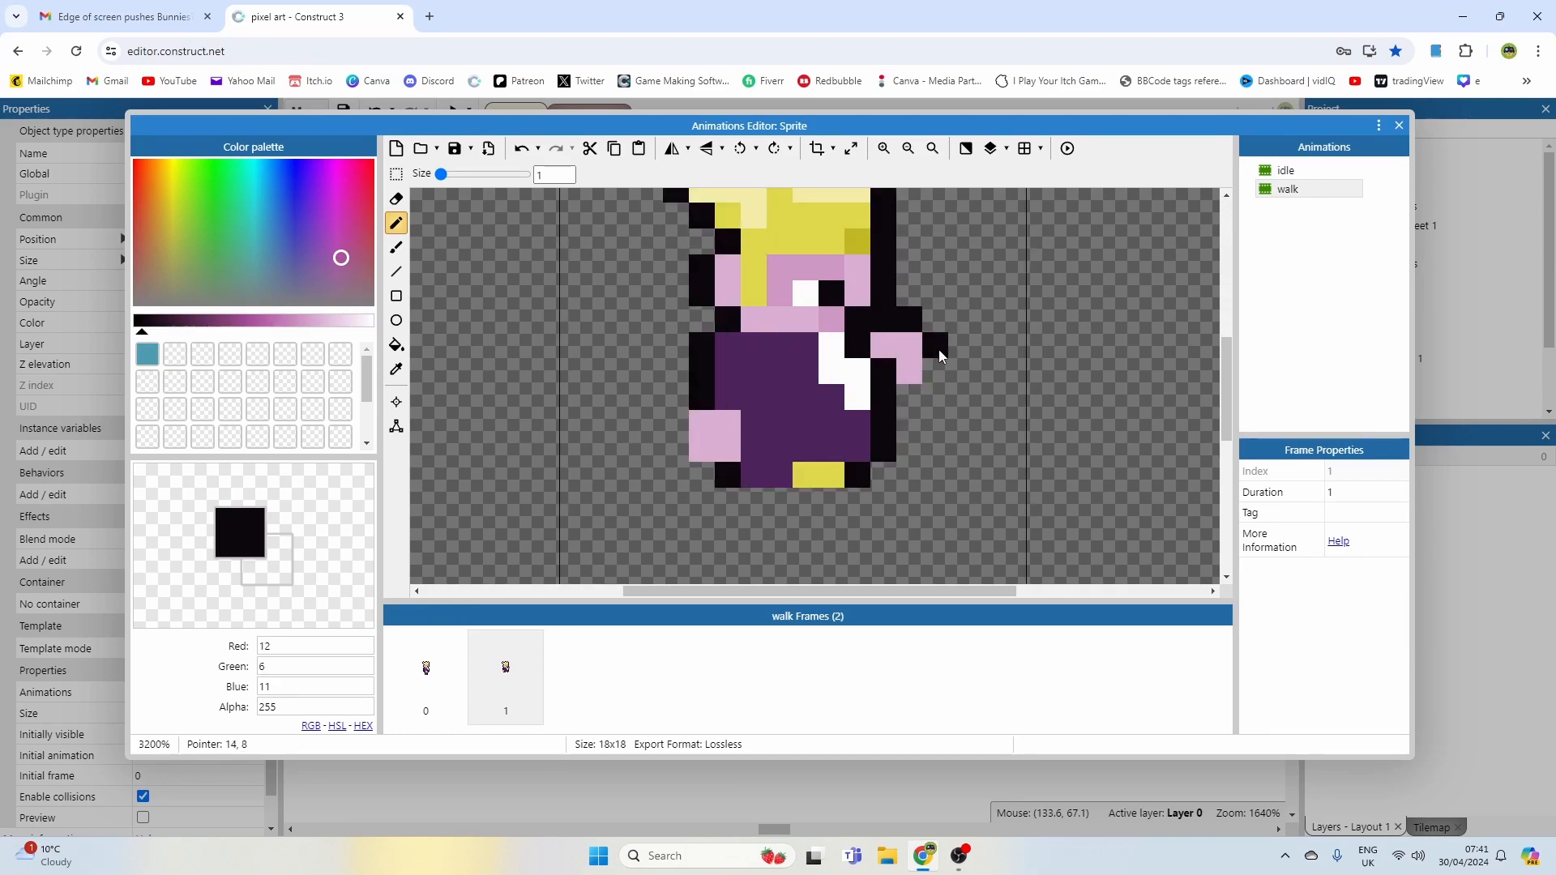
{"action": "key", "text": "ctrl+z"}
{"action": "key", "text": "ctrl+z"}
{"action": "key", "text": "ctrl+z"}
{"action": "key", "text": "ctrl+z"}
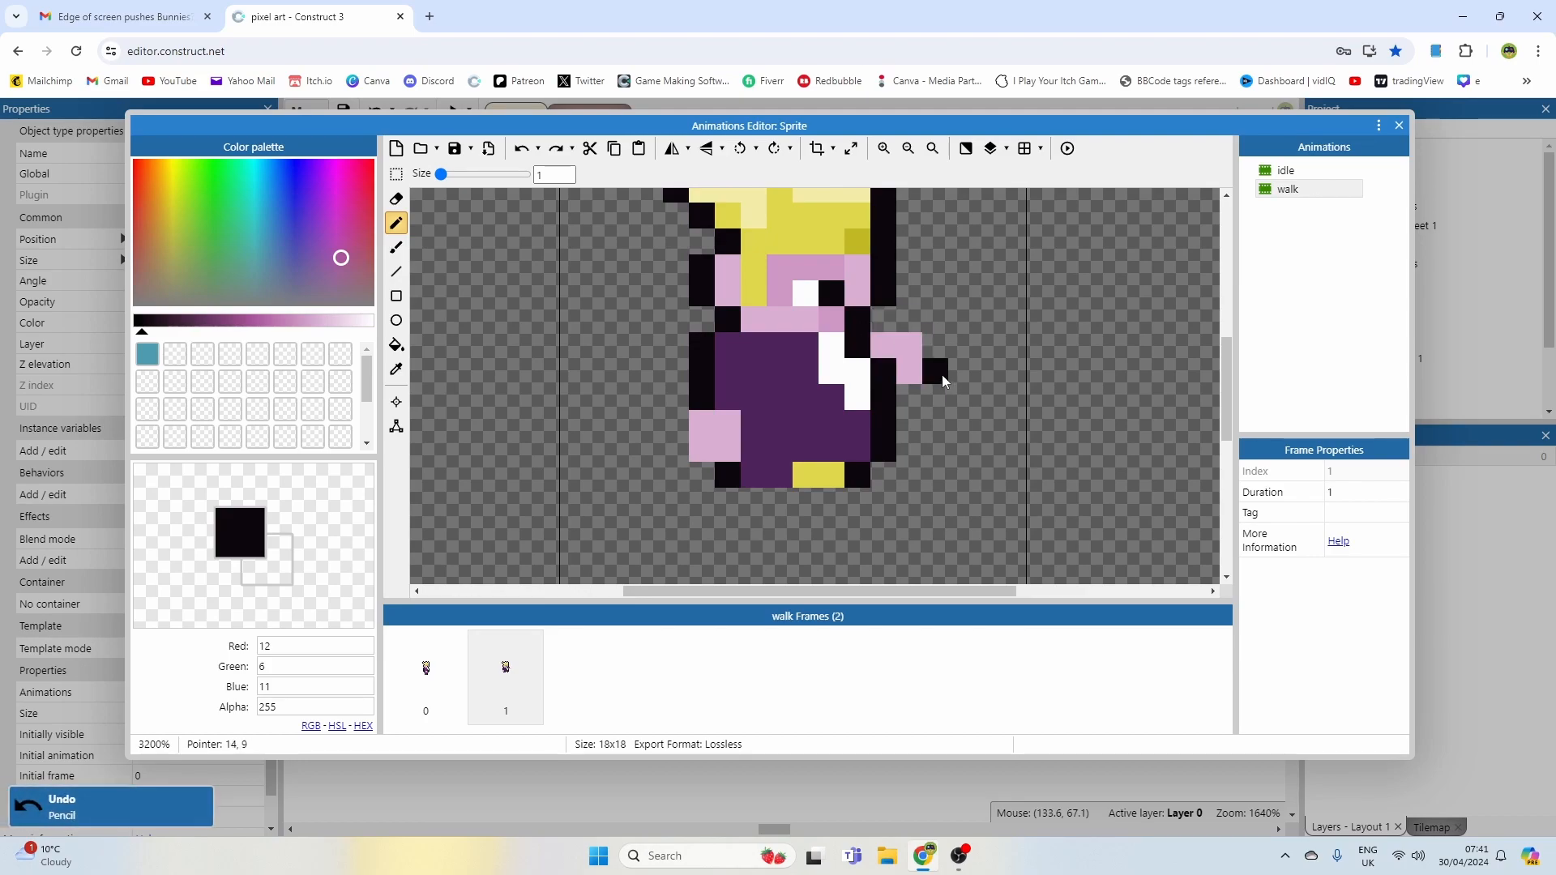
Step: Try another forward arm and hand position in skin pink beside the torso
{"action": "right_click", "coordinate": [857, 271]}
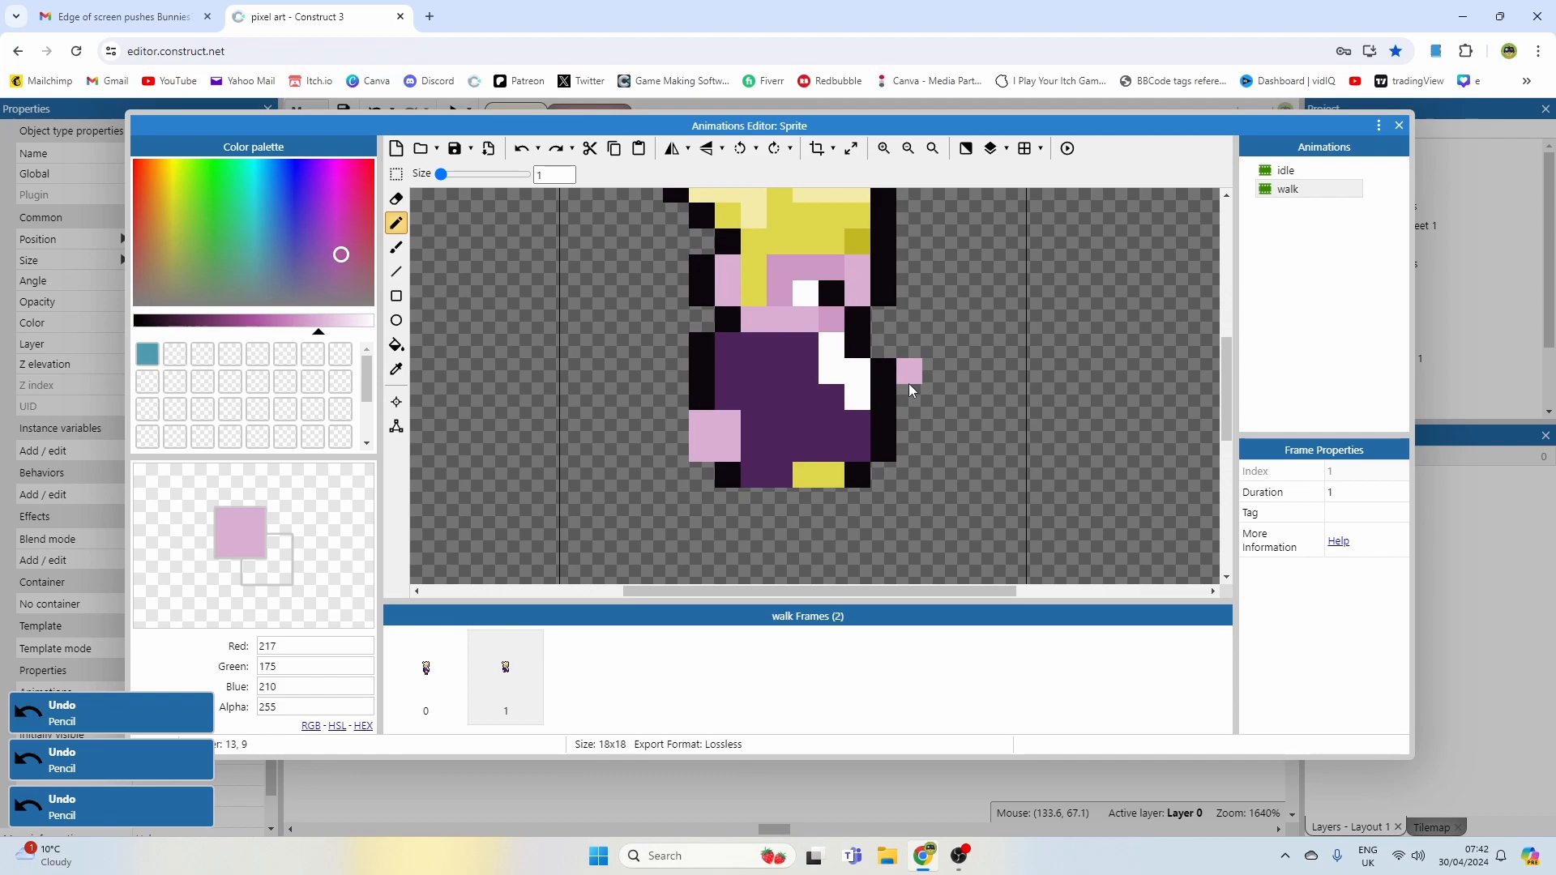
{"action": "right_click", "coordinate": [887, 373]}
{"action": "left_click", "coordinate": [899, 361]}
{"action": "key", "text": "ctrl+z"}
{"action": "key", "text": "ctrl+z"}
{"action": "key", "text": "ctrl+z"}
{"action": "key", "text": "ctrl+z"}
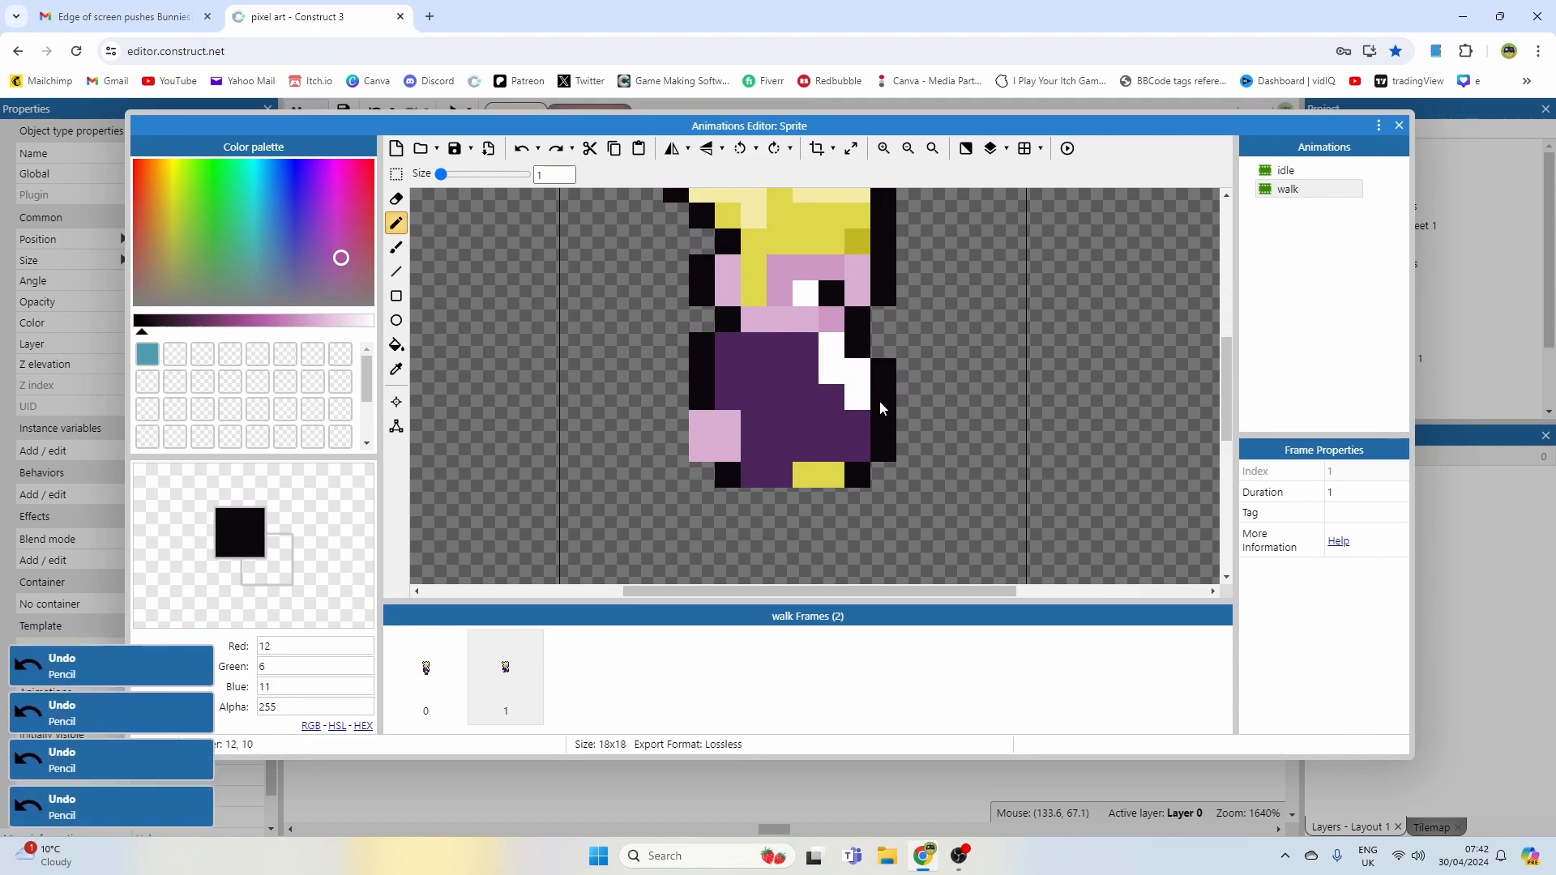
Step: Paint the front hand in skin pink hanging beside the torso and outline it in black
{"action": "right_click", "coordinate": [863, 289]}
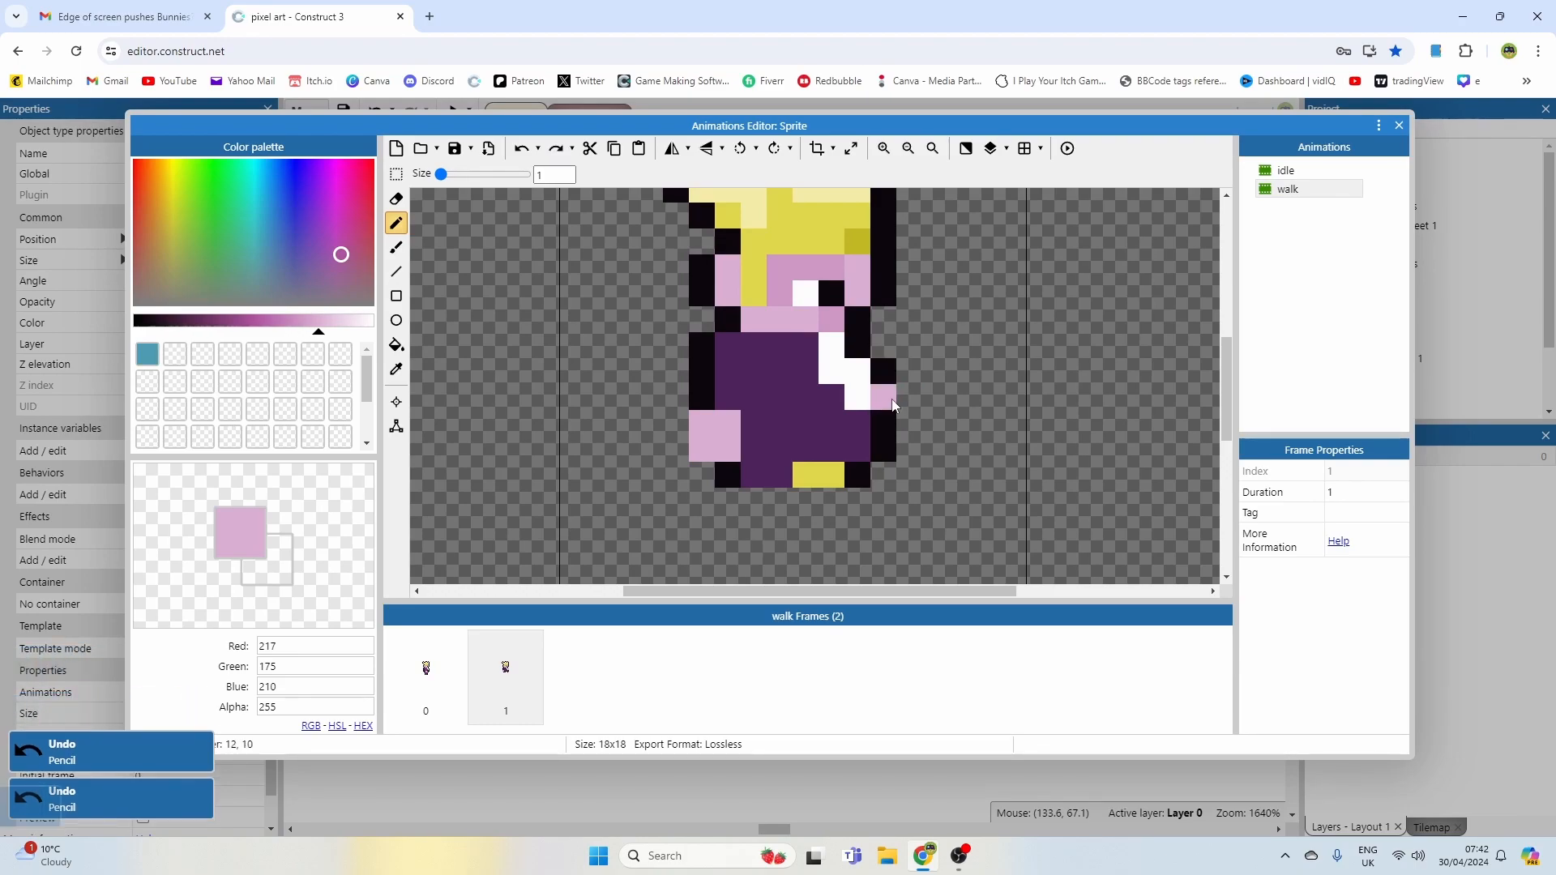
{"action": "left_click_drag", "start_coordinate": [888, 395], "coordinate": [886, 416]}
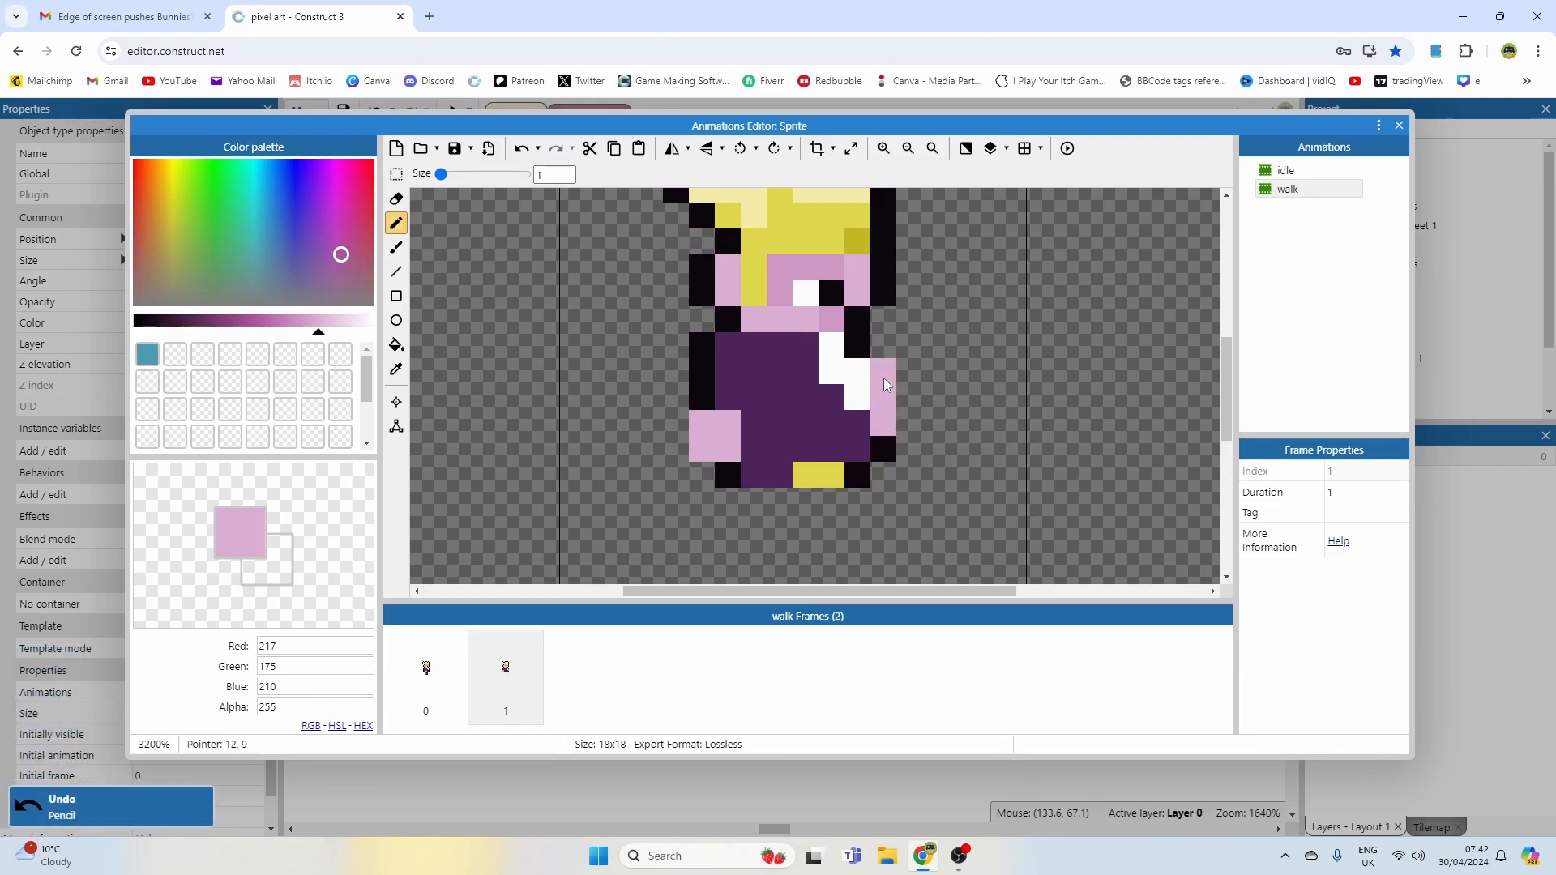
{"action": "right_click", "coordinate": [884, 377]}
{"action": "scroll", "coordinate": [950, 406], "scroll_direction": "down", "scroll_amount": 1, "text": "ctrl"}
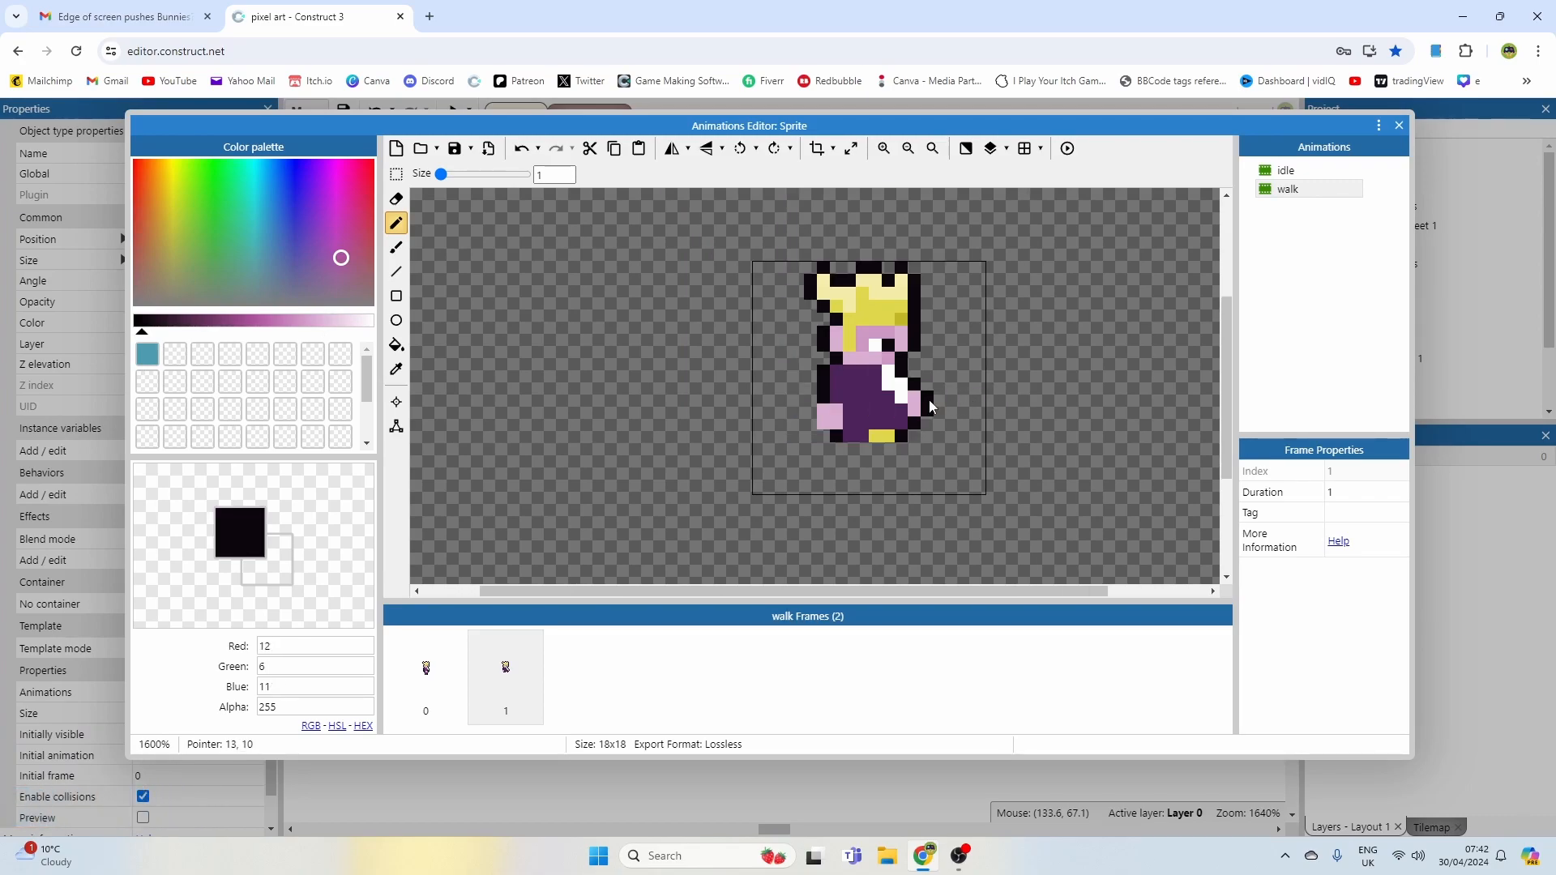
{"action": "scroll", "coordinate": [950, 397], "scroll_direction": "down", "scroll_amount": 1, "text": "ctrl"}
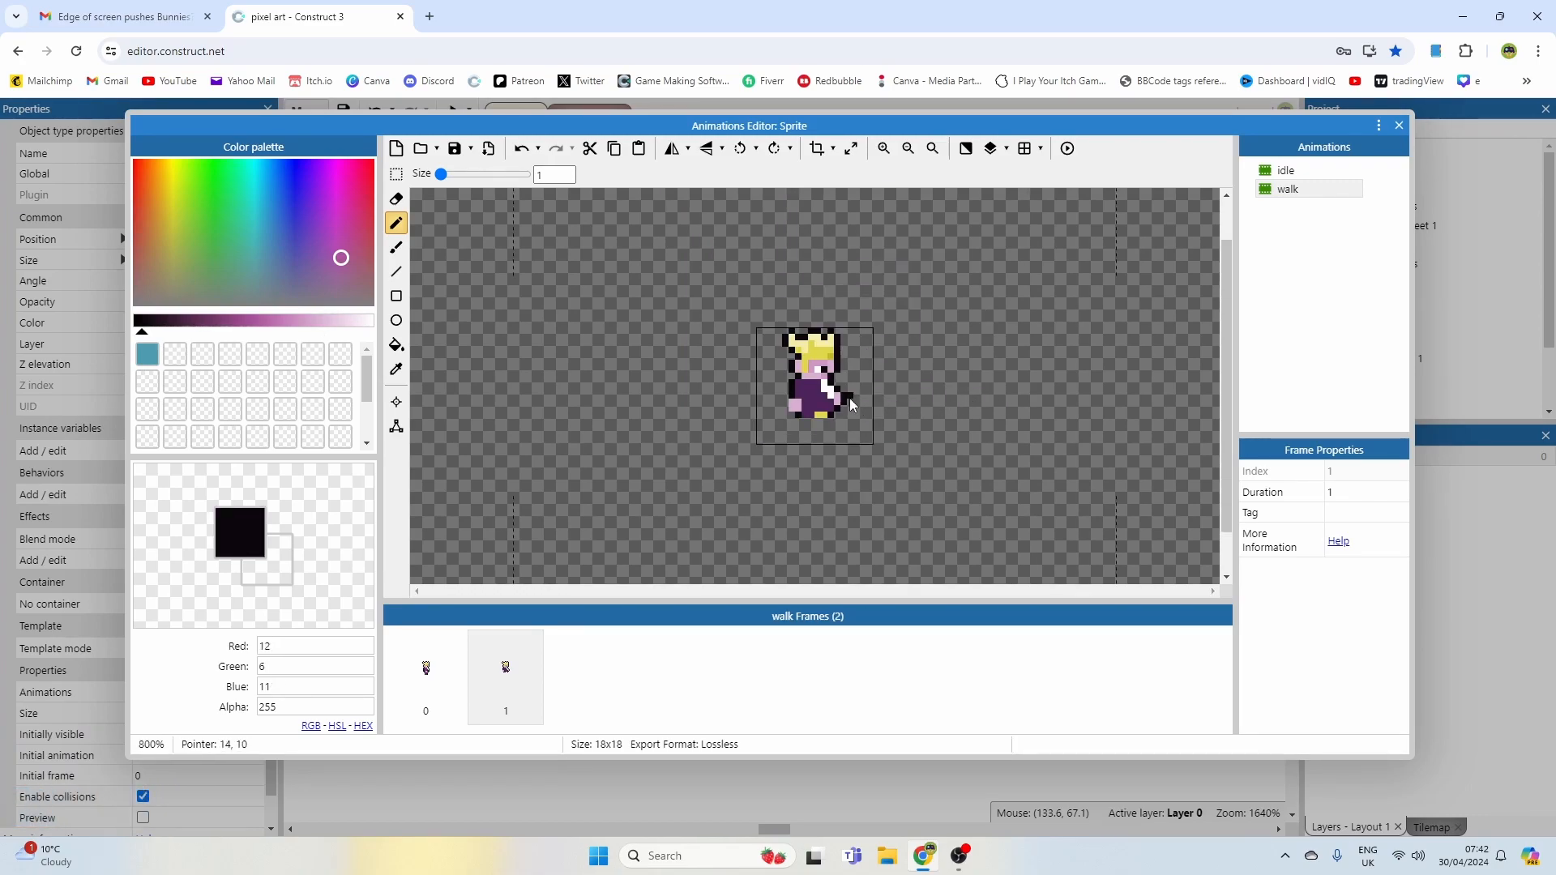
Step: Add a black outline along the back edge of the second frame's torso
{"action": "scroll", "coordinate": [827, 397], "scroll_direction": "up", "scroll_amount": 1, "text": "ctrl"}
{"action": "middle_click_drag", "start_coordinate": [817, 391], "coordinate": [866, 375]}
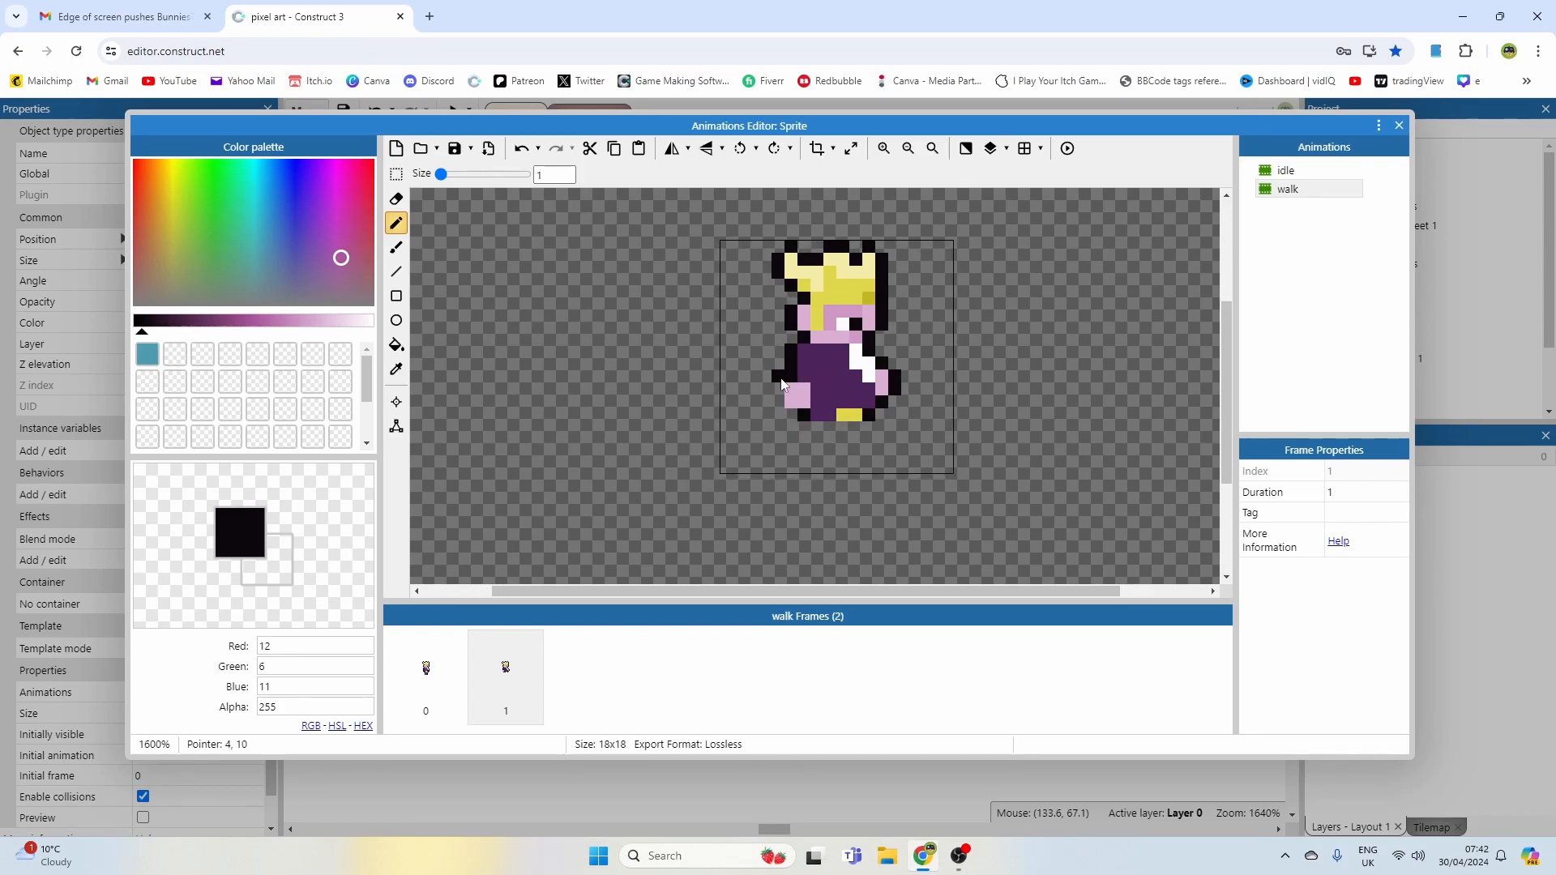
{"action": "left_click", "coordinate": [854, 360], "text": "ctrl"}
{"action": "left_click", "coordinate": [846, 353]}
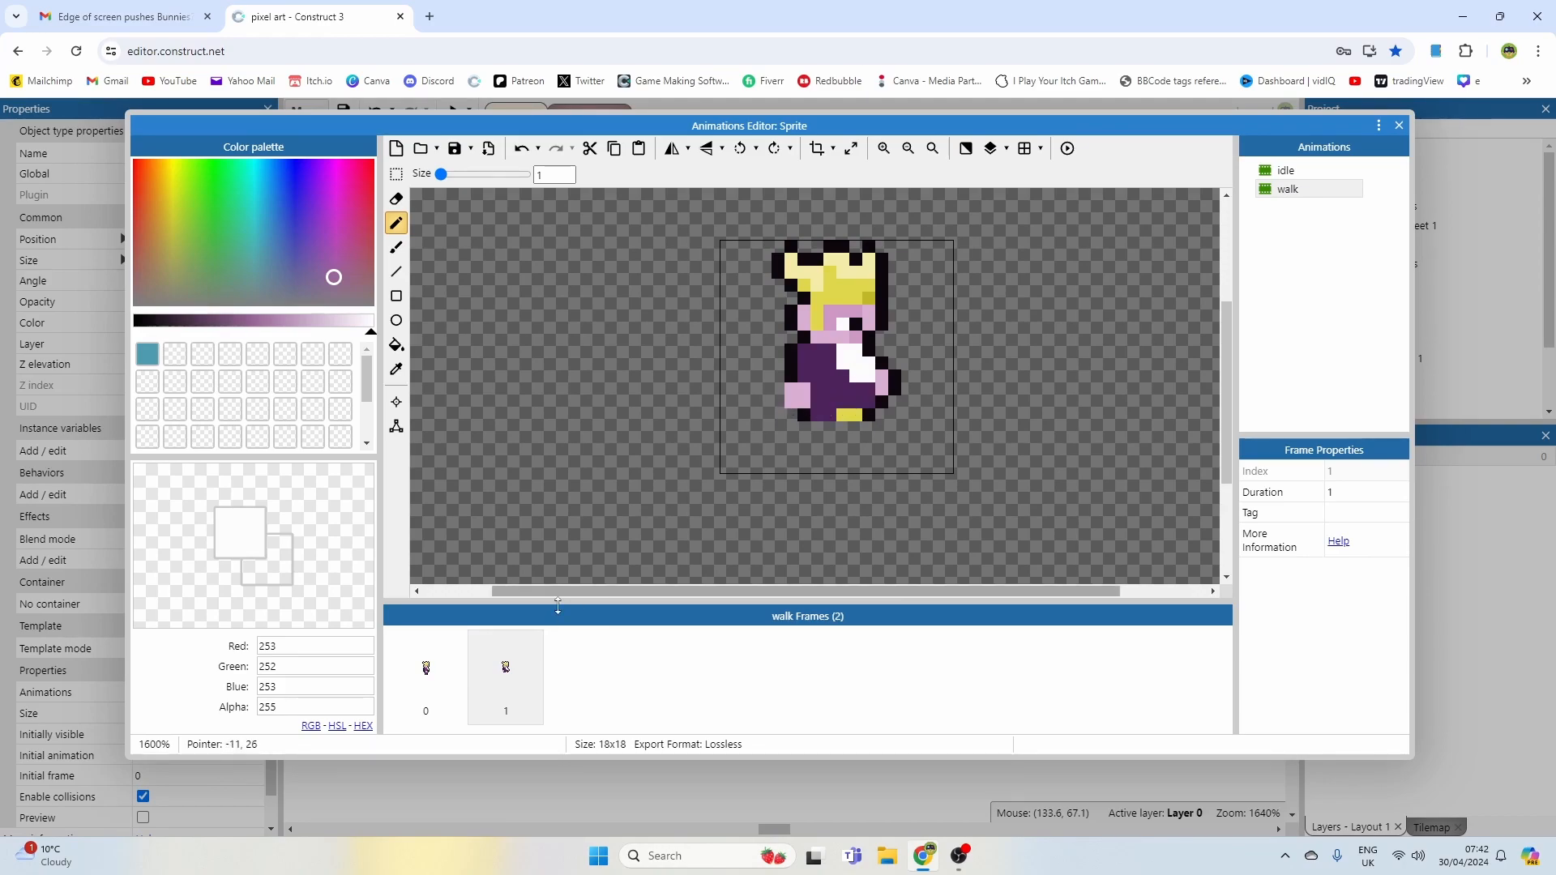
Step: Switch between the two walk frames to compare them
{"action": "left_click", "coordinate": [457, 665]}
{"action": "left_click", "coordinate": [480, 663]}
{"action": "left_click", "coordinate": [459, 653]}
{"action": "left_click", "coordinate": [471, 670]}
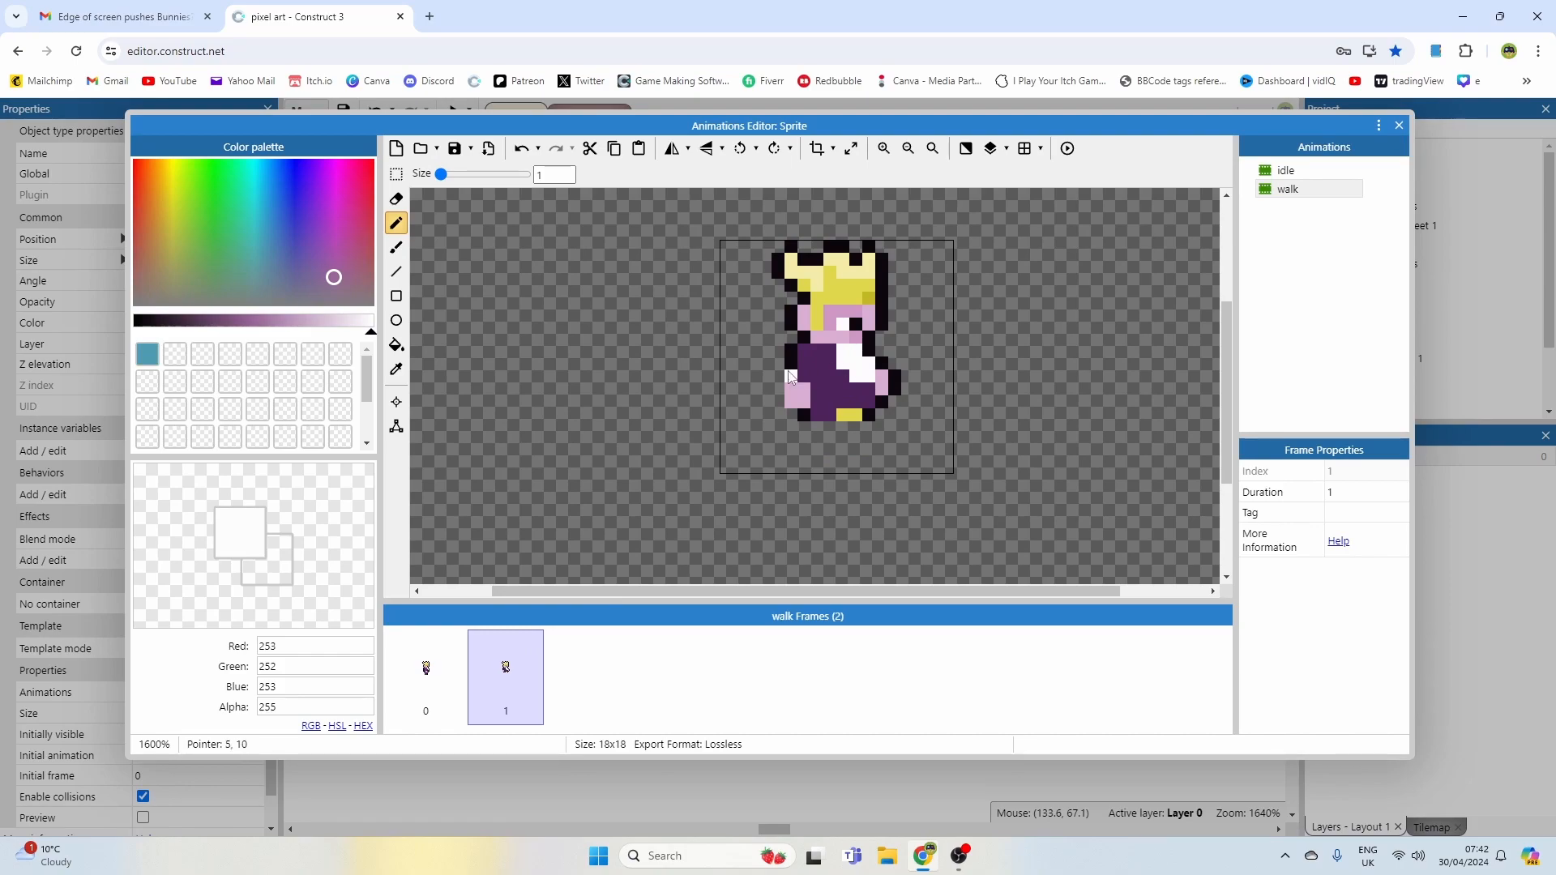
Step: Reshape the rear hand of the second frame in skin pink with a black outline
{"action": "left_click", "coordinate": [795, 393], "text": "alt"}
{"action": "left_click", "coordinate": [778, 376]}
{"action": "left_click", "coordinate": [805, 395], "text": "alt"}
{"action": "left_click", "coordinate": [804, 421], "text": "alt"}
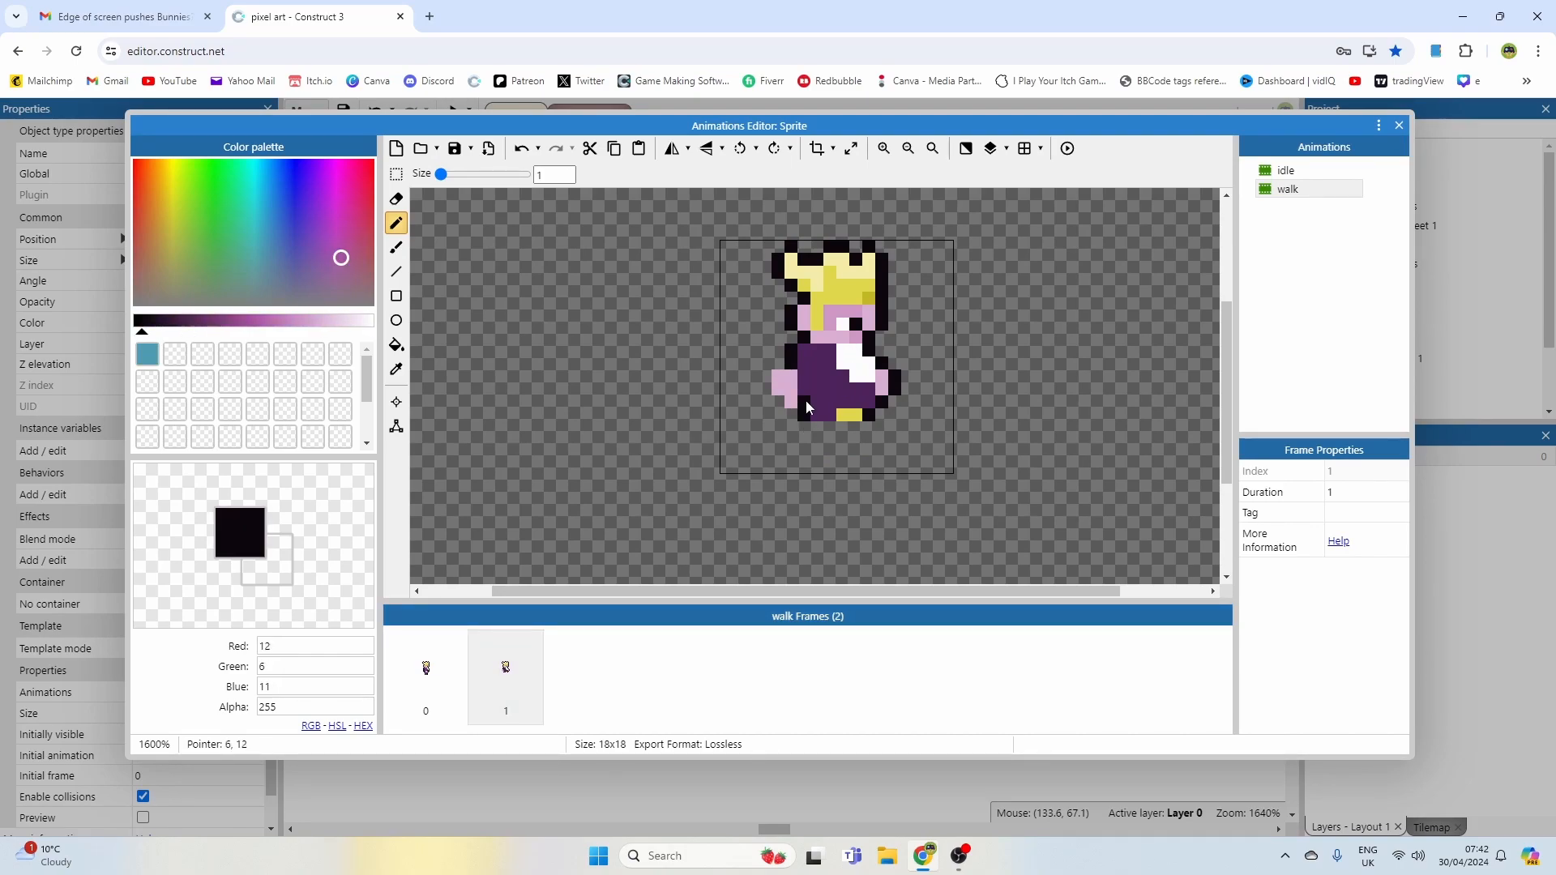
{"action": "left_click", "coordinate": [776, 413], "text": "alt"}
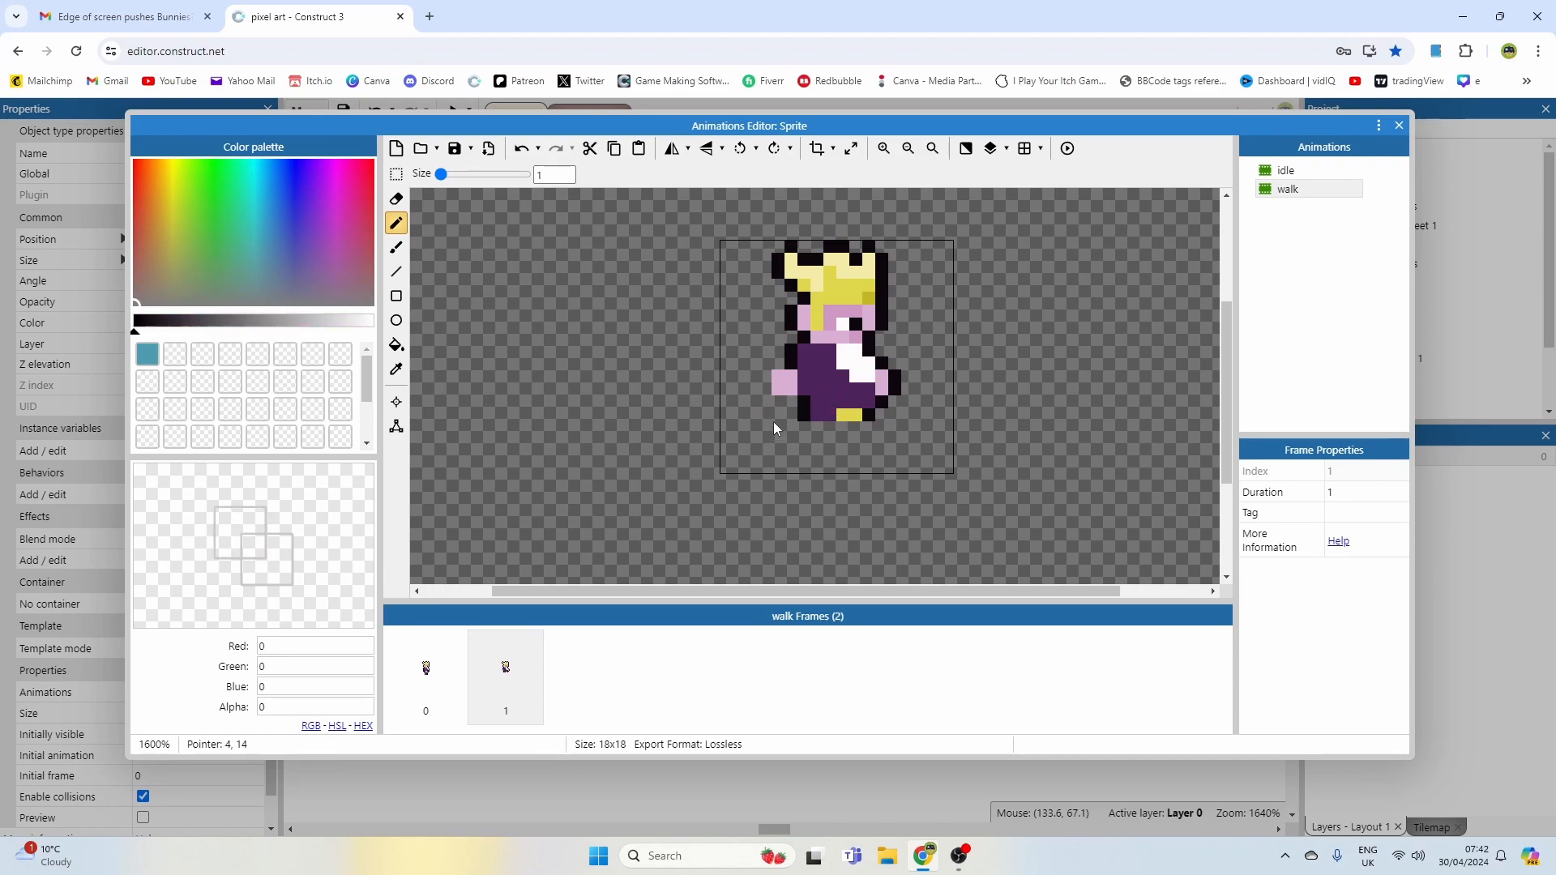
Step: Erase leftover pixels below the second walk frame's torso and open the first walk frame for editing
{"action": "left_click", "coordinate": [440, 660]}
{"action": "left_click", "coordinate": [480, 661]}
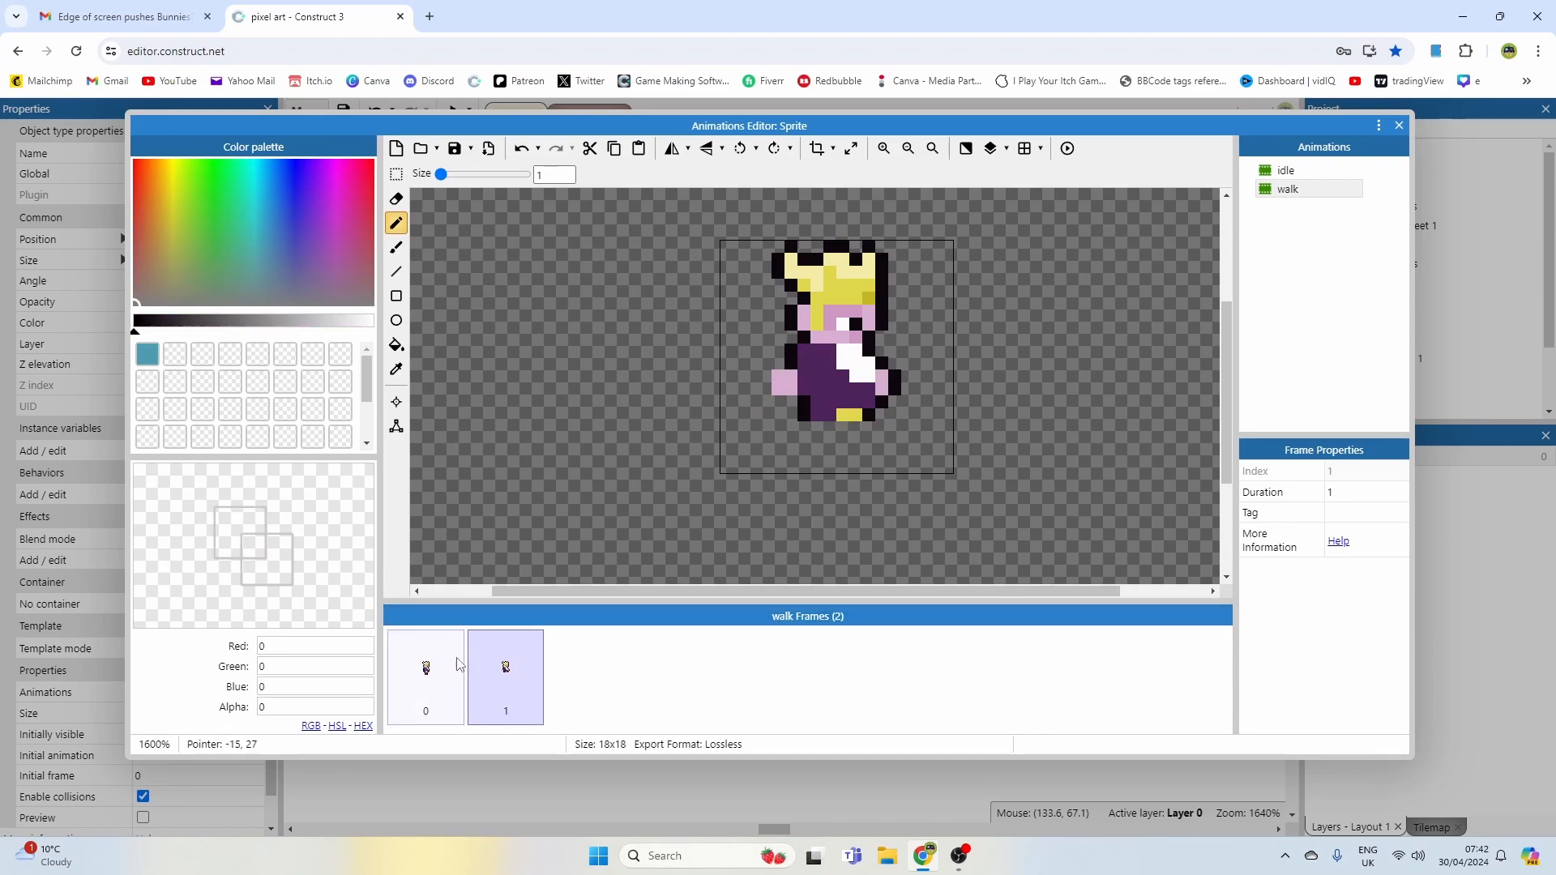
{"action": "left_click", "coordinate": [804, 415], "text": "alt"}
{"action": "middle_click_drag", "start_coordinate": [836, 428], "coordinate": [800, 382]}
{"action": "scroll", "coordinate": [814, 397], "scroll_direction": "up", "scroll_amount": 1}
{"action": "left_click", "coordinate": [425, 677]}
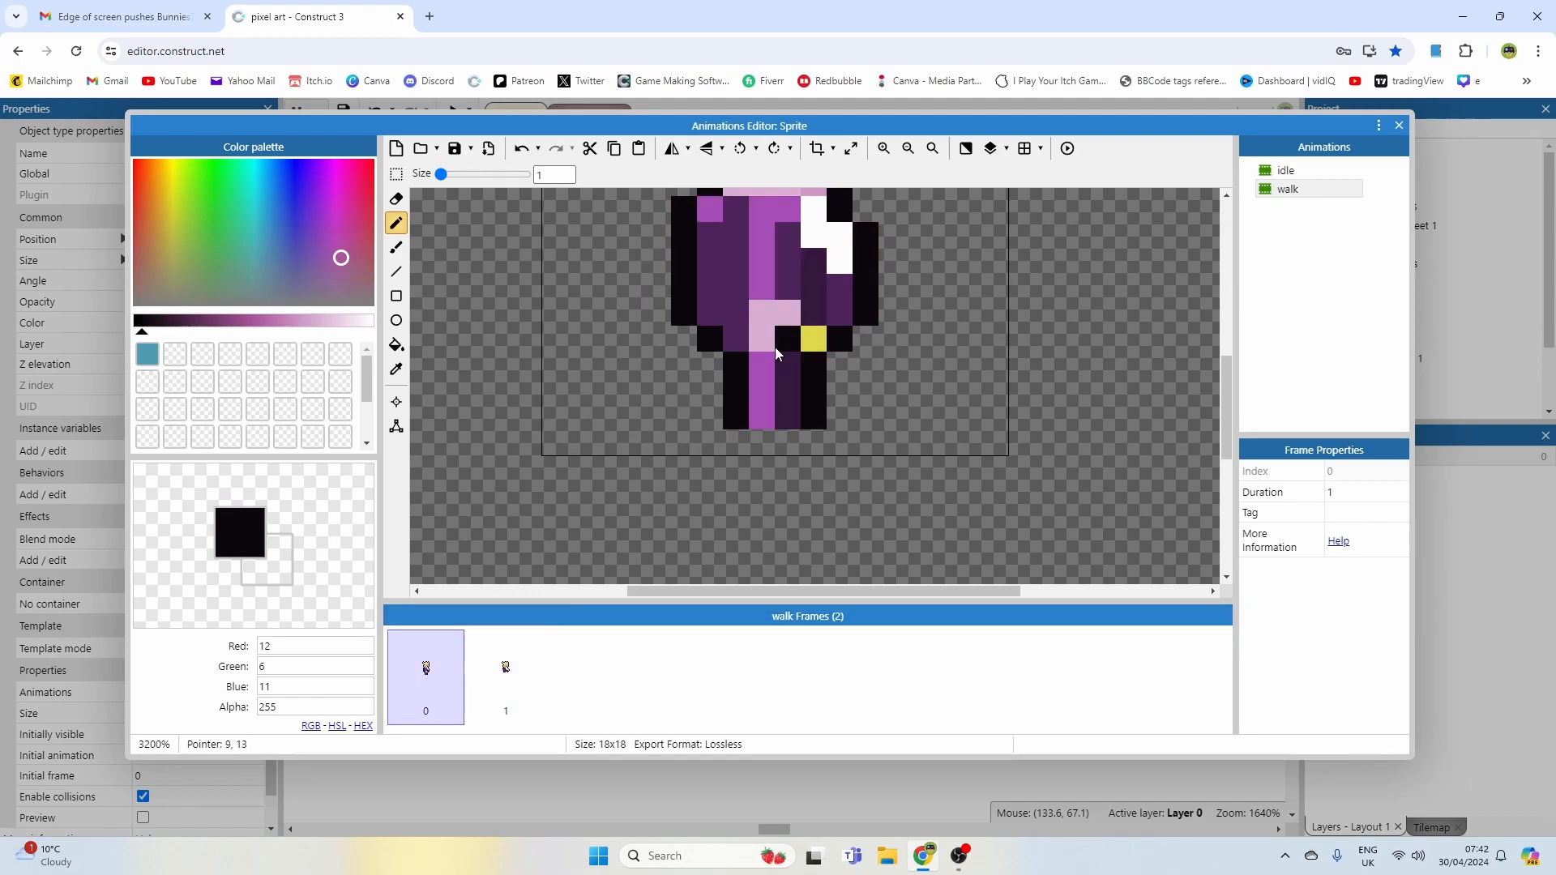
Step: Place a black pixel below the second walk frame's torso, switching between the two frames
{"action": "left_click", "coordinate": [534, 636]}
{"action": "middle_click_drag", "start_coordinate": [781, 395], "coordinate": [799, 440]}
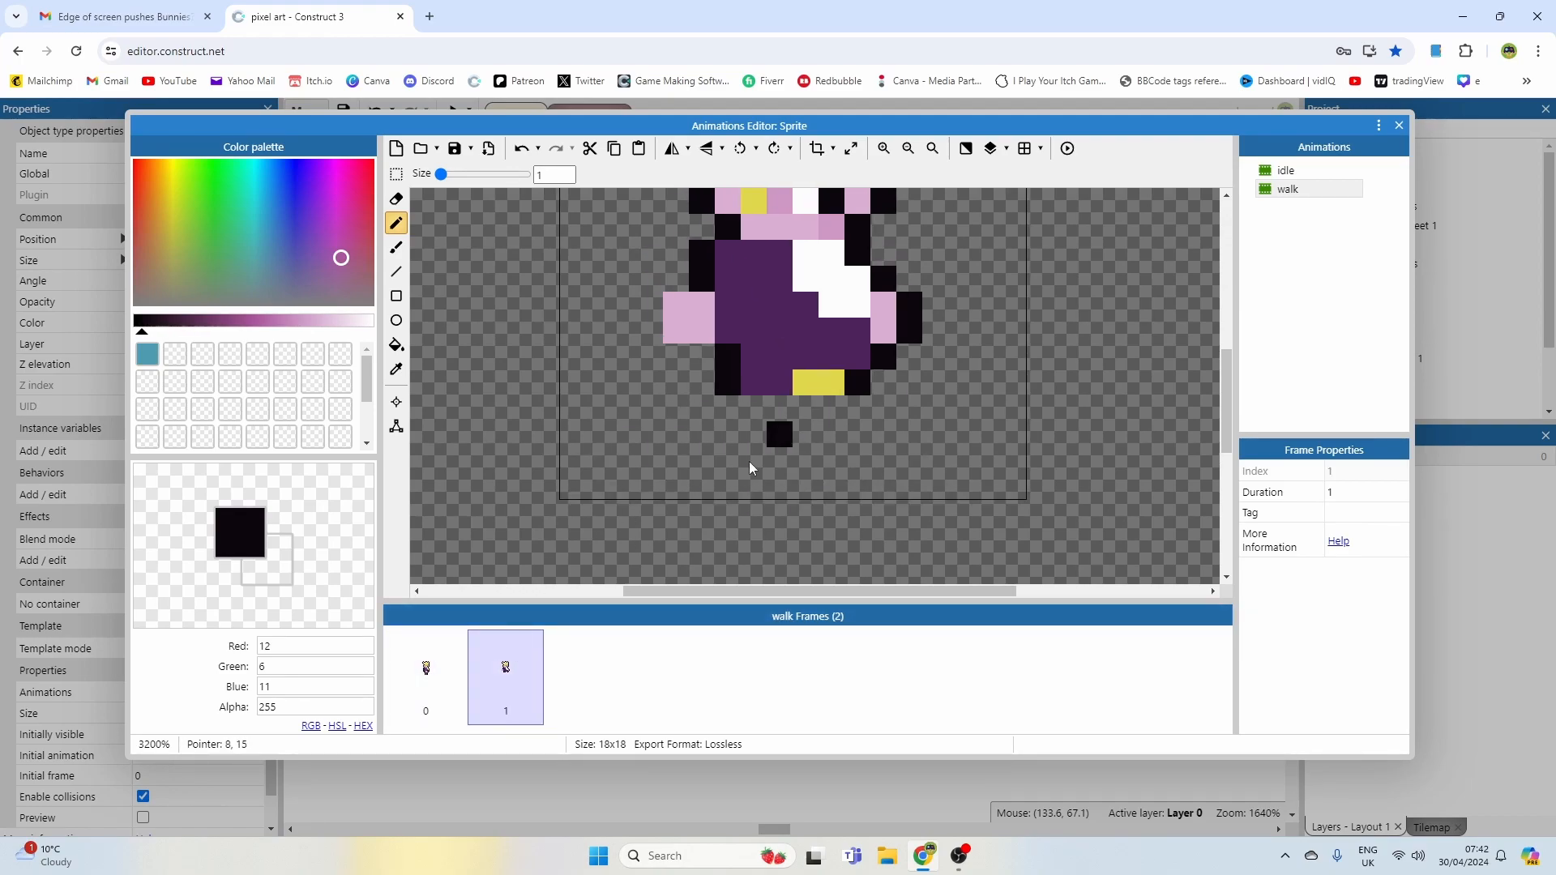
{"action": "left_click", "coordinate": [454, 643]}
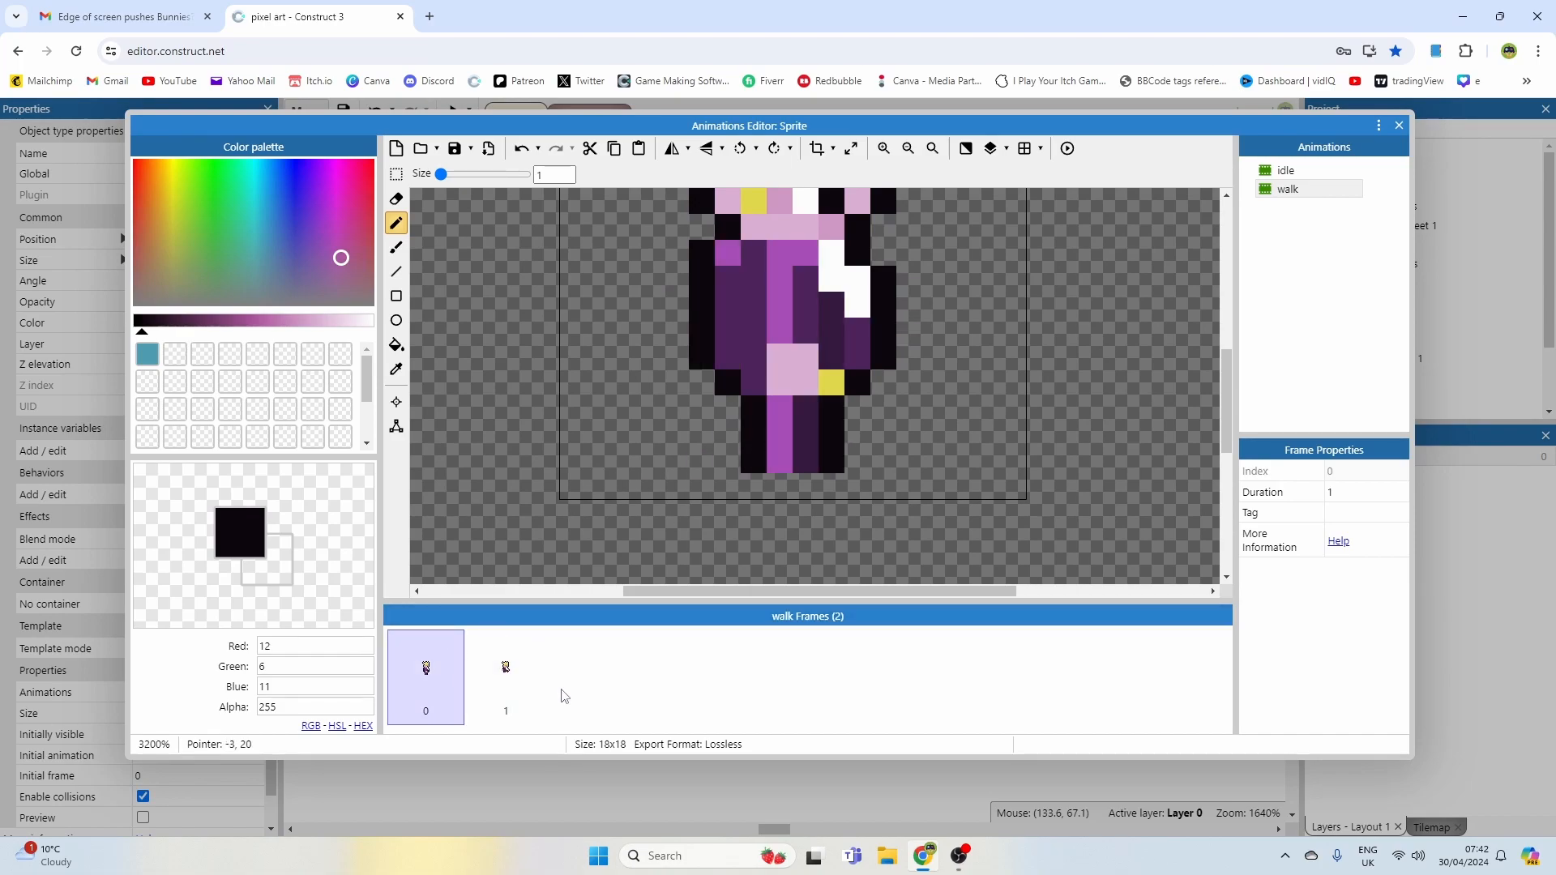
{"action": "left_click", "coordinate": [506, 673]}
Step: Try drawing two diagonal black leg lines on the second walk frame, then undo them
{"action": "left_click_drag", "start_coordinate": [744, 411], "coordinate": [672, 488]}
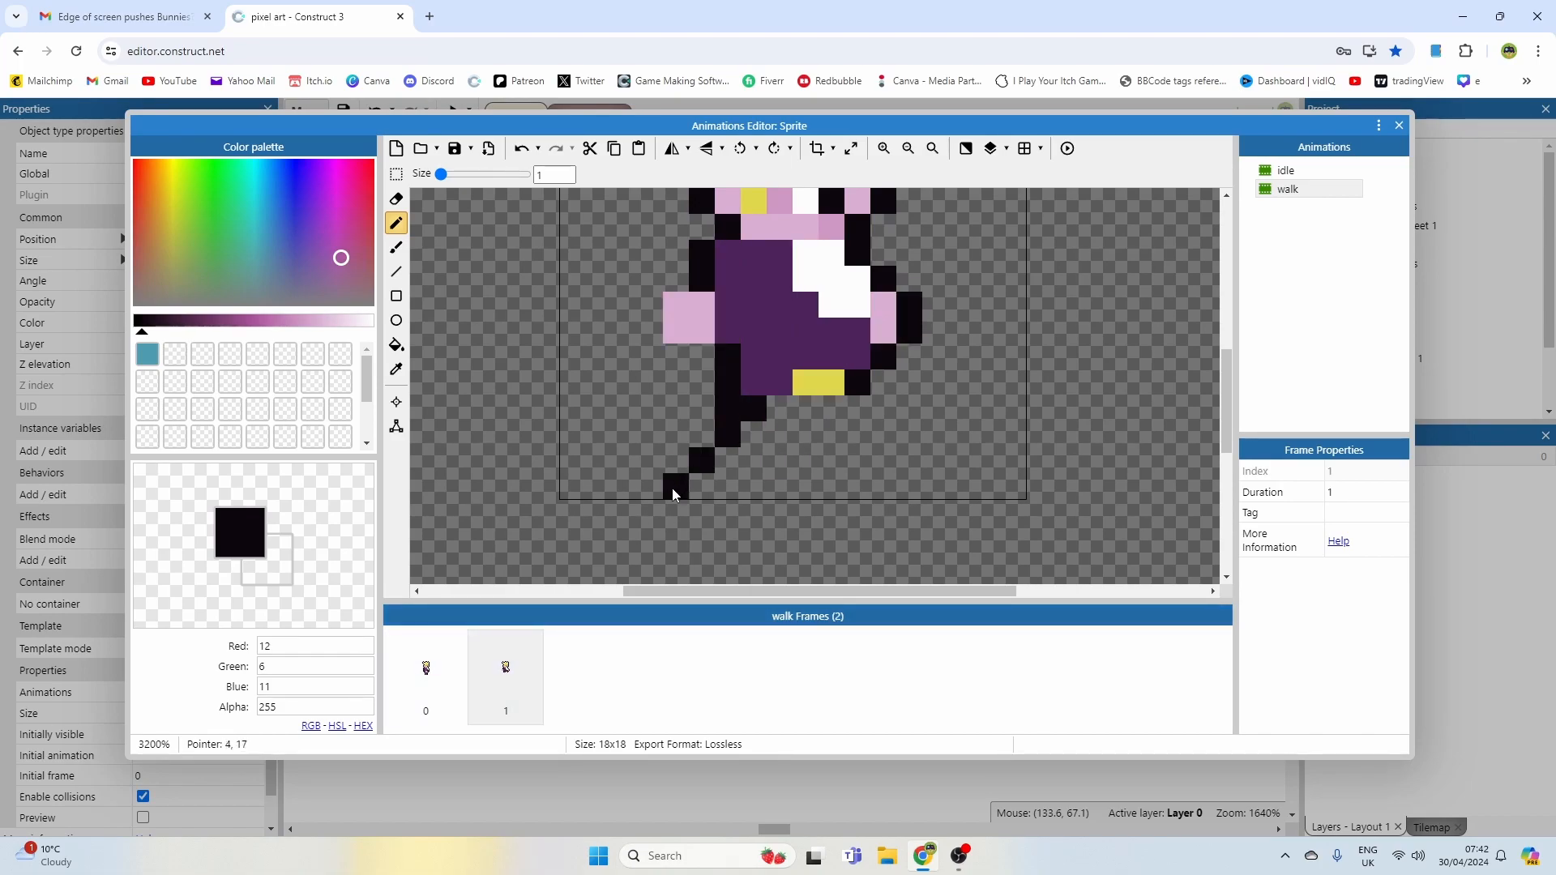
{"action": "left_click_drag", "start_coordinate": [847, 410], "coordinate": [931, 497]}
{"action": "scroll", "coordinate": [926, 411], "scroll_direction": "down", "scroll_amount": 1, "text": "ctrl"}
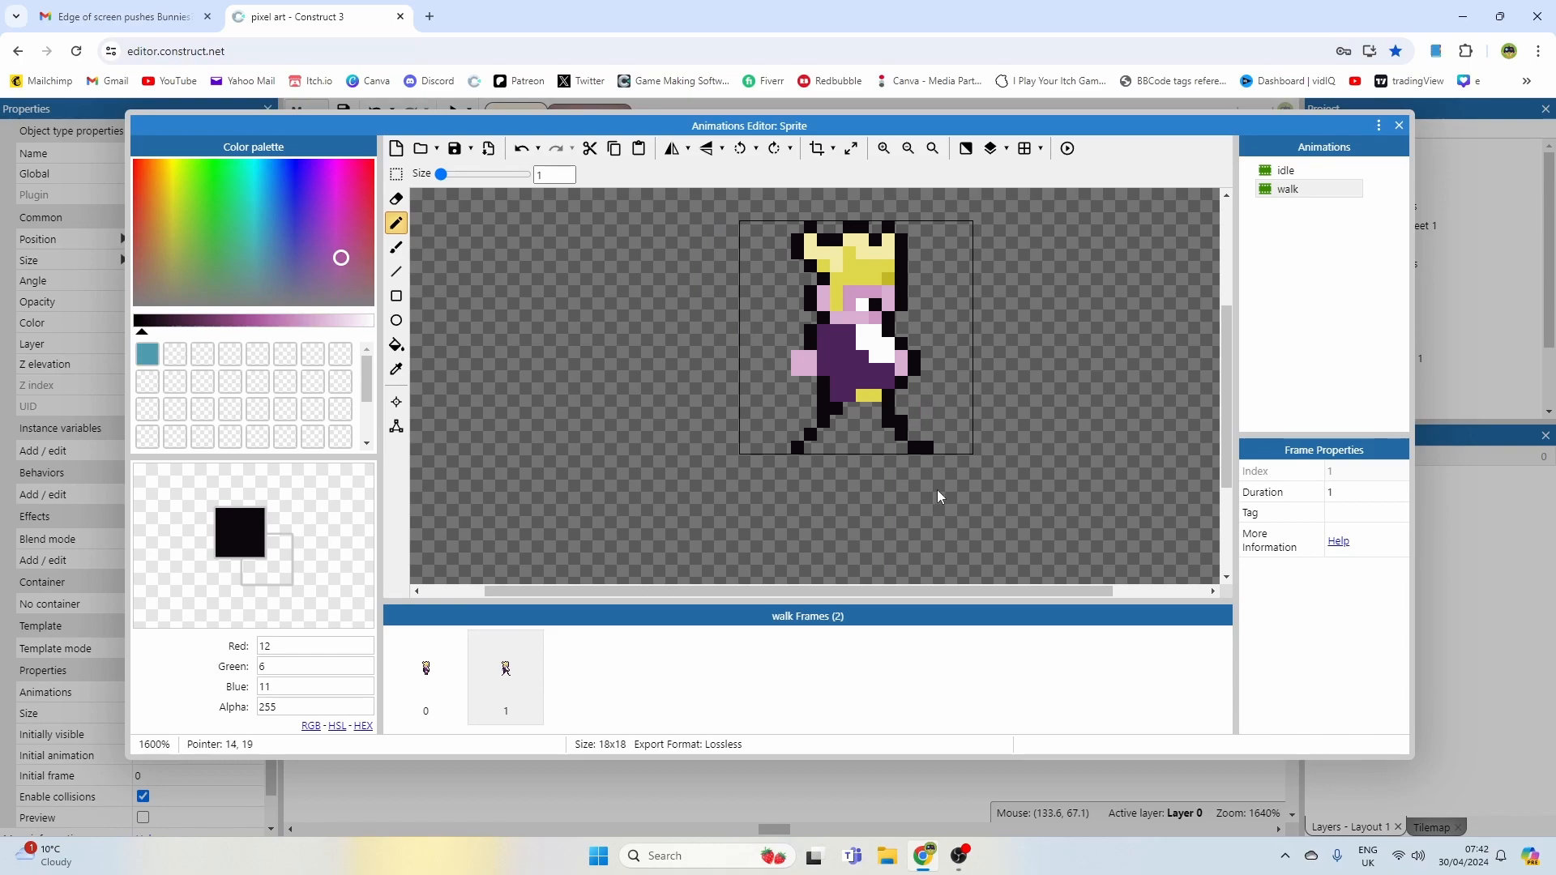
{"action": "left_click", "coordinate": [454, 683]}
{"action": "left_click", "coordinate": [504, 682]}
{"action": "left_click", "coordinate": [454, 672]}
{"action": "key", "text": "ctrl+z"}
{"action": "key", "text": "ctrl+z"}
{"action": "key", "text": "ctrl+z"}
{"action": "key", "text": "ctrl+z"}
Step: Draw a vertical black line for the front leg of the second walk frame
{"action": "scroll", "coordinate": [892, 415], "scroll_direction": "up", "scroll_amount": 1, "text": "ctrl"}
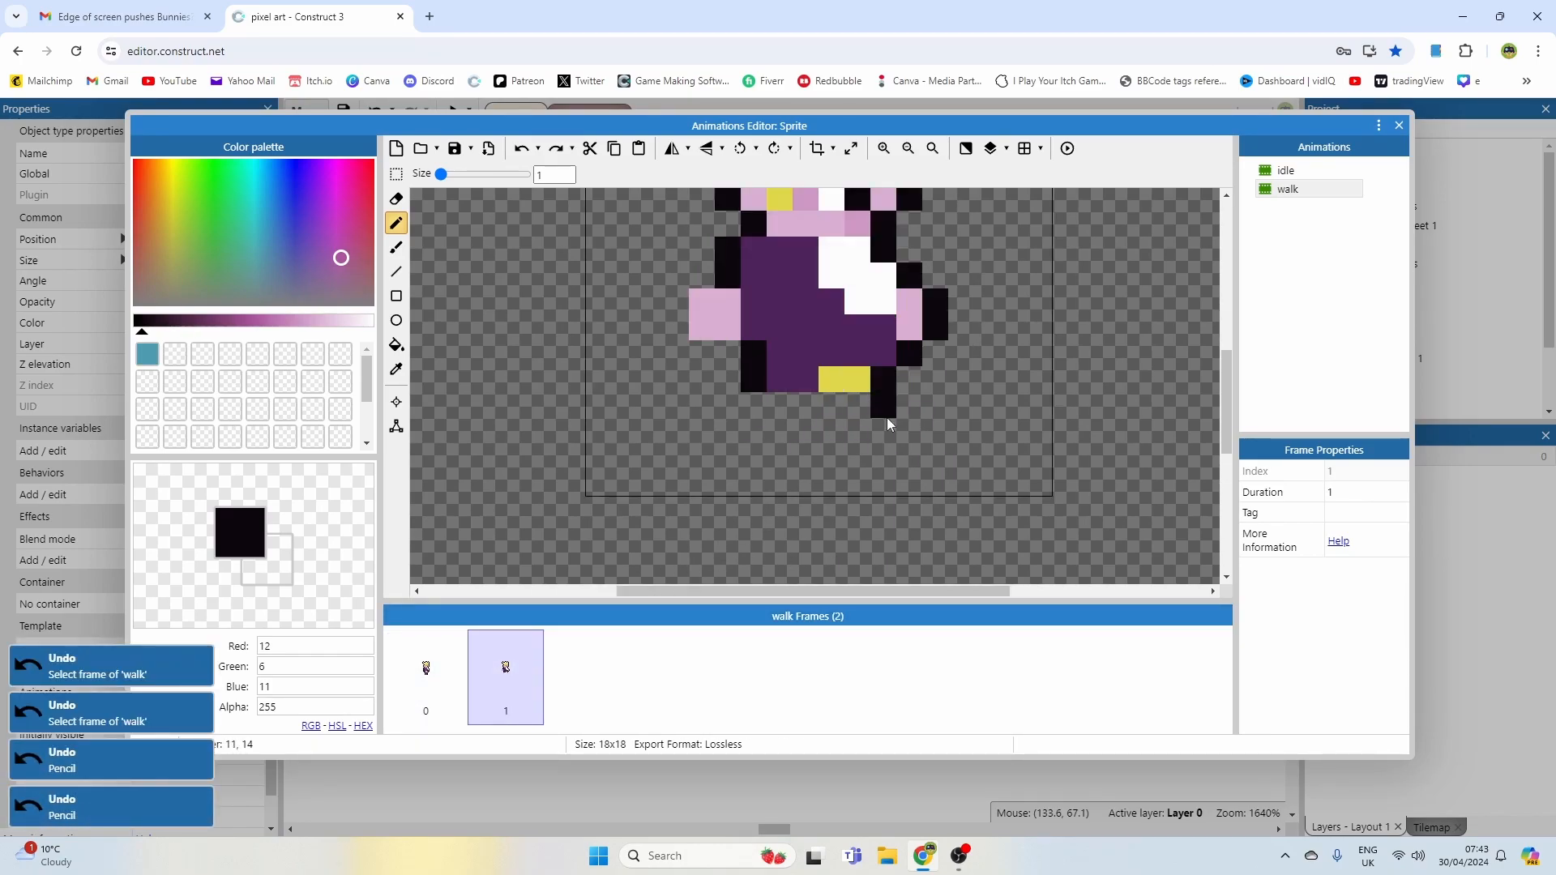
{"action": "left_click", "coordinate": [903, 476]}
{"action": "left_click_drag", "start_coordinate": [903, 478], "coordinate": [901, 399]}
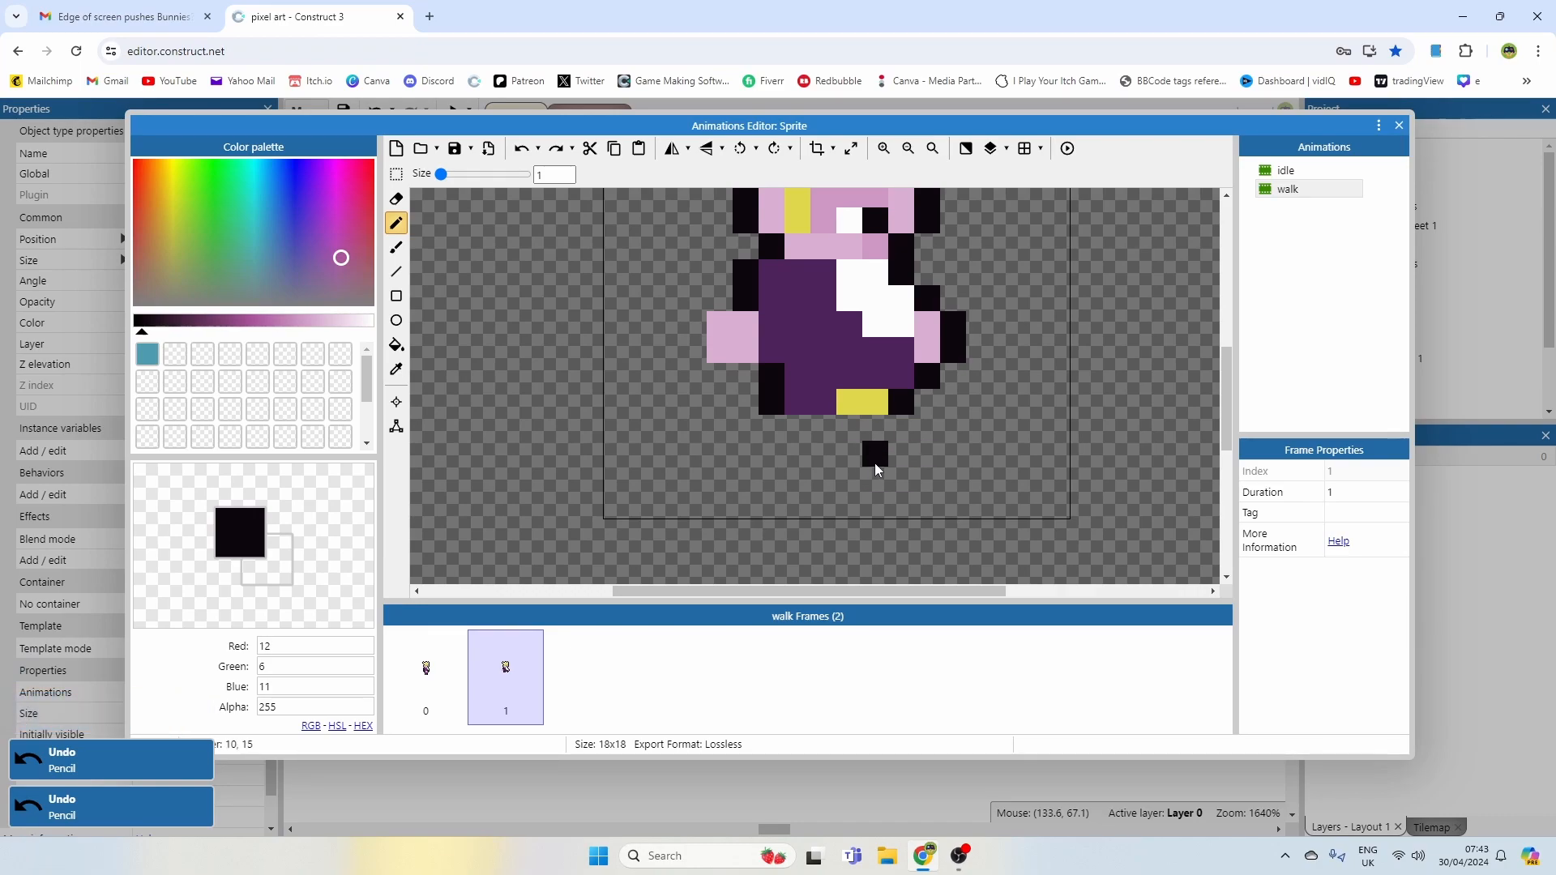
Step: Fill the second walk frame's front leg in dark purple
{"action": "left_click", "coordinate": [821, 483]}
{"action": "left_click", "coordinate": [851, 373], "text": "ctrl"}
{"action": "left_click_drag", "start_coordinate": [858, 469], "coordinate": [890, 426]}
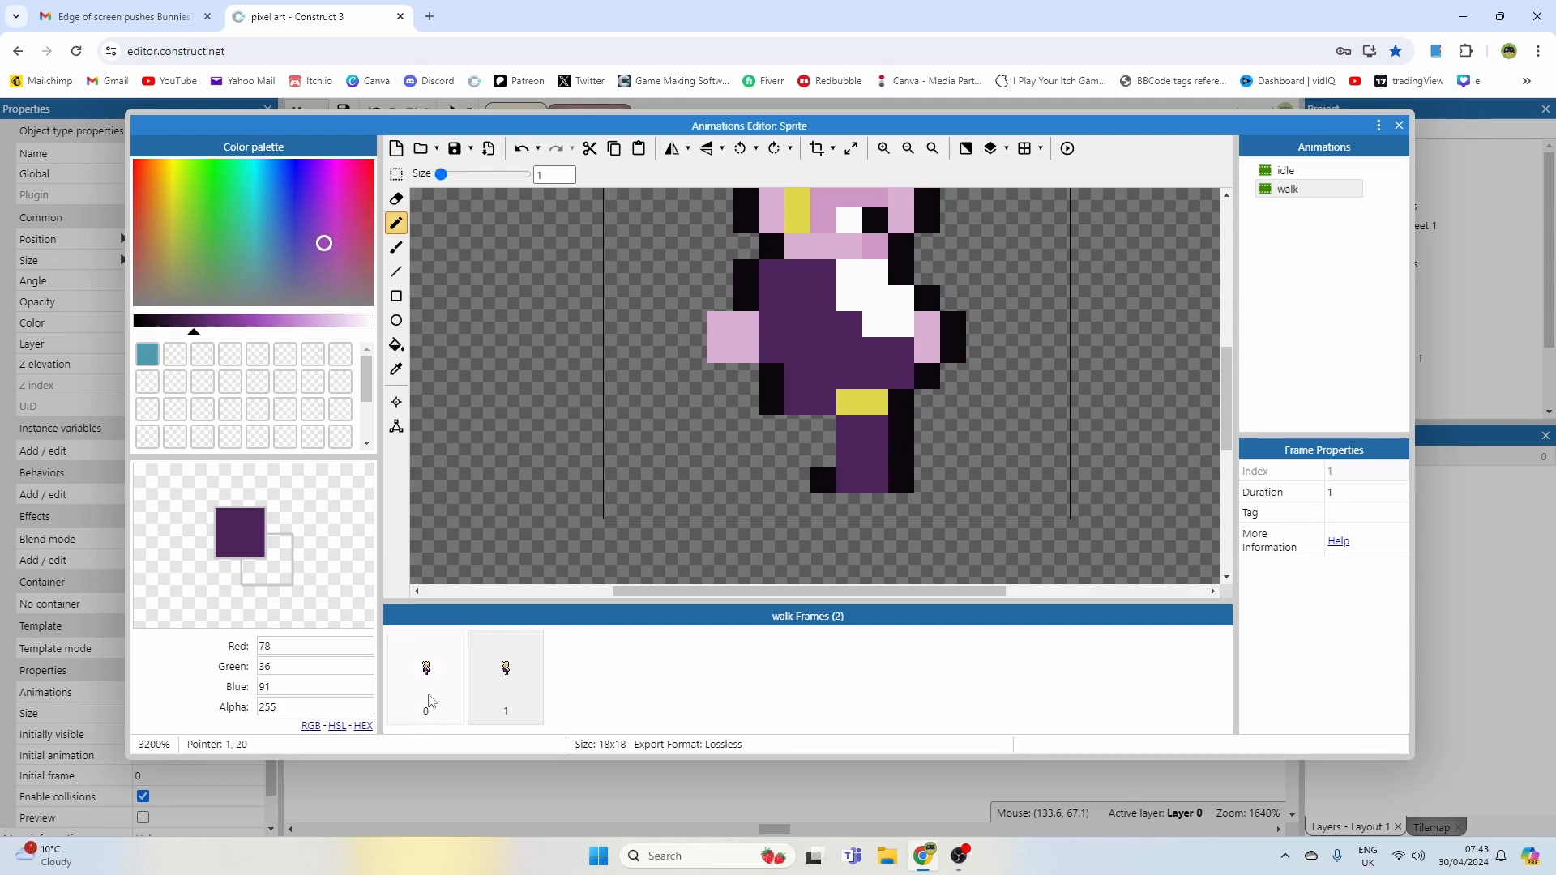
Step: Switch between the two walk frames to compare them
{"action": "left_click", "coordinate": [426, 673]}
{"action": "left_click", "coordinate": [505, 673]}
{"action": "left_click", "coordinate": [901, 454]}
{"action": "key", "text": "ctrl+z"}
Step: Draw the second walk frame's back leg in dark purple and outline it in black
{"action": "left_click", "coordinate": [788, 438]}
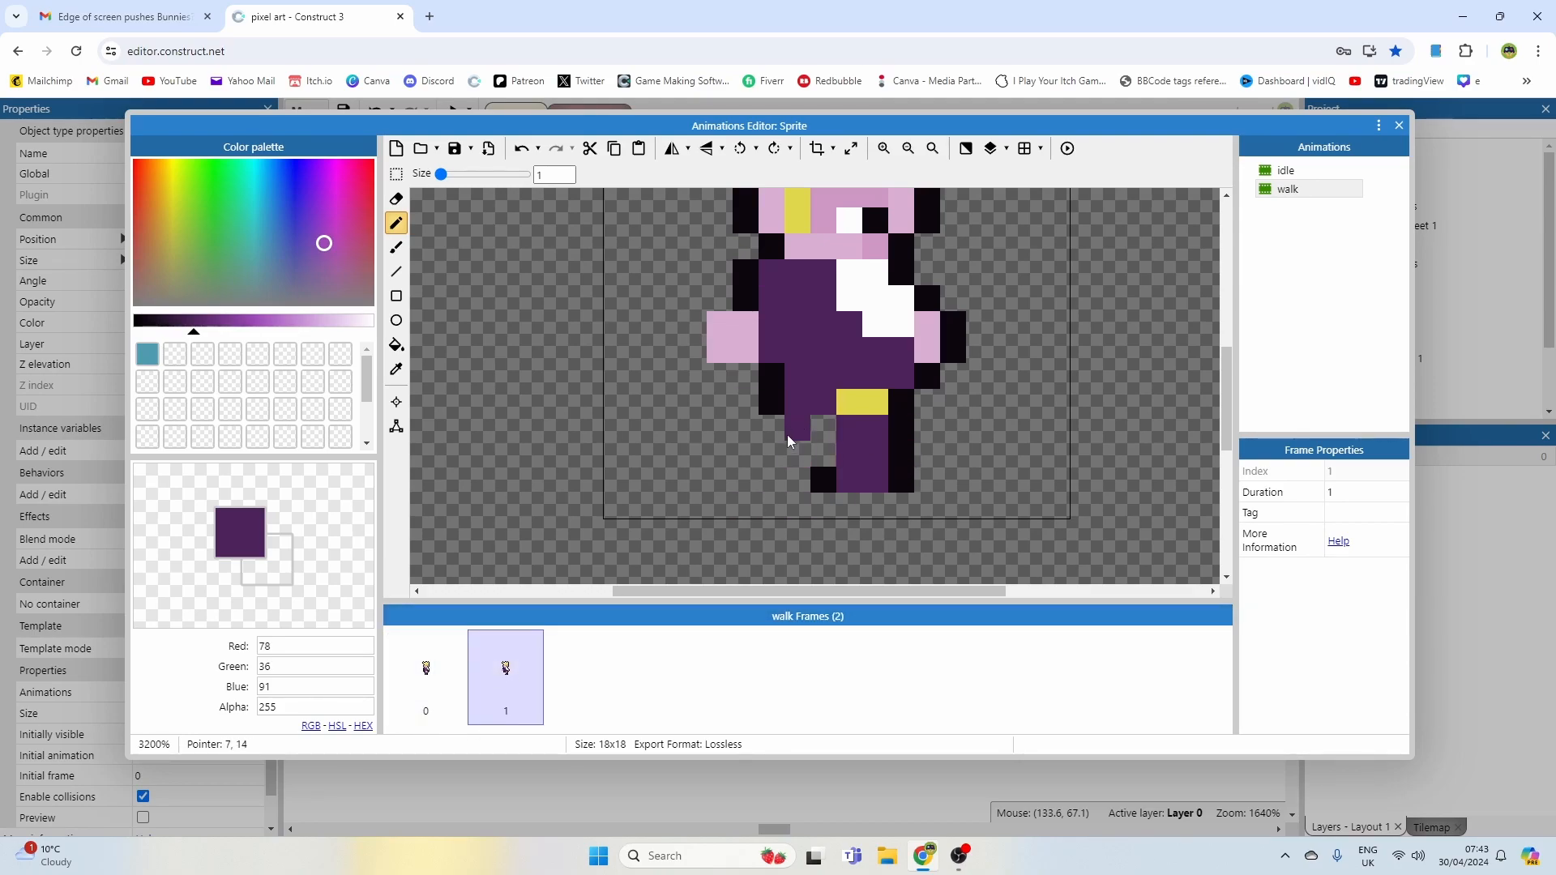
{"action": "left_click", "coordinate": [820, 426]}
{"action": "left_click", "coordinate": [782, 425]}
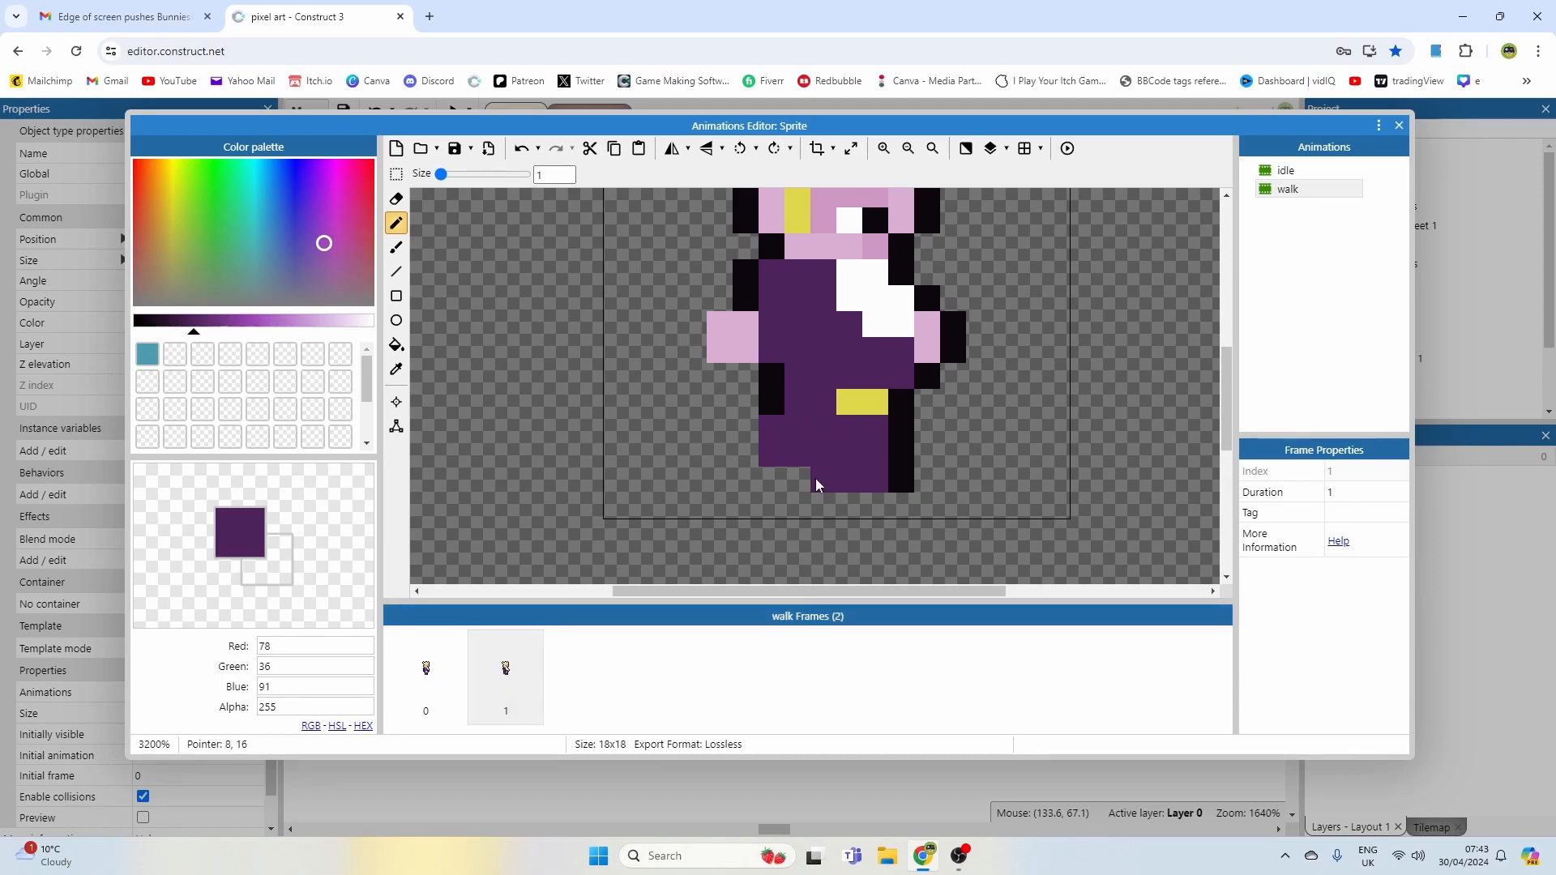
{"action": "left_click", "coordinate": [771, 405], "text": "ctrl"}
{"action": "left_click", "coordinate": [748, 430]}
{"action": "left_click", "coordinate": [756, 454]}
{"action": "left_click", "coordinate": [823, 483]}
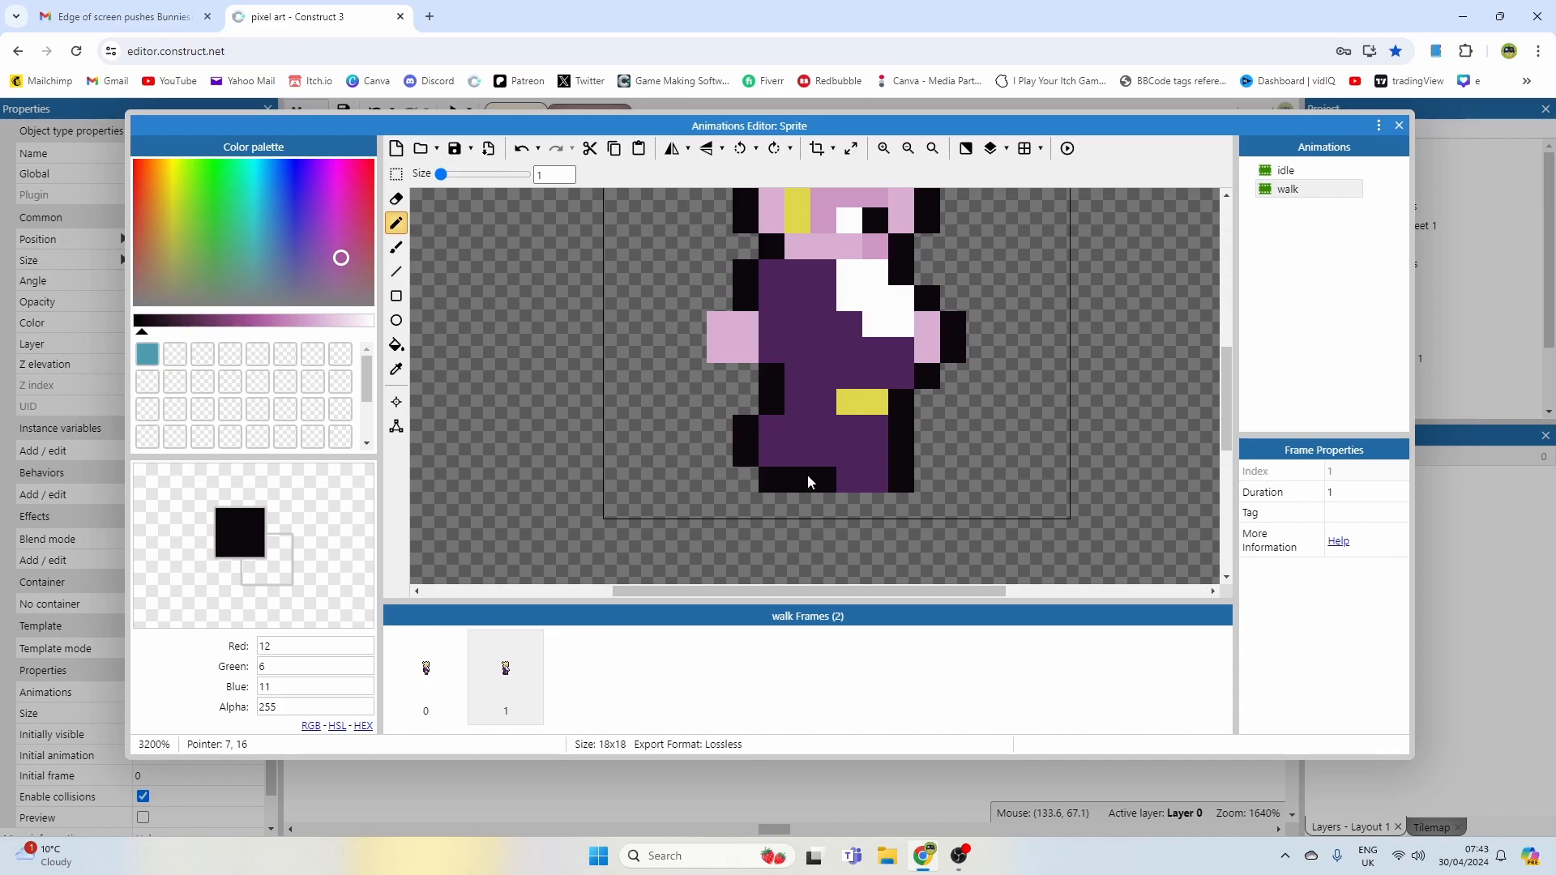
Step: Switch between the walk frames to compare the legs
{"action": "scroll", "coordinate": [797, 485], "scroll_direction": "down", "scroll_amount": 1}
{"action": "left_click", "coordinate": [508, 671]}
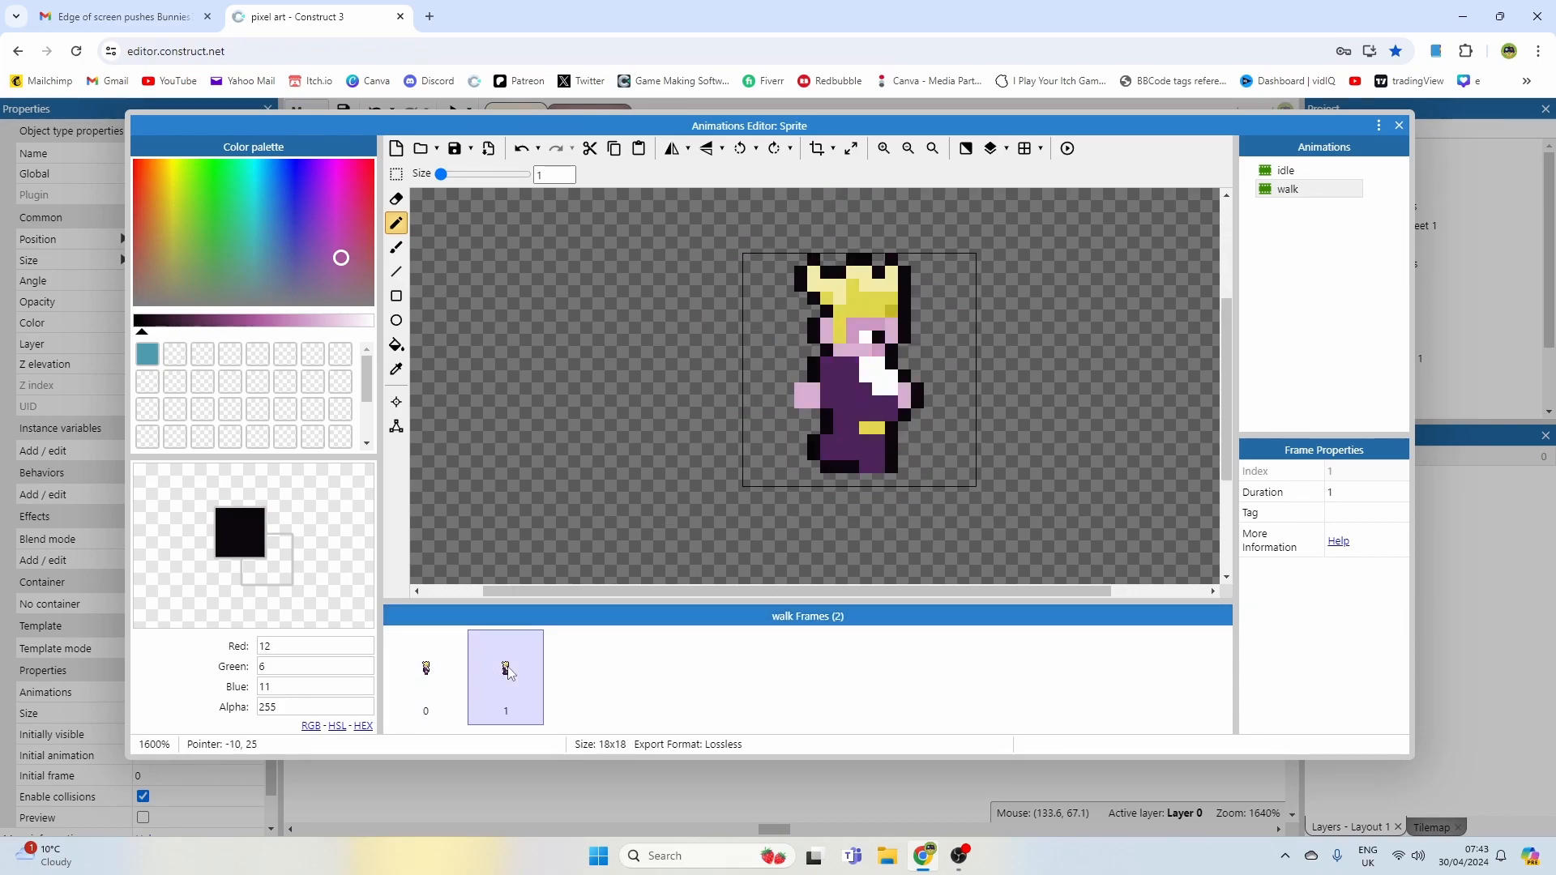
{"action": "left_click", "coordinate": [452, 675]}
{"action": "left_click", "coordinate": [507, 677]}
{"action": "left_click", "coordinate": [457, 673]}
{"action": "left_click", "coordinate": [502, 672]}
{"action": "left_click", "coordinate": [426, 673]}
Step: Paint over the front hand of the first walk frame in dark purple
{"action": "left_click", "coordinate": [833, 385], "text": "alt"}
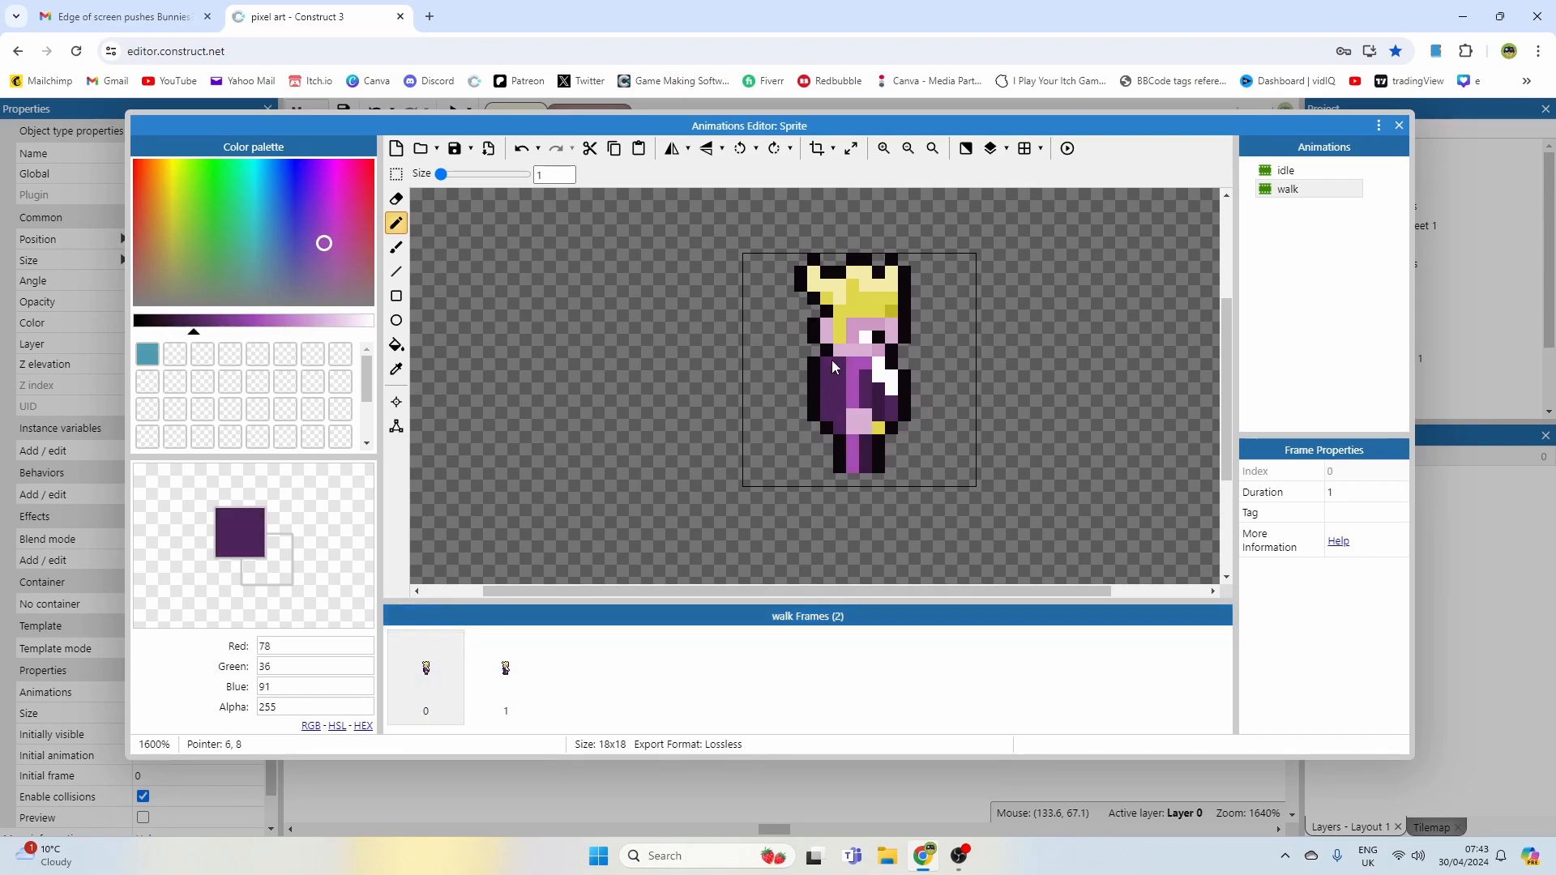
{"action": "left_click_drag", "start_coordinate": [861, 367], "coordinate": [859, 406]}
{"action": "left_click_drag", "start_coordinate": [864, 440], "coordinate": [858, 446]}
Step: Step through the walk frames to preview the motion
{"action": "left_click", "coordinate": [494, 679]}
{"action": "key", "text": "Left"}
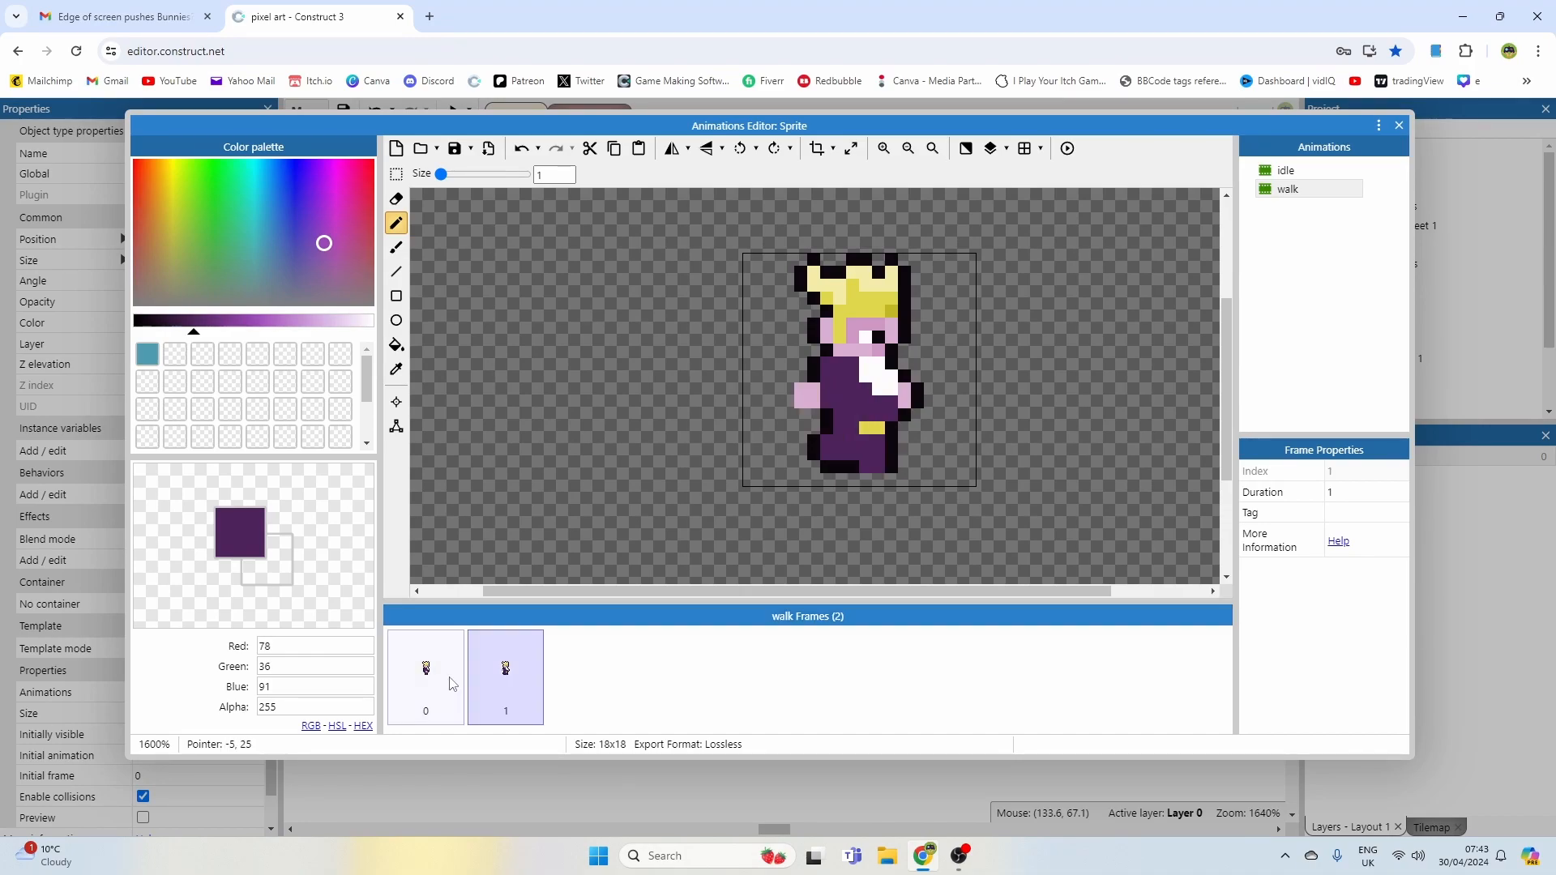
{"action": "left_click", "coordinate": [498, 683]}
{"action": "key", "text": "Left"}
{"action": "left_click", "coordinate": [498, 681]}
{"action": "key", "text": "Left"}
{"action": "left_click", "coordinate": [499, 682]}
{"action": "key", "text": "Left"}
{"action": "left_click", "coordinate": [478, 679]}
Step: Duplicate both walk frames to extend the walk animation to four frames
{"action": "right_click", "coordinate": [446, 675]}
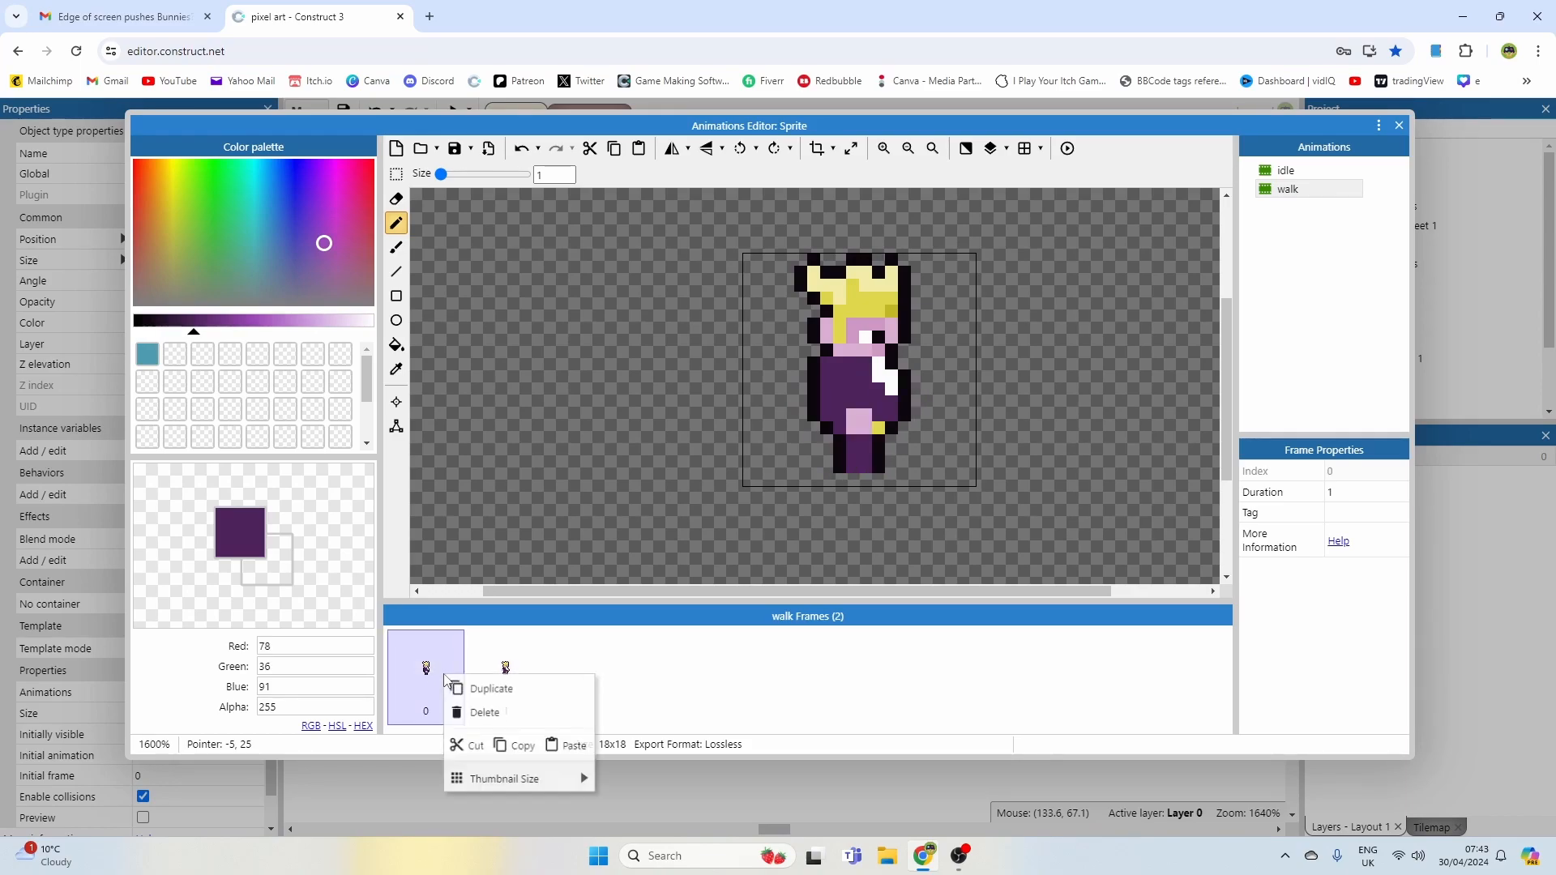
{"action": "left_click", "coordinate": [497, 683]}
{"action": "left_click_drag", "start_coordinate": [501, 674], "coordinate": [692, 675]}
{"action": "left_click", "coordinate": [521, 675]}
{"action": "right_click", "coordinate": [520, 674]}
{"action": "left_click", "coordinate": [568, 688]}
{"action": "left_click", "coordinate": [444, 680]}
{"action": "left_click", "coordinate": [523, 685]}
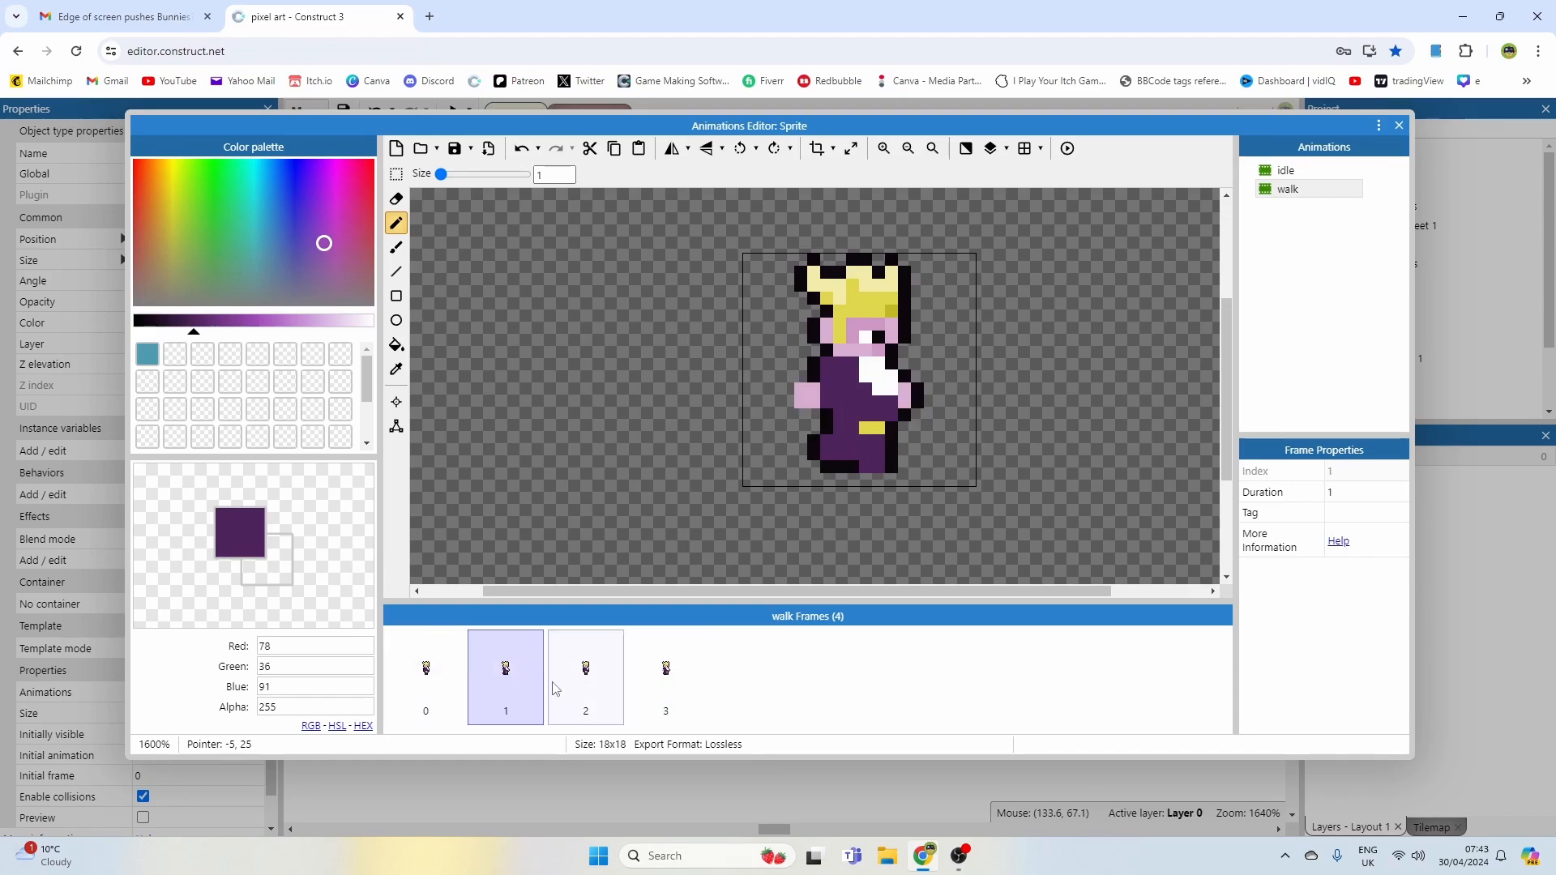
Step: Remove both hands from the fourth walk frame by painting over them
{"action": "left_click", "coordinate": [601, 688]}
{"action": "left_click", "coordinate": [663, 683]}
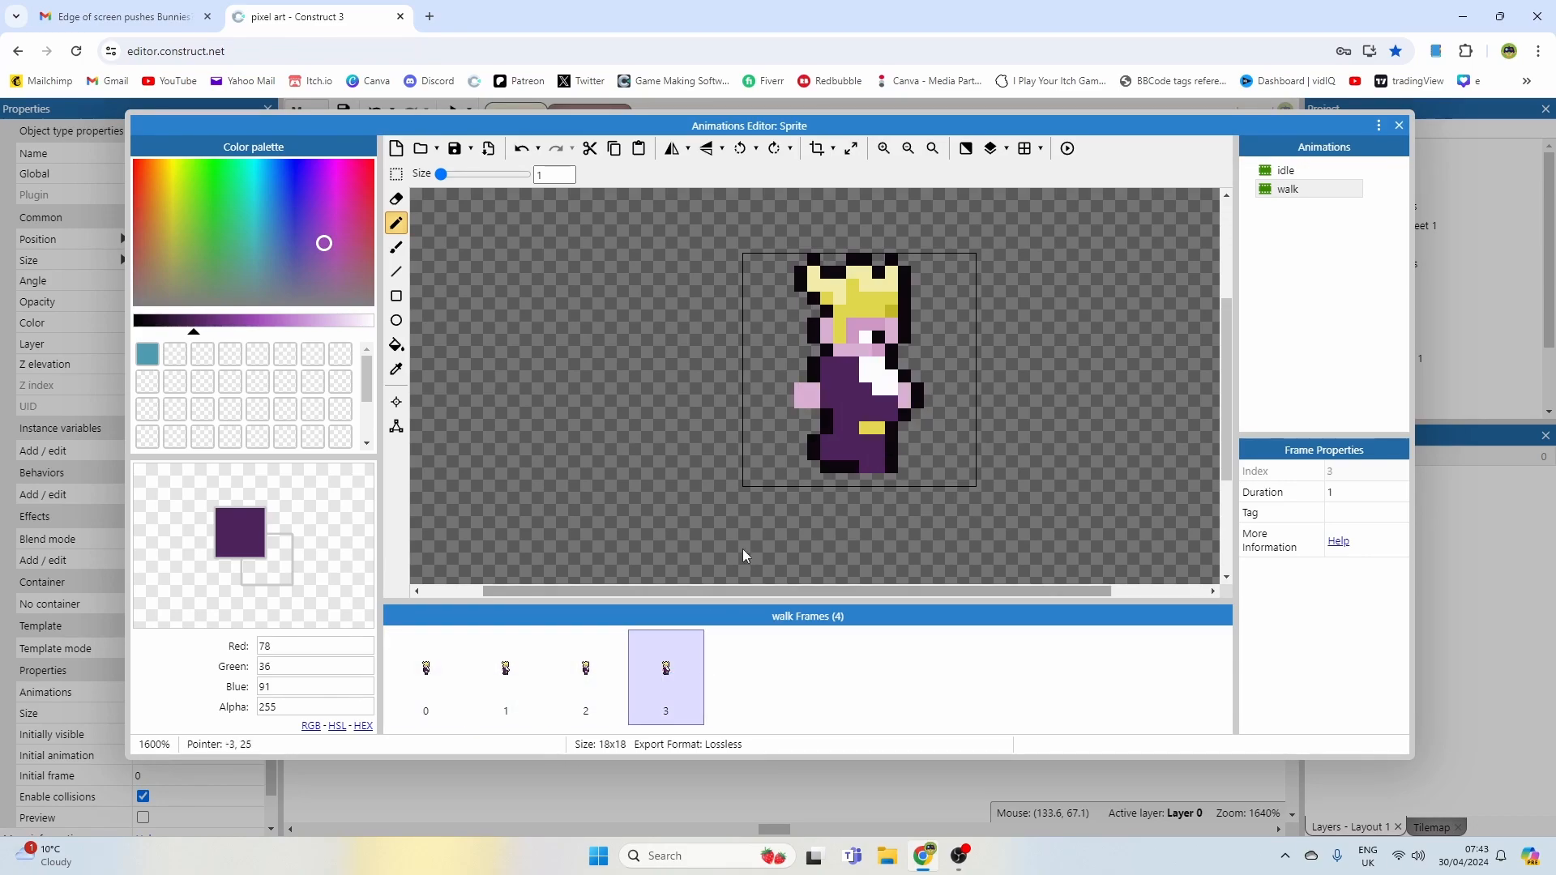
{"action": "left_click", "coordinate": [859, 400]}
{"action": "left_click", "coordinate": [775, 377], "text": "ctrl"}
{"action": "mouse_move", "coordinate": [803, 396]}
{"action": "left_mouse_down"}
{"action": "mouse_move", "coordinate": [810, 376]}
{"action": "mouse_move", "coordinate": [814, 400]}
{"action": "left_mouse_up"}
{"action": "left_click", "coordinate": [812, 381], "text": "ctrl"}
{"action": "left_click", "coordinate": [926, 368], "text": "ctrl"}
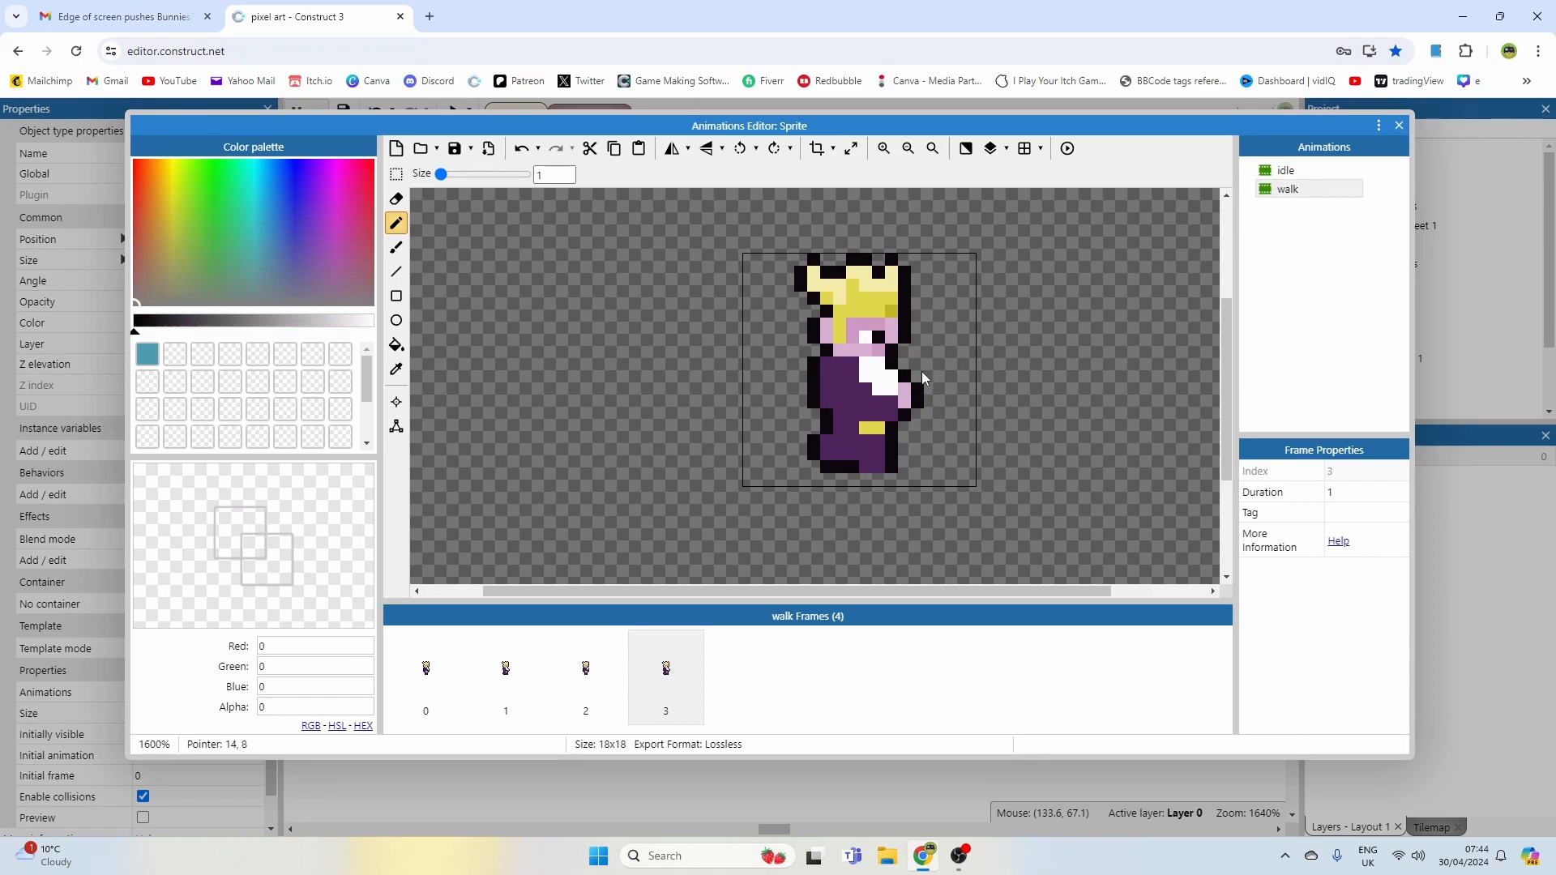
{"action": "scroll", "coordinate": [907, 381], "scroll_direction": "up", "scroll_amount": 1, "text": "ctrl"}
{"action": "left_click", "coordinate": [840, 458], "text": "ctrl"}
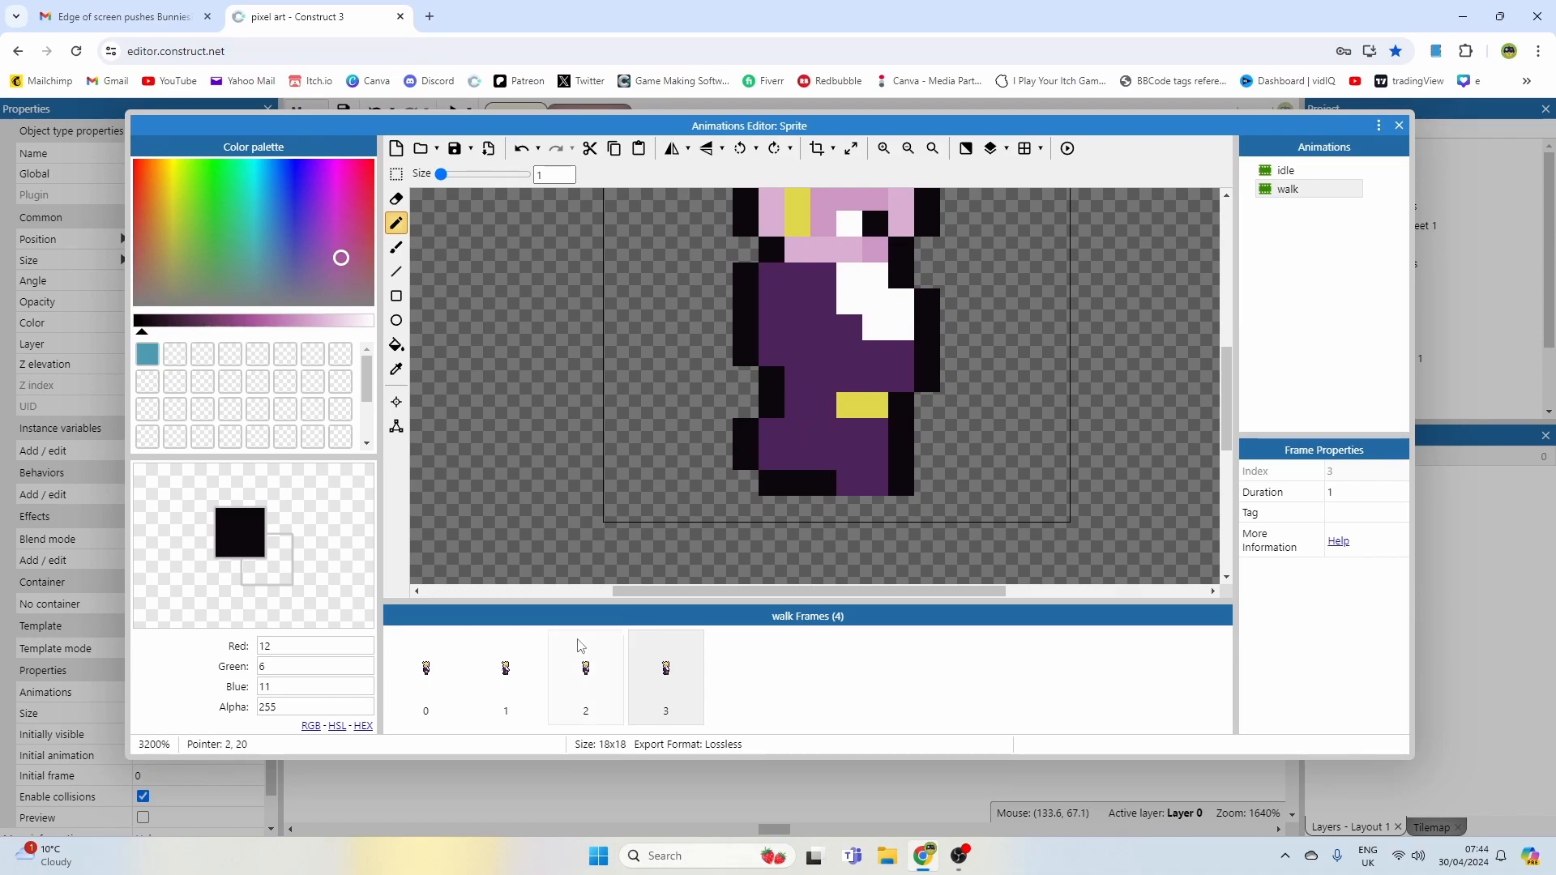
Step: Switch between the four walk frames to compare them
{"action": "left_click", "coordinate": [425, 669]}
{"action": "left_click", "coordinate": [512, 680]}
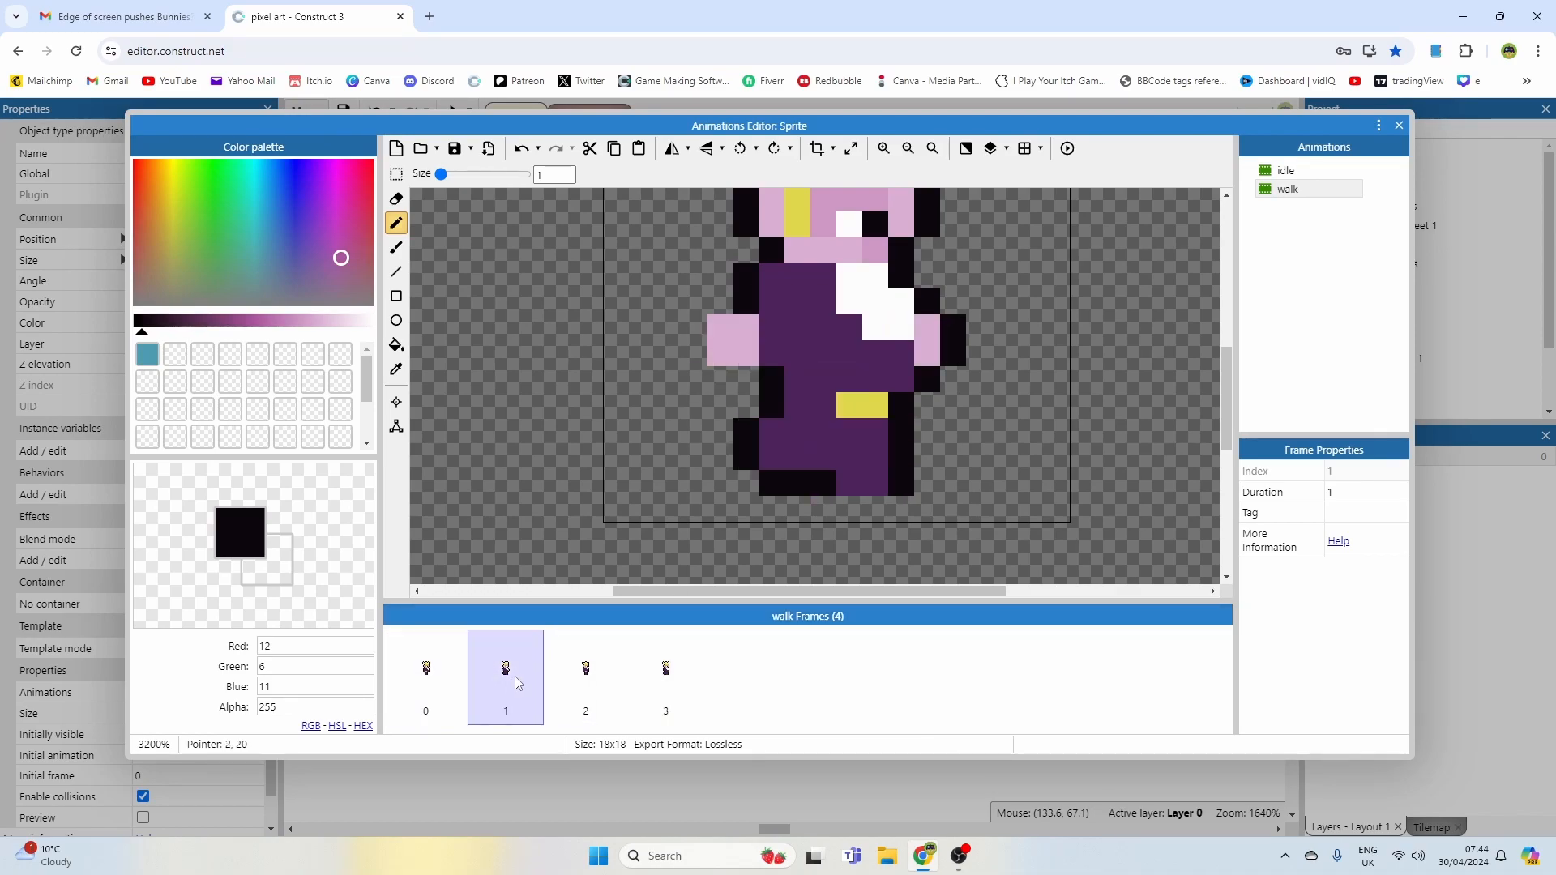
{"action": "left_click", "coordinate": [458, 678]}
{"action": "left_click", "coordinate": [506, 677]}
{"action": "left_click", "coordinate": [565, 685]}
{"action": "left_click", "coordinate": [653, 671]}
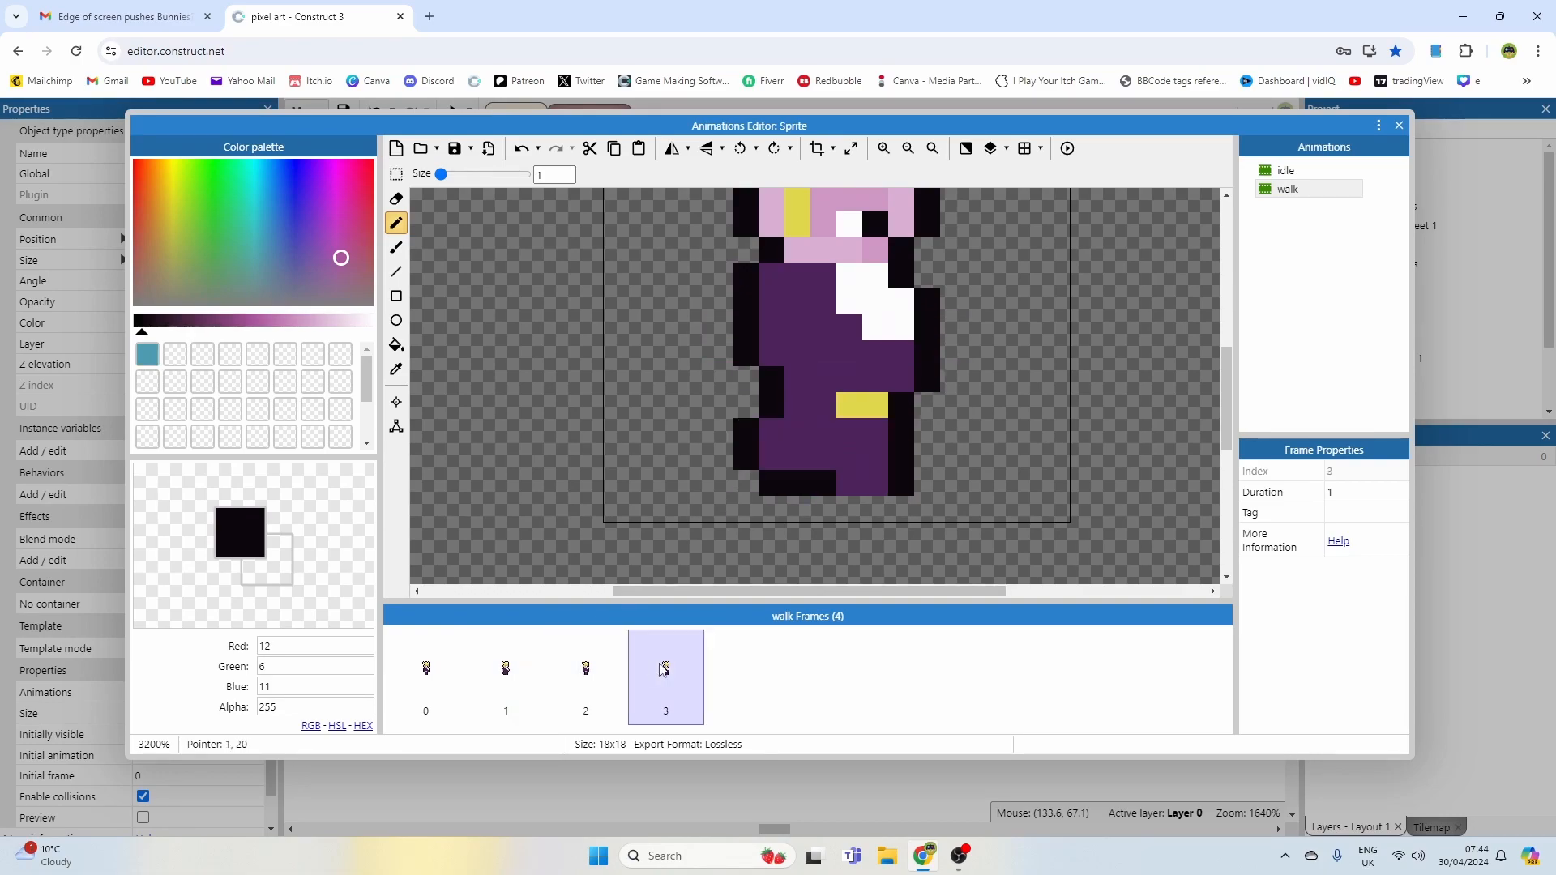
Step: Reshape the fourth walk frame's legs with dark purple fill and black outlines
{"action": "right_click", "coordinate": [940, 445]}
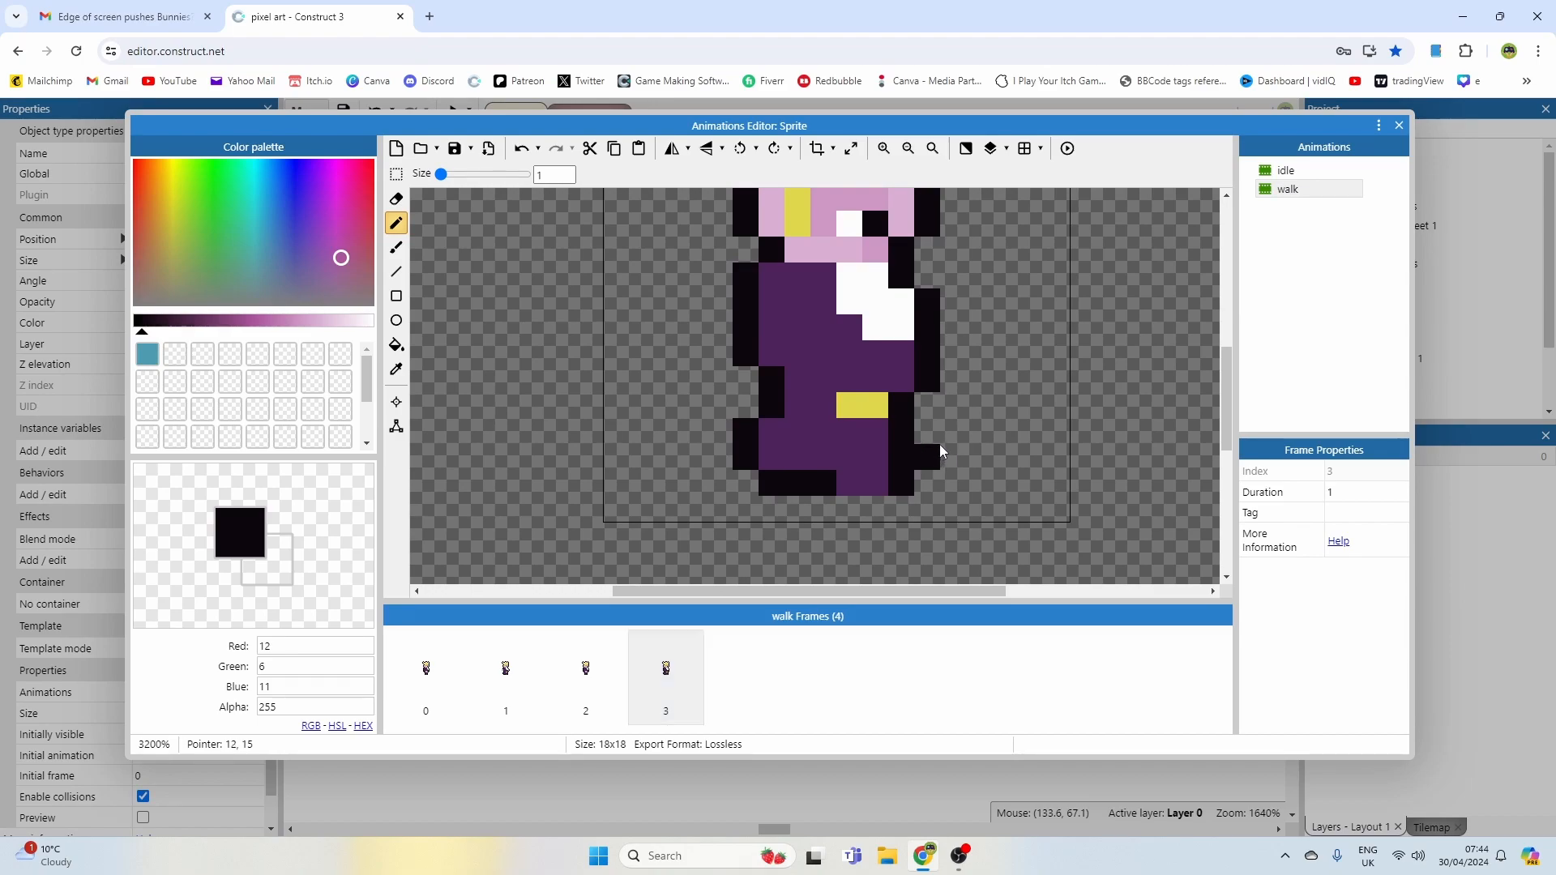
{"action": "left_click_drag", "start_coordinate": [746, 432], "coordinate": [744, 464]}
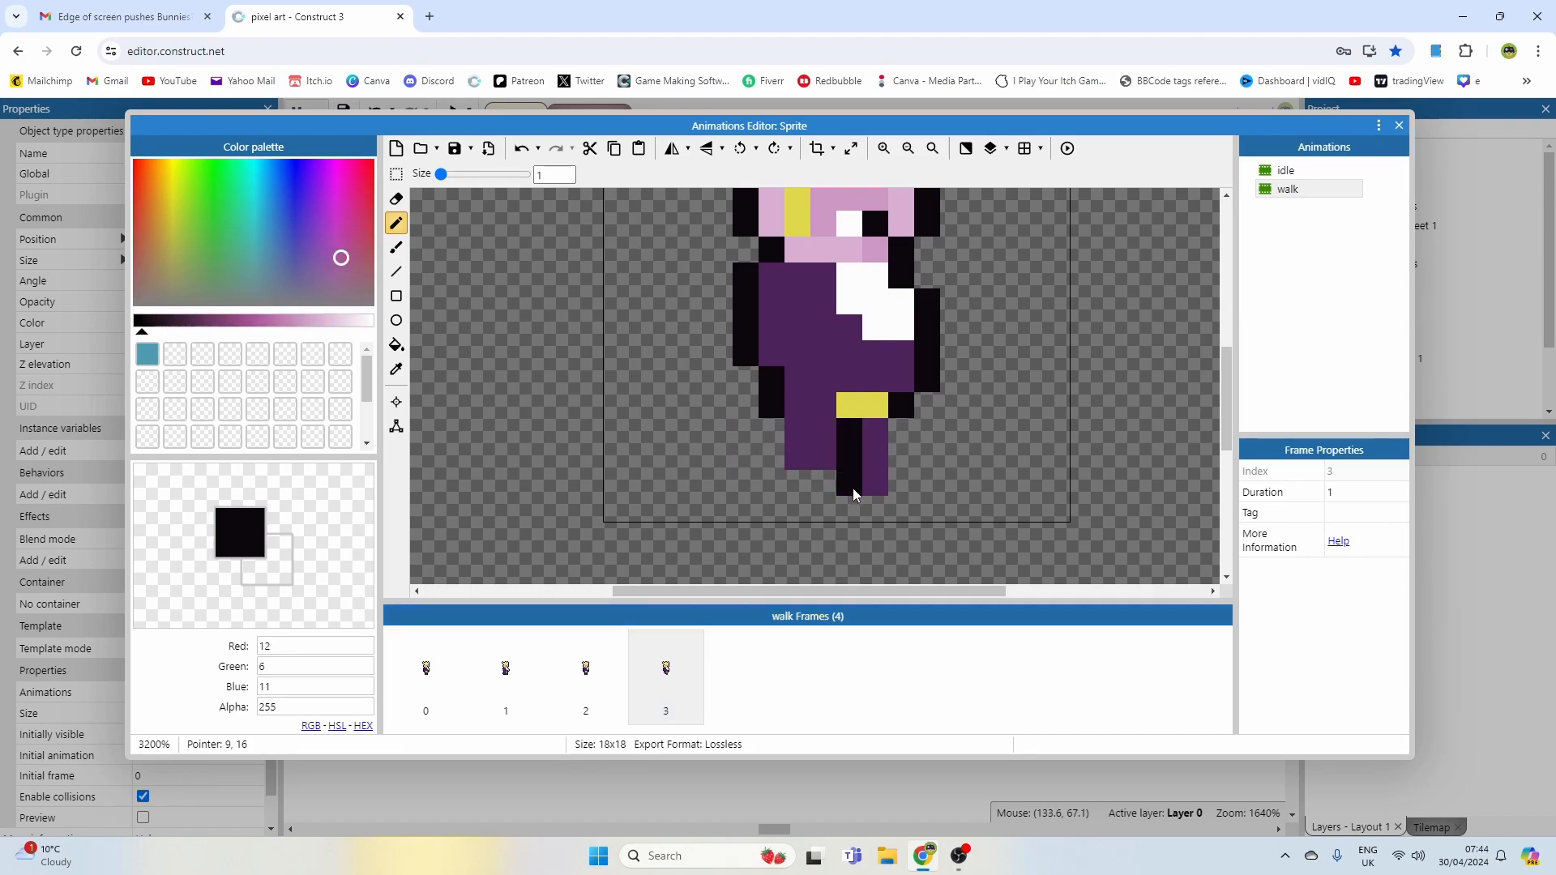
{"action": "right_click", "coordinate": [820, 447]}
{"action": "left_click_drag", "start_coordinate": [820, 476], "coordinate": [799, 479]}
{"action": "right_click", "coordinate": [770, 410]}
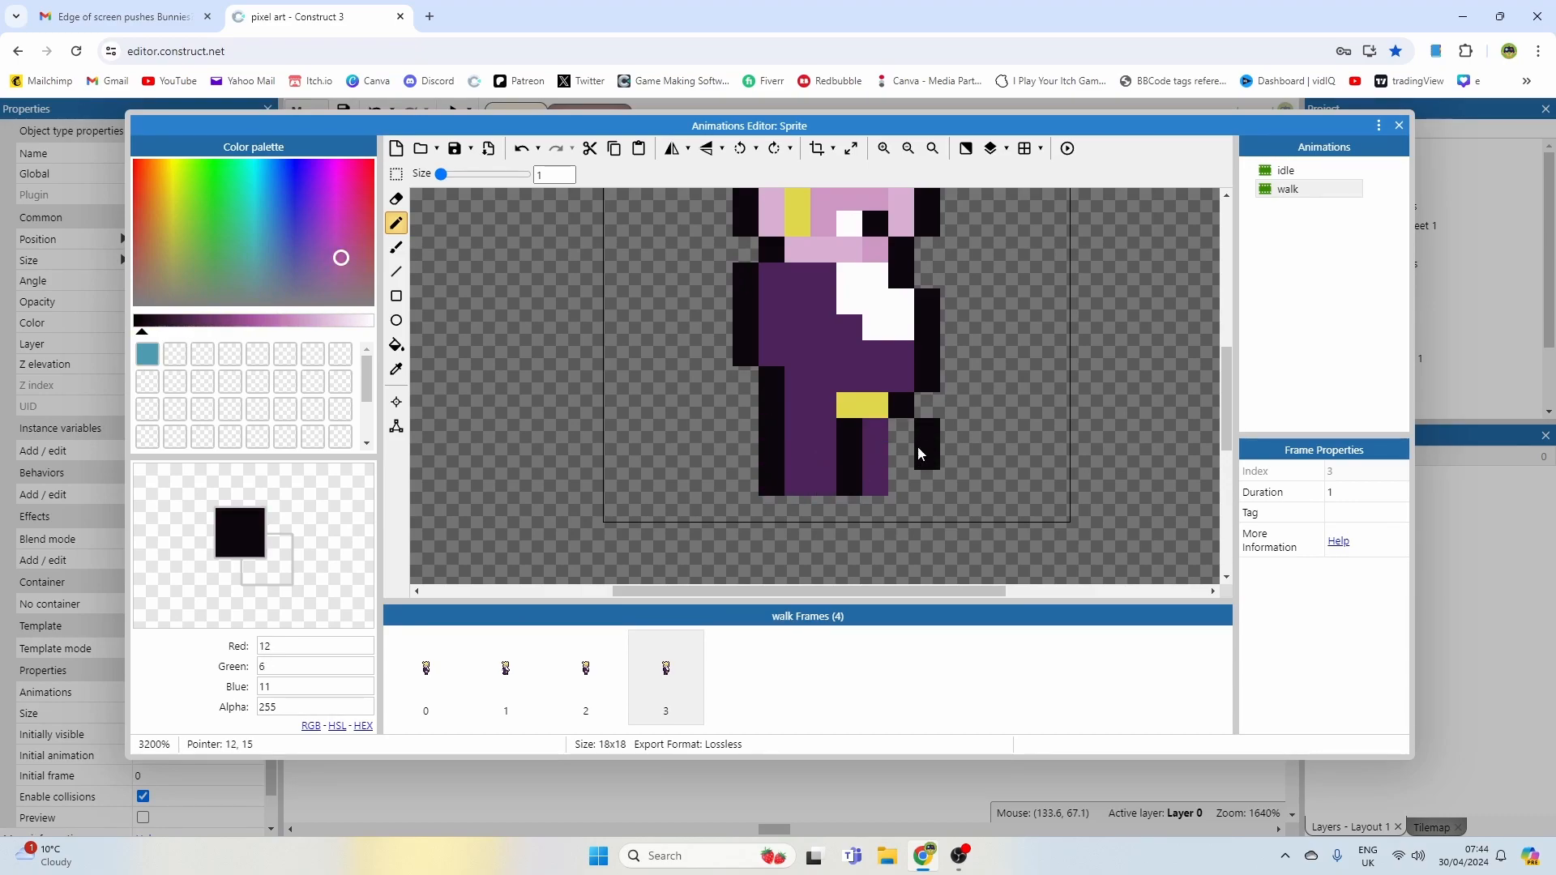
{"action": "right_click", "coordinate": [887, 459]}
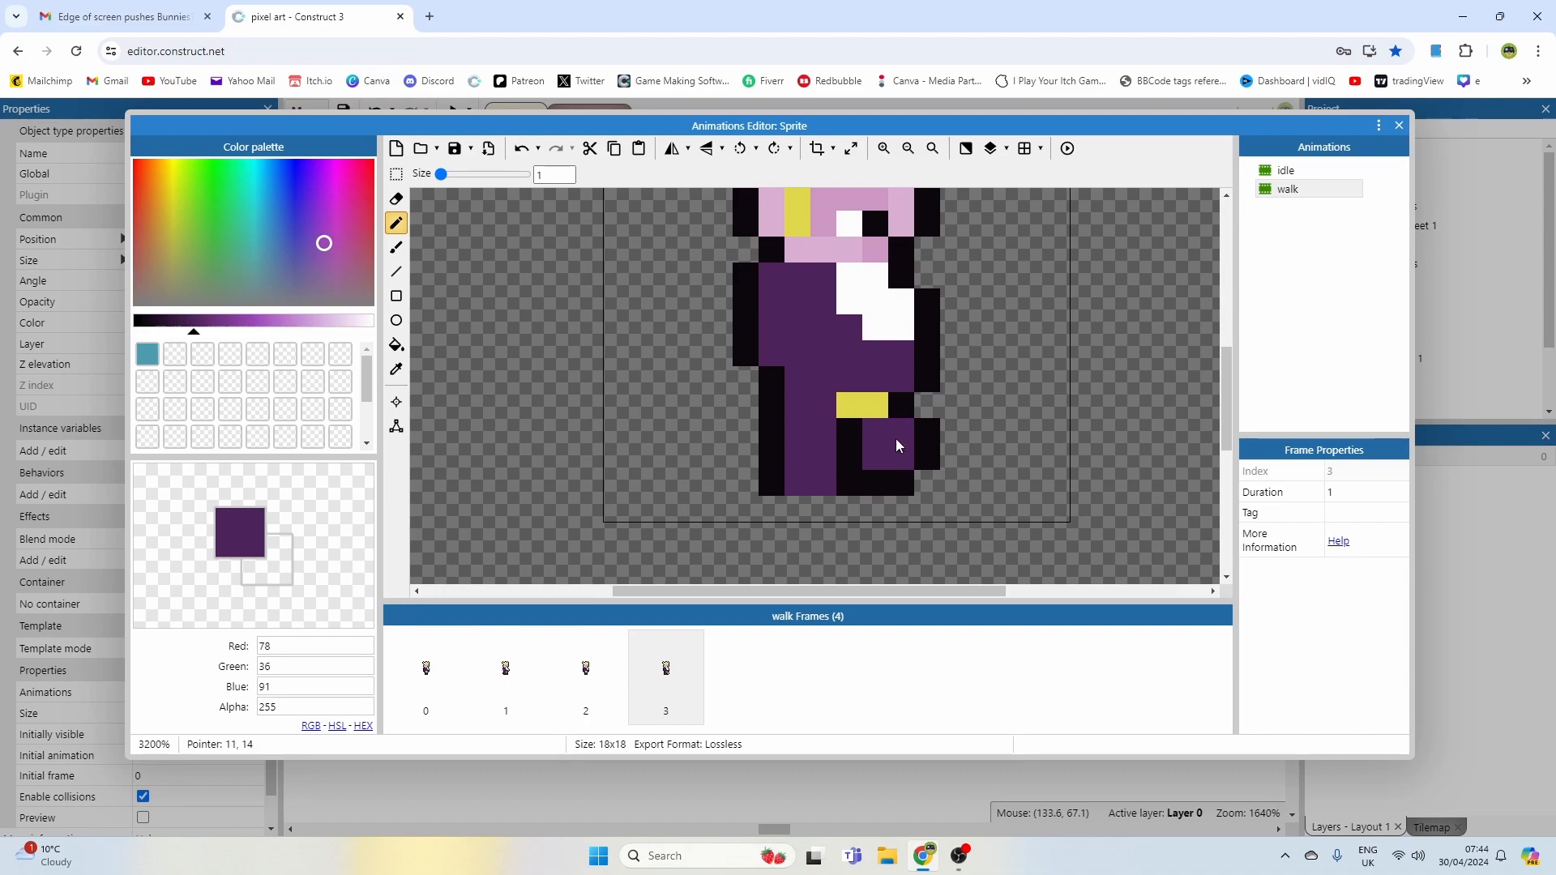
Step: Paint a chest pixel of the fourth frame in dark purple and compare it with the third frame
{"action": "scroll", "coordinate": [819, 495], "scroll_direction": "down", "scroll_amount": 1, "text": "ctrl"}
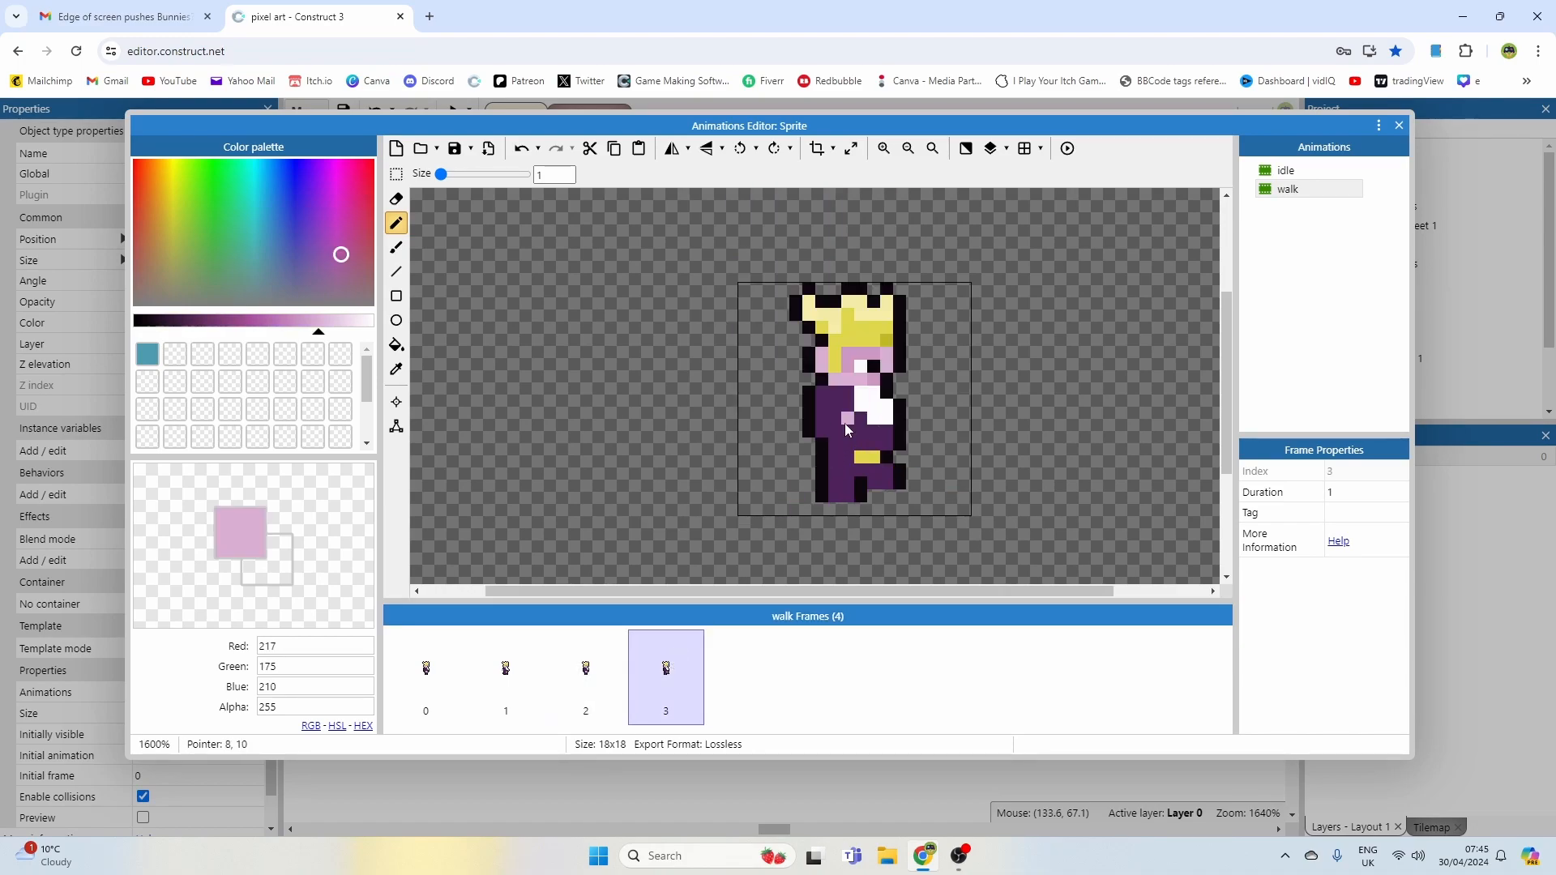
{"action": "left_click_drag", "start_coordinate": [869, 419], "coordinate": [875, 414]}
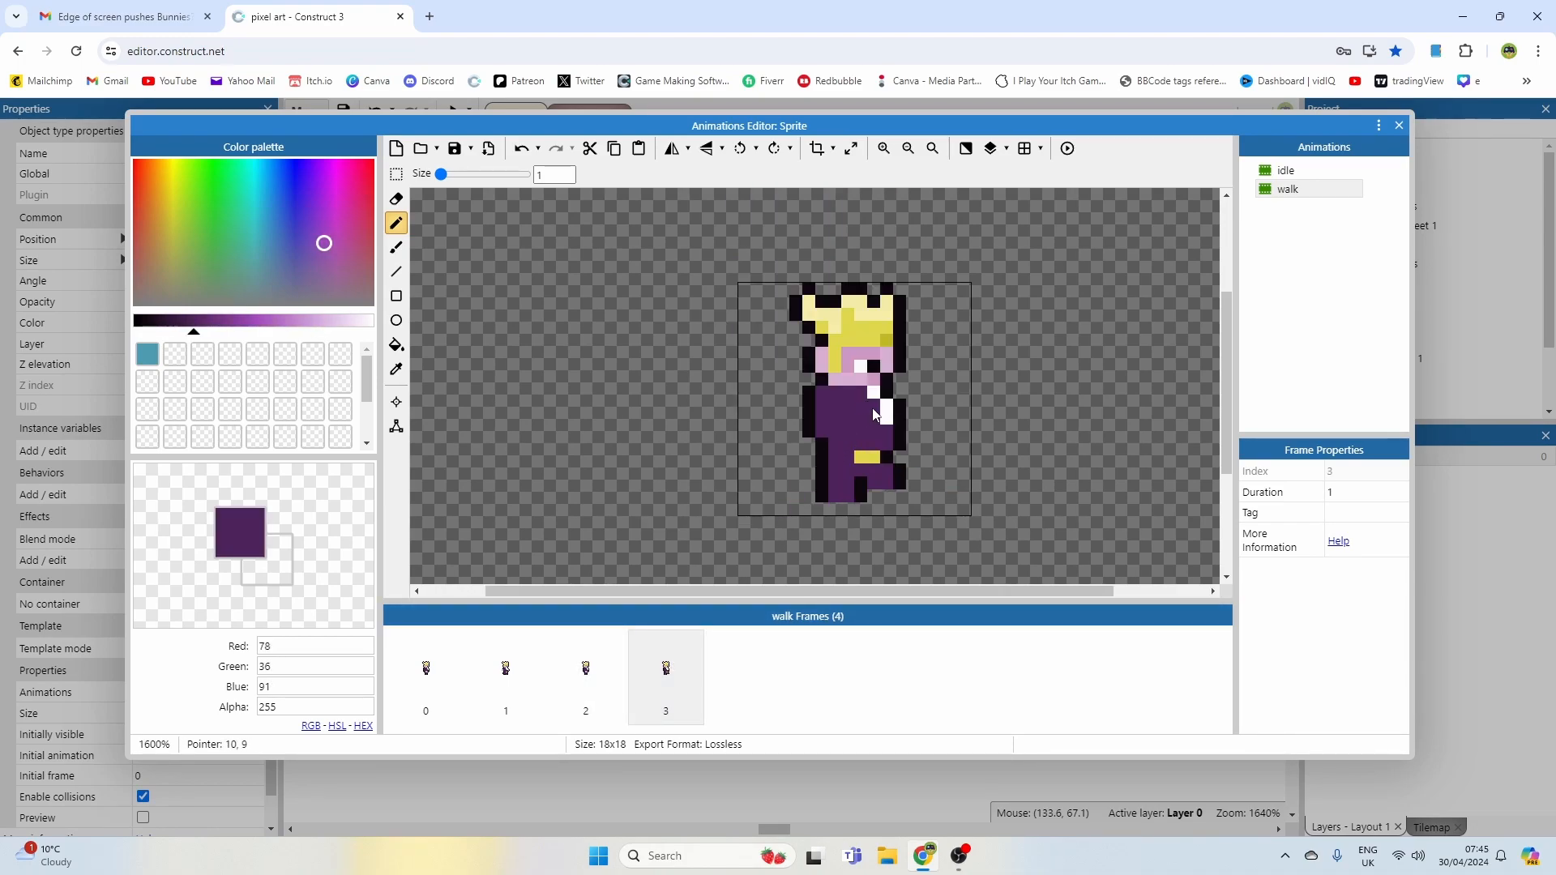
{"action": "left_click", "coordinate": [529, 666]}
{"action": "left_click", "coordinate": [559, 669]}
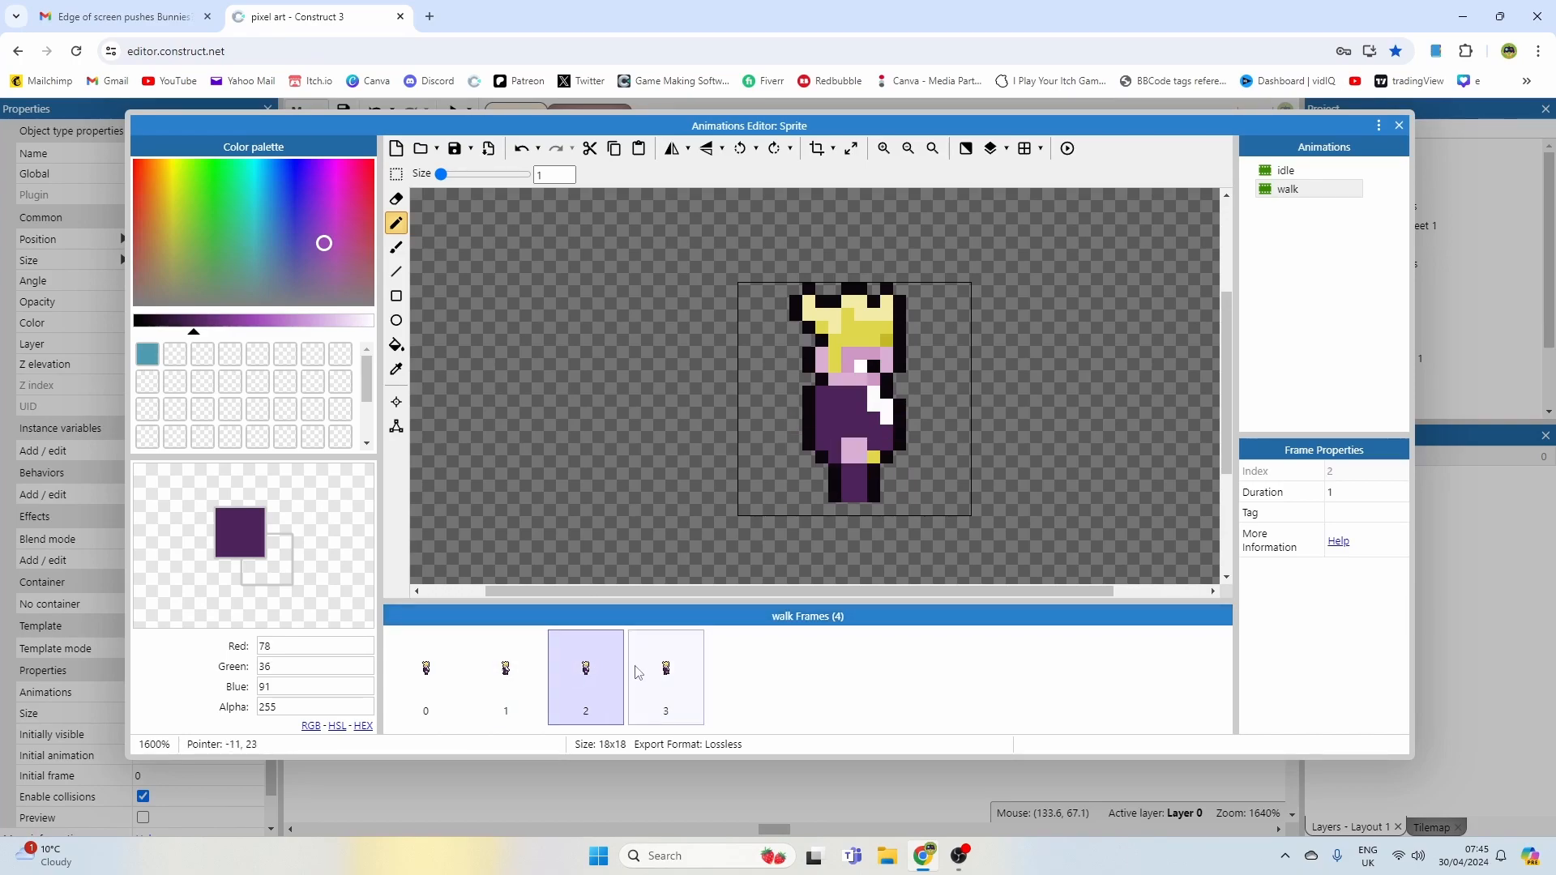
{"action": "left_click", "coordinate": [640, 671]}
Step: Draw the fourth frame's hands in skin pink and outline the rear hand in black
{"action": "scroll", "coordinate": [963, 378], "scroll_direction": "up", "scroll_amount": 1, "text": "ctrl"}
{"action": "left_click", "coordinate": [940, 305], "text": "alt"}
{"action": "left_click", "coordinate": [970, 368]}
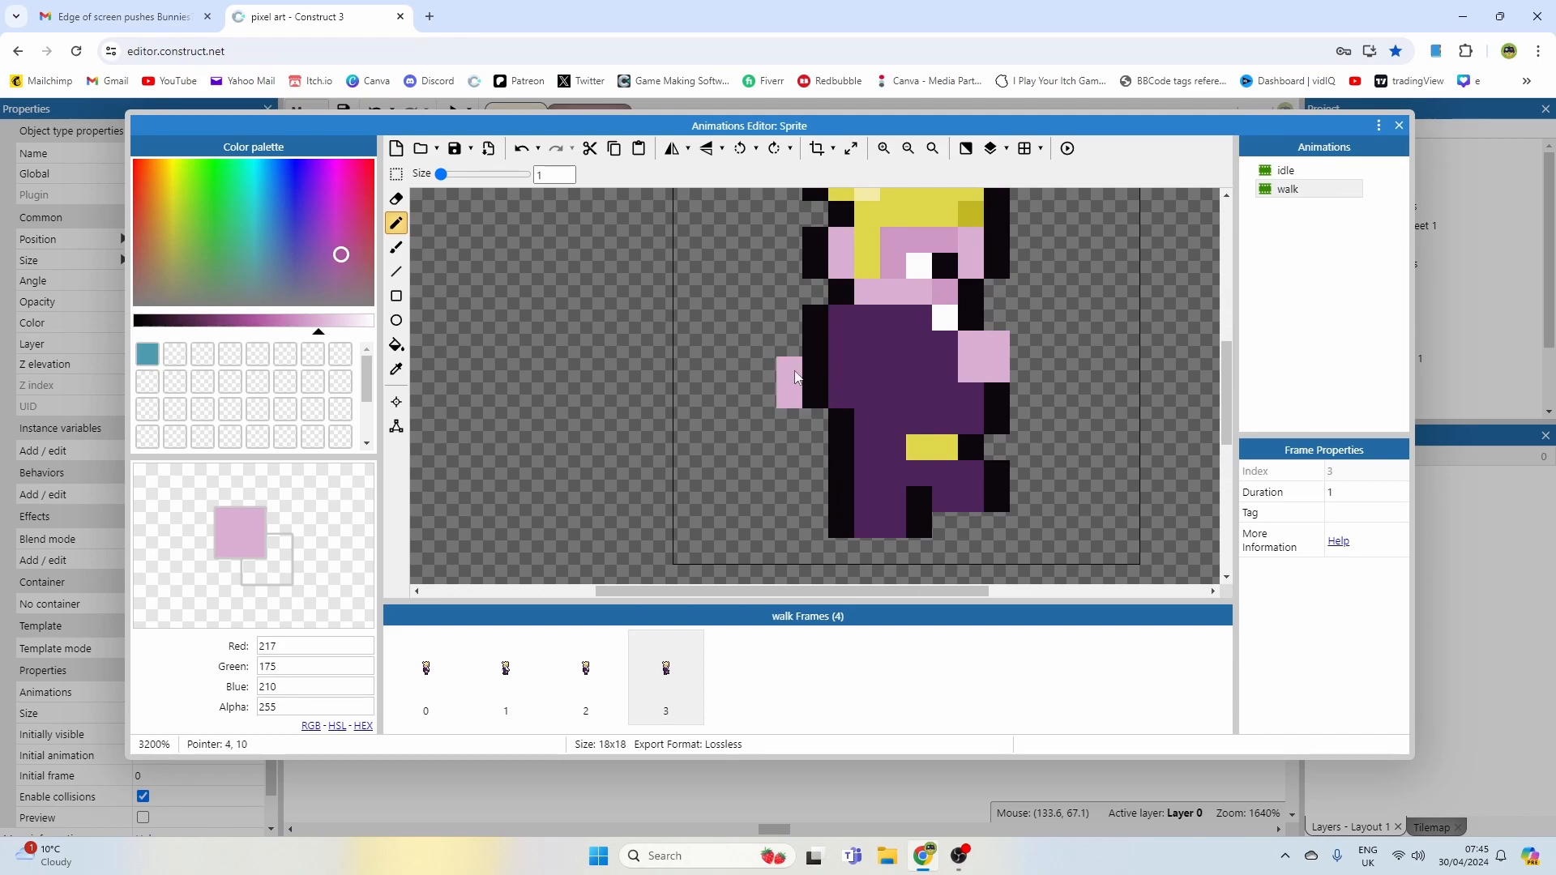
{"action": "left_click", "coordinate": [815, 344], "text": "alt"}
{"action": "left_click", "coordinate": [789, 344]}
{"action": "left_click", "coordinate": [764, 369]}
{"action": "left_click", "coordinate": [763, 395]}
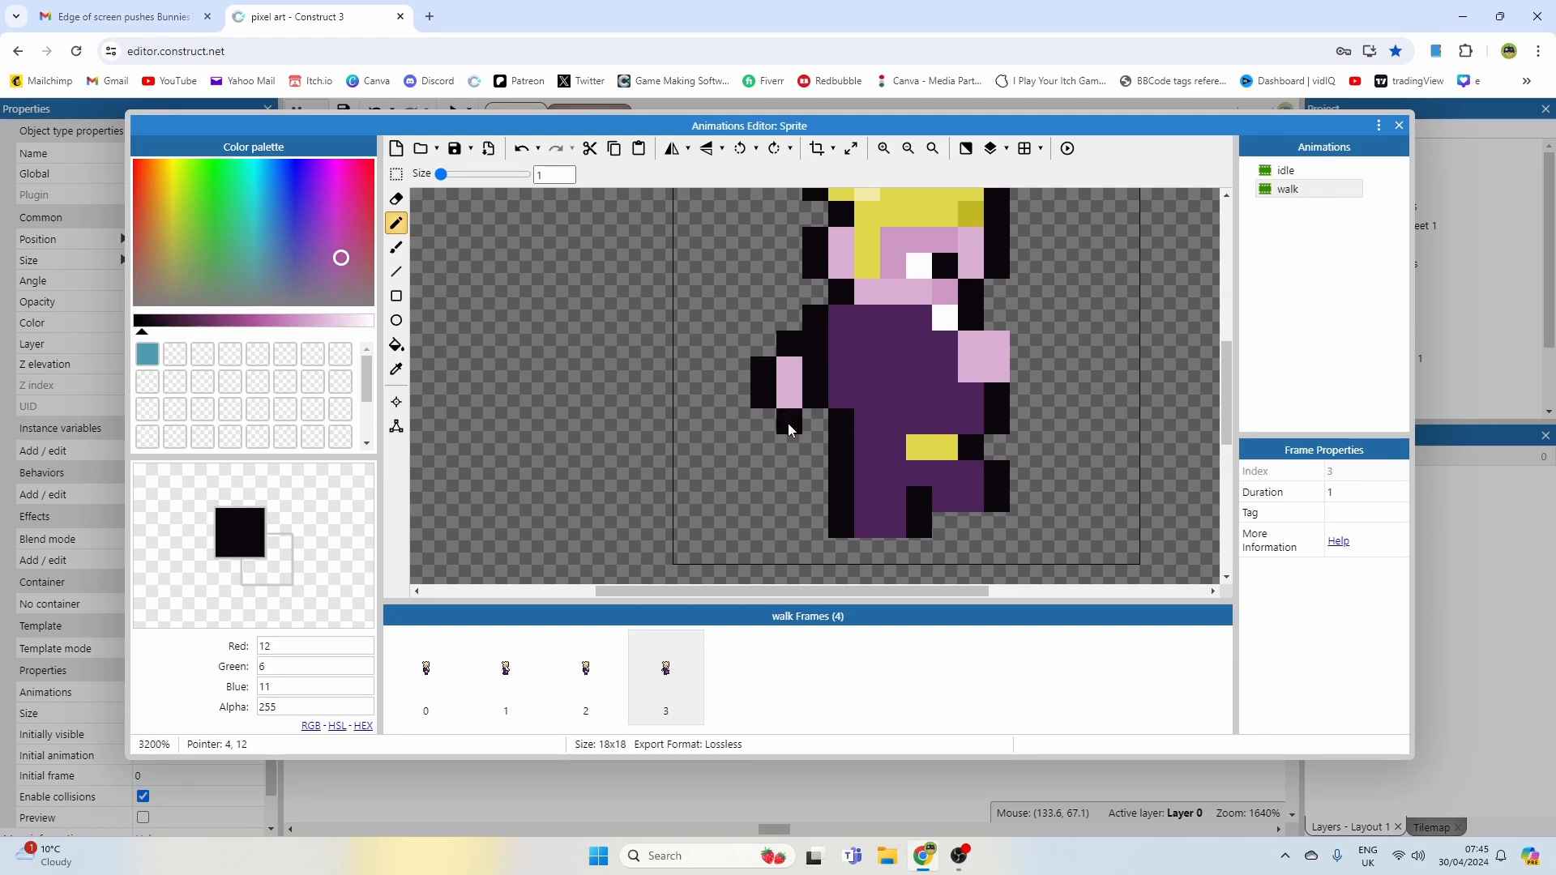
Step: Undo the last two outline pixels and paint over the rear hand in dark purple
{"action": "key", "text": "ctrl+z"}
{"action": "key", "text": "ctrl+z"}
{"action": "scroll", "coordinate": [873, 419], "scroll_direction": "down", "scroll_amount": 1}
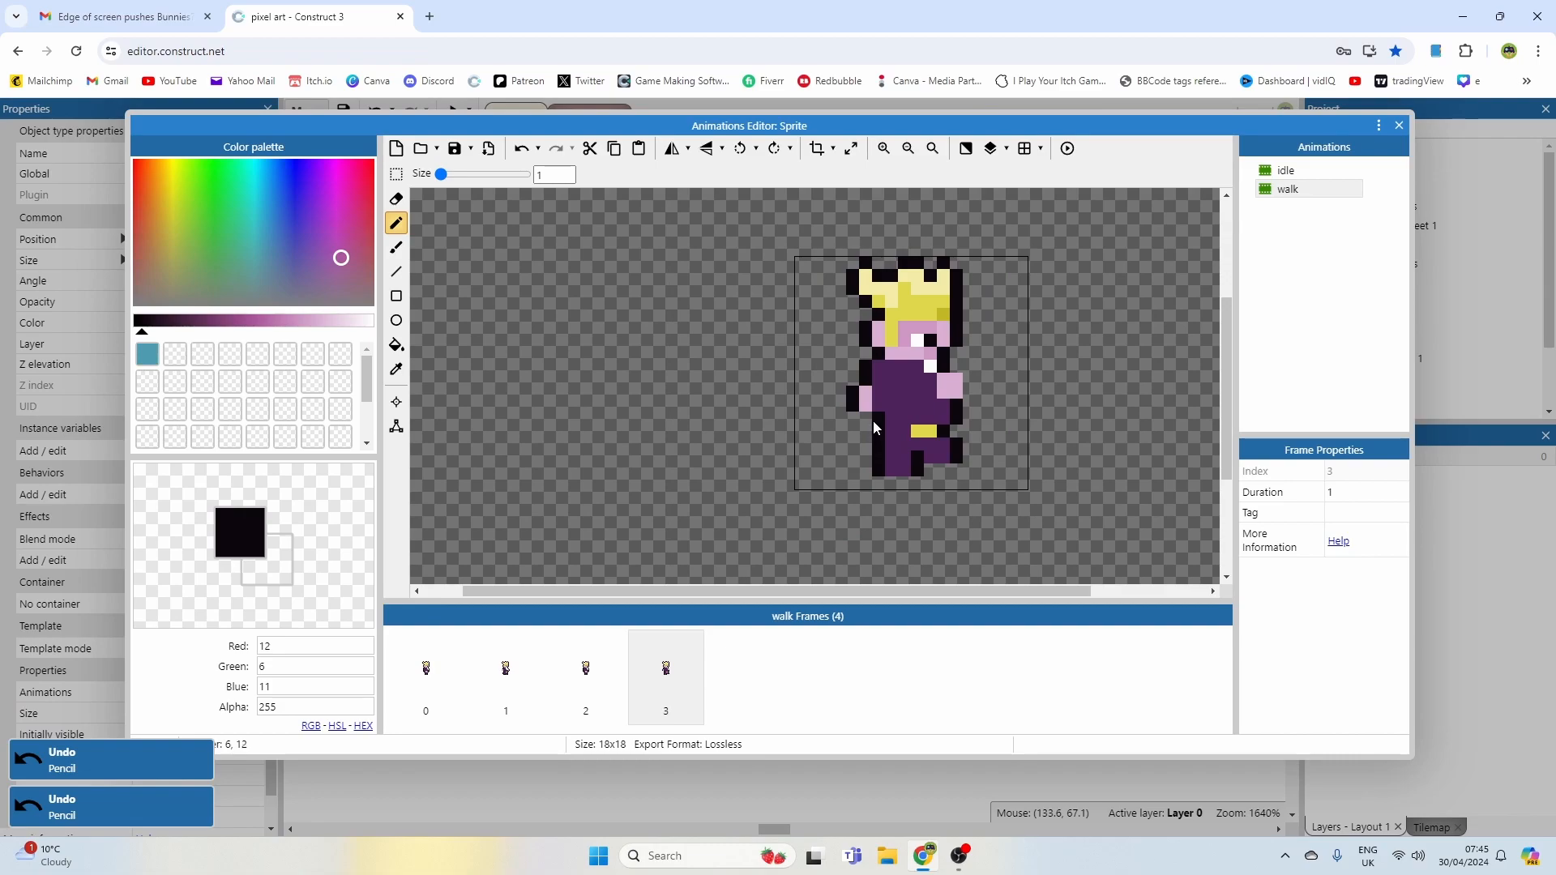
{"action": "left_click", "coordinate": [871, 419], "text": "alt"}
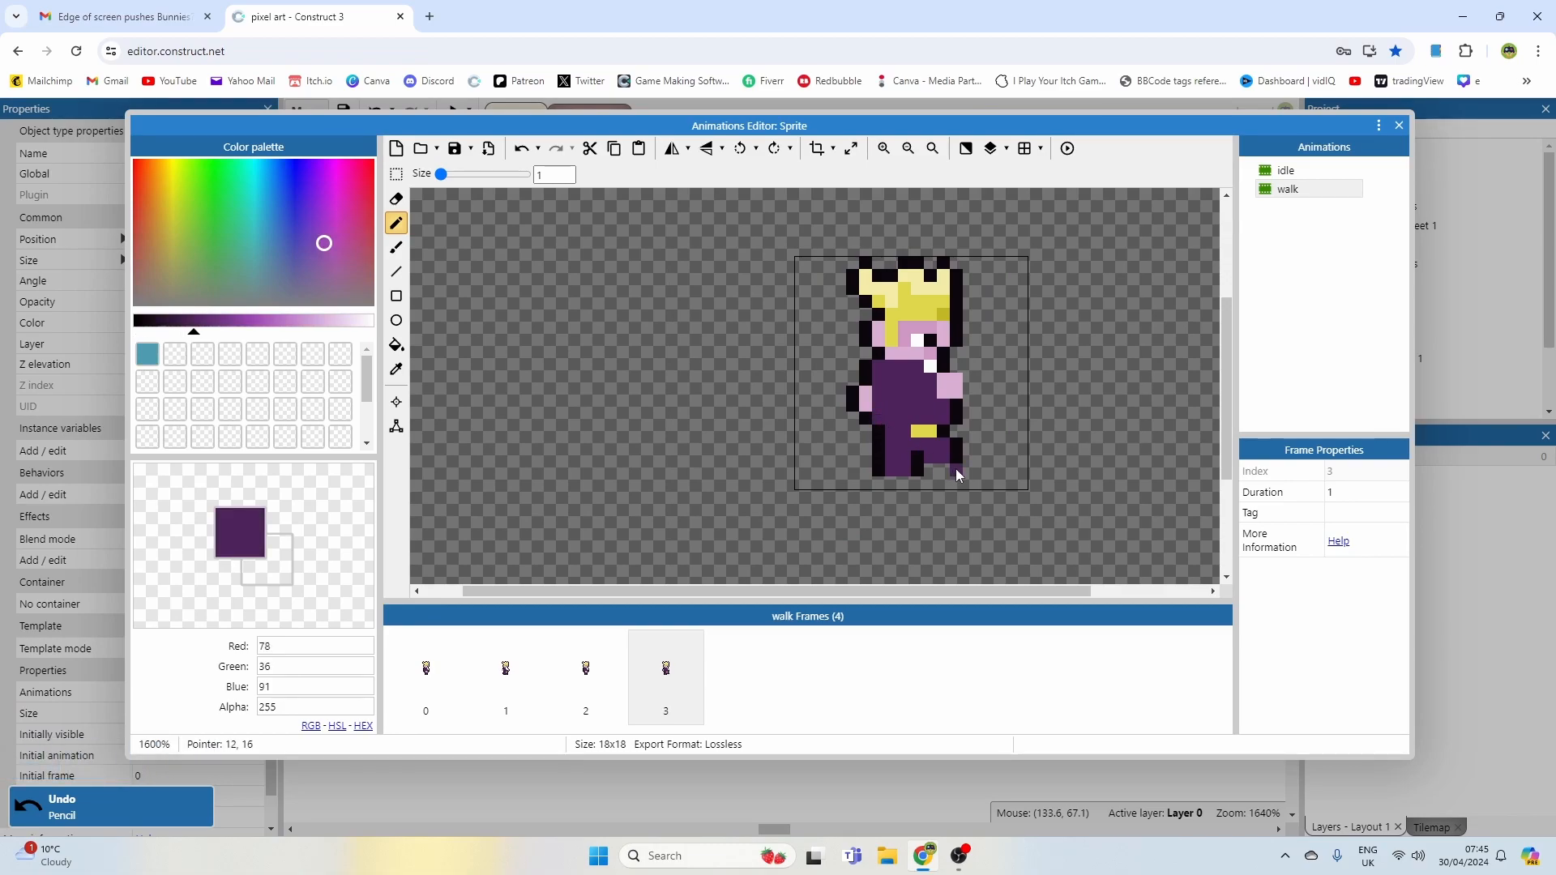
Step: Set the walk animation's speed to 5 and preview the animation
{"action": "left_click", "coordinate": [1292, 189]}
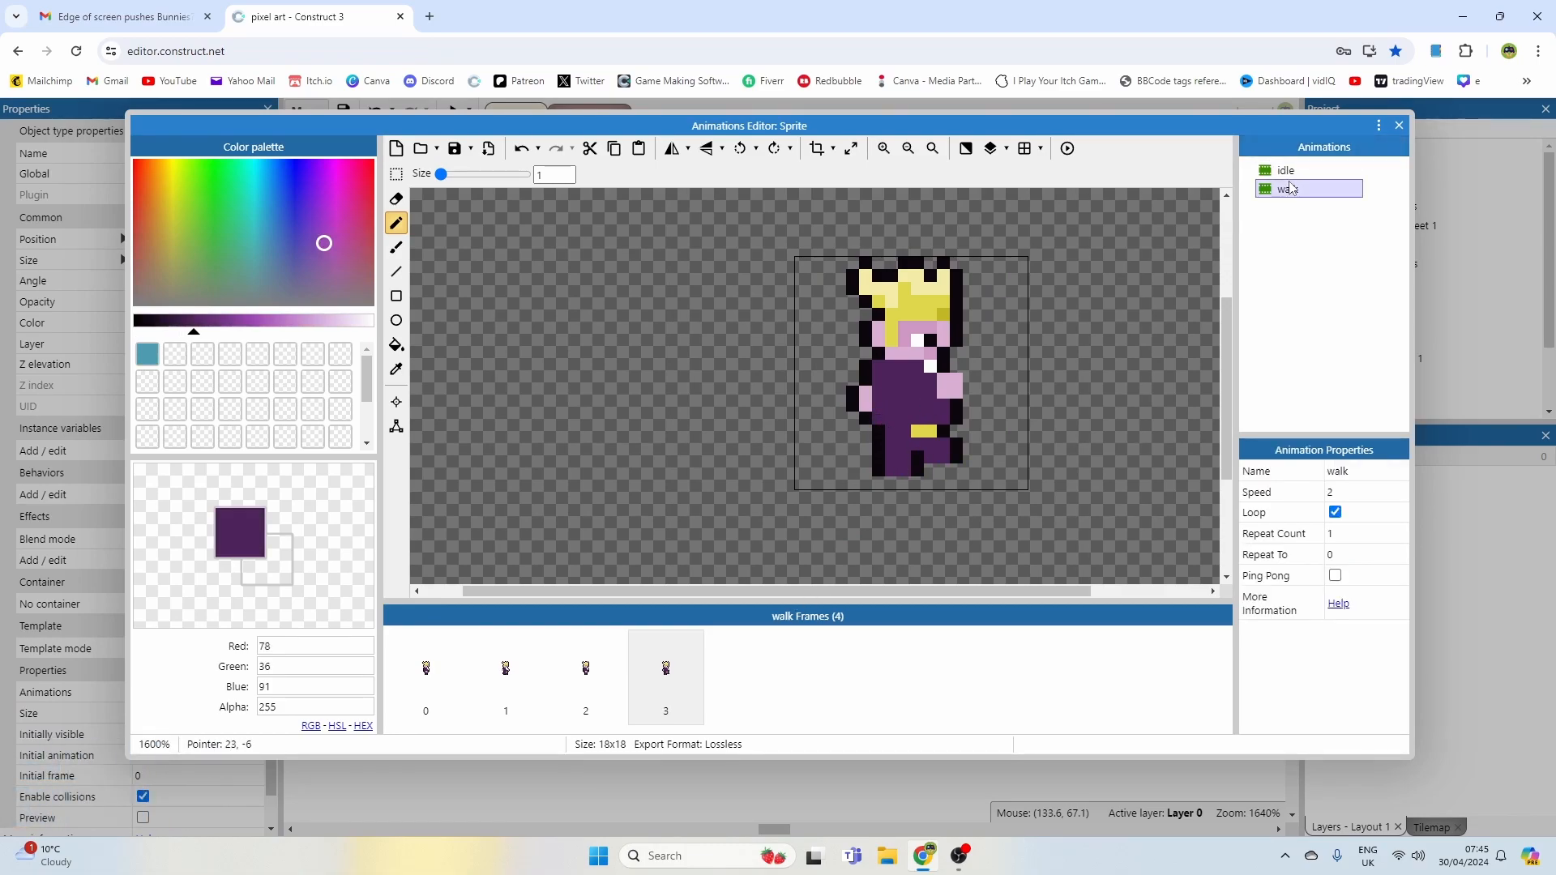
{"action": "left_click", "coordinate": [1358, 494]}
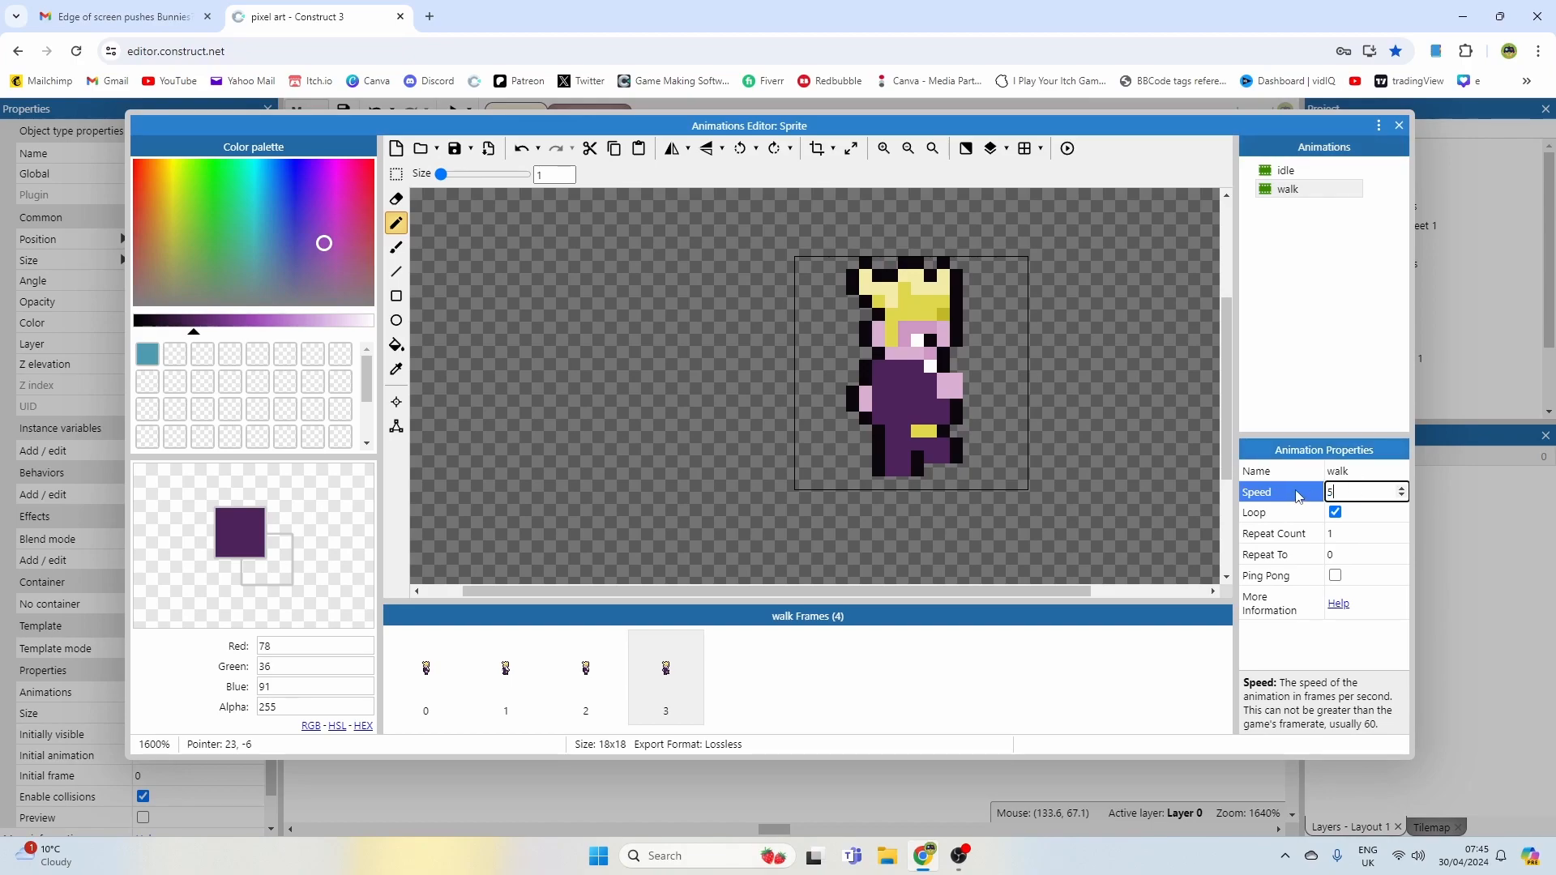
{"action": "type", "text": "5"}
{"action": "left_click", "coordinate": [1068, 149]}
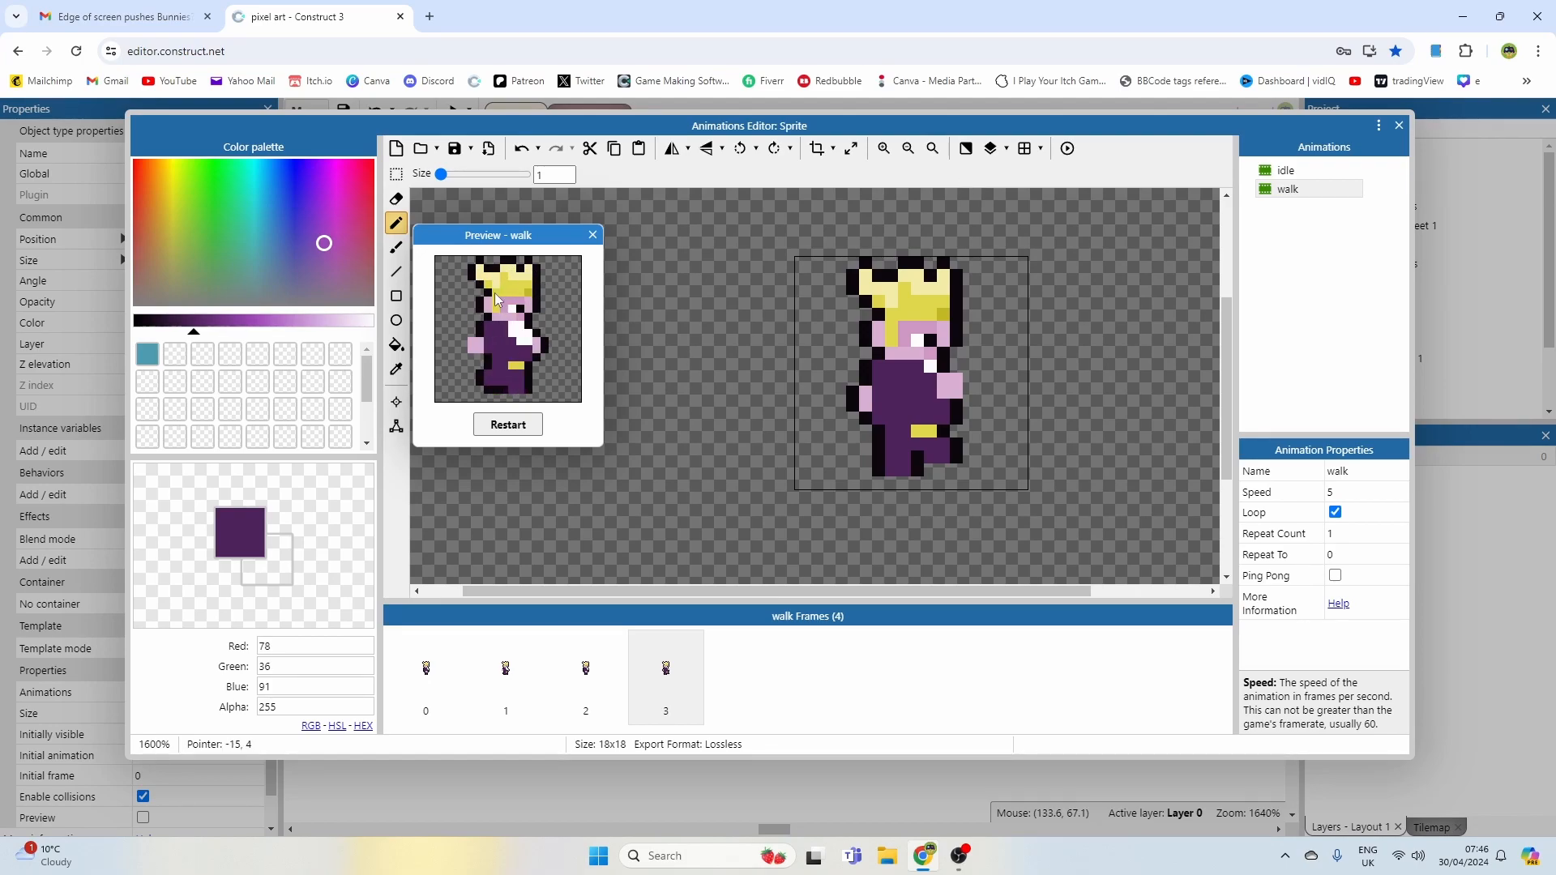
{"action": "left_click", "coordinate": [592, 235]}
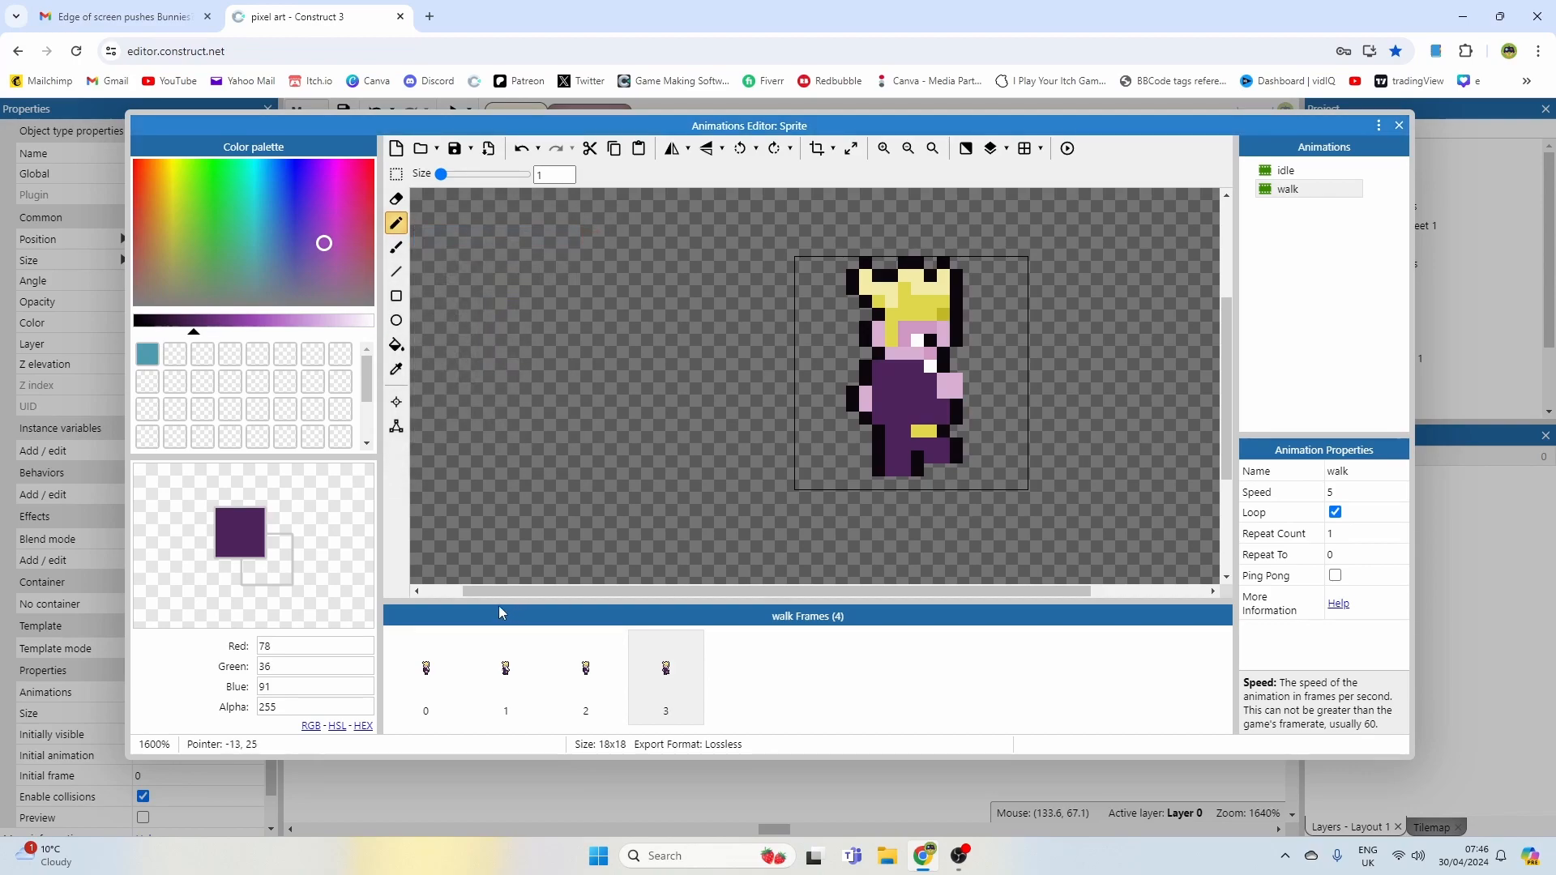
Step: Flip through the walk frames to compare the character's pose in each one
{"action": "left_click", "coordinate": [459, 646]}
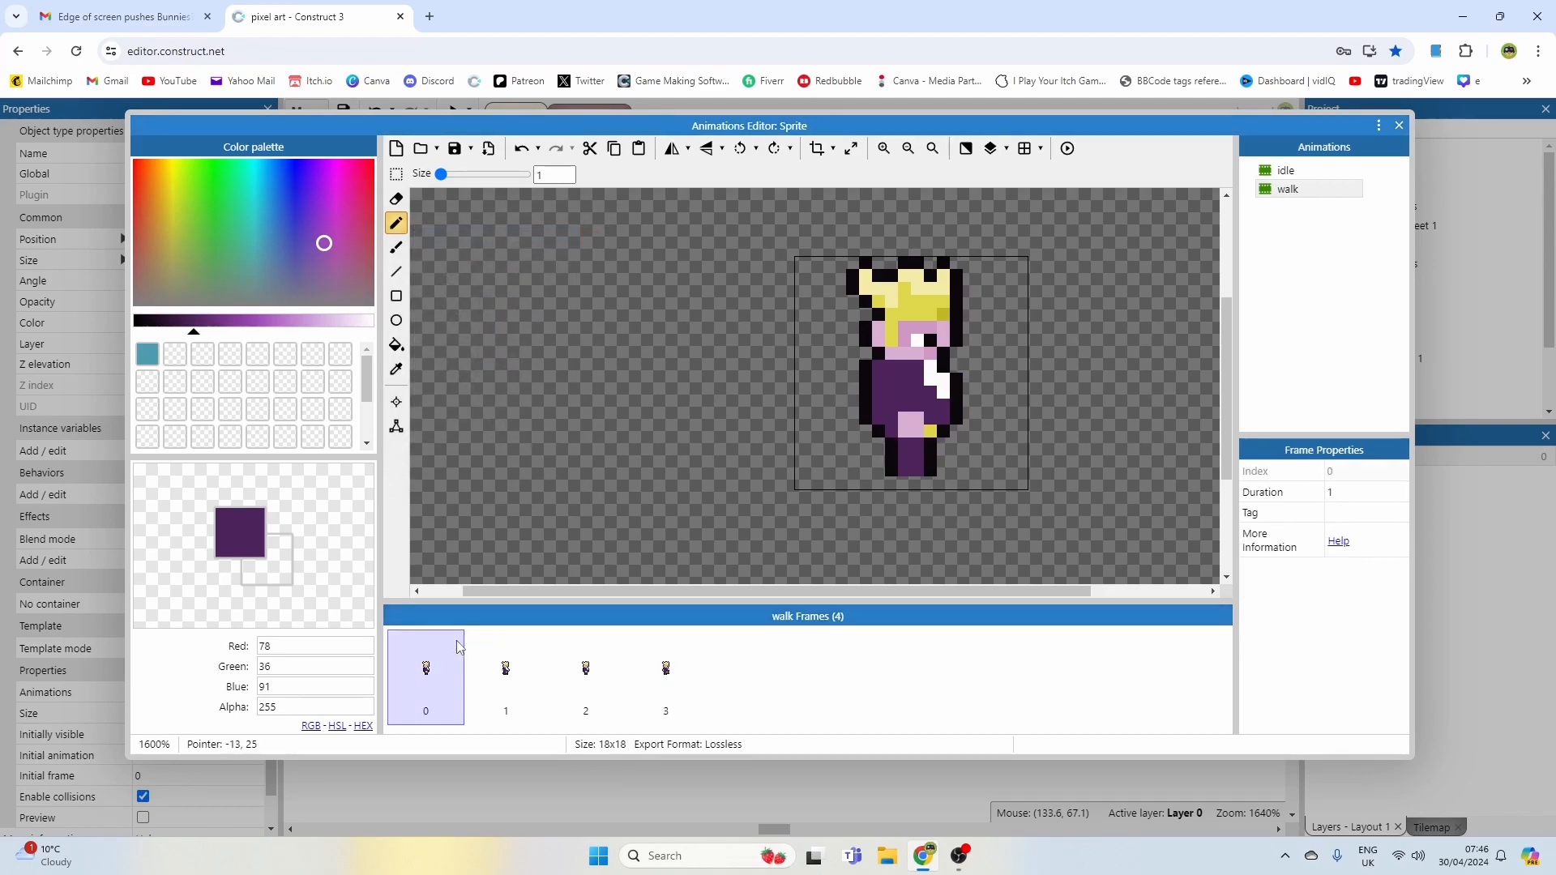
{"action": "left_click", "coordinate": [507, 680]}
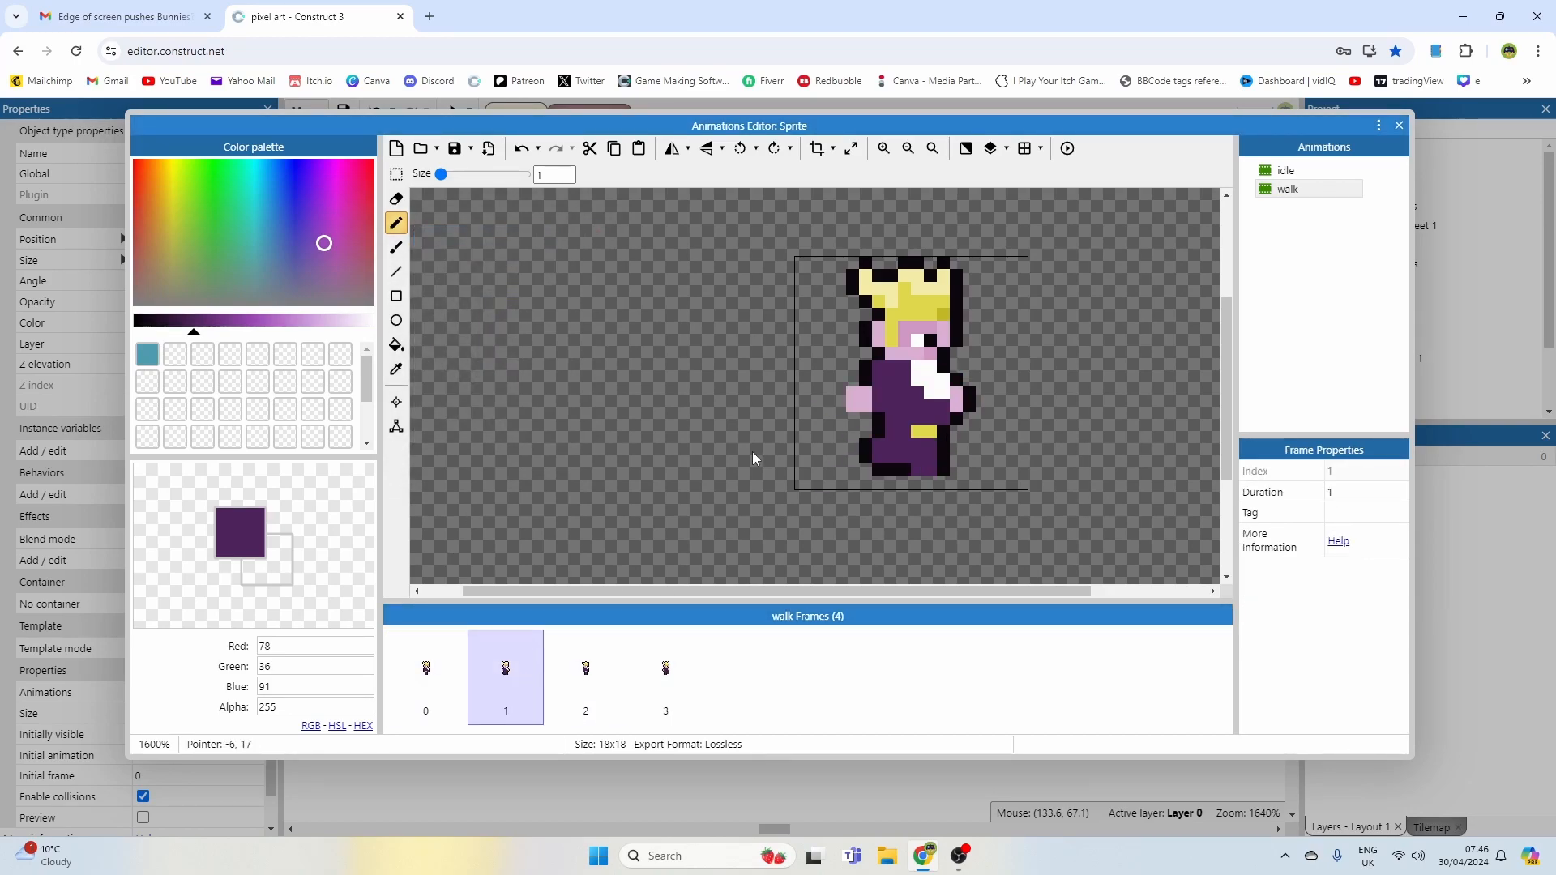
{"action": "left_click", "coordinate": [440, 680]}
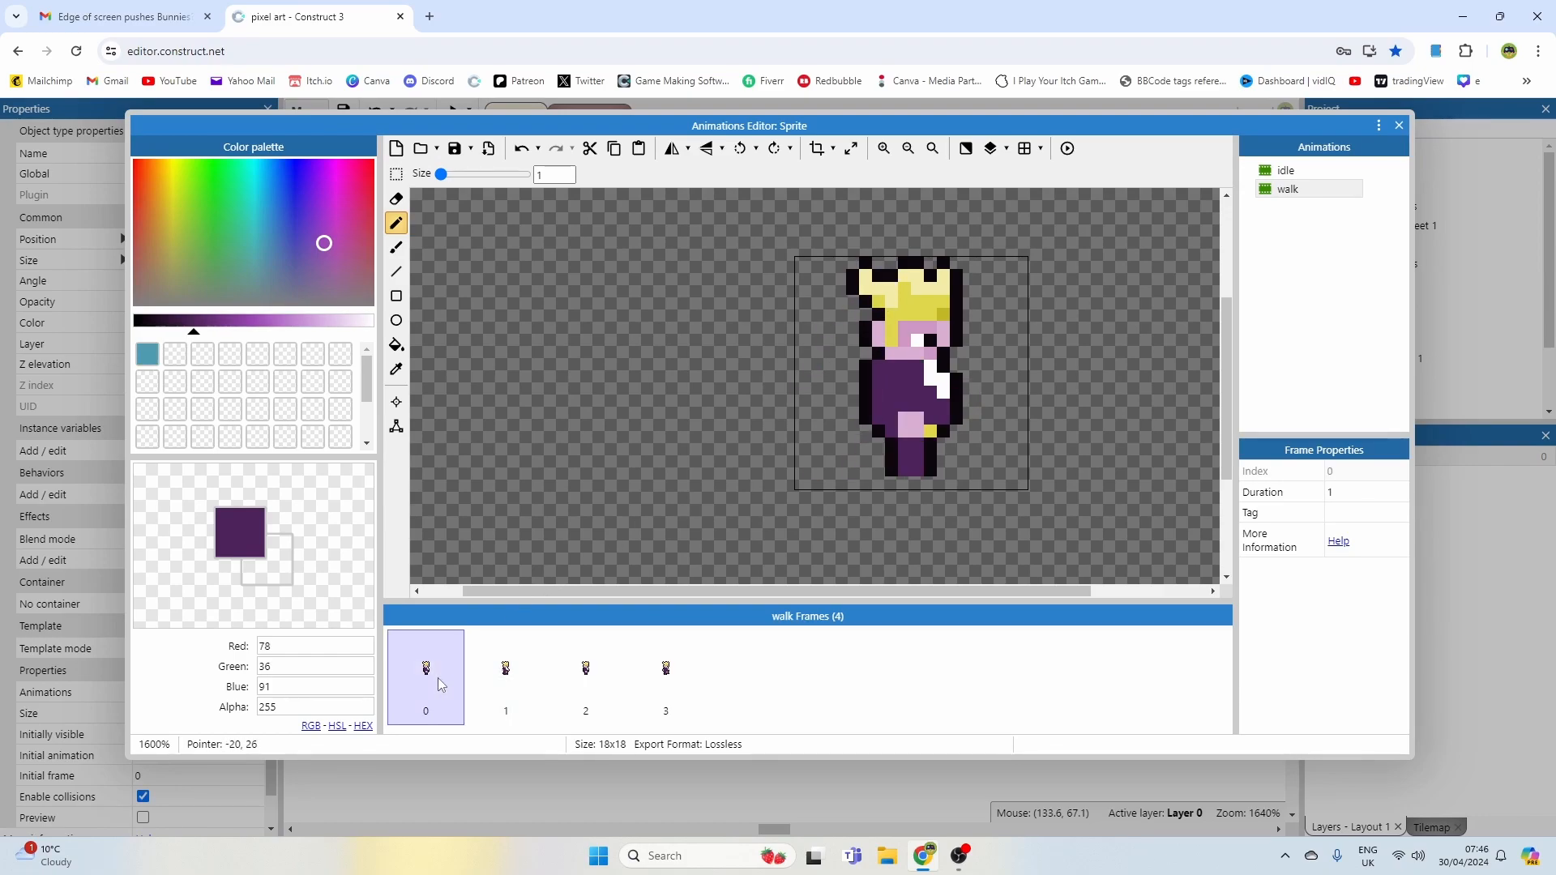
{"action": "left_click", "coordinate": [505, 676]}
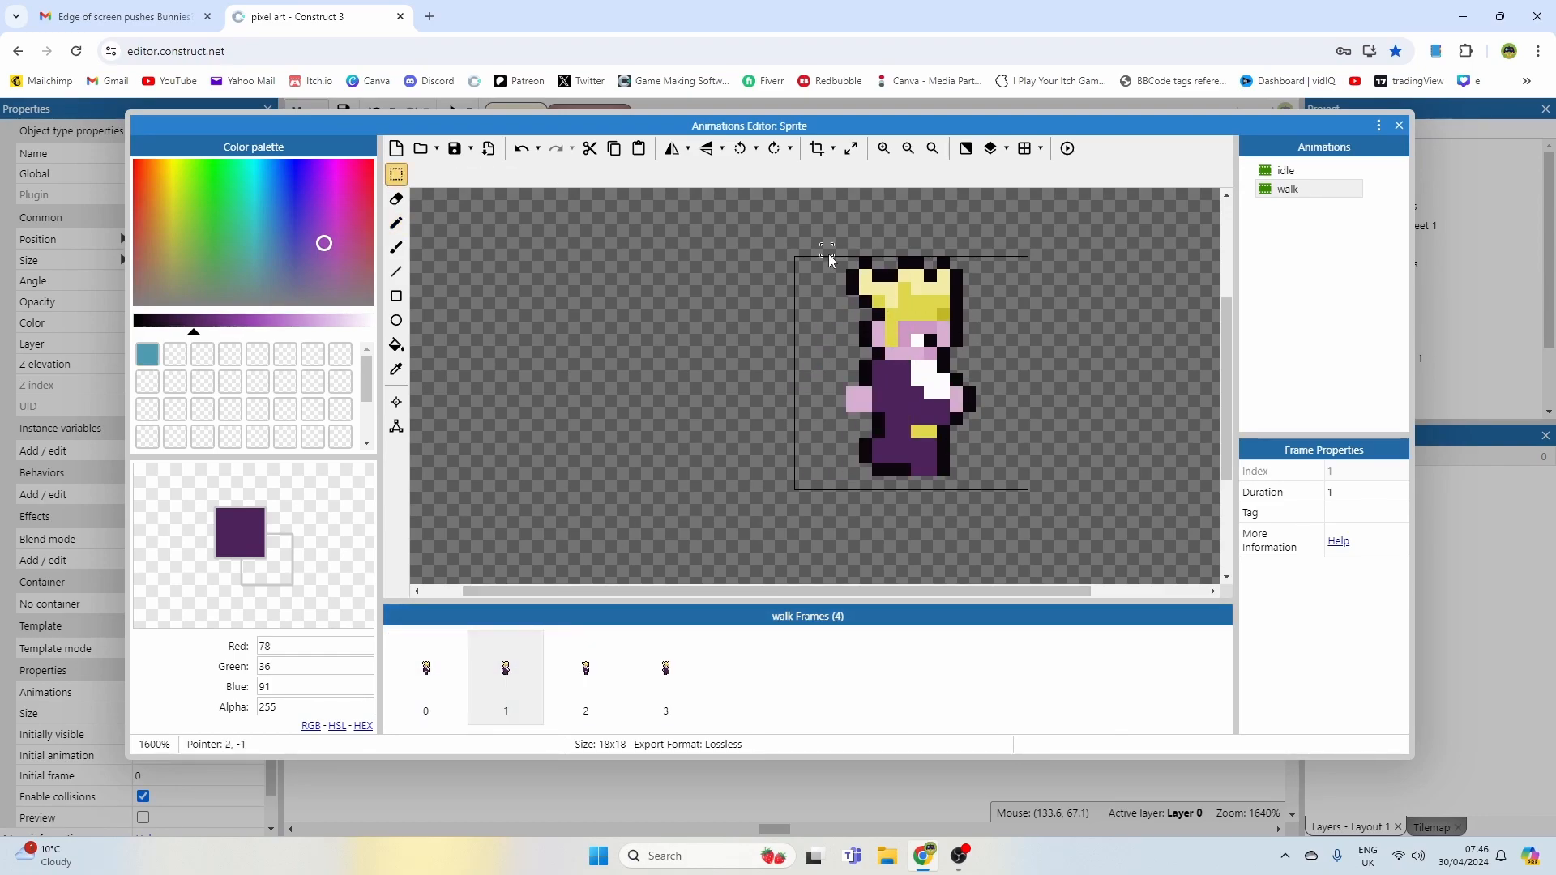
{"action": "left_click_drag", "start_coordinate": [827, 252], "coordinate": [947, 341]}
{"action": "left_click", "coordinate": [1013, 342]}
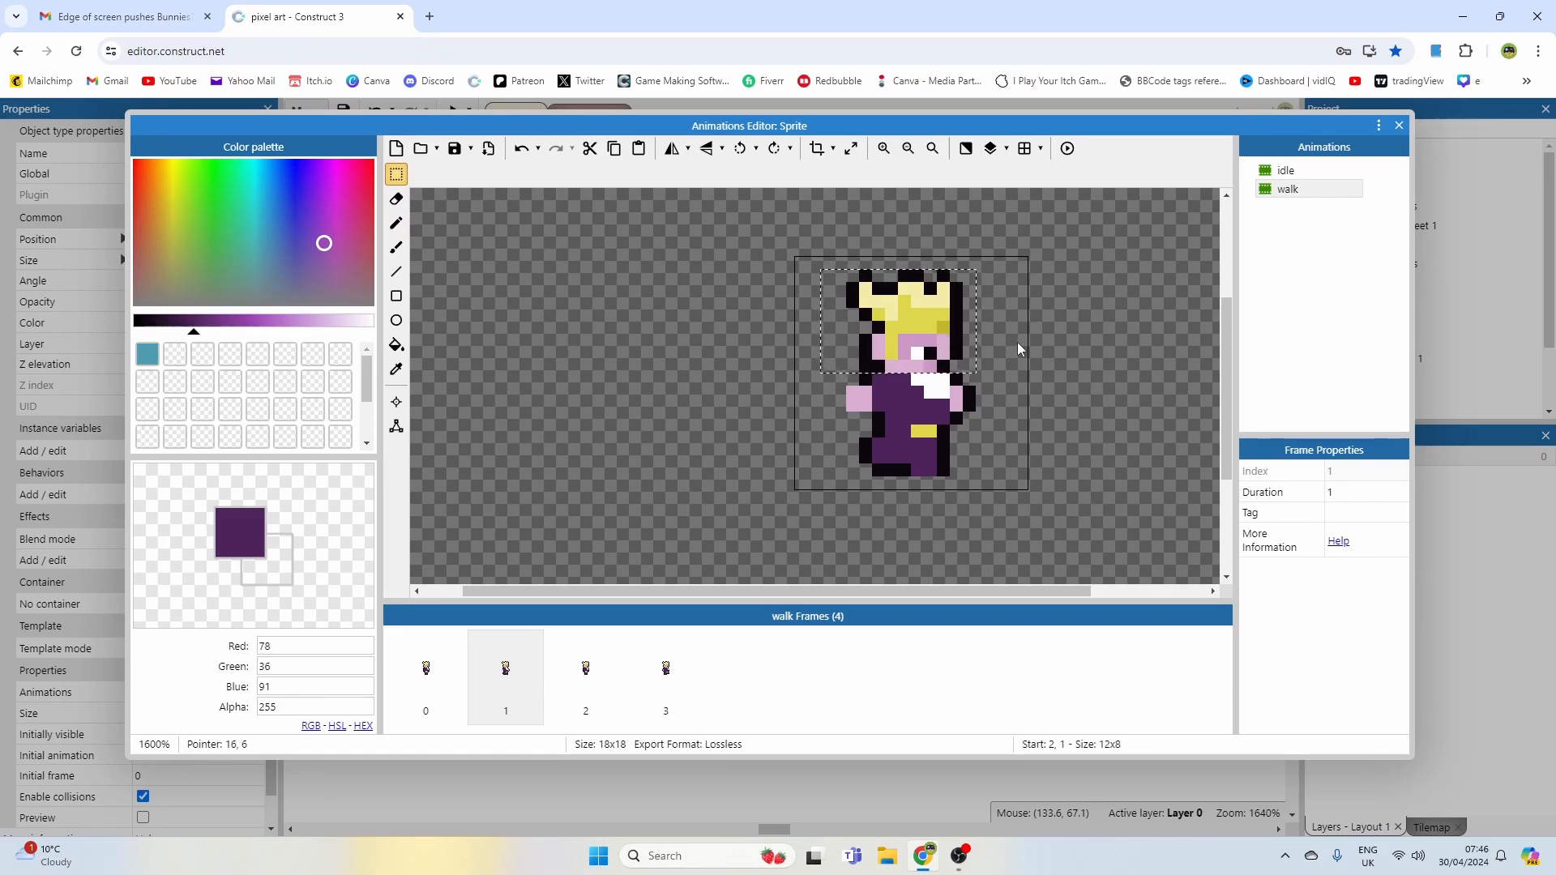
{"action": "left_click", "coordinate": [504, 680]}
{"action": "left_click", "coordinate": [447, 679]}
{"action": "left_click", "coordinate": [489, 685]}
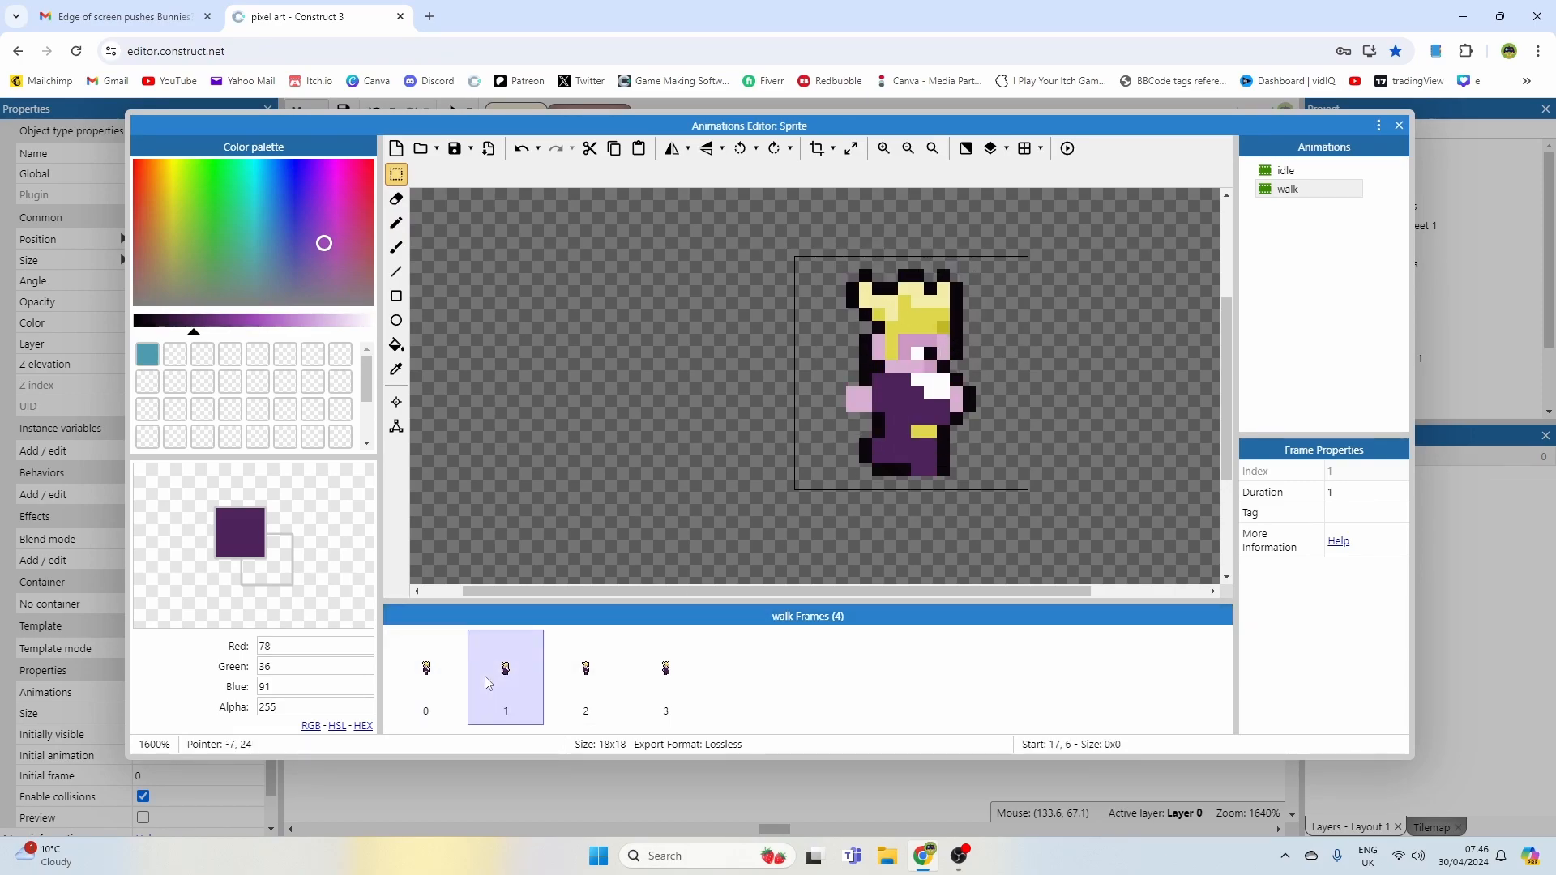
{"action": "left_click", "coordinate": [452, 681]}
{"action": "left_click", "coordinate": [503, 681]}
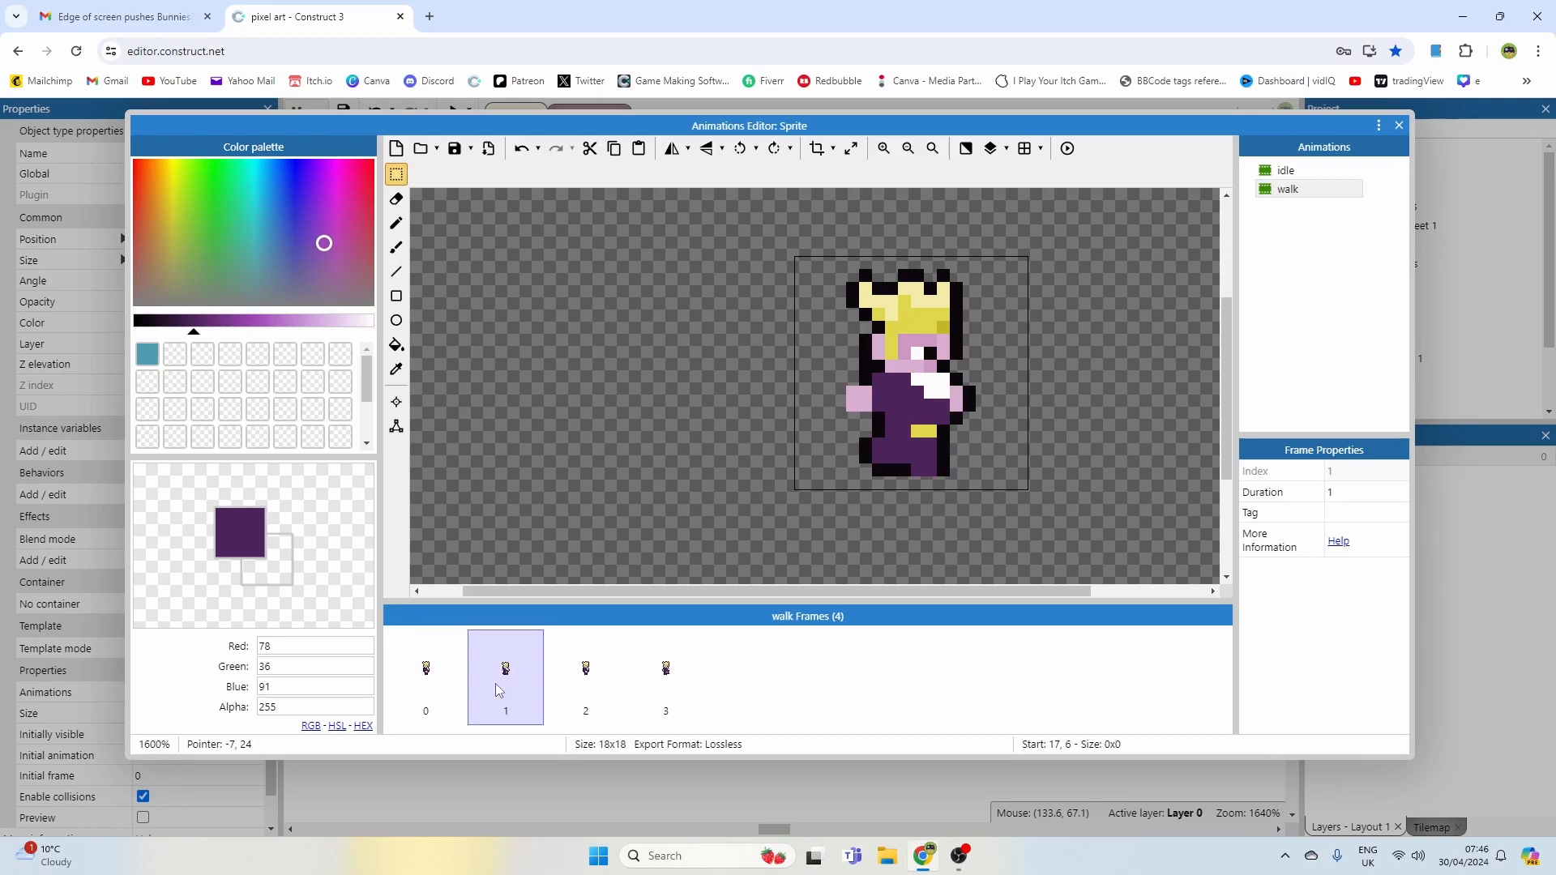
{"action": "left_click", "coordinate": [582, 681]}
{"action": "left_click", "coordinate": [663, 681]}
Step: Shift the fourth frame's head down about one pixel with a rectangle selection and preview the walk
{"action": "left_click_drag", "start_coordinate": [833, 236], "coordinate": [973, 371]}
{"action": "left_click", "coordinate": [1020, 338]}
{"action": "left_click_drag", "start_coordinate": [800, 250], "coordinate": [943, 349]}
{"action": "left_click", "coordinate": [995, 417]}
{"action": "left_click", "coordinate": [1068, 149]}
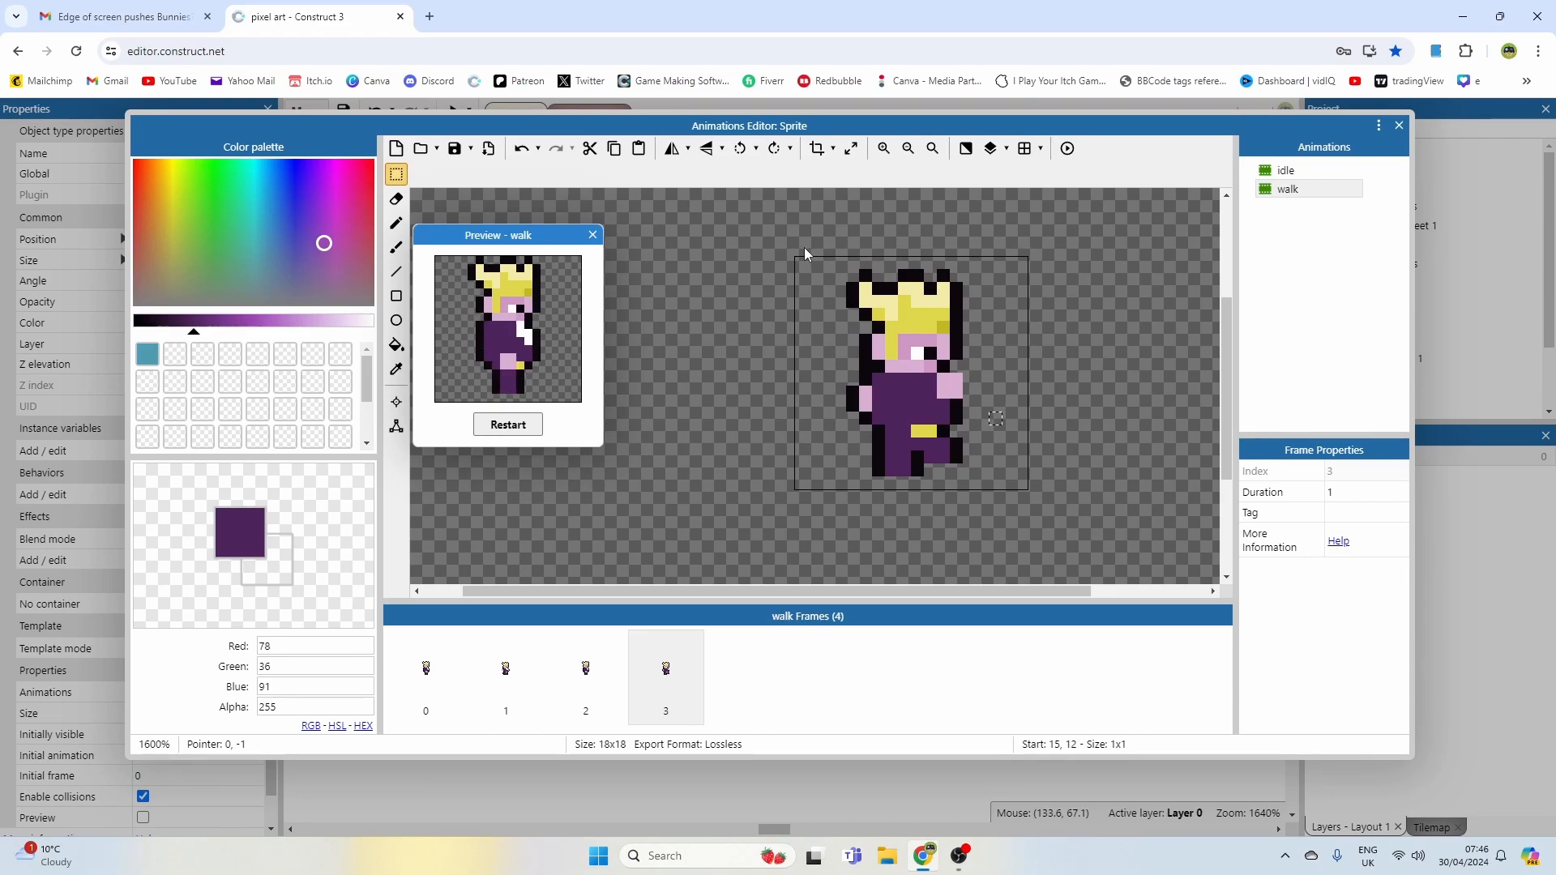
Step: Redraw the fourth frame's feet with black outline pixels and erase the pixels between the legs
{"action": "left_click", "coordinate": [955, 455], "text": "ctrl"}
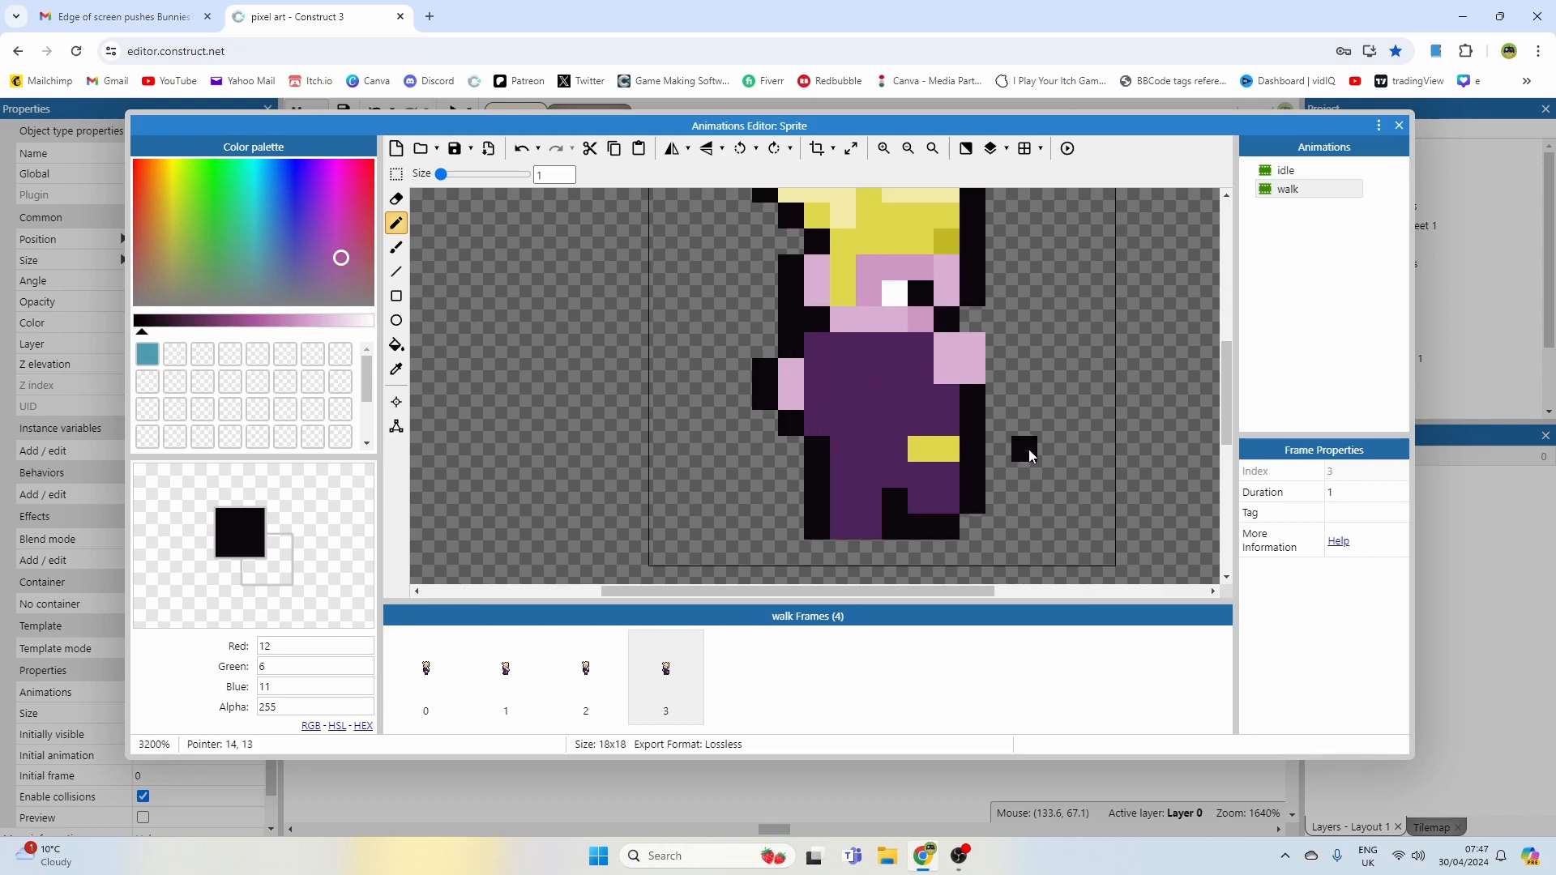
{"action": "middle_click_drag", "start_coordinate": [1028, 449], "coordinate": [1033, 408]}
{"action": "left_click", "coordinate": [919, 511], "text": "ctrl"}
{"action": "left_click", "coordinate": [899, 460], "text": "ctrl"}
{"action": "left_click", "coordinate": [880, 492]}
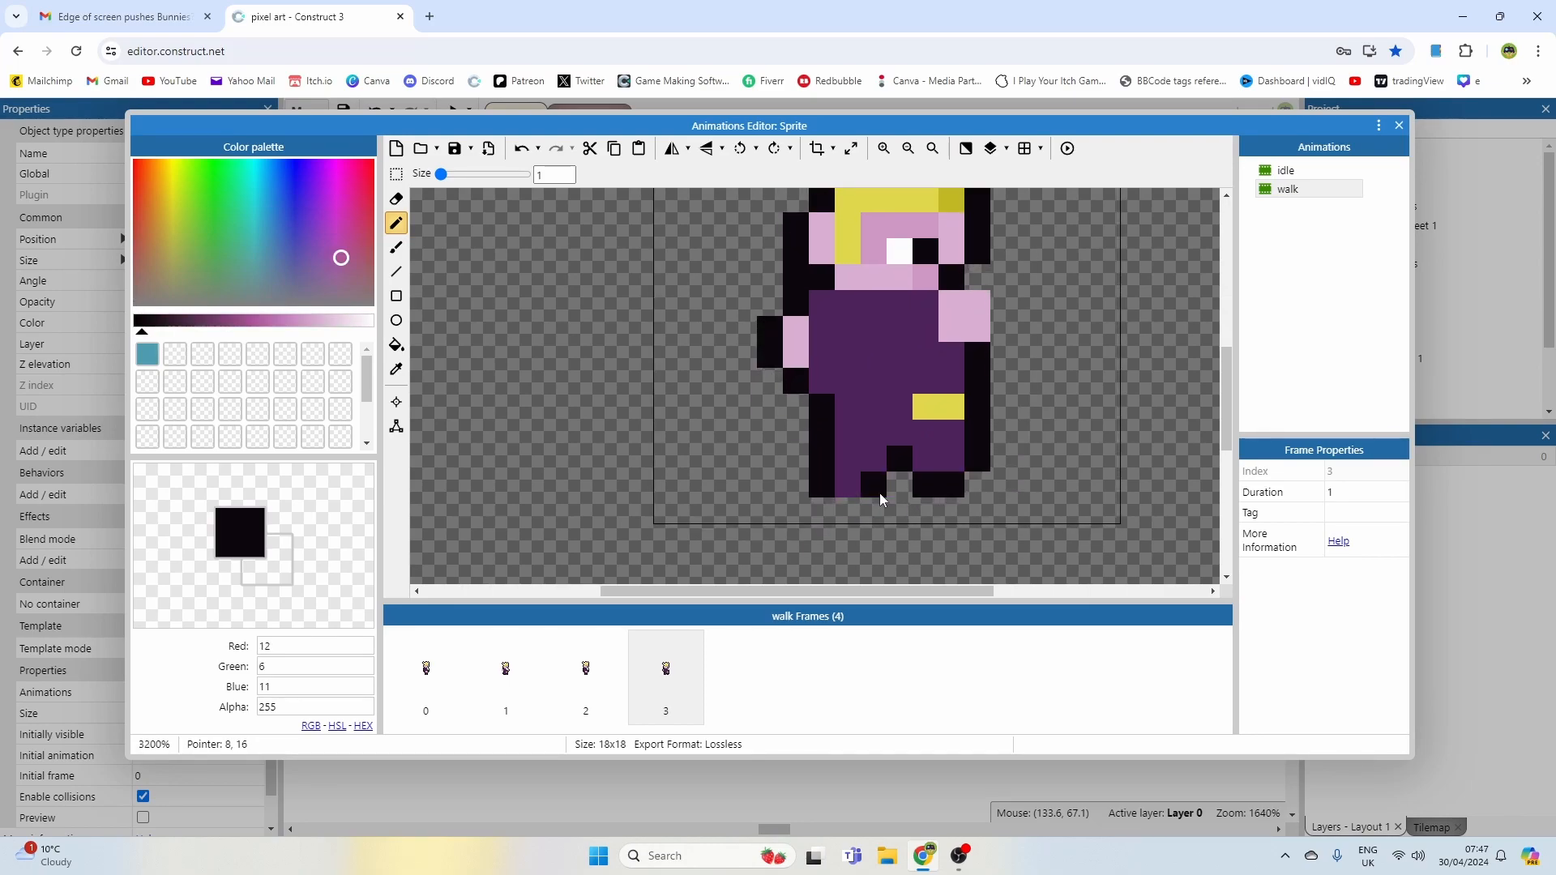
{"action": "scroll", "coordinate": [1022, 449], "scroll_direction": "down", "scroll_amount": 1, "text": "ctrl"}
{"action": "scroll", "coordinate": [1022, 450], "scroll_direction": "up", "scroll_amount": 1, "text": "ctrl"}
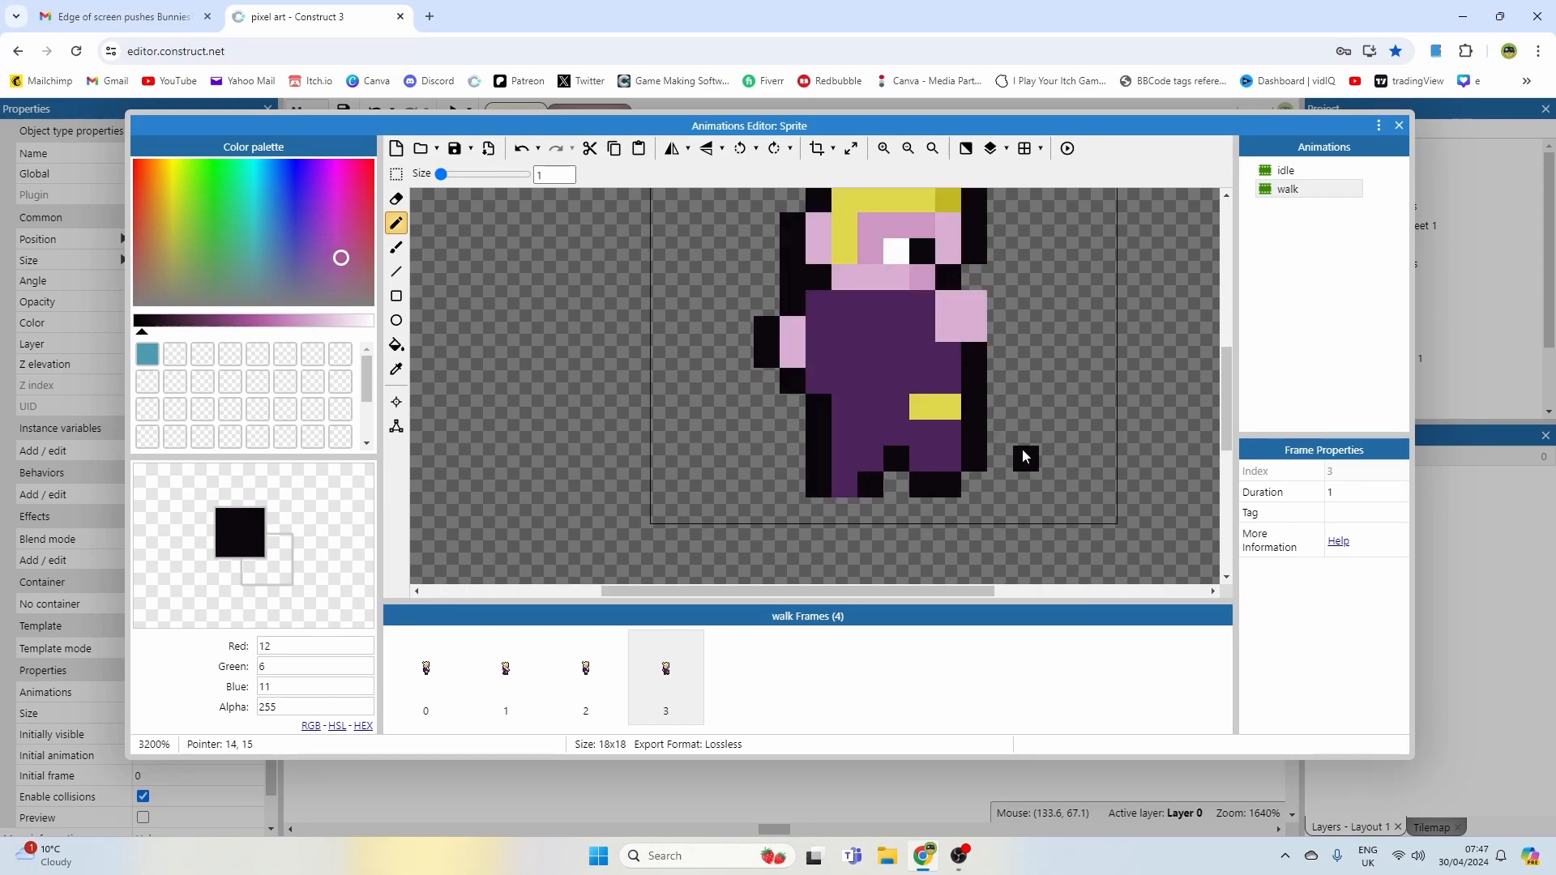
{"action": "left_click", "coordinate": [897, 488], "text": "ctrl"}
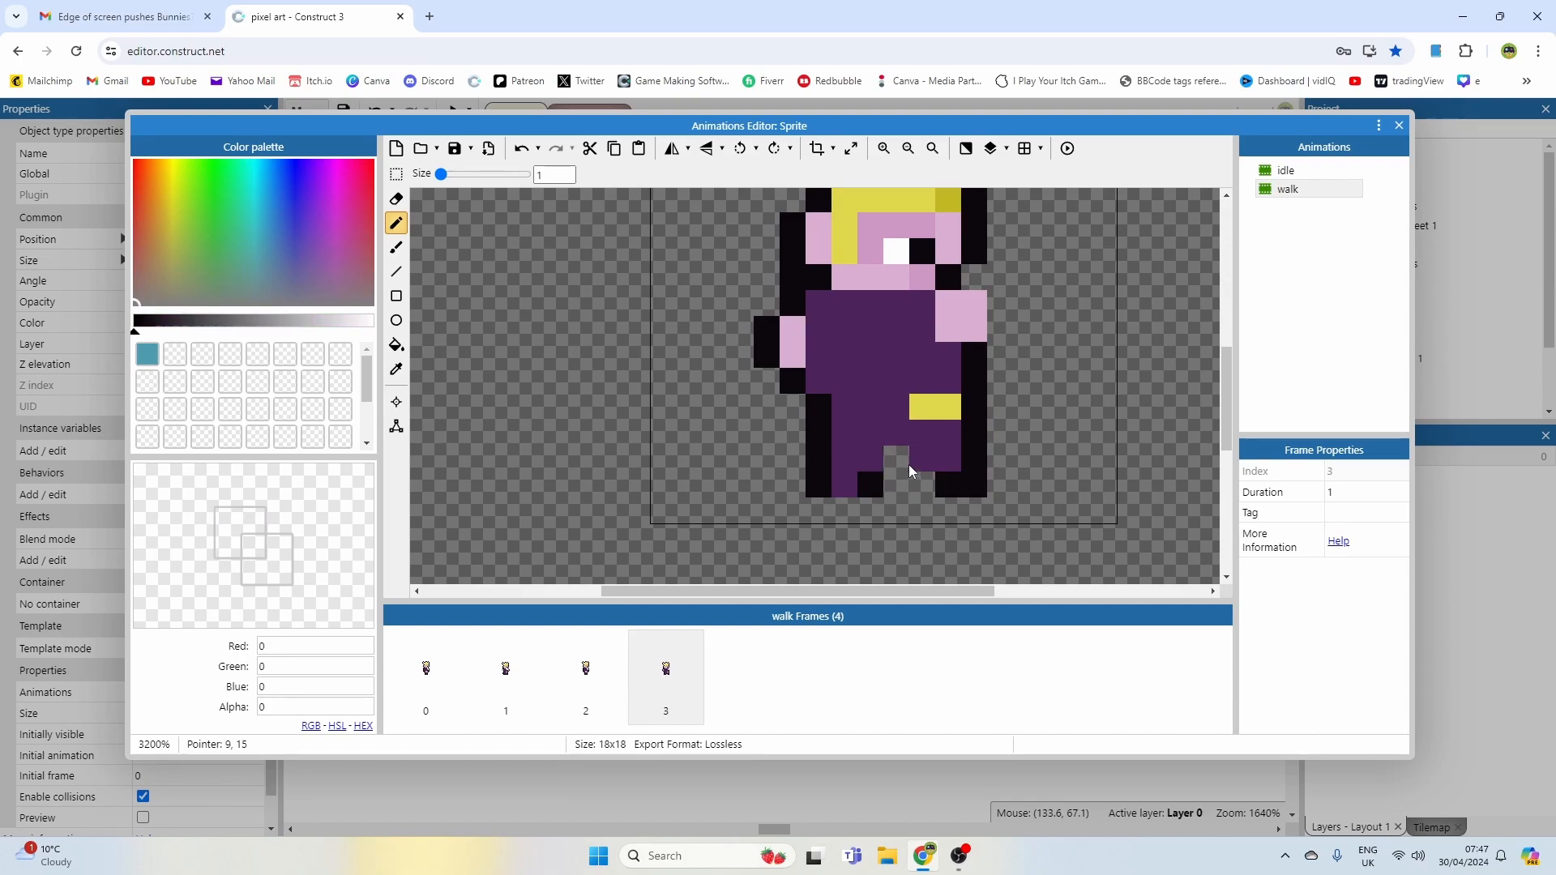
{"action": "left_click", "coordinate": [907, 464], "text": "ctrl"}
{"action": "left_click", "coordinate": [920, 463]}
{"action": "scroll", "coordinate": [1041, 458], "scroll_direction": "down", "scroll_amount": 1, "text": "ctrl"}
Step: Preview the walk and compare the frames with the idle animation
{"action": "left_click", "coordinate": [1067, 149]}
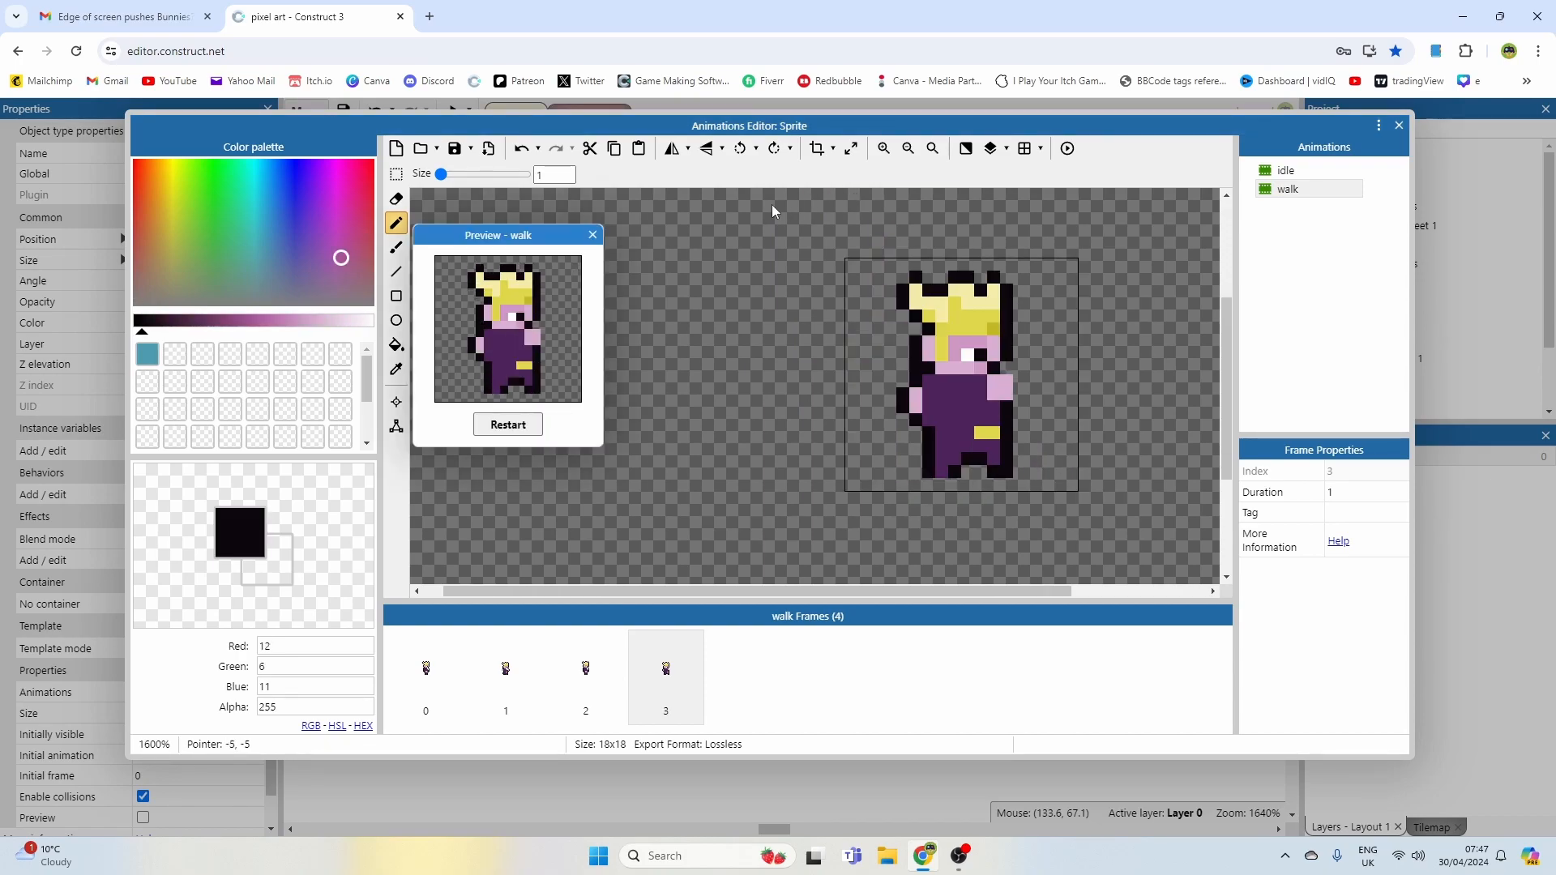
{"action": "left_click", "coordinate": [593, 236]}
{"action": "left_click", "coordinate": [586, 671]}
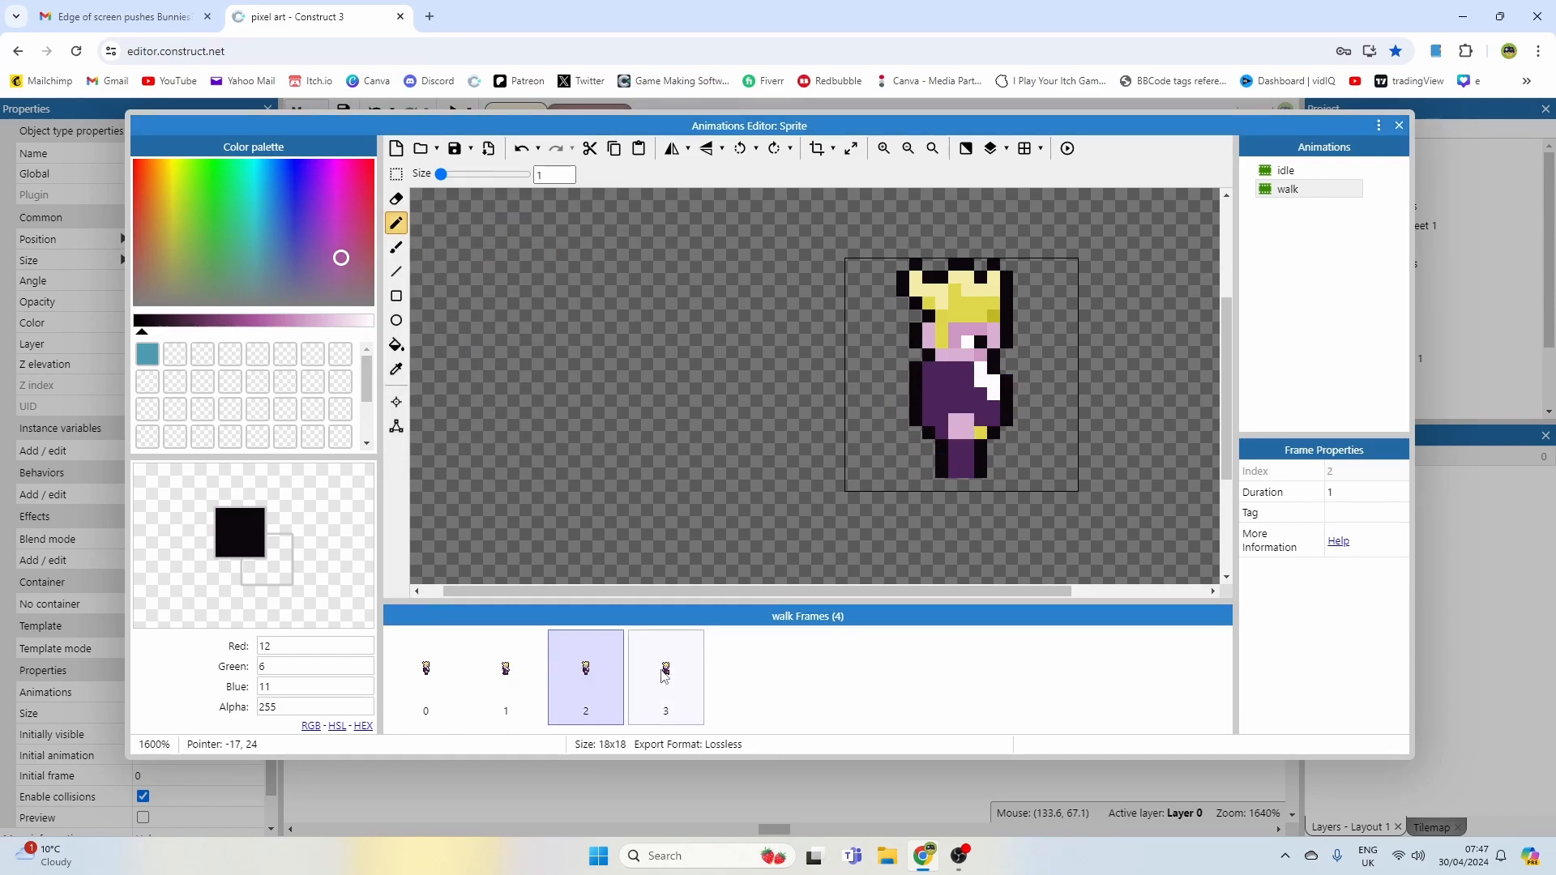
{"action": "left_click", "coordinate": [663, 677]}
{"action": "scroll", "coordinate": [924, 421], "scroll_direction": "up", "scroll_amount": 1, "text": "ctrl"}
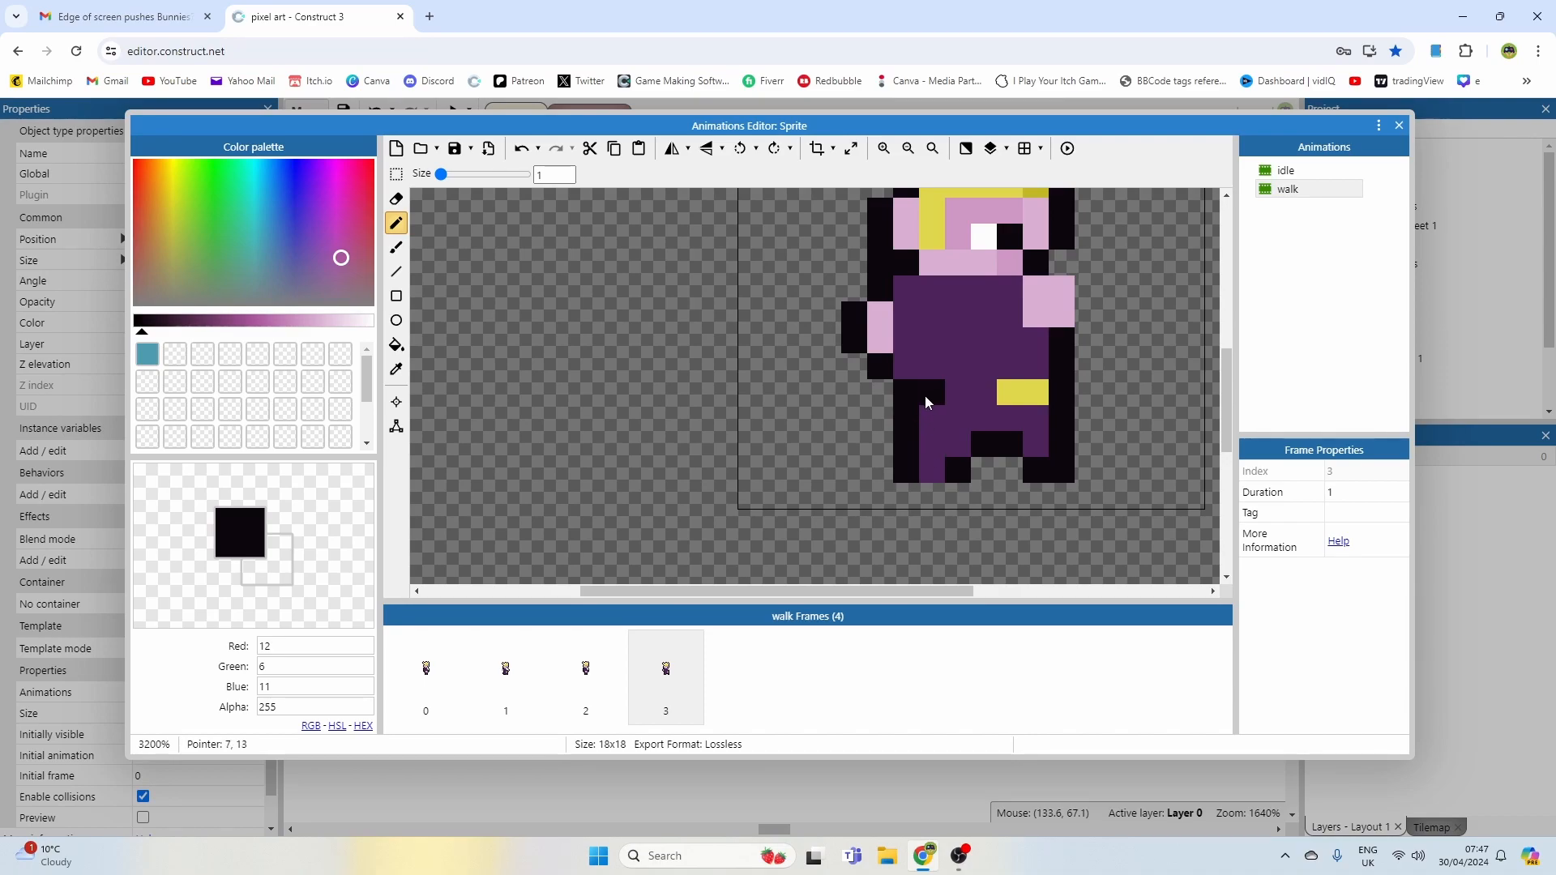
{"action": "scroll", "coordinate": [973, 399], "scroll_direction": "down", "scroll_amount": 1, "text": "ctrl"}
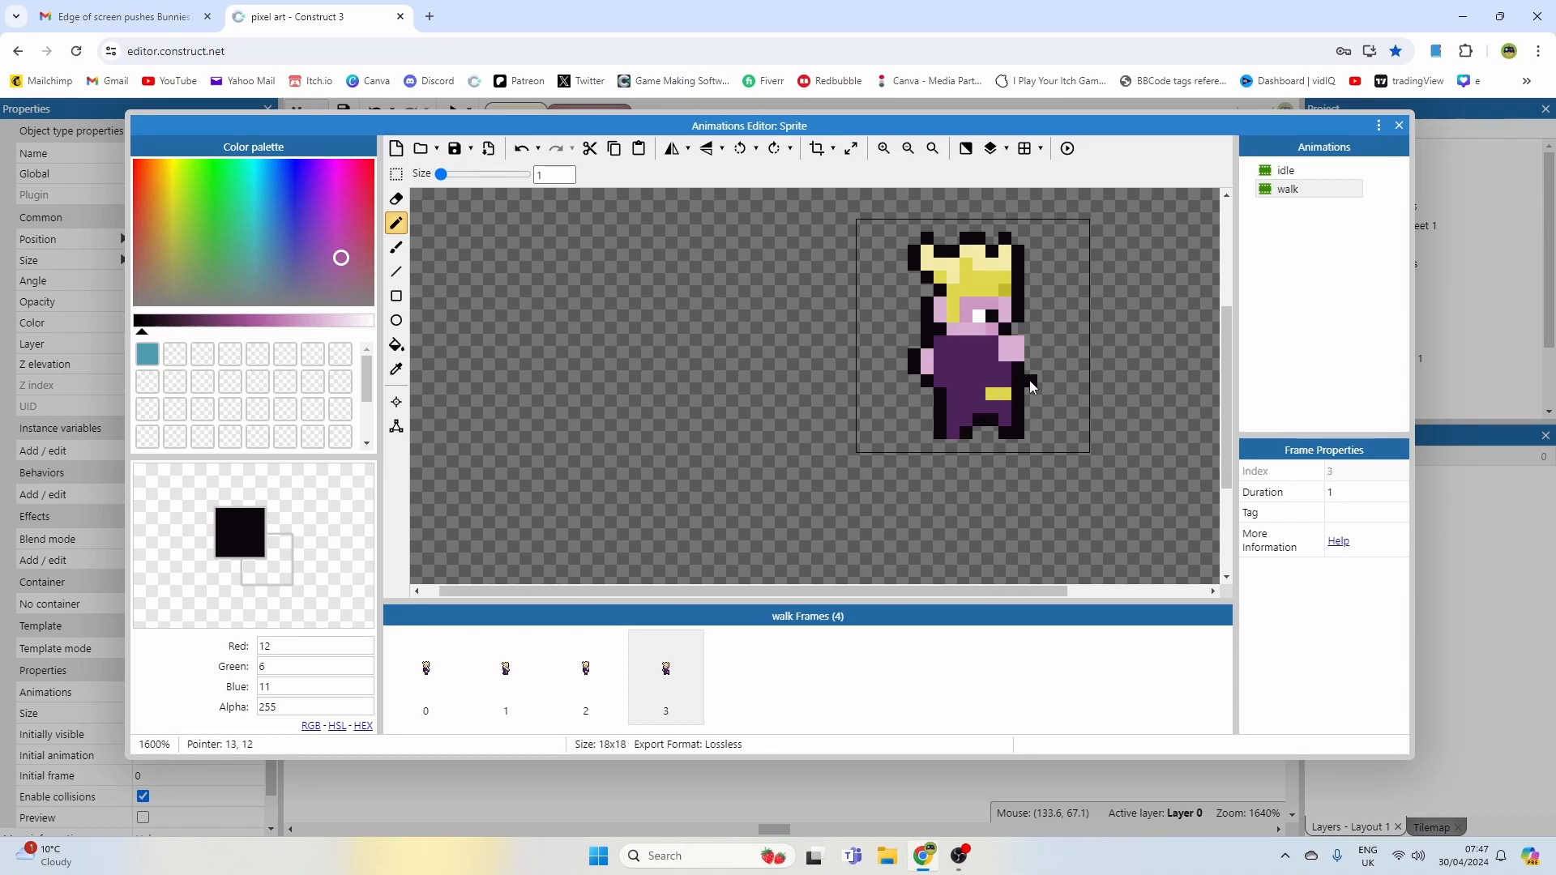
{"action": "middle_click_drag", "start_coordinate": [1010, 372], "coordinate": [945, 397]}
{"action": "left_click", "coordinate": [1277, 170]}
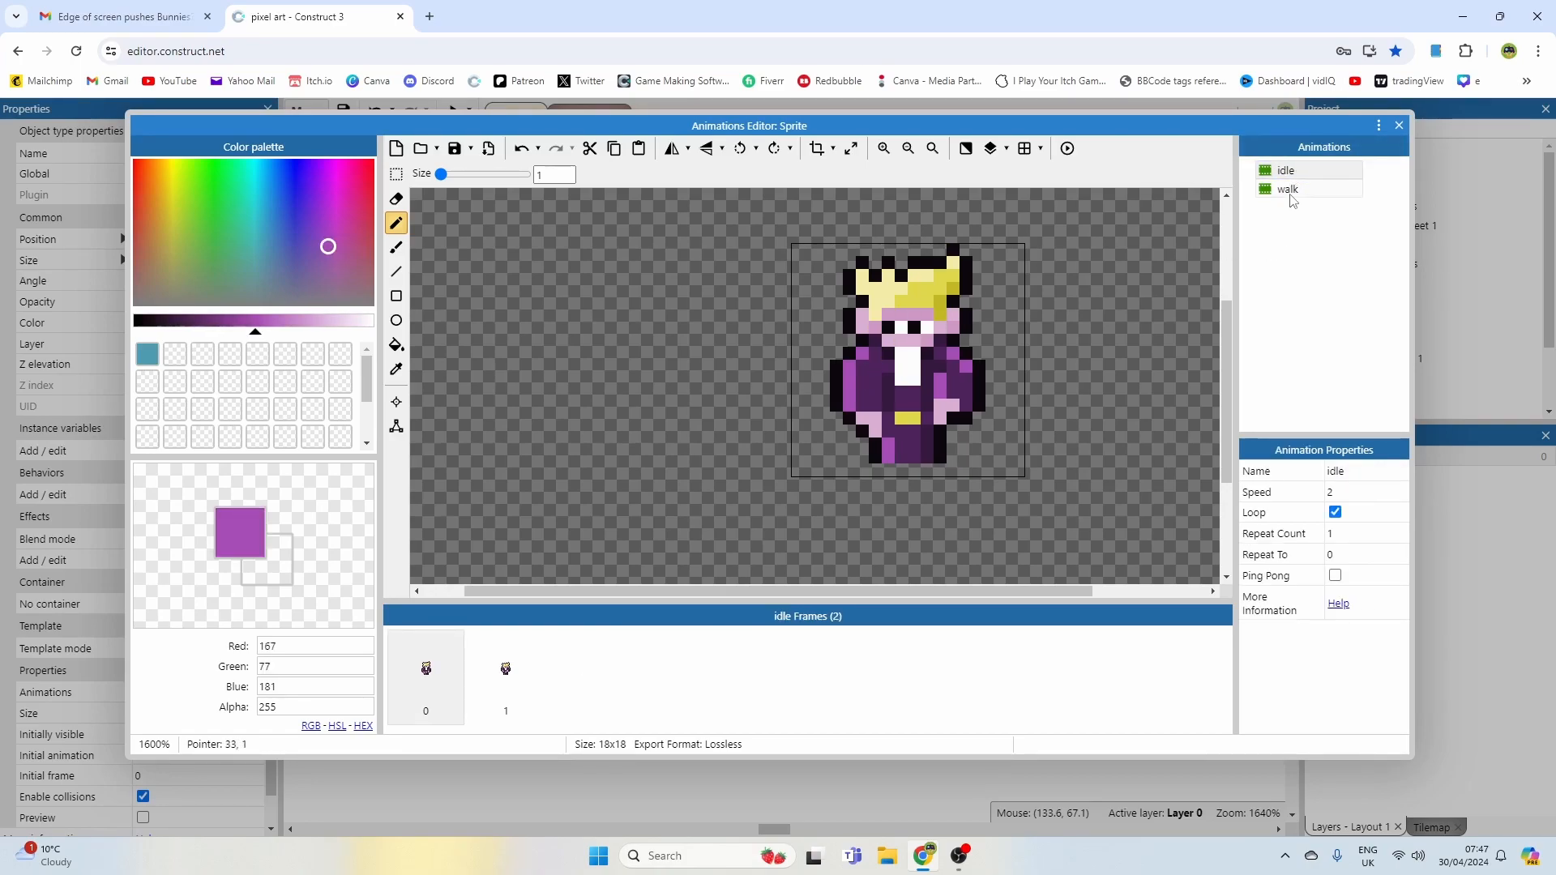
{"action": "left_click", "coordinate": [1289, 191]}
Step: Add light purple highlights down the first frame's body and on the second frame's lower body
{"action": "left_click_drag", "start_coordinate": [902, 359], "coordinate": [915, 471]}
{"action": "left_click", "coordinate": [879, 357]}
{"action": "left_click", "coordinate": [504, 673]}
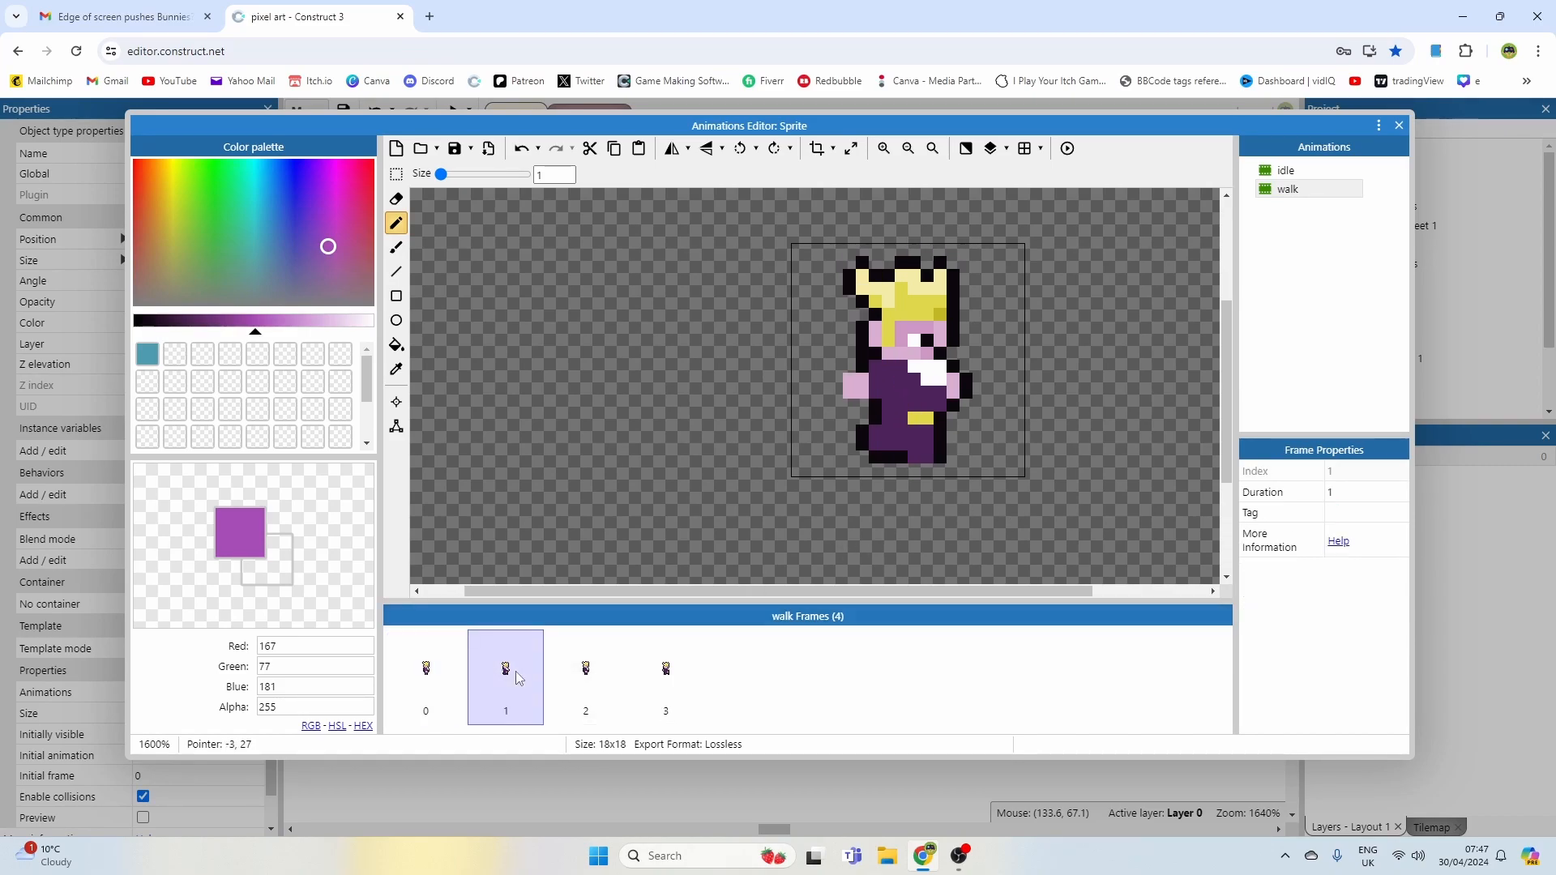
{"action": "left_click", "coordinate": [889, 432]}
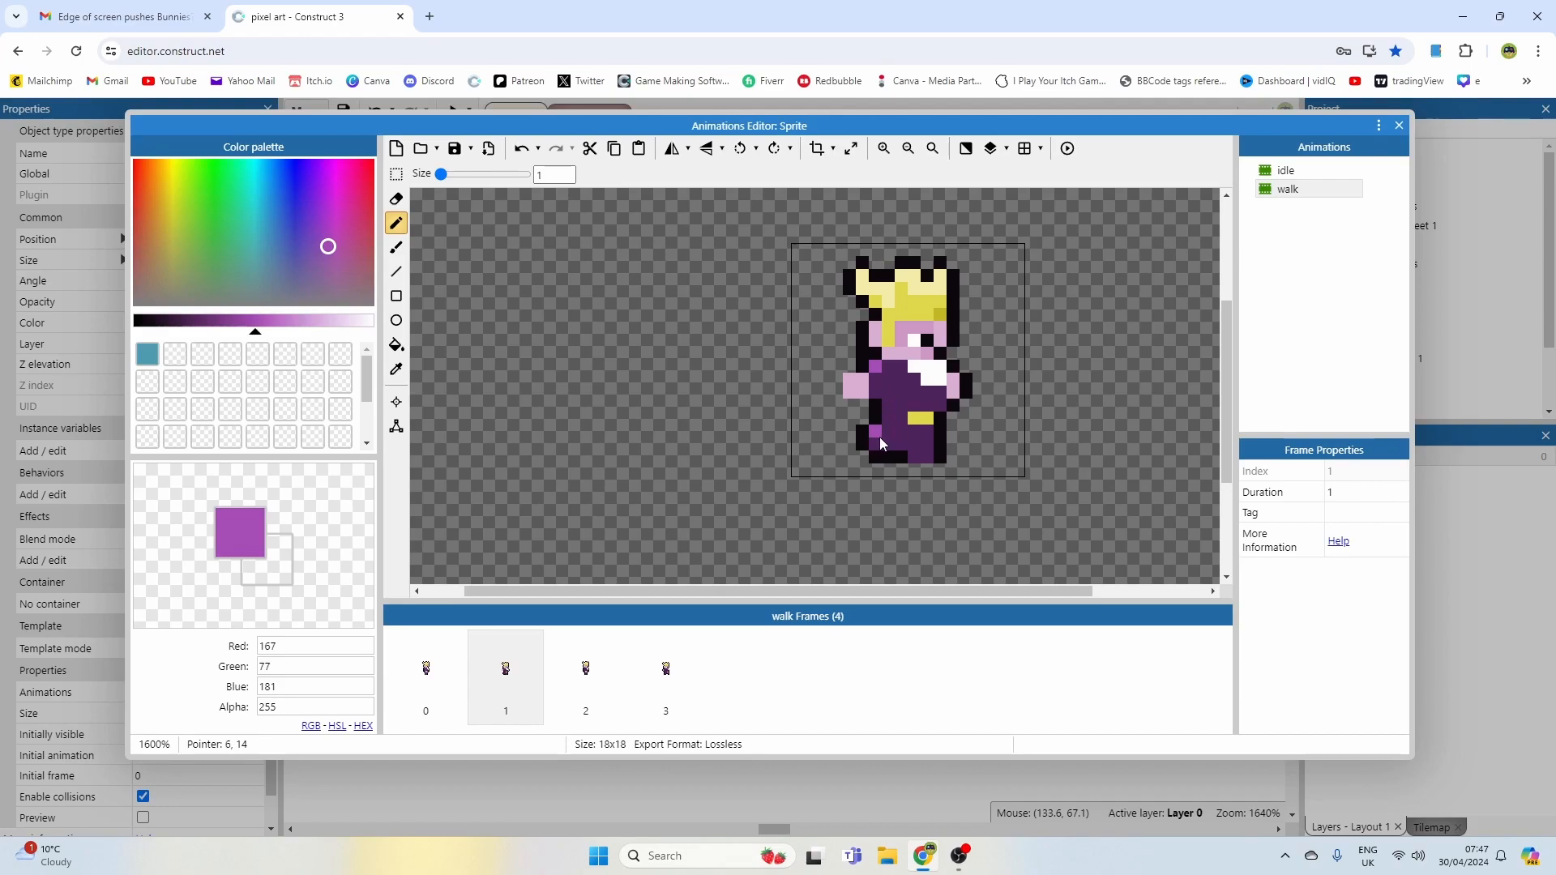
{"action": "left_click", "coordinate": [918, 456]}
Step: Paint a light purple vertical stripe down the third frame's body
{"action": "left_click", "coordinate": [443, 676]}
{"action": "left_click", "coordinate": [491, 677]}
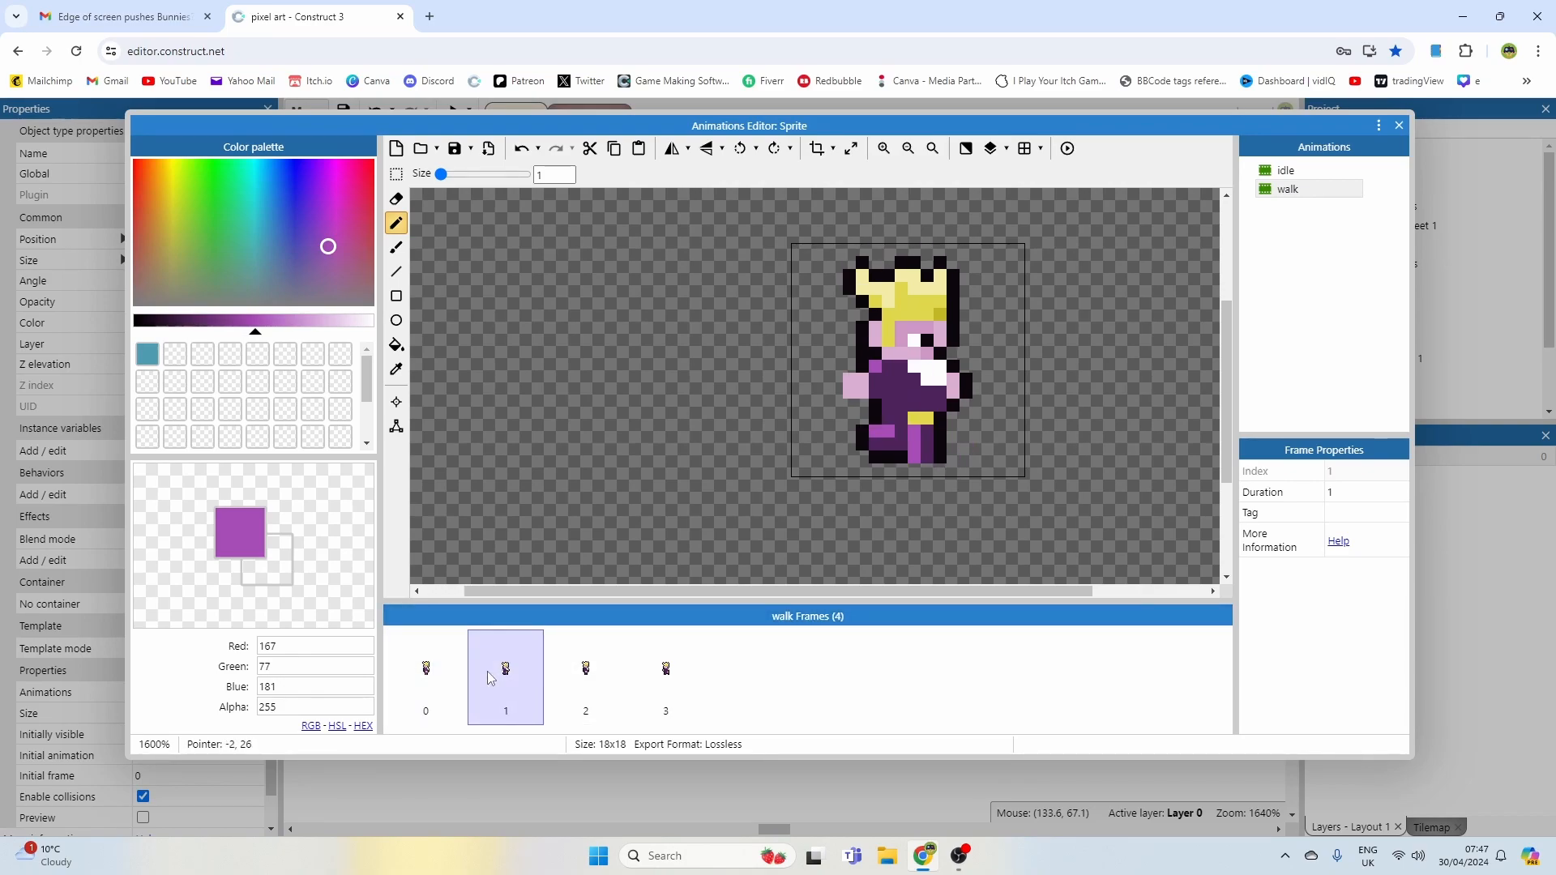
{"action": "left_click", "coordinate": [578, 677]}
{"action": "key", "text": "ctrl+z"}
{"action": "left_click_drag", "start_coordinate": [898, 358], "coordinate": [902, 444]}
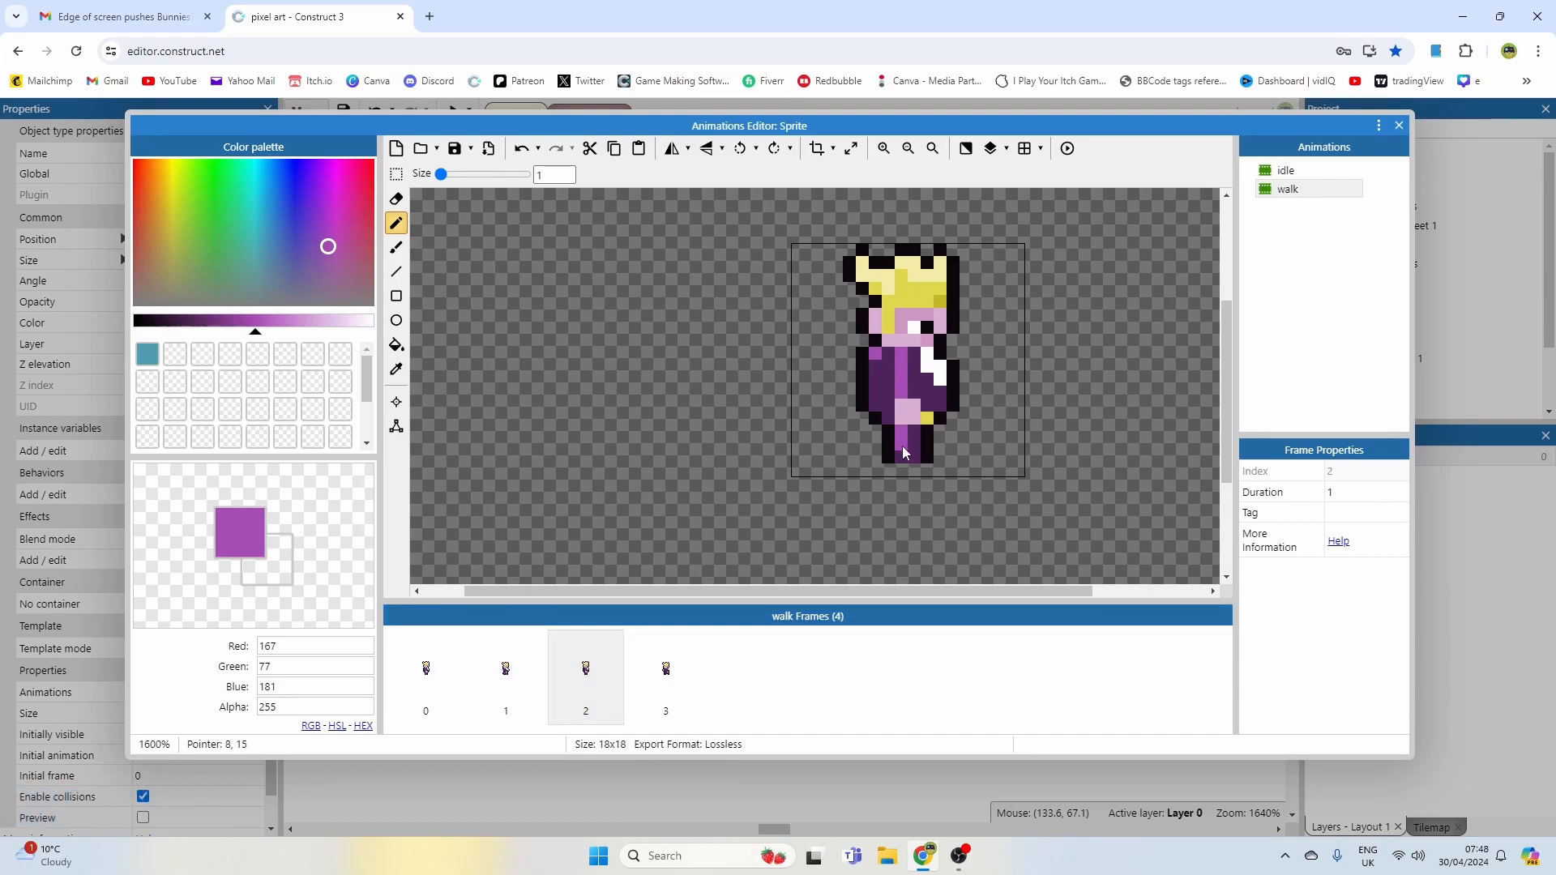
Step: Paint a light purple highlight across the fourth frame's chest, erase a stray pixel, and preview the walk
{"action": "left_click", "coordinate": [666, 673]}
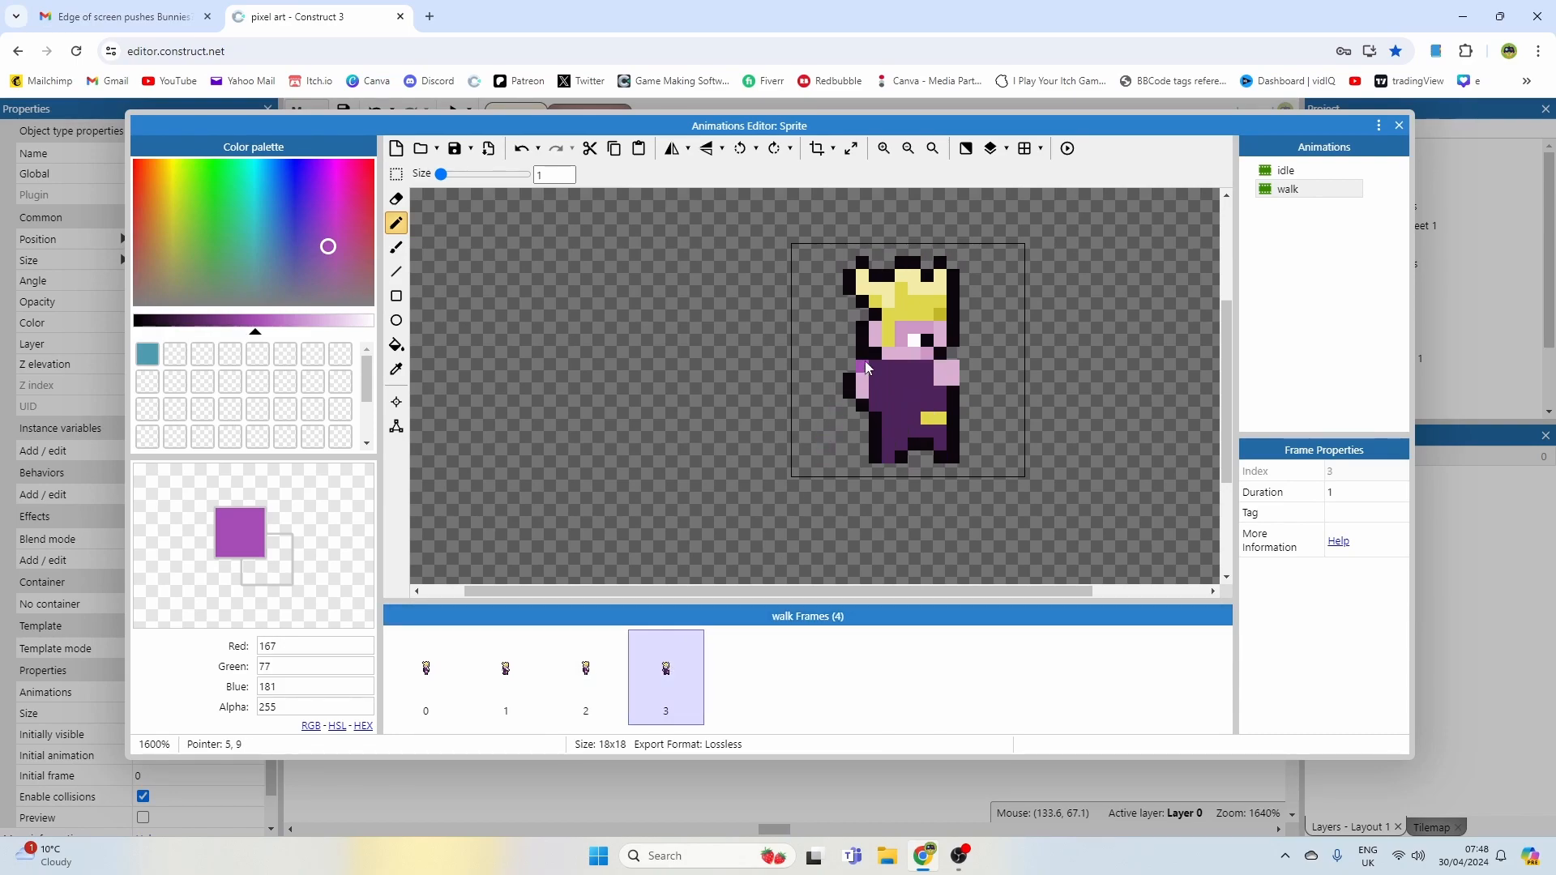
{"action": "left_click", "coordinate": [506, 669]}
{"action": "left_click", "coordinate": [586, 668]}
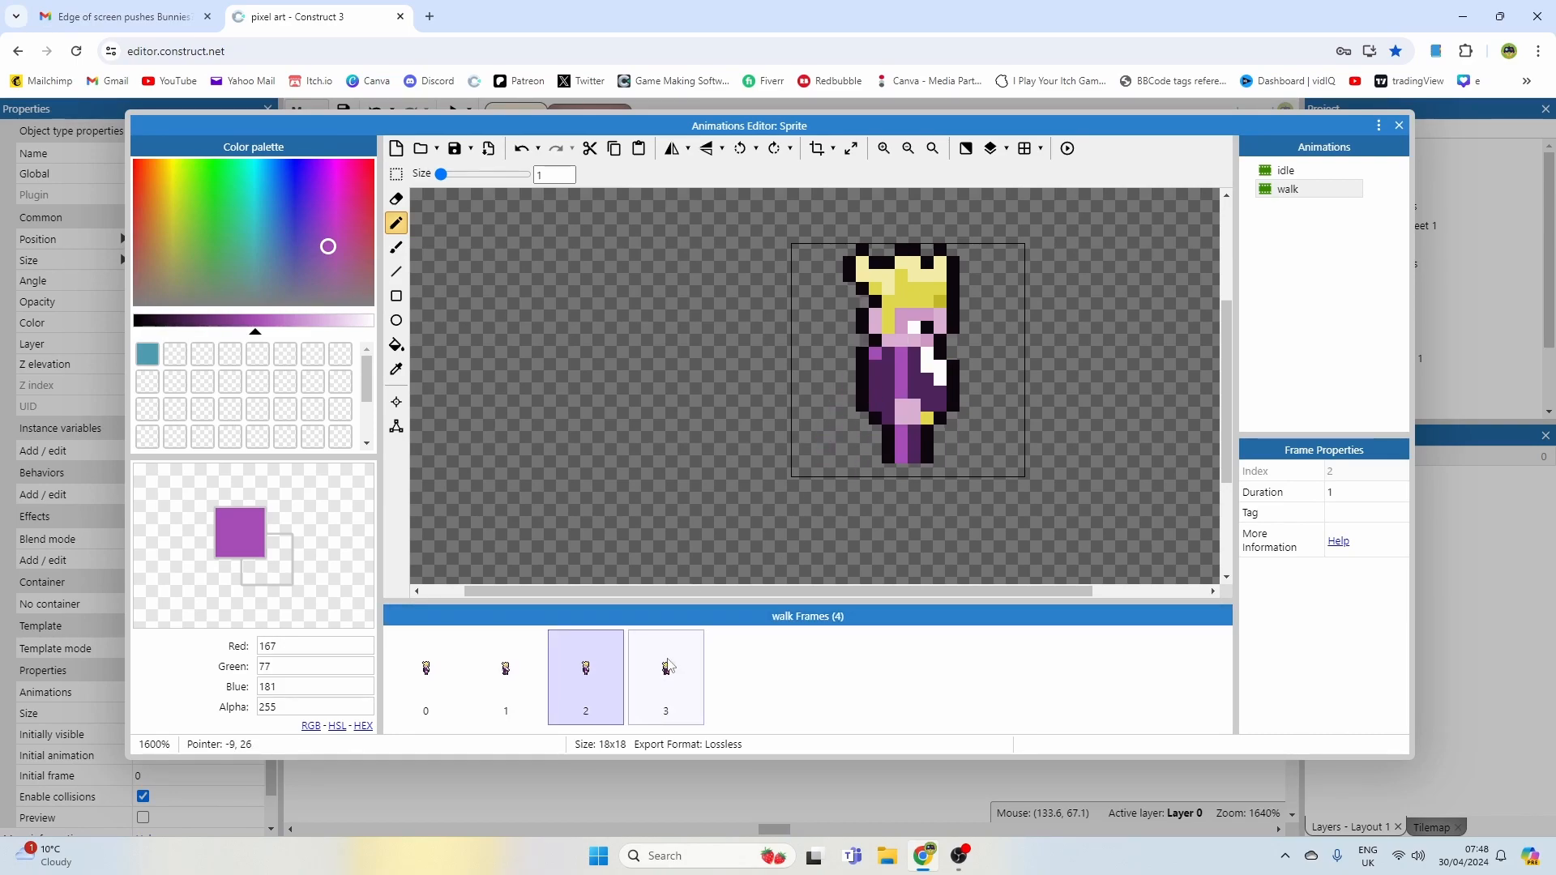
{"action": "left_click", "coordinate": [665, 668]}
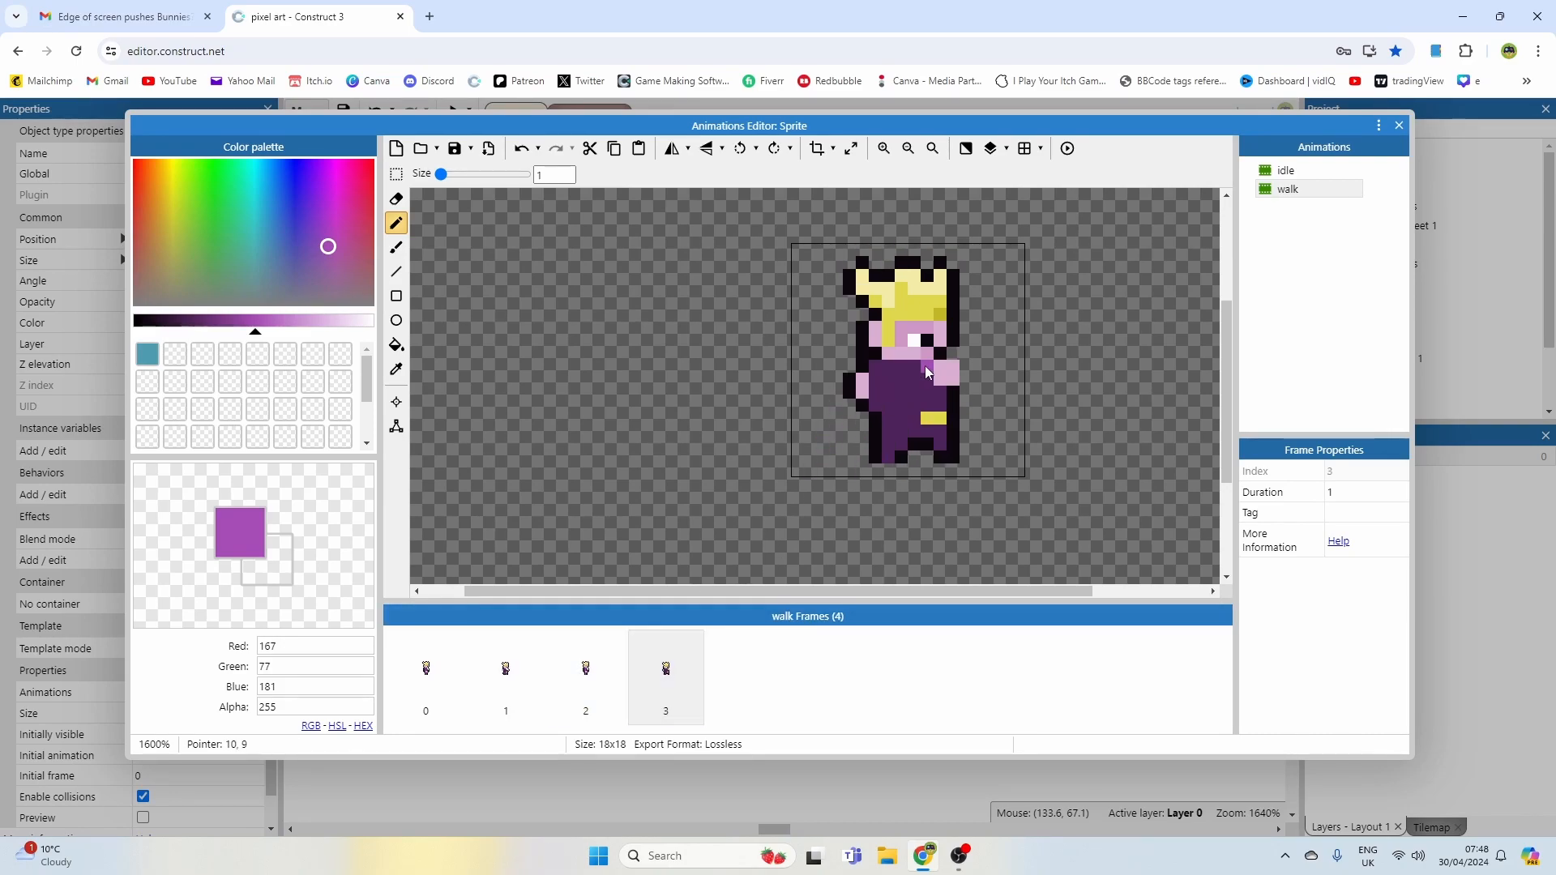
{"action": "left_click_drag", "start_coordinate": [926, 366], "coordinate": [904, 367]}
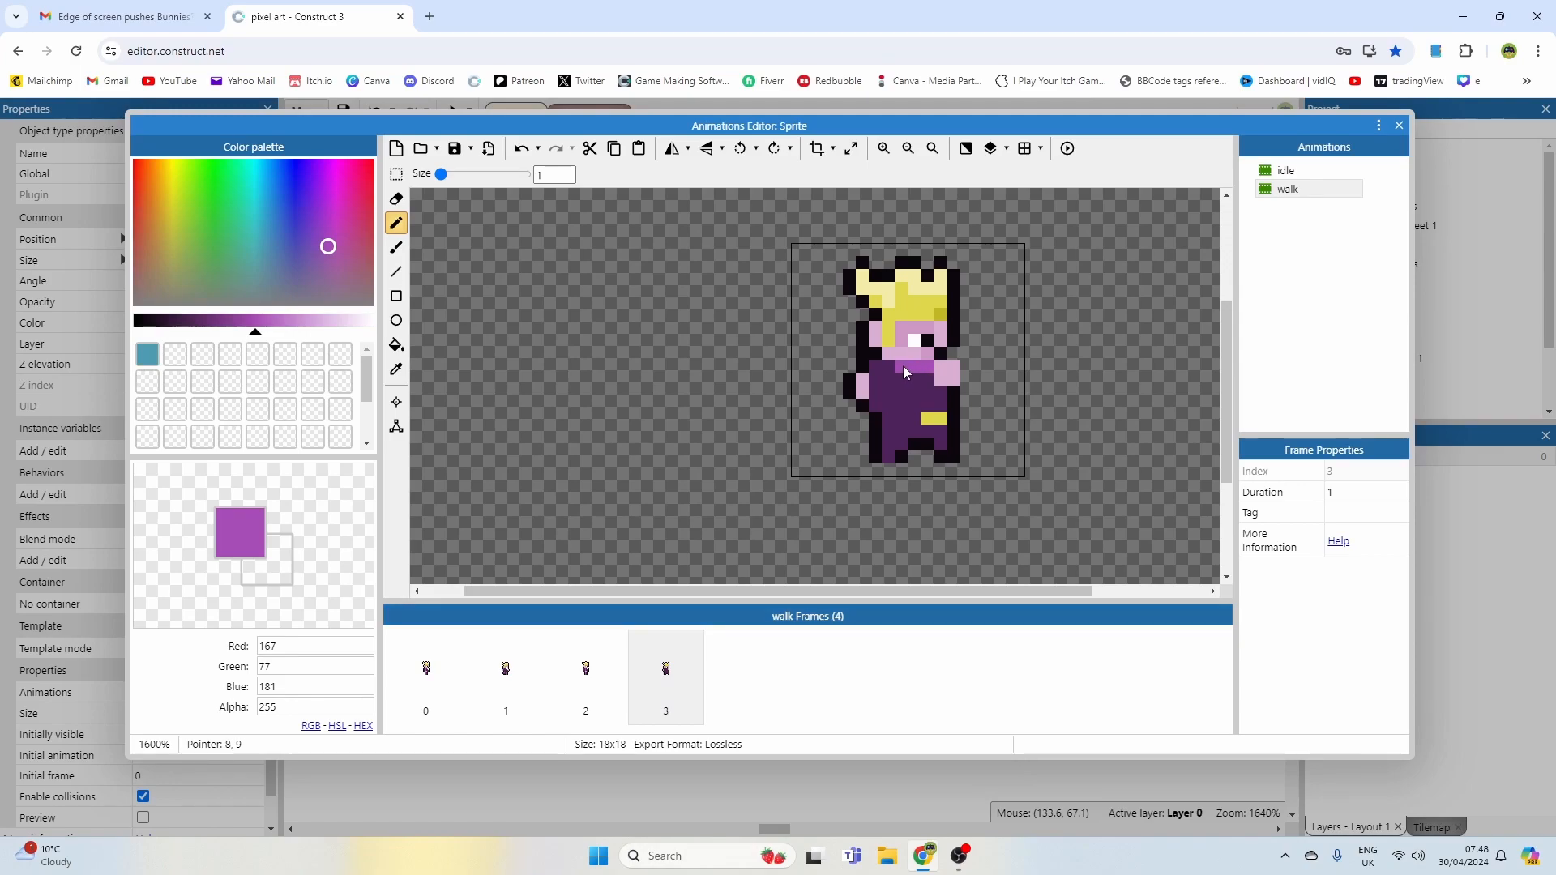
{"action": "left_click", "coordinate": [845, 355], "text": "ctrl"}
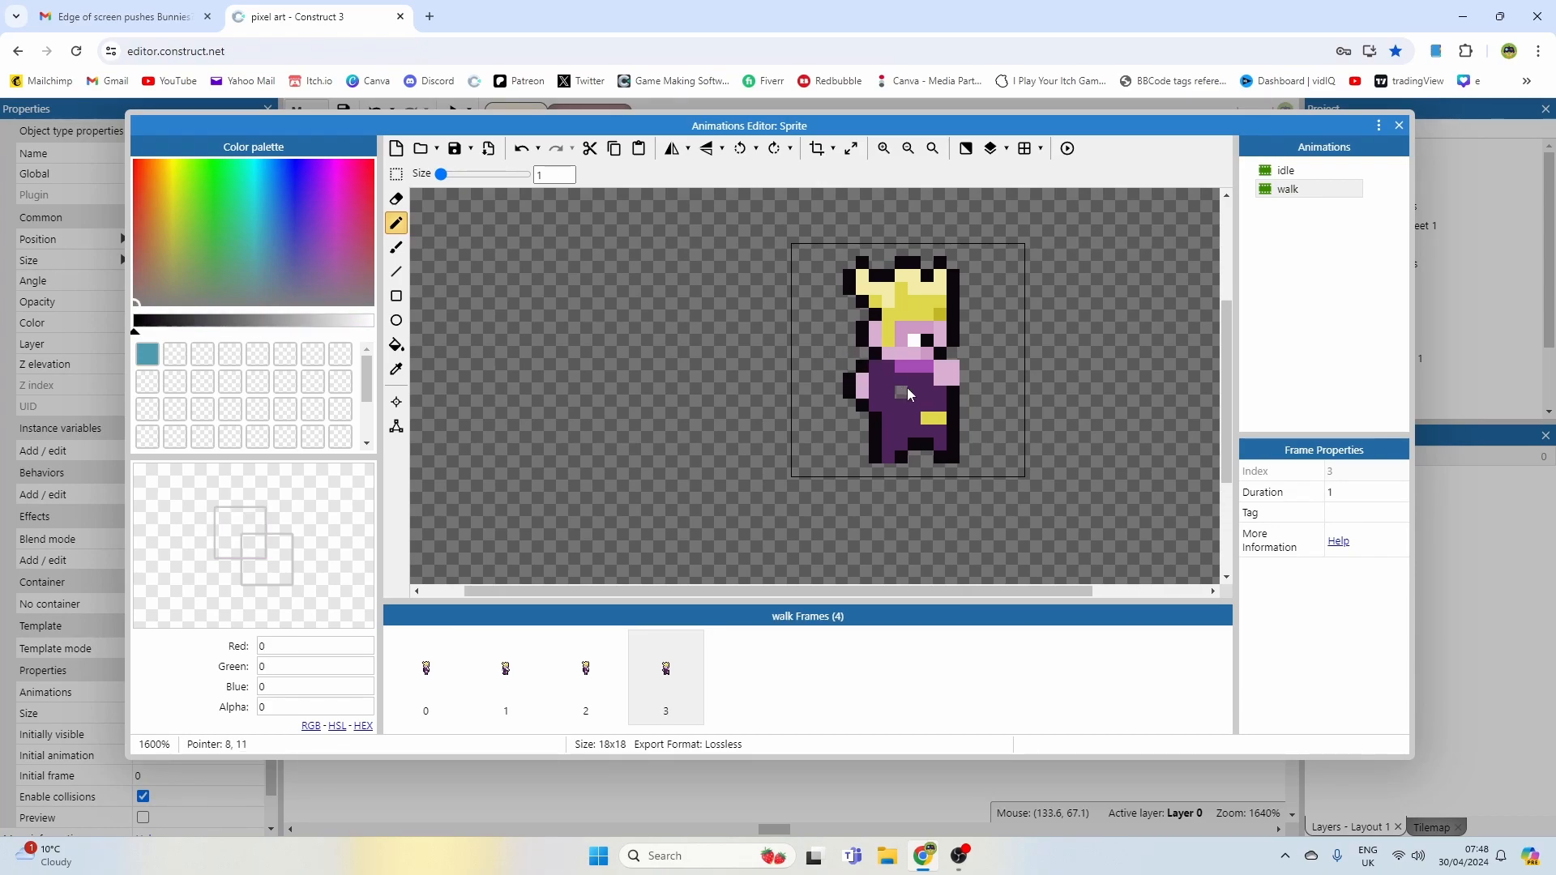
{"action": "left_click", "coordinate": [924, 371], "text": "ctrl"}
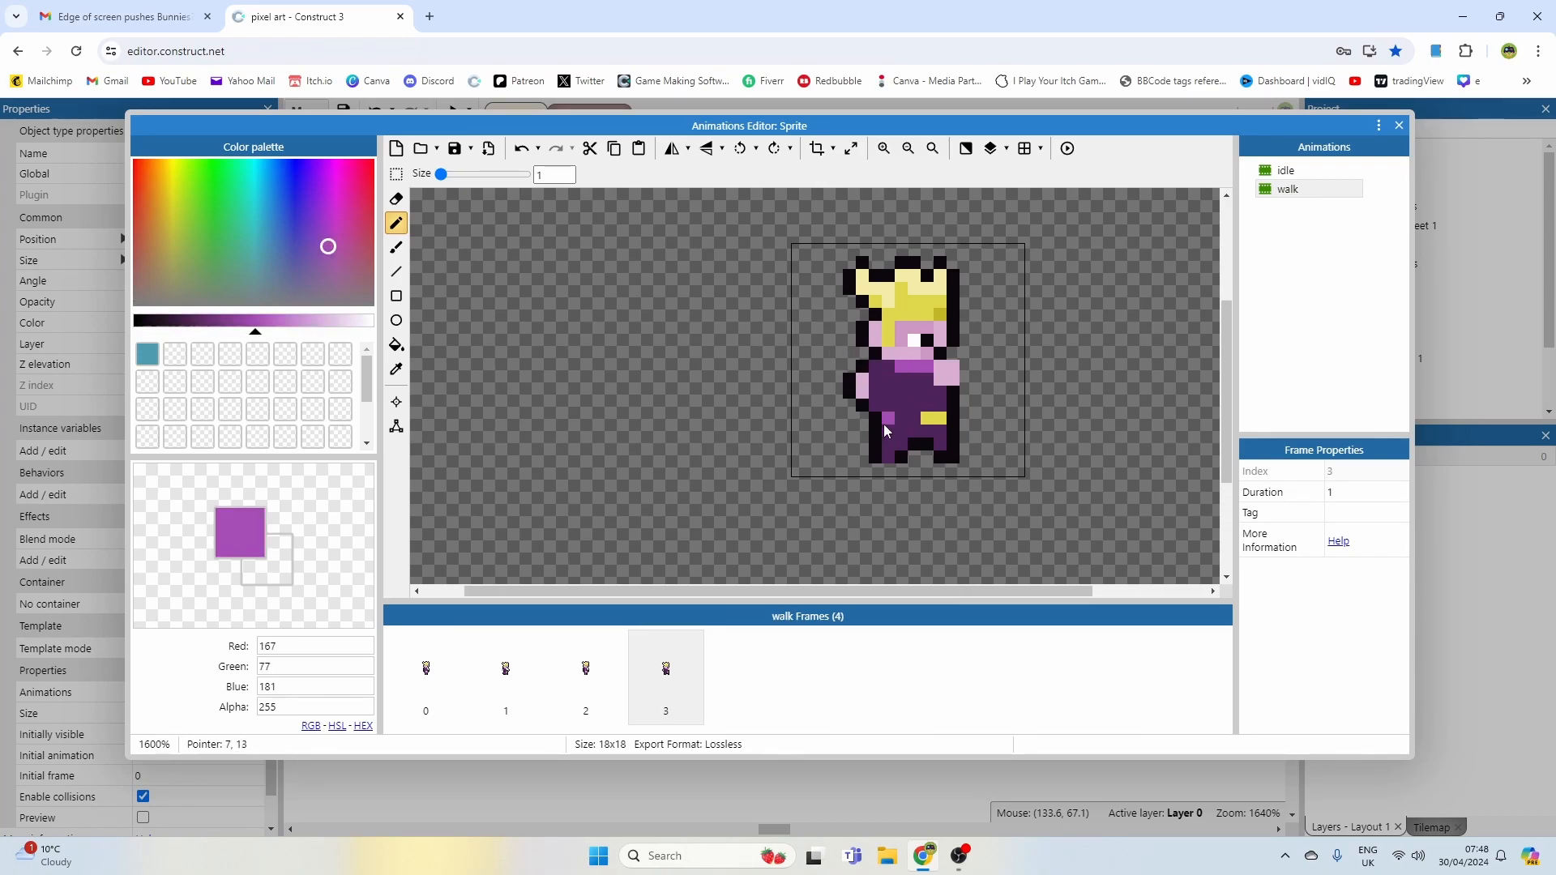
{"action": "left_click", "coordinate": [928, 435]}
{"action": "left_click", "coordinate": [1067, 148]}
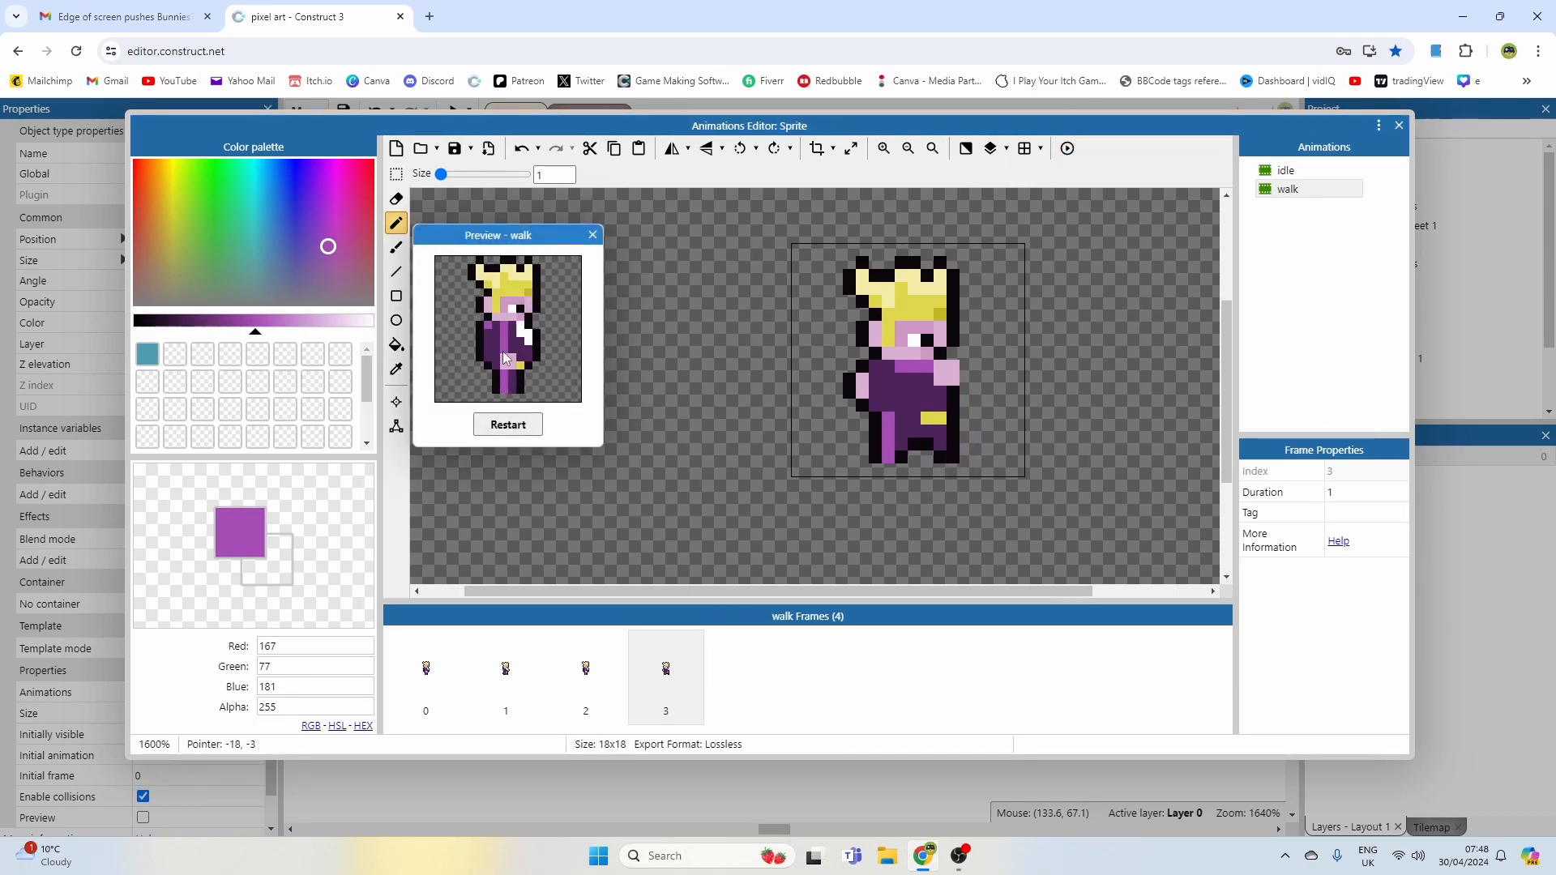
{"action": "left_click", "coordinate": [591, 238]}
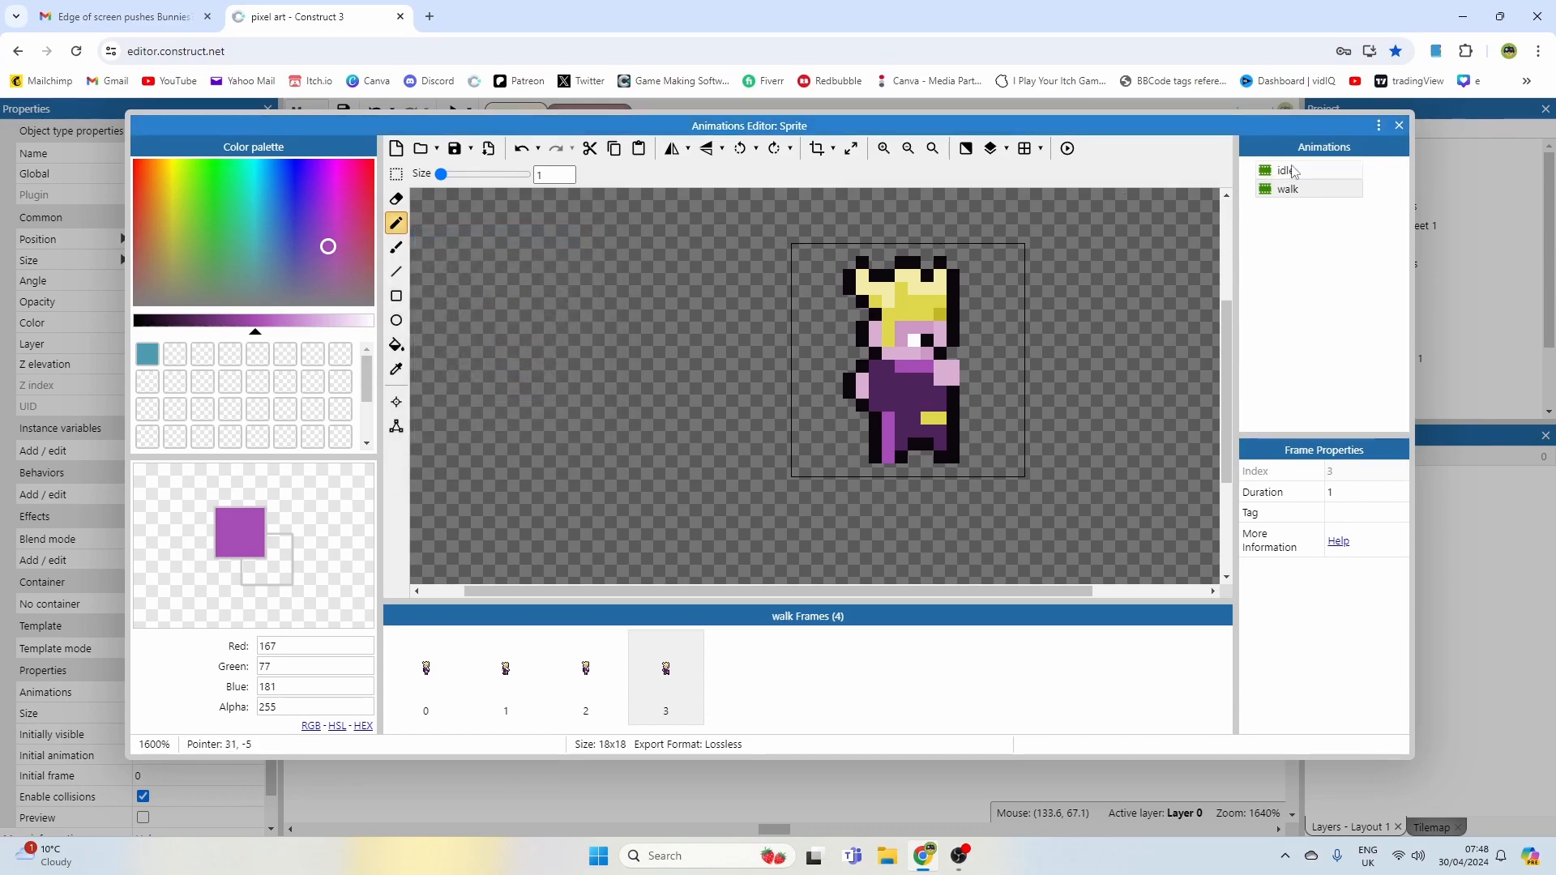
Step: Pick the dark shadow purple from the idle sprite and shade a pixel on the second frame's chest
{"action": "left_click", "coordinate": [1288, 171]}
{"action": "left_click", "coordinate": [926, 392], "text": "alt"}
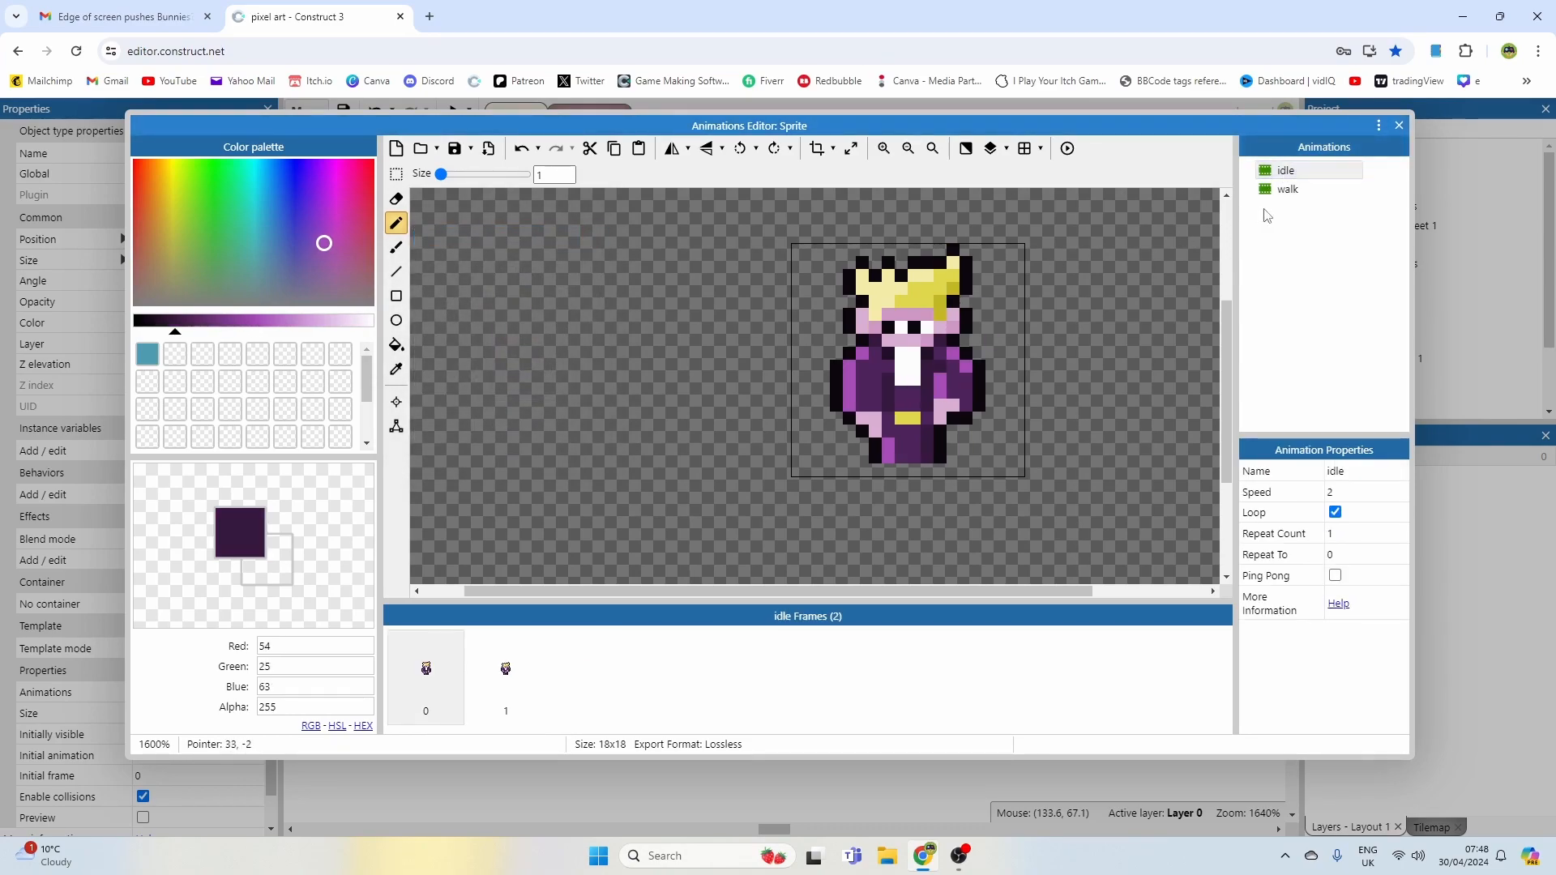
{"action": "left_click", "coordinate": [1288, 189]}
{"action": "scroll", "coordinate": [940, 403], "scroll_direction": "up", "scroll_amount": 1}
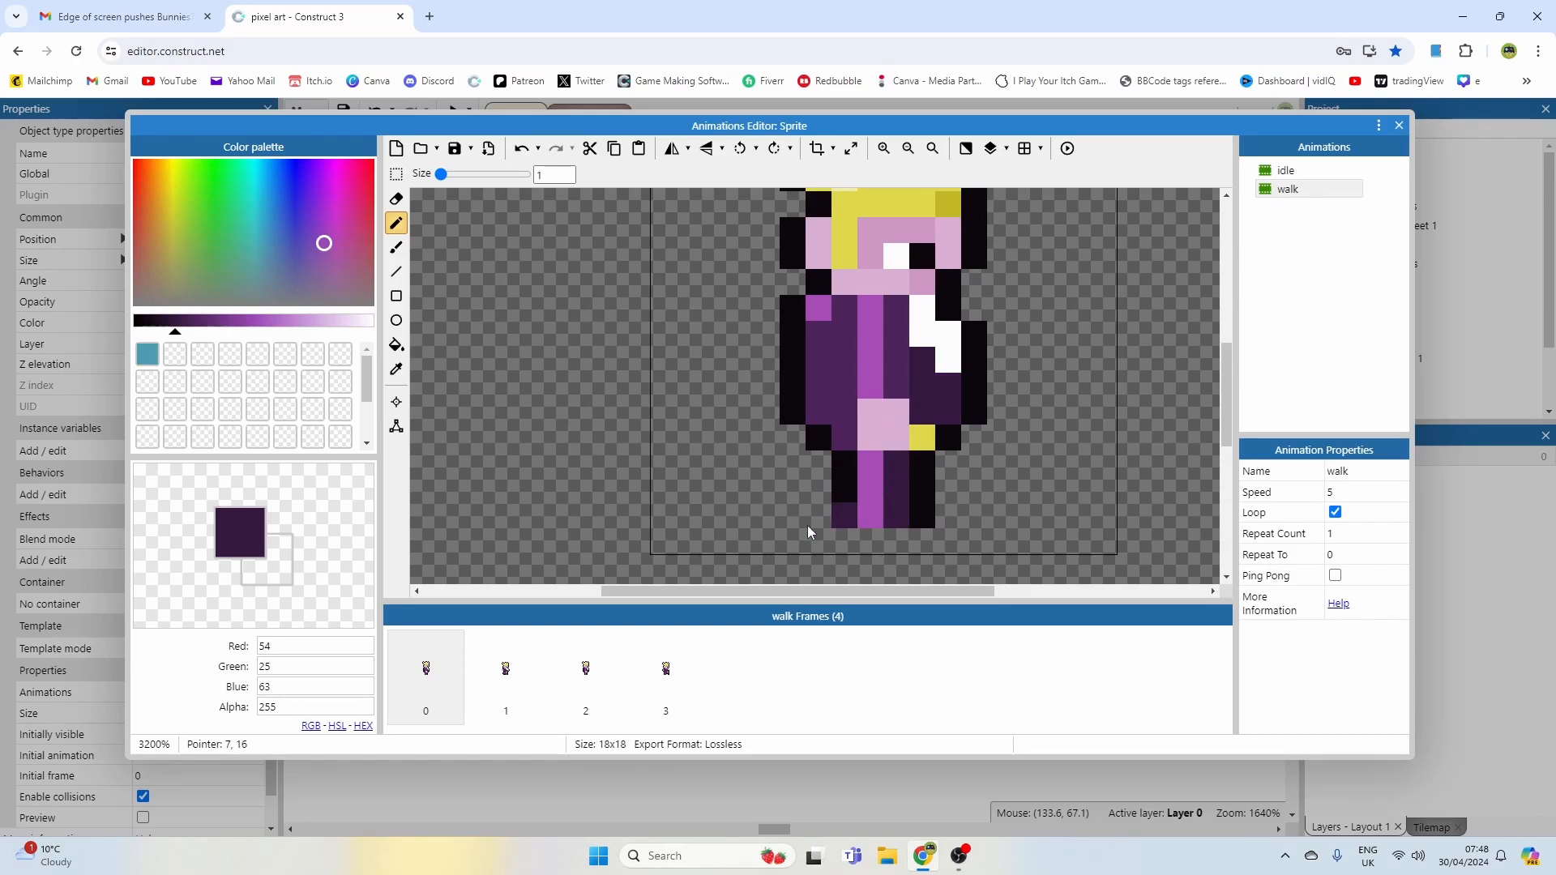
{"action": "left_click", "coordinate": [506, 669]}
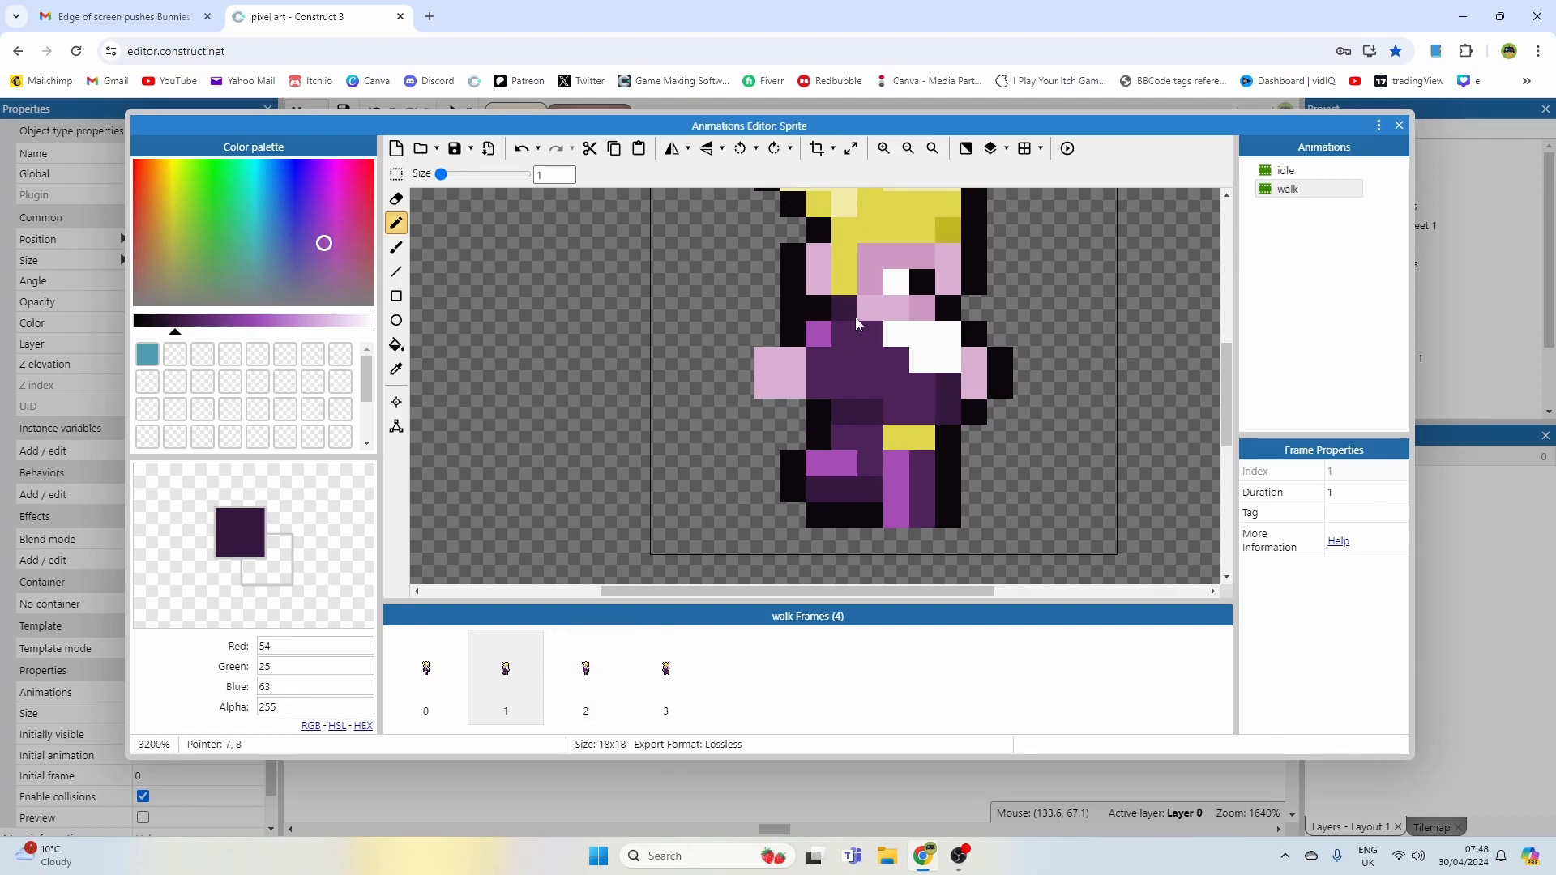
{"action": "left_click", "coordinate": [870, 333]}
Step: Flip through the walk frames one by one
{"action": "left_click", "coordinate": [424, 660]}
{"action": "right_click", "coordinate": [442, 675]}
{"action": "left_click", "coordinate": [509, 687]}
{"action": "left_click", "coordinate": [622, 685]}
{"action": "left_click", "coordinate": [669, 685]}
{"action": "key", "text": "Delete"}
{"action": "left_click", "coordinate": [592, 681]}
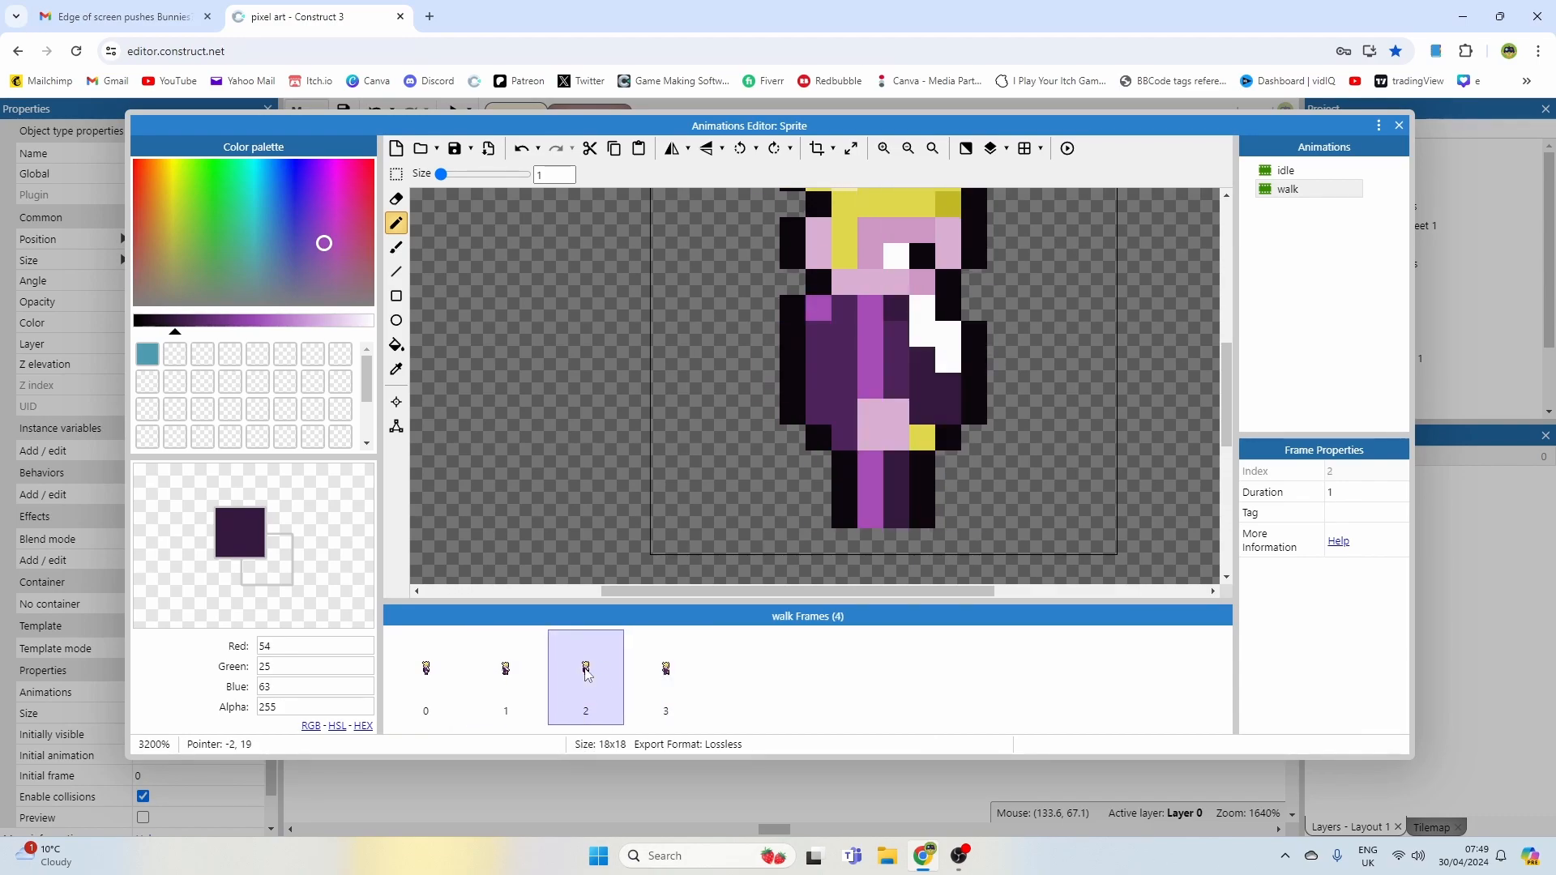
{"action": "left_click", "coordinate": [524, 673]}
{"action": "left_click", "coordinate": [592, 679]}
{"action": "left_click", "coordinate": [658, 681]}
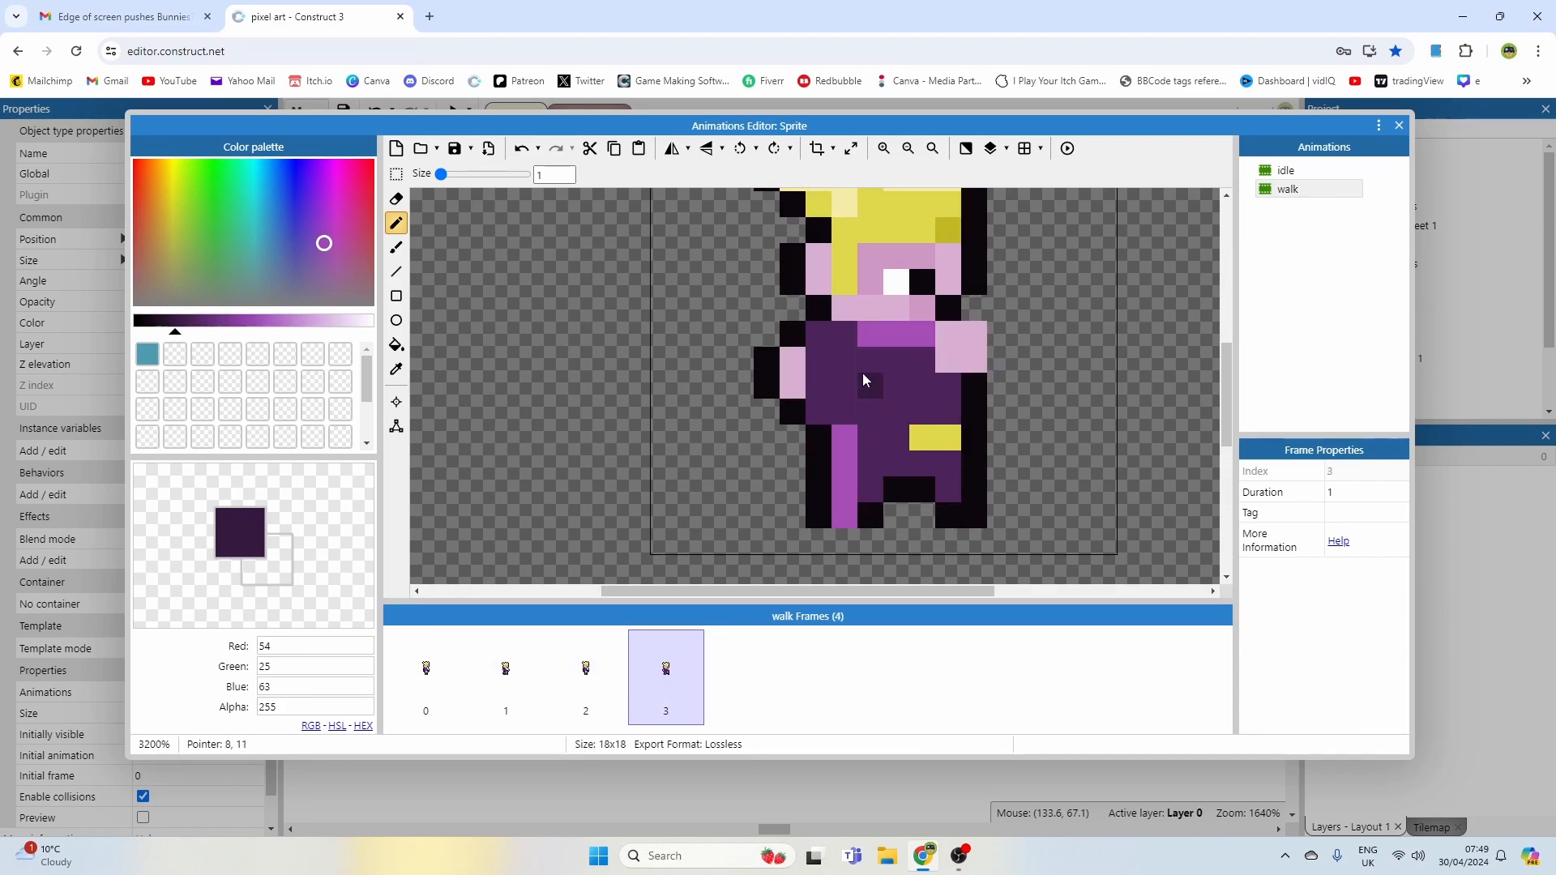
Step: Shade the fourth frame's waist with a dark purple line and preview the walk
{"action": "left_click_drag", "start_coordinate": [945, 386], "coordinate": [904, 392]}
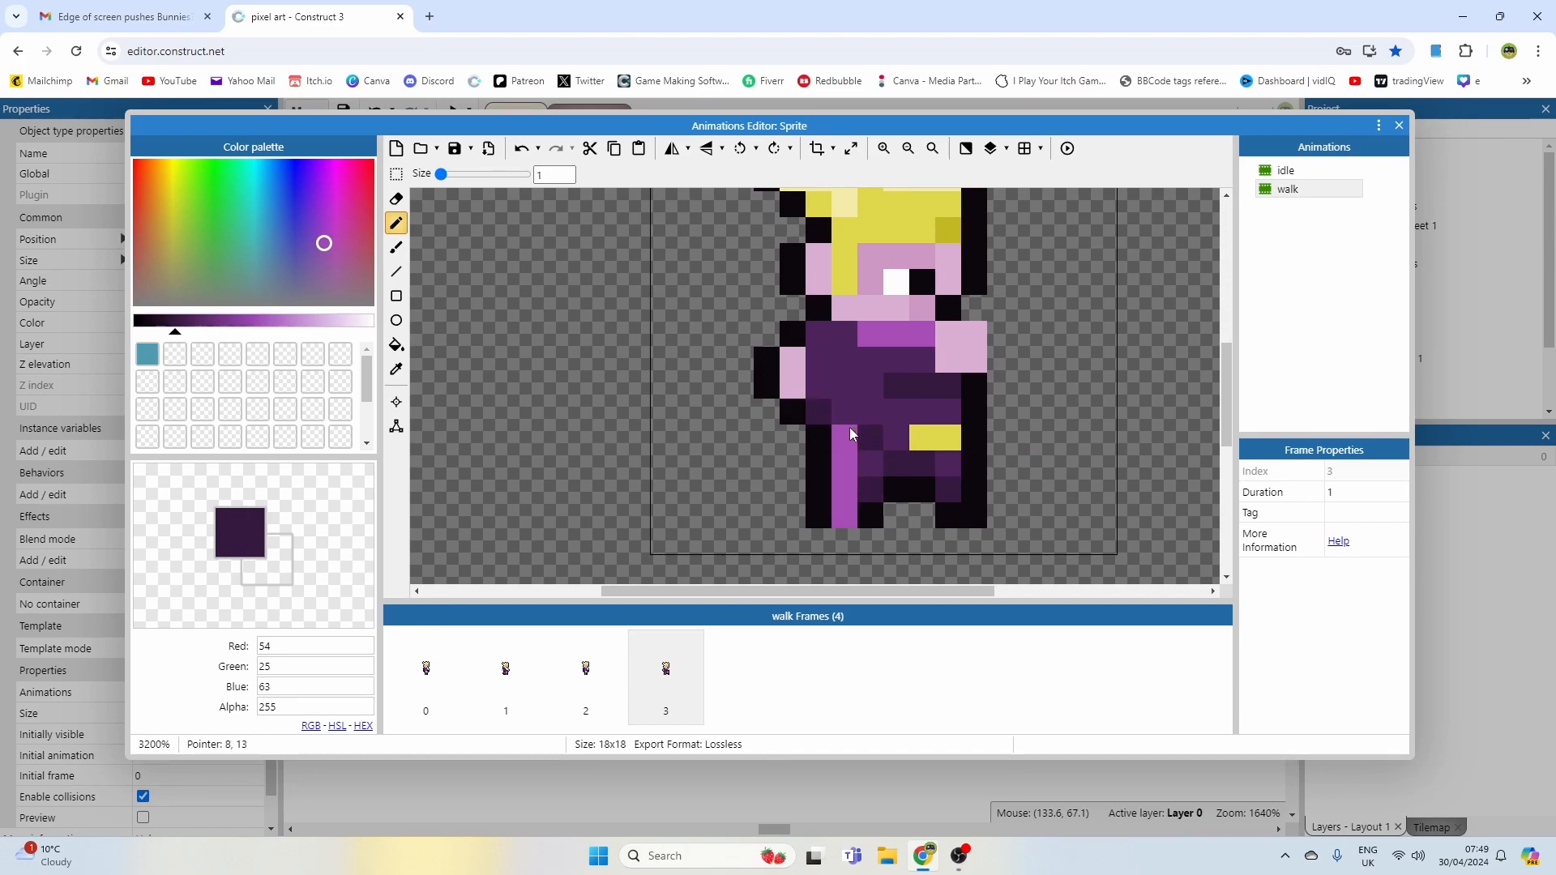
{"action": "scroll", "coordinate": [916, 389], "scroll_direction": "down", "scroll_amount": 1}
{"action": "scroll", "coordinate": [909, 391], "scroll_direction": "up", "scroll_amount": 1}
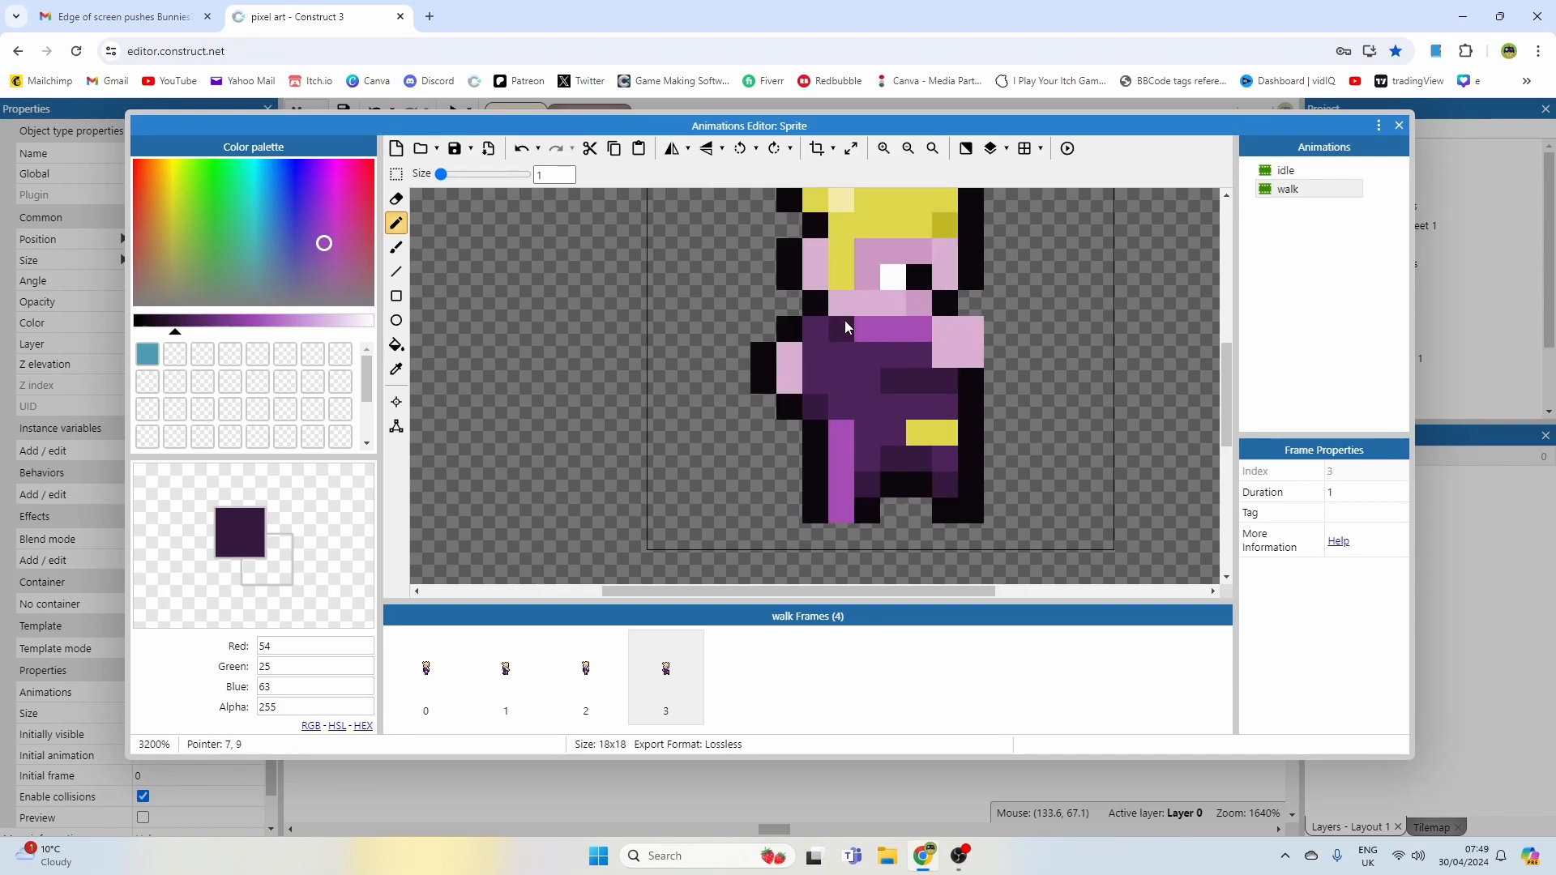
{"action": "scroll", "coordinate": [912, 362], "scroll_direction": "down", "scroll_amount": 1}
{"action": "left_click", "coordinate": [1068, 149]}
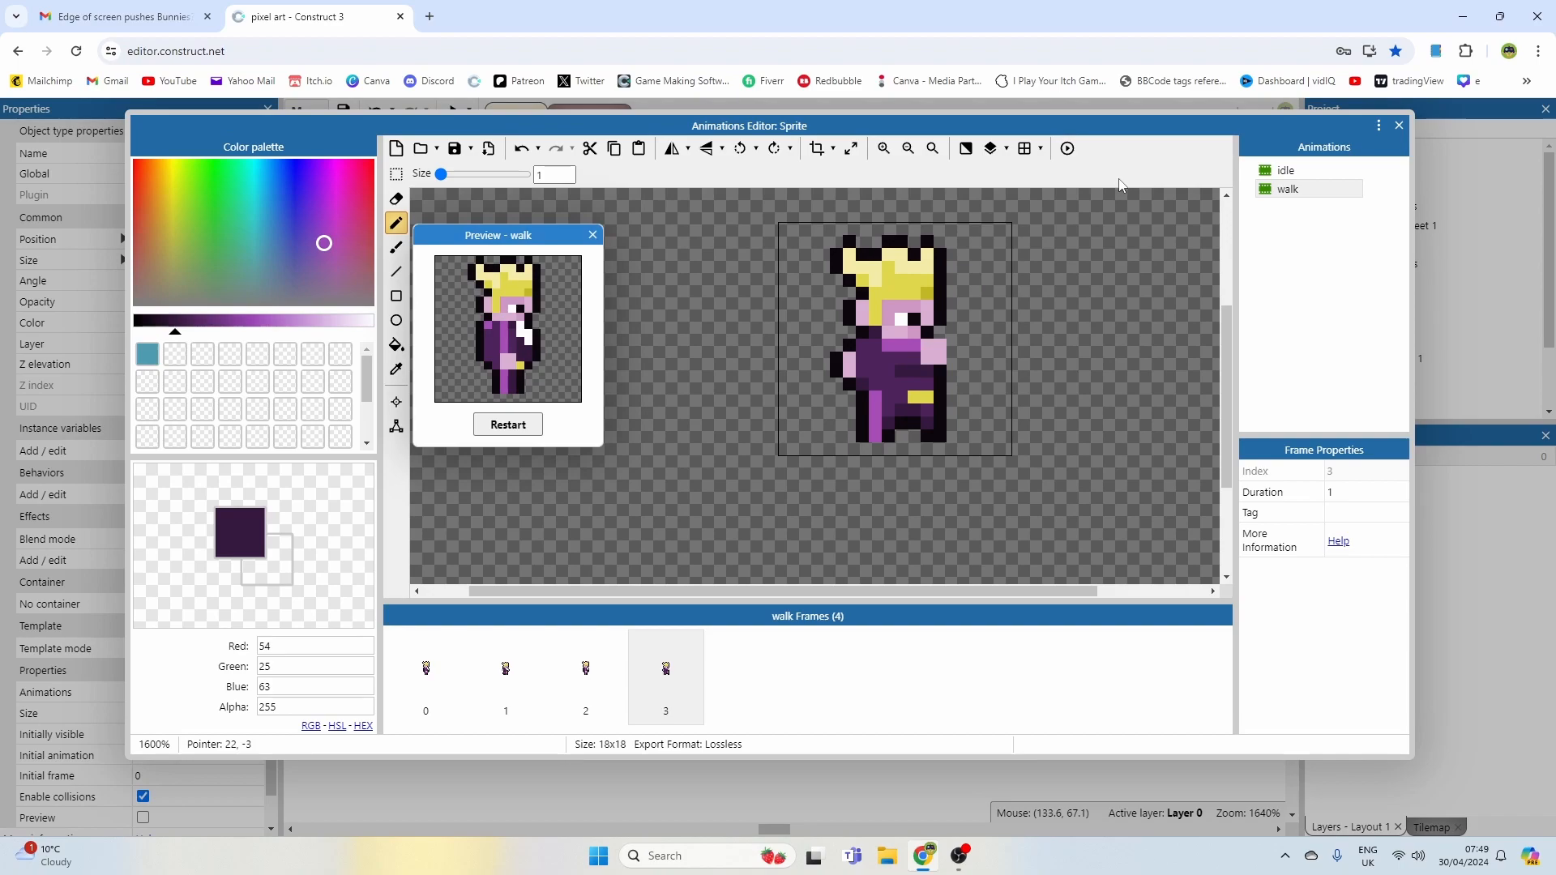
Step: Close the preview and outline the left side of the second walk frame's hair with black pixels
{"action": "left_click", "coordinate": [594, 235]}
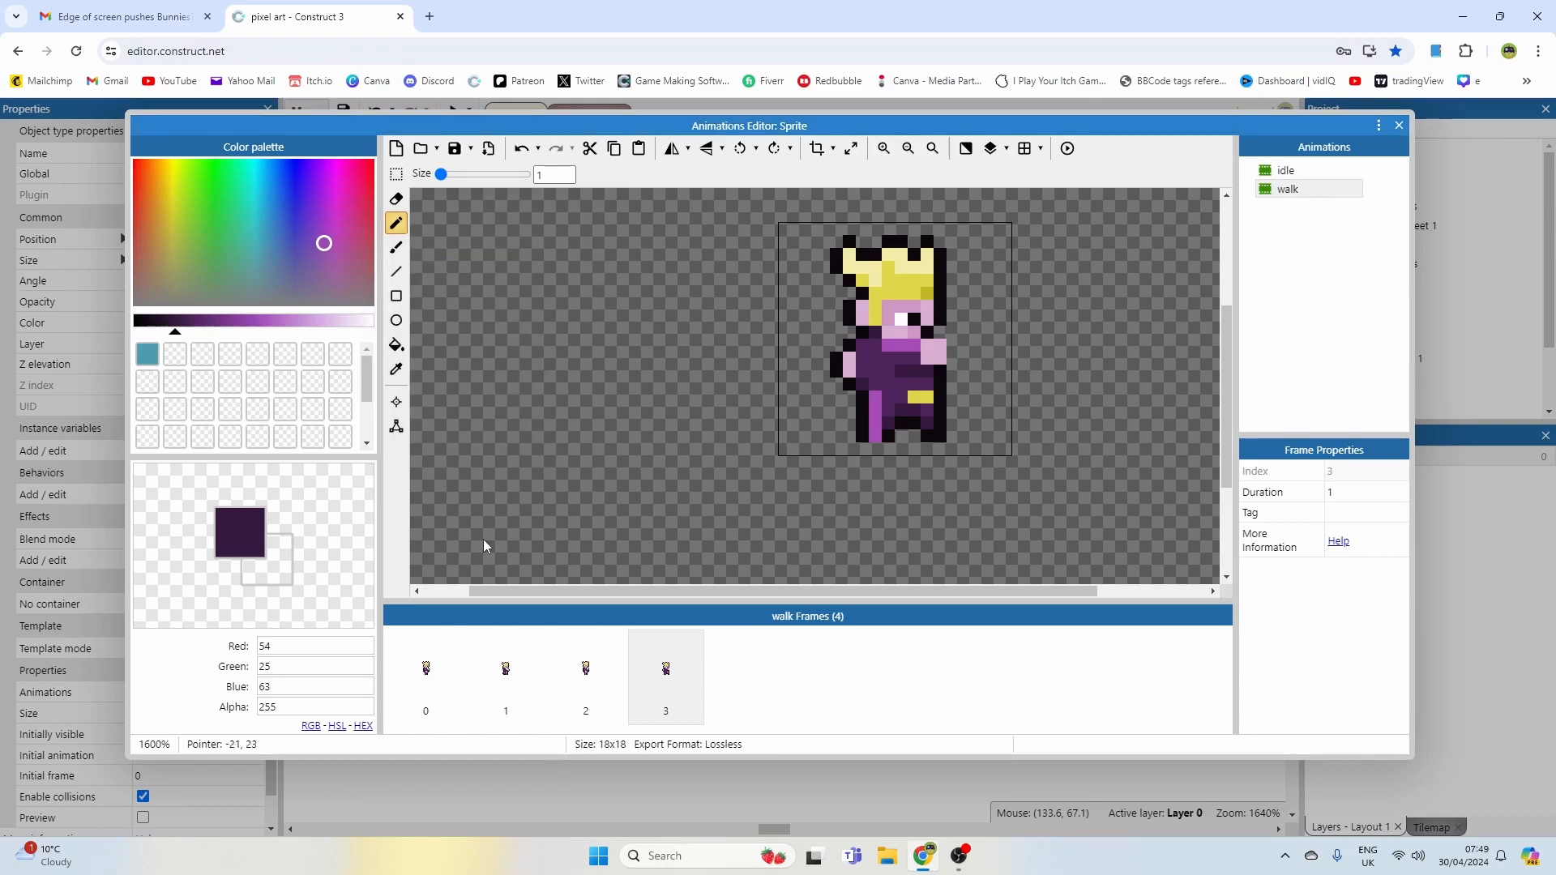
{"action": "left_click", "coordinate": [438, 673]}
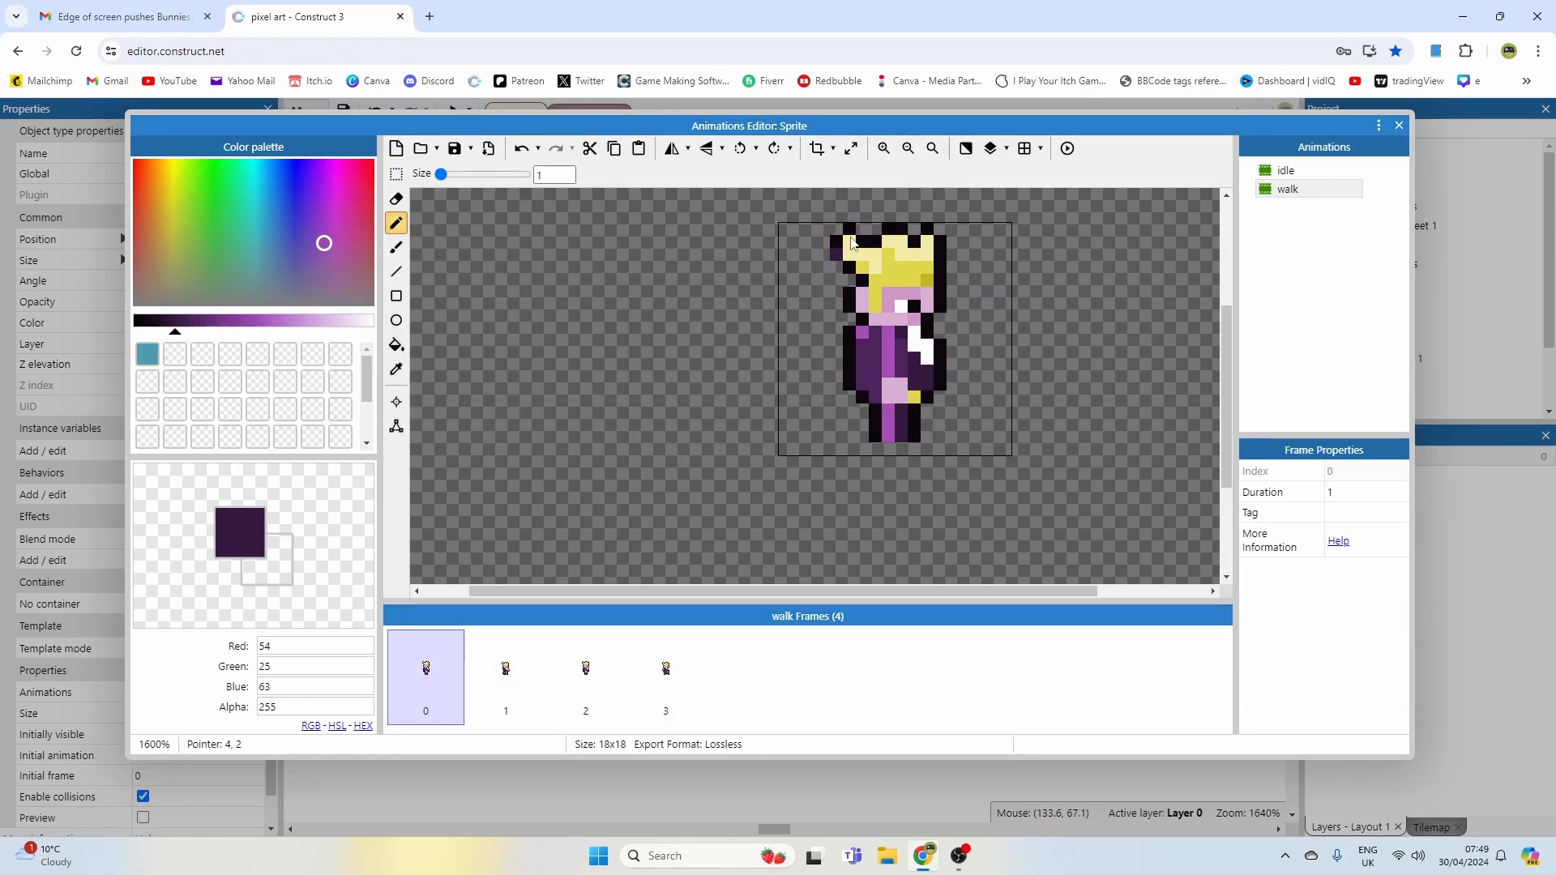
{"action": "left_click", "coordinate": [521, 687]}
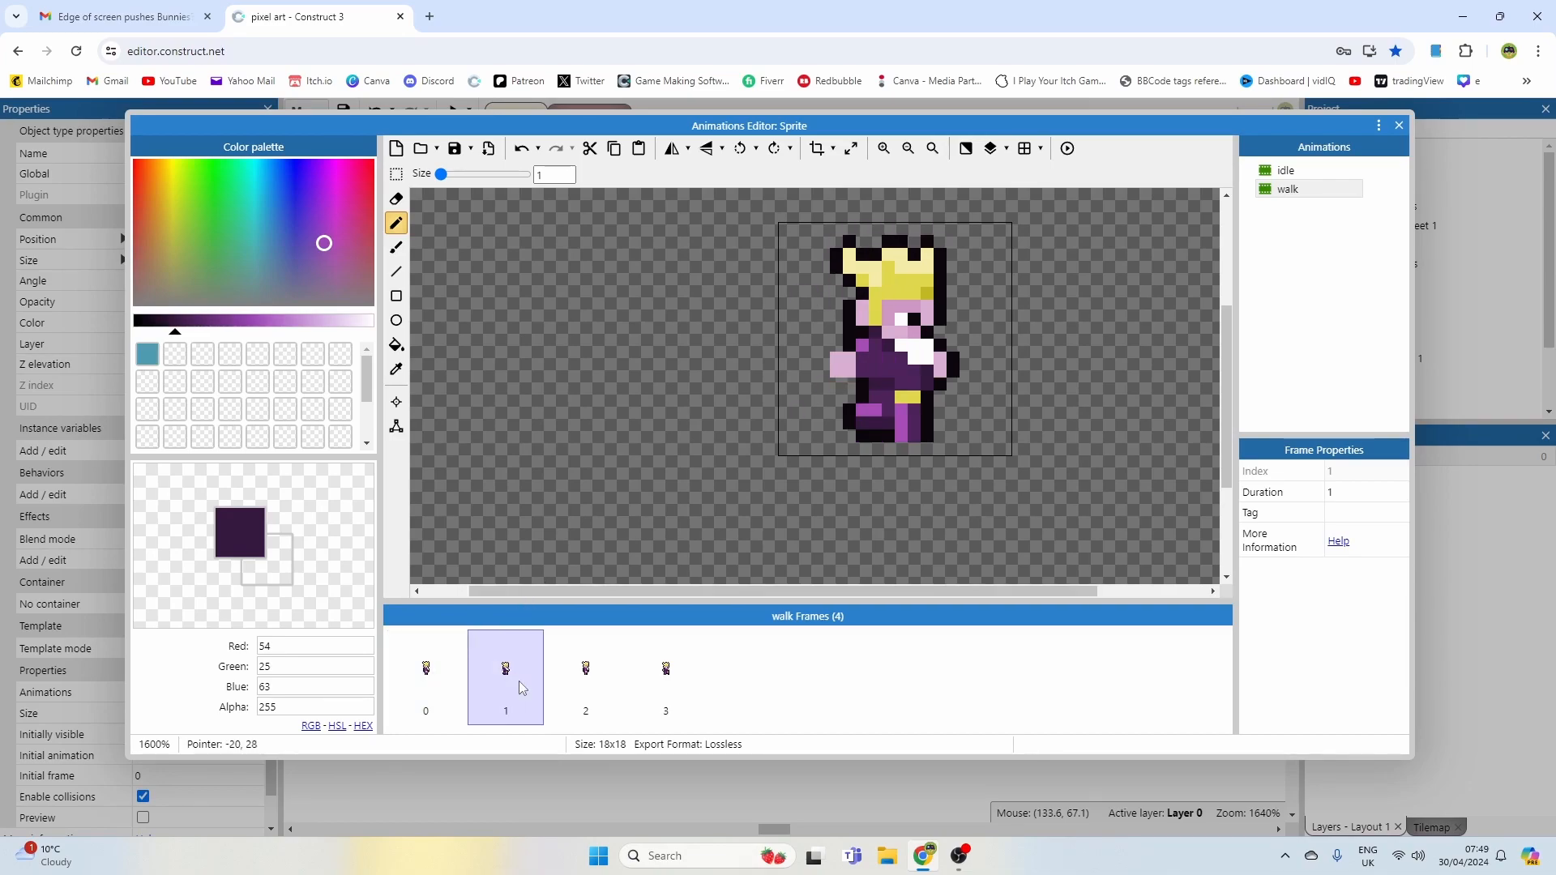
{"action": "scroll", "coordinate": [872, 243], "scroll_direction": "up", "scroll_amount": 2, "text": "ctrl"}
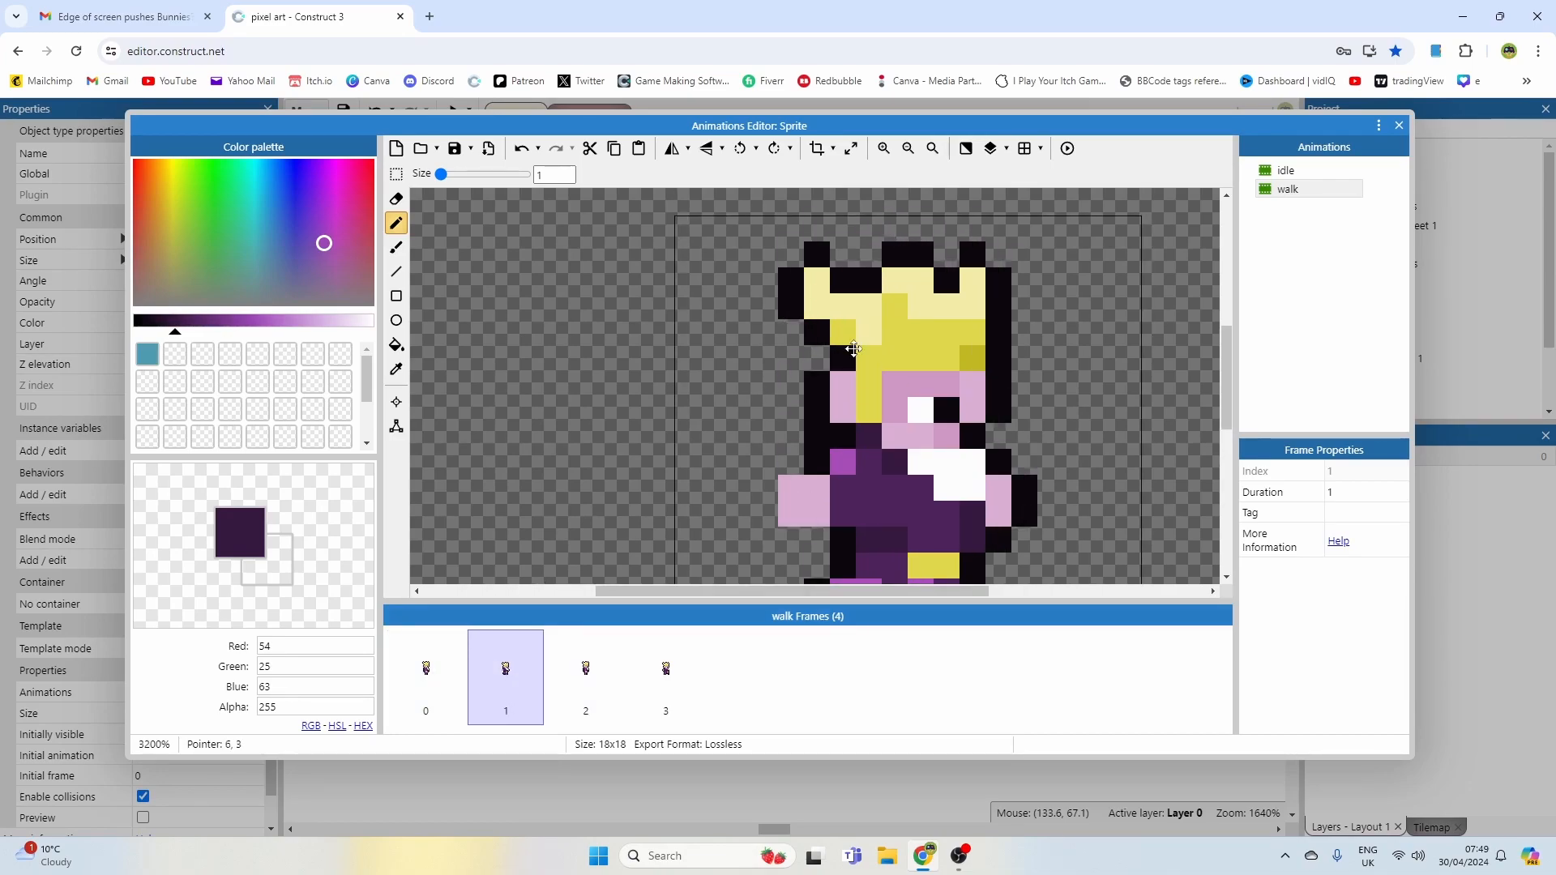
{"action": "left_click", "coordinate": [825, 285], "text": "alt"}
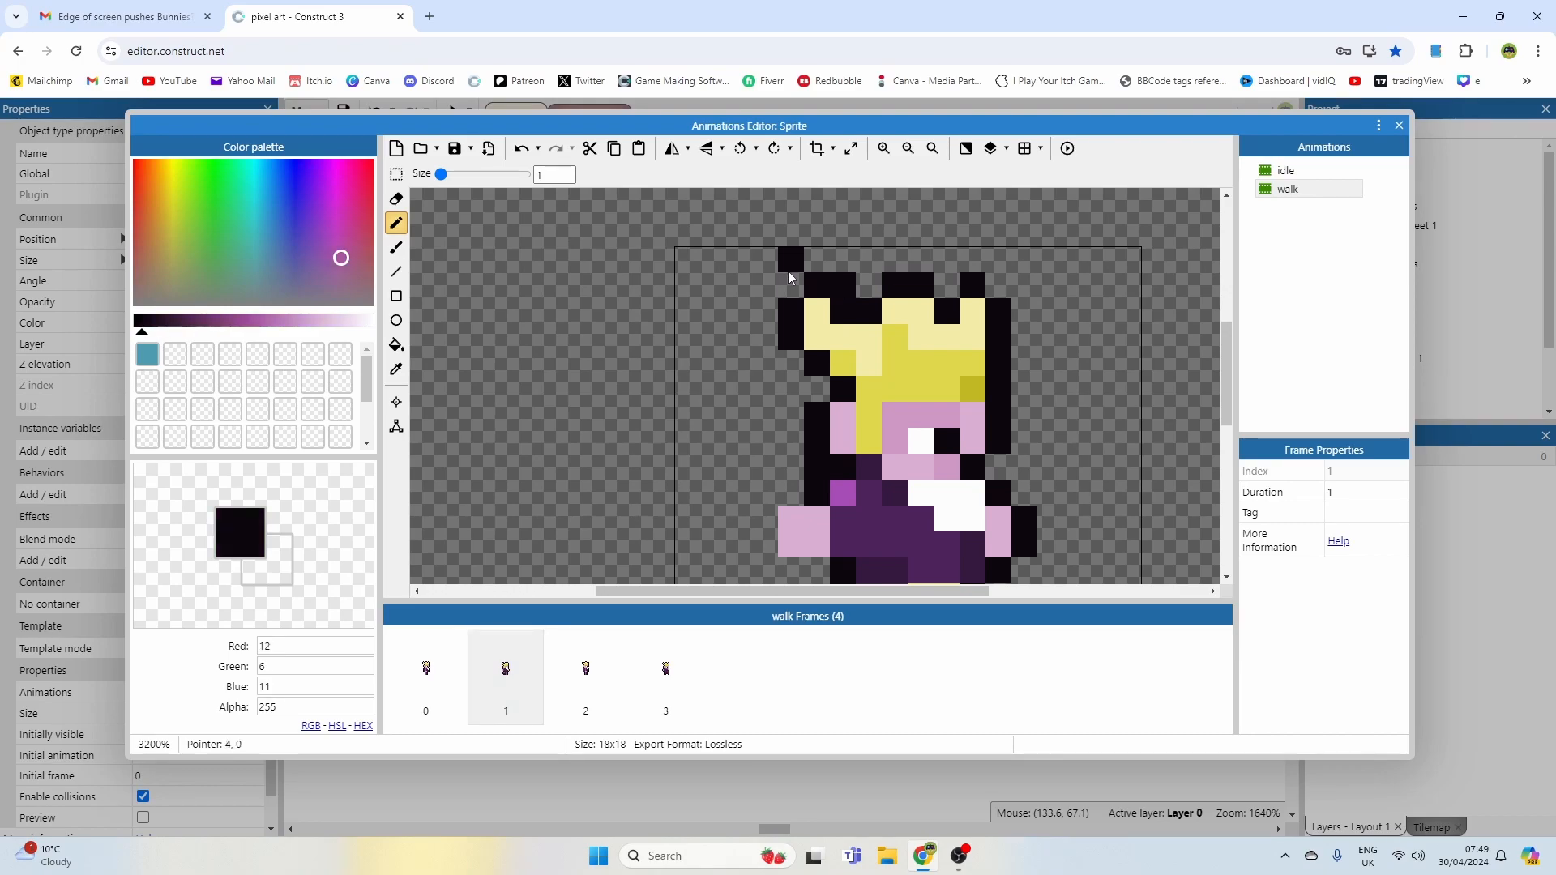
{"action": "left_click", "coordinate": [789, 272], "text": "alt"}
{"action": "left_click", "coordinate": [812, 360], "text": "alt"}
{"action": "left_click", "coordinate": [818, 319], "text": "alt"}
{"action": "left_click", "coordinate": [839, 315]}
{"action": "left_click", "coordinate": [815, 363], "text": "alt"}
{"action": "left_click_drag", "start_coordinate": [816, 340], "coordinate": [817, 313]}
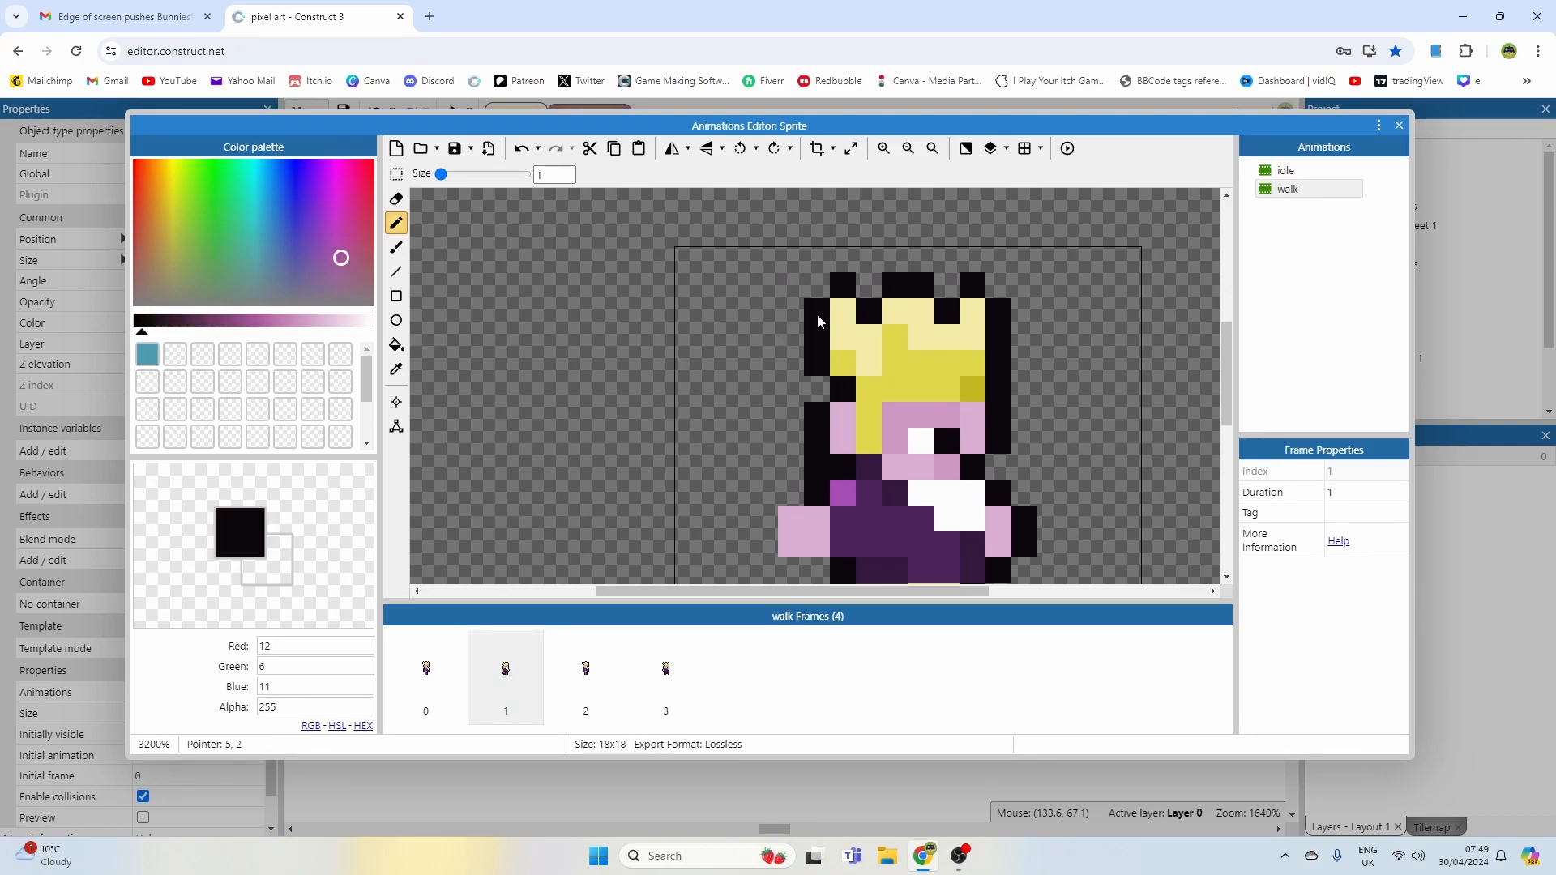
Step: Compare against the first frame and redraw the top of the second frame's hair outline in black
{"action": "left_click", "coordinate": [454, 670]}
{"action": "left_click", "coordinate": [489, 669]}
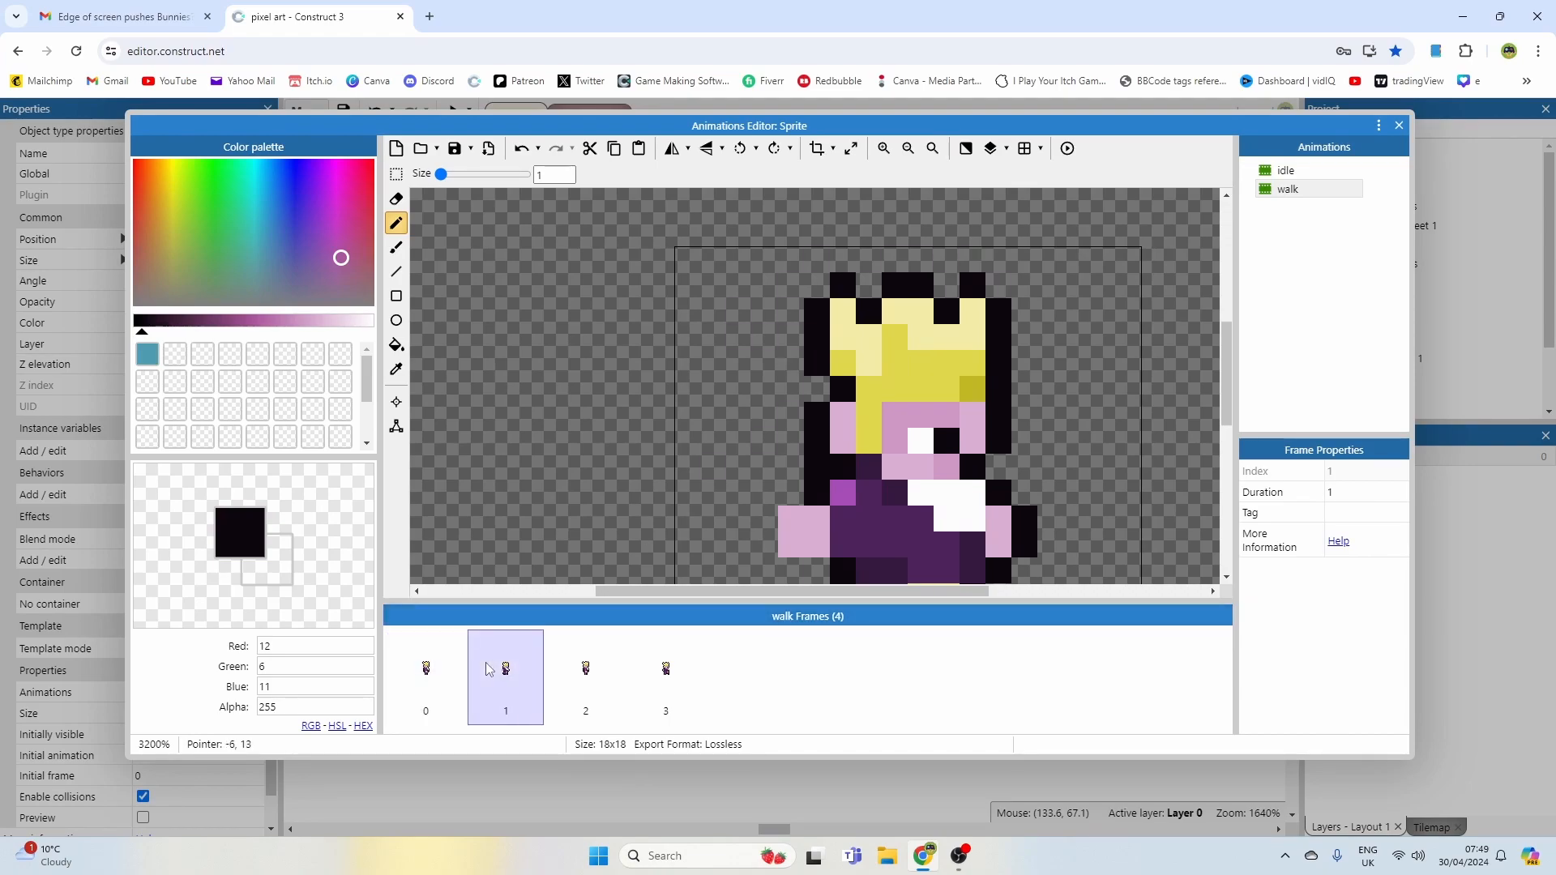
{"action": "left_click", "coordinate": [859, 329], "text": "alt"}
{"action": "left_click", "coordinate": [450, 670]}
{"action": "left_click", "coordinate": [488, 666]}
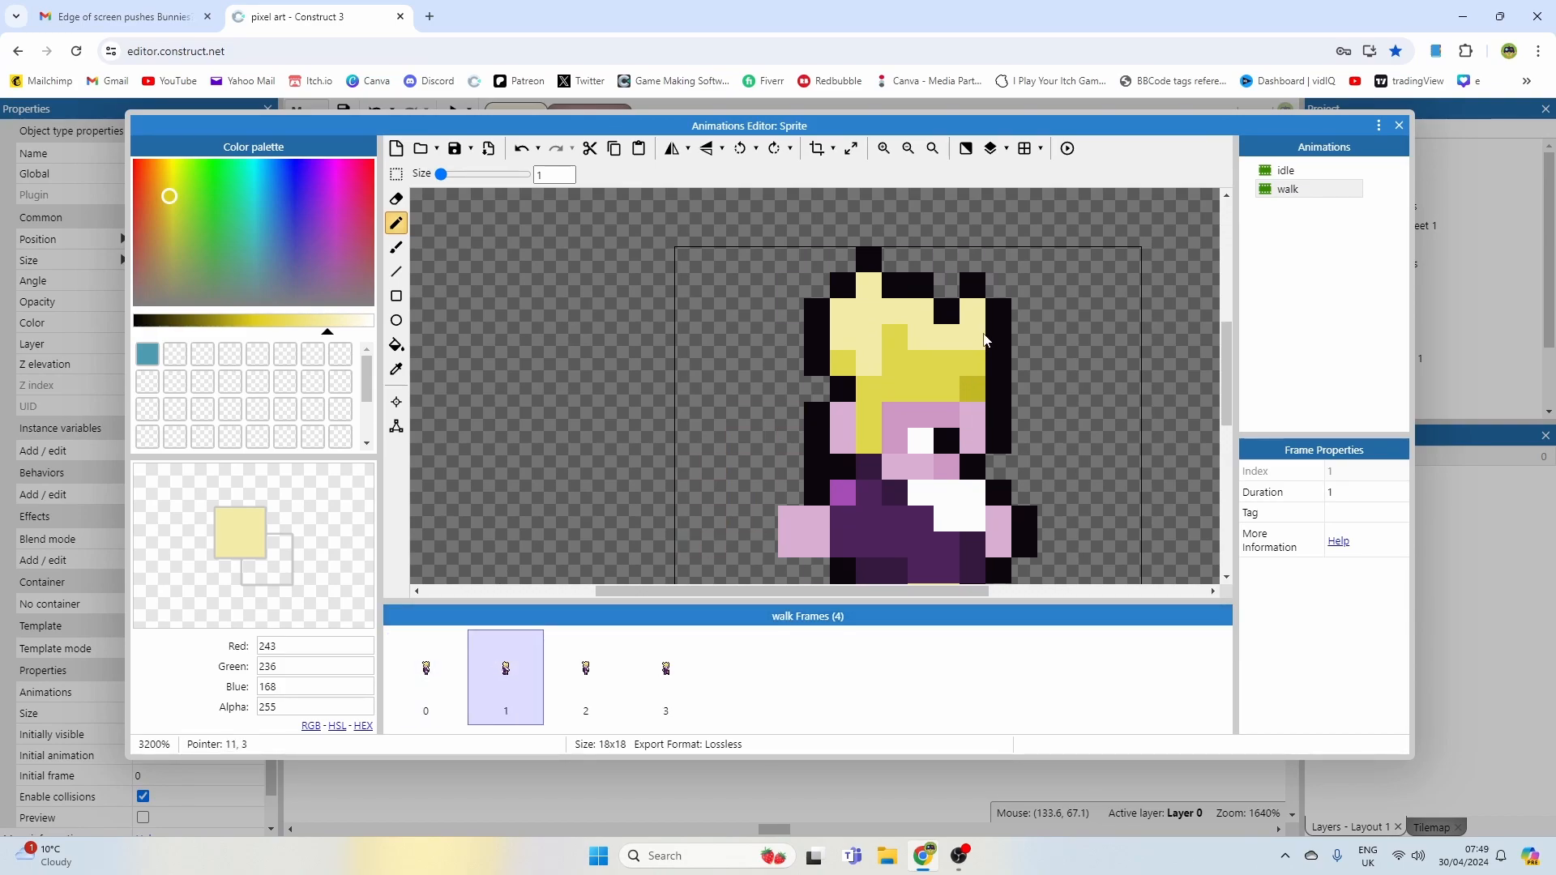
{"action": "left_click", "coordinate": [947, 311]}
{"action": "left_click", "coordinate": [972, 292], "text": "alt"}
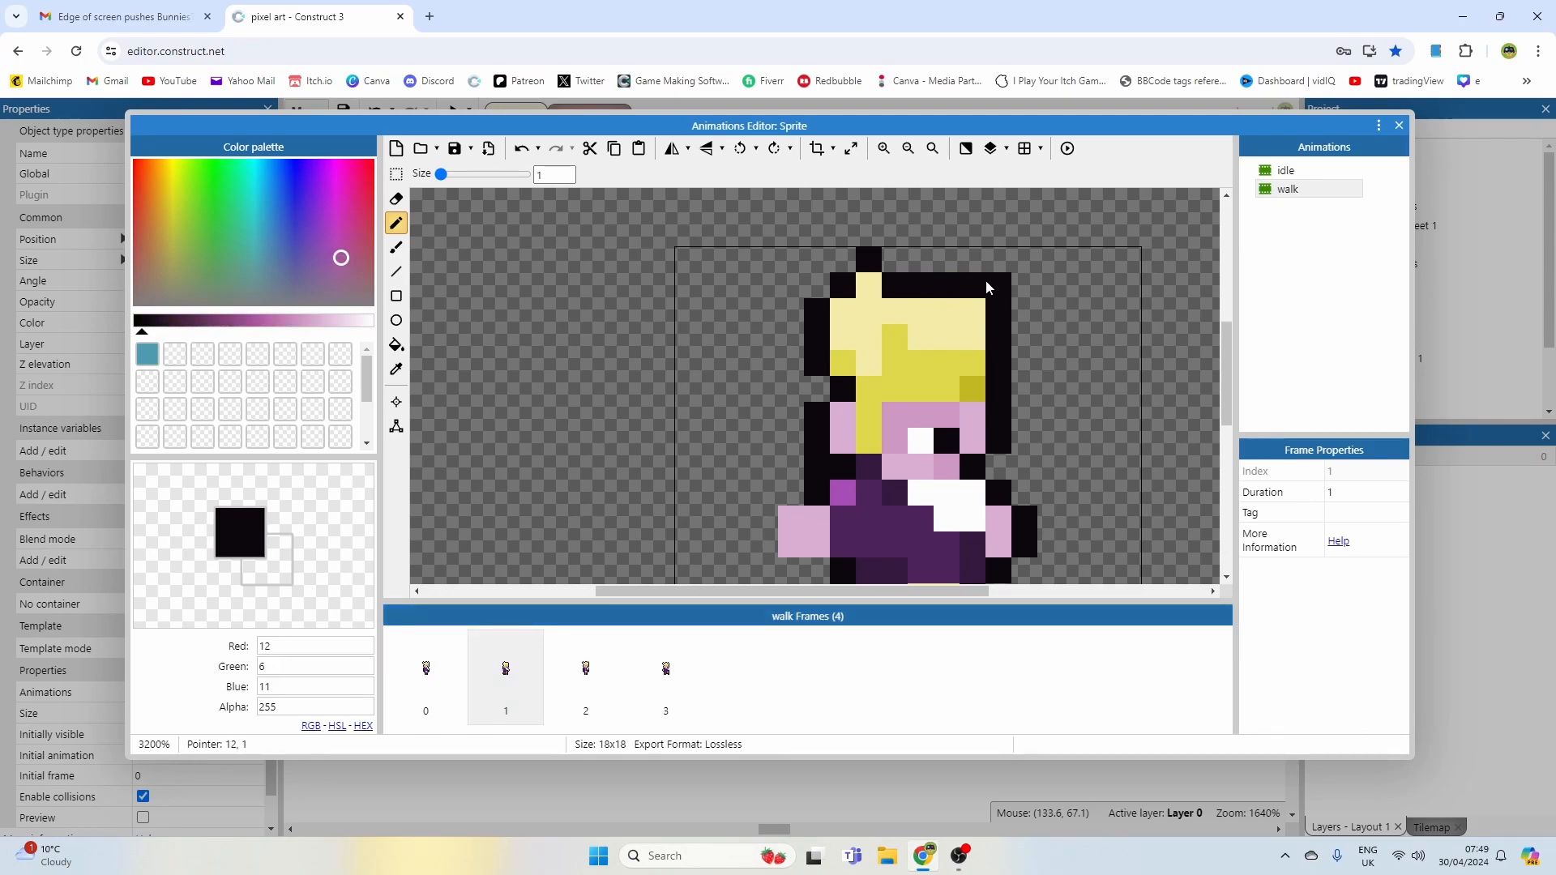
{"action": "right_click", "coordinate": [997, 280]}
{"action": "left_click", "coordinate": [967, 300], "text": "alt"}
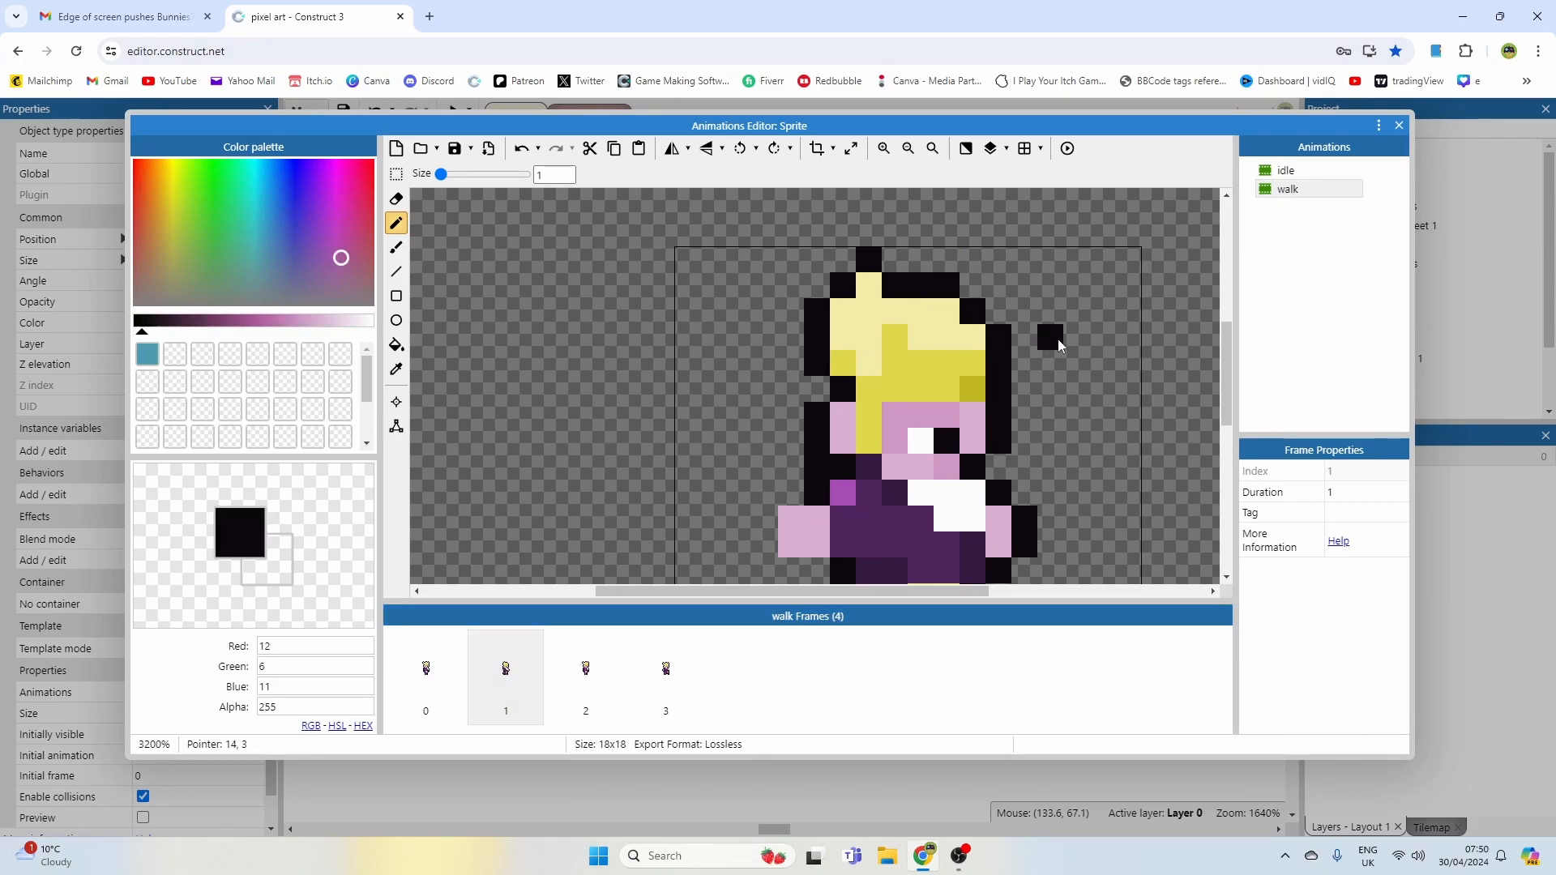
Step: Zoom out and flip through the walk frames to compare them
{"action": "scroll", "coordinate": [1058, 340], "scroll_direction": "down", "scroll_amount": 1}
{"action": "left_click", "coordinate": [455, 649]}
{"action": "left_click", "coordinate": [504, 665]}
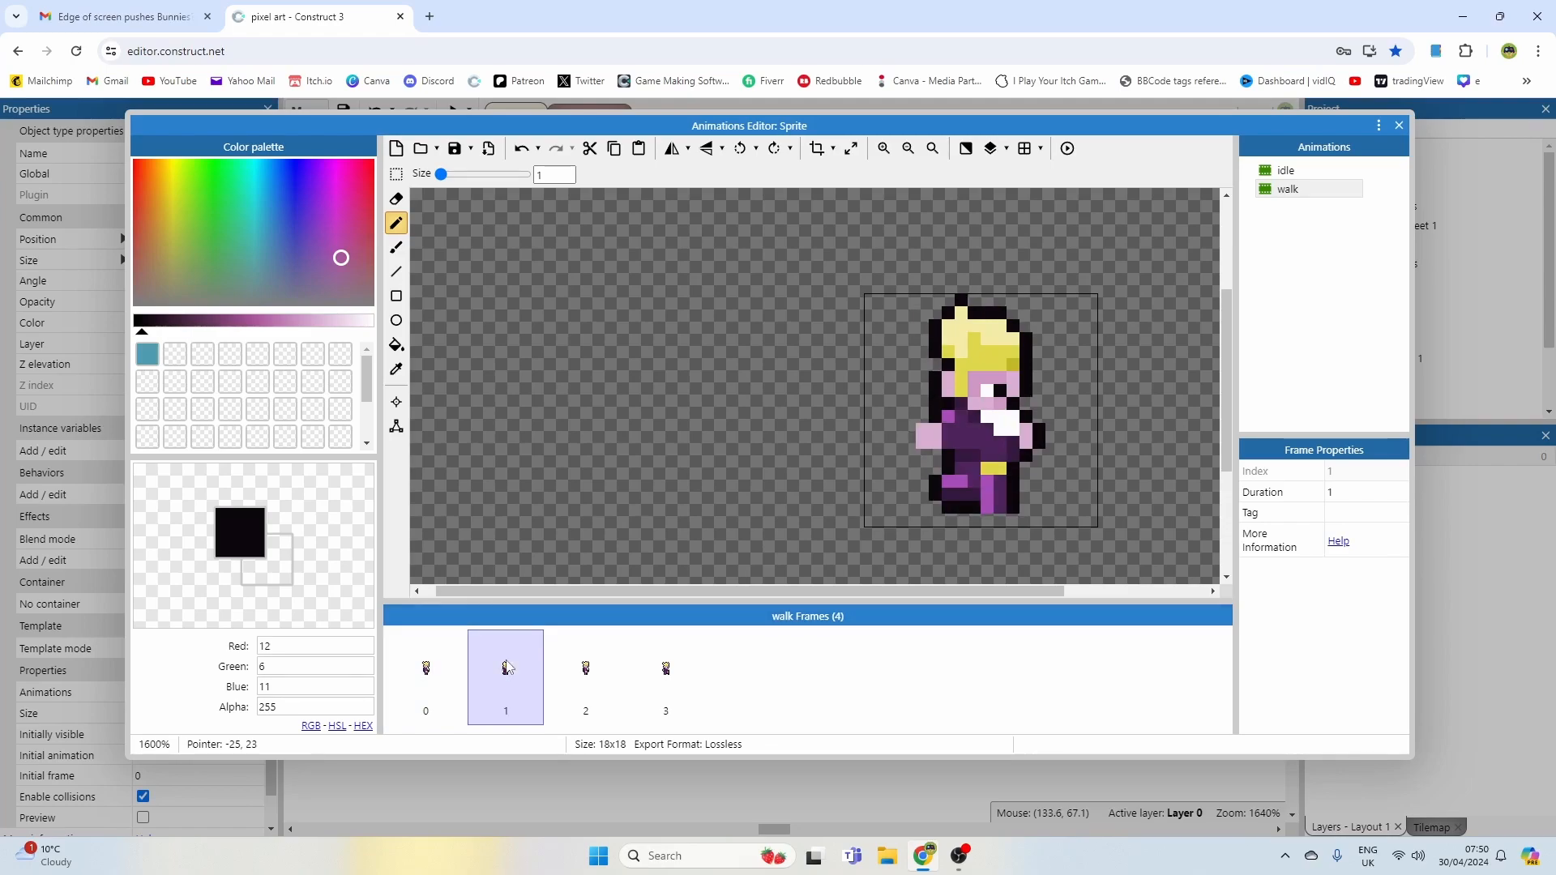
{"action": "left_click", "coordinate": [586, 667]}
{"action": "left_click", "coordinate": [657, 668]}
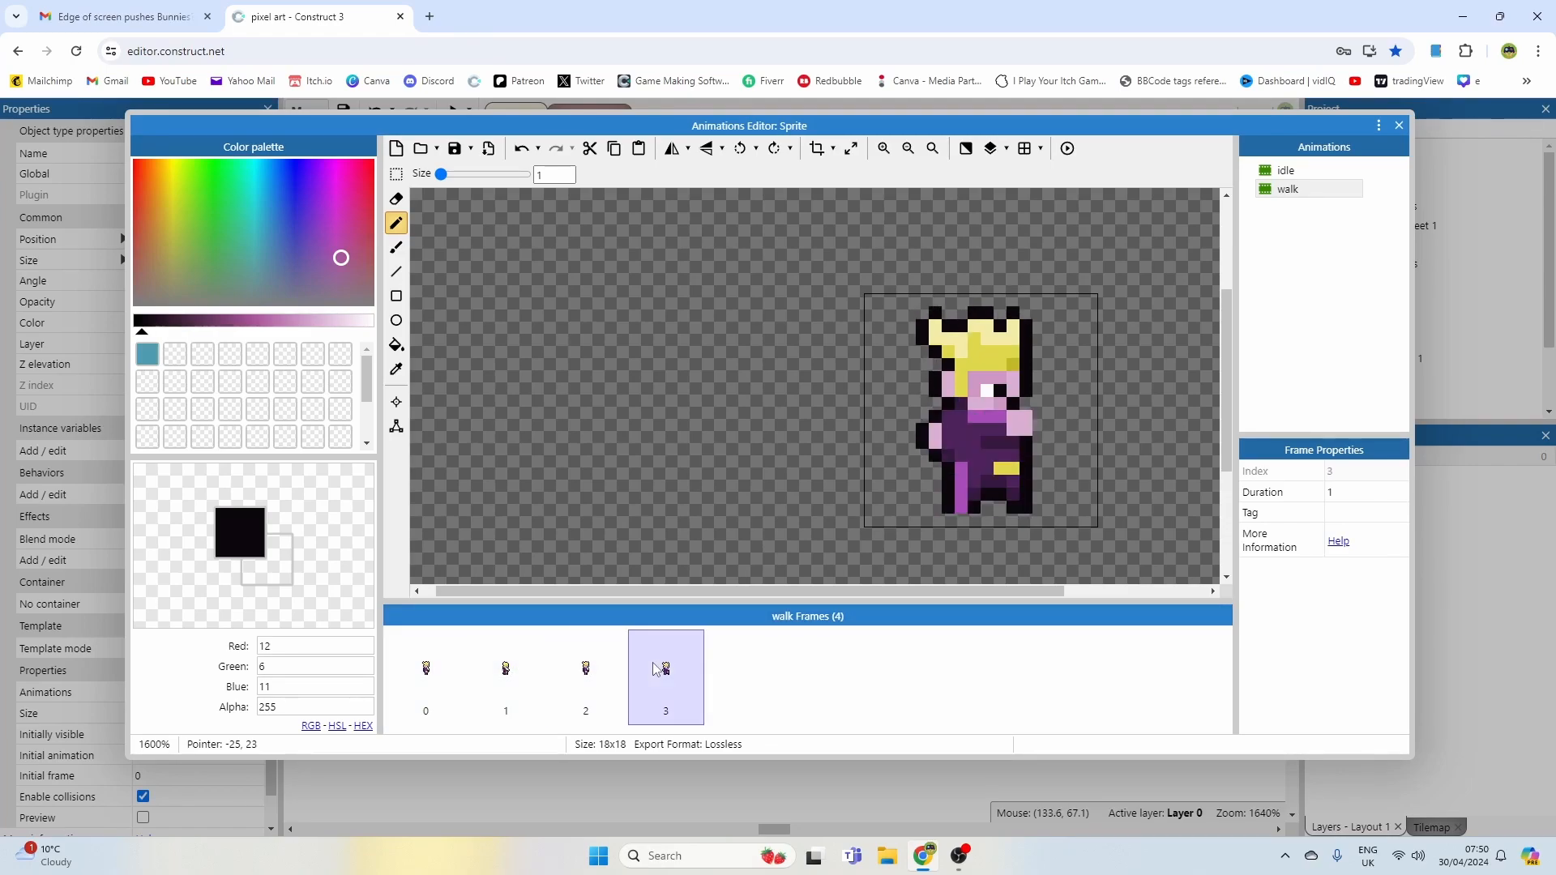
{"action": "left_click", "coordinate": [520, 652]}
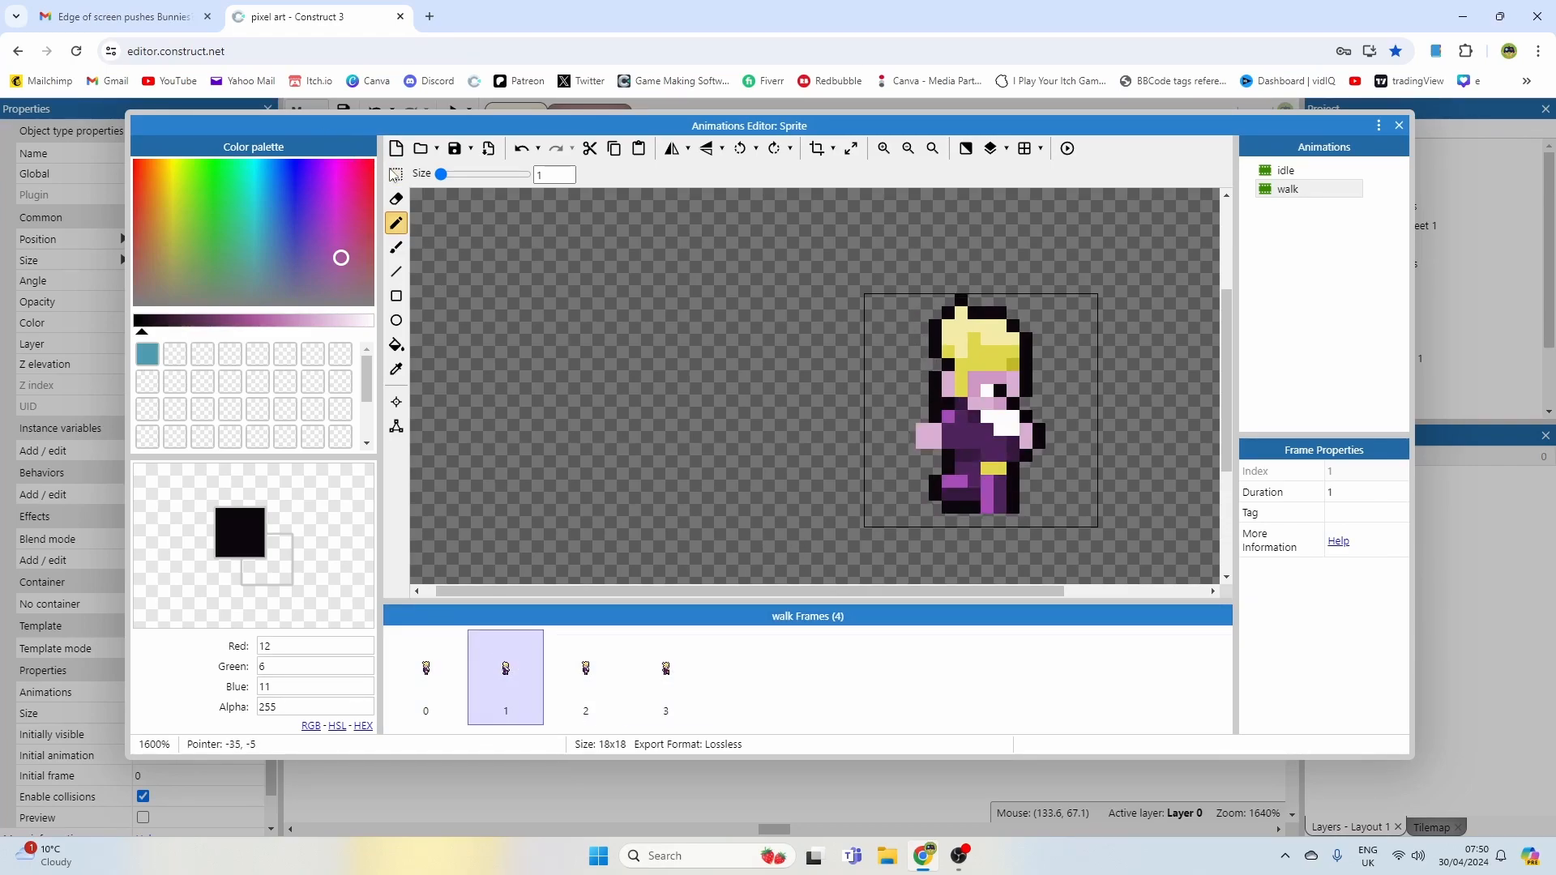
Step: Replace the fourth frame's hair with the pasted hair from the second frame, positioned over the head
{"action": "left_click", "coordinate": [396, 173]}
{"action": "left_click_drag", "start_coordinate": [1042, 372], "coordinate": [1045, 367]}
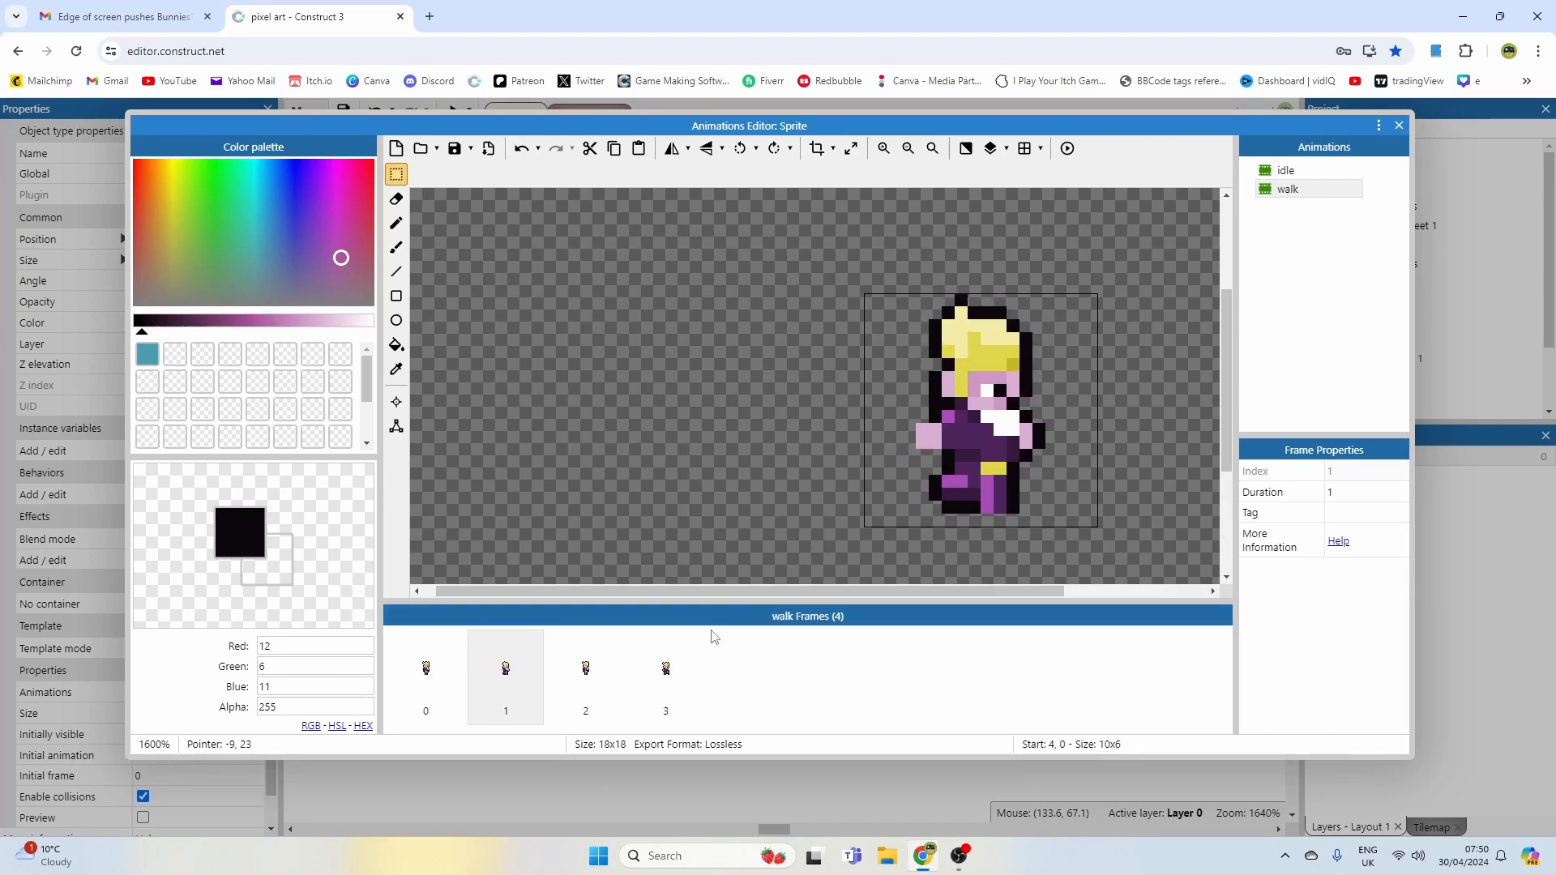
{"action": "left_click", "coordinate": [669, 662]}
{"action": "left_click_drag", "start_coordinate": [910, 290], "coordinate": [1029, 363]}
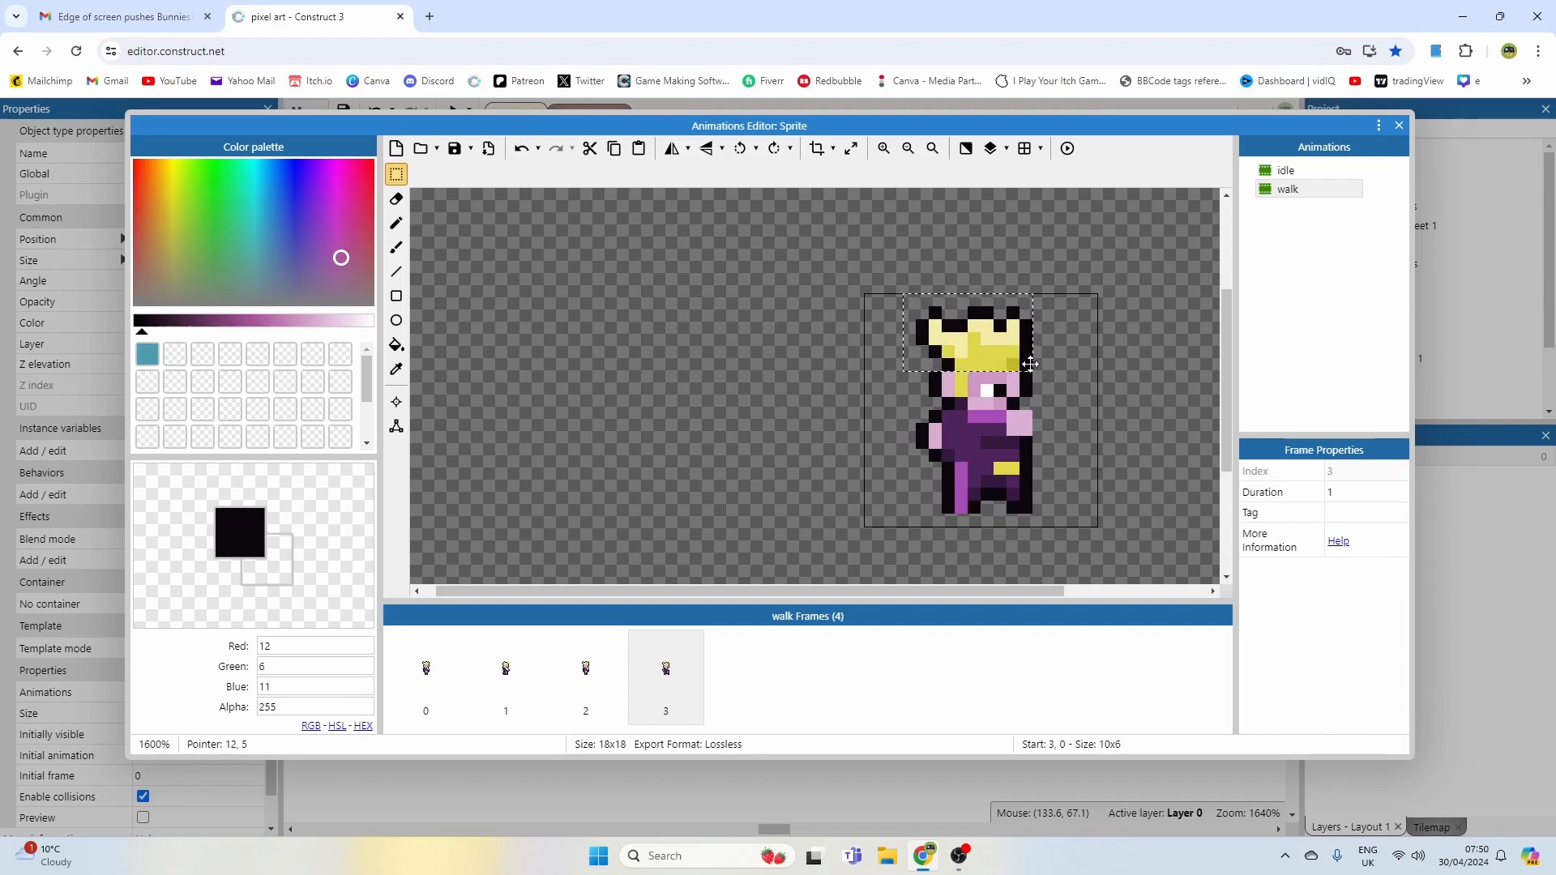
{"action": "key", "text": "Delete"}
{"action": "key", "text": "ctrl+v"}
{"action": "mouse_move", "coordinate": [972, 344]}
{"action": "left_mouse_down"}
{"action": "mouse_move", "coordinate": [985, 332]}
{"action": "mouse_move", "coordinate": [985, 345]}
{"action": "left_mouse_up"}
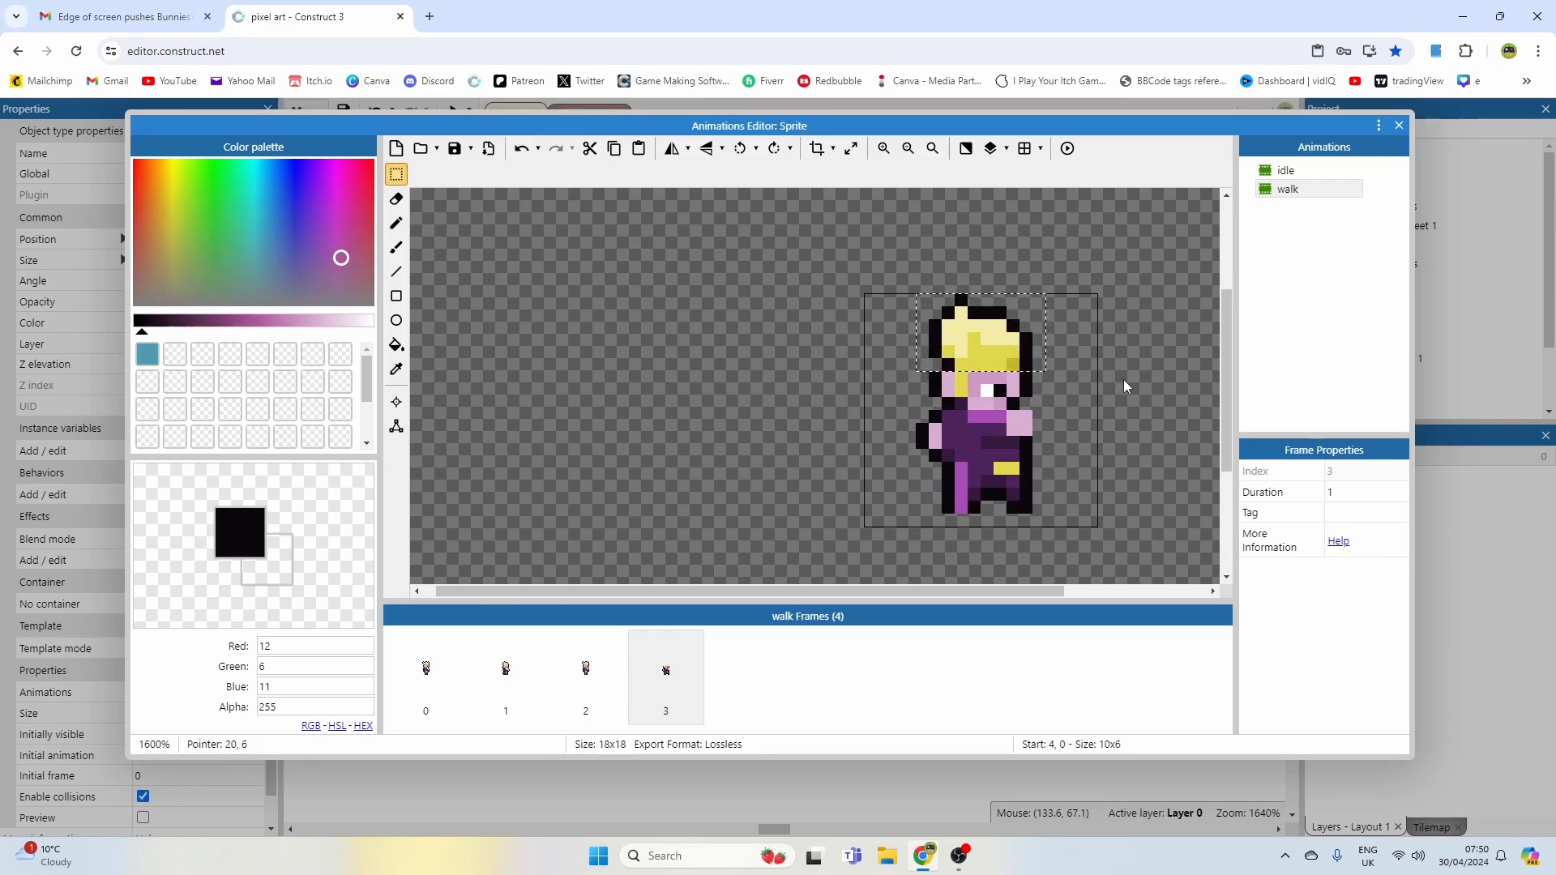
{"action": "left_click", "coordinate": [1053, 366]}
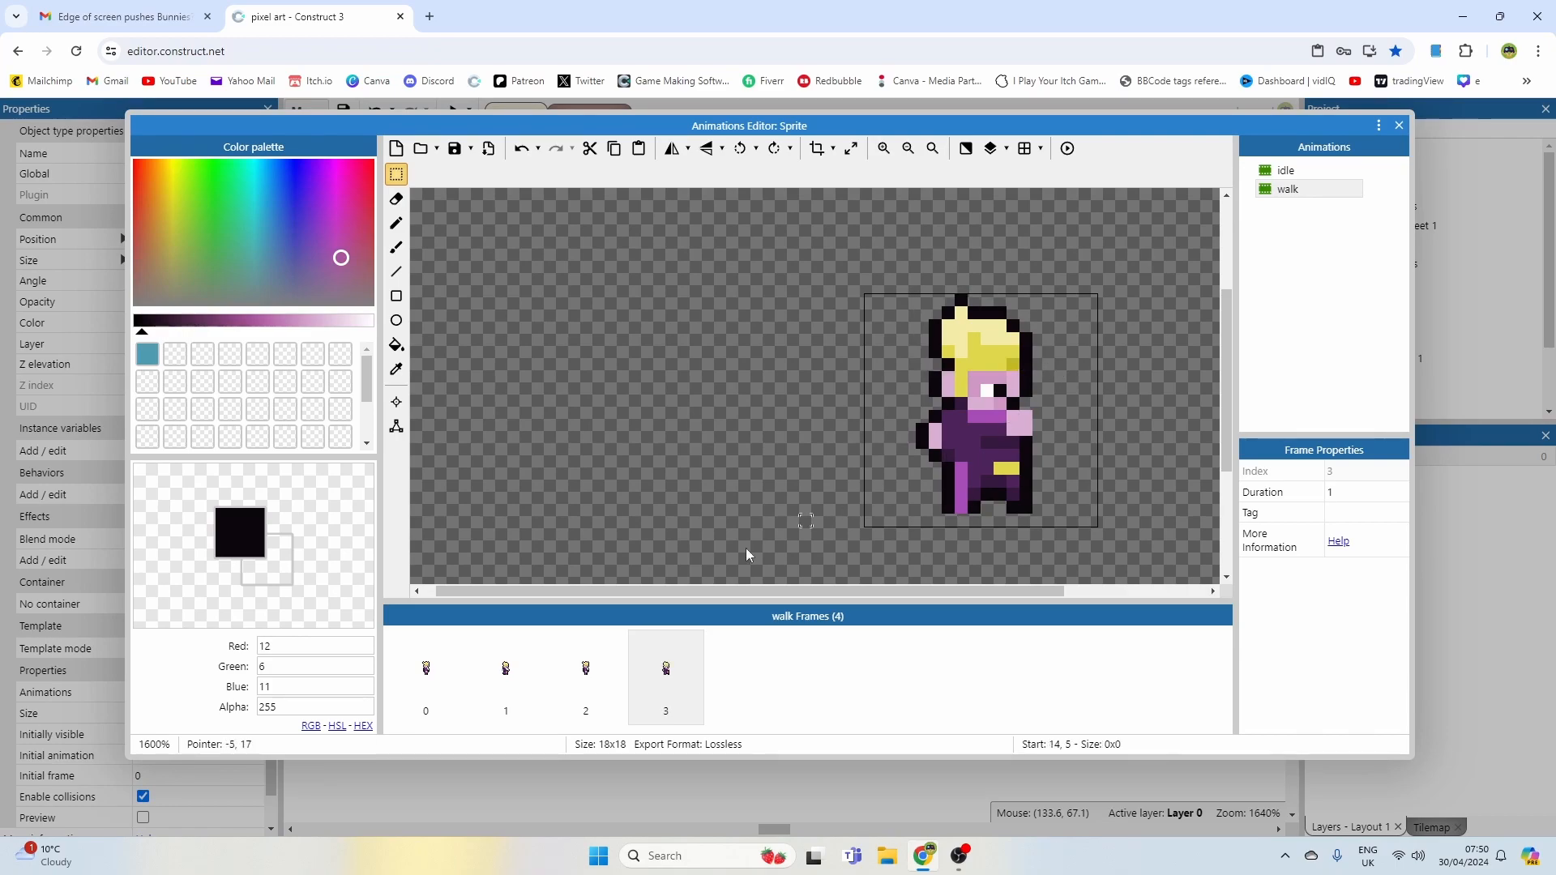
Step: Flip through the walk frames and preview the walk animation
{"action": "left_click", "coordinate": [585, 667]}
{"action": "left_click", "coordinate": [665, 669]}
{"action": "left_click", "coordinate": [429, 673]}
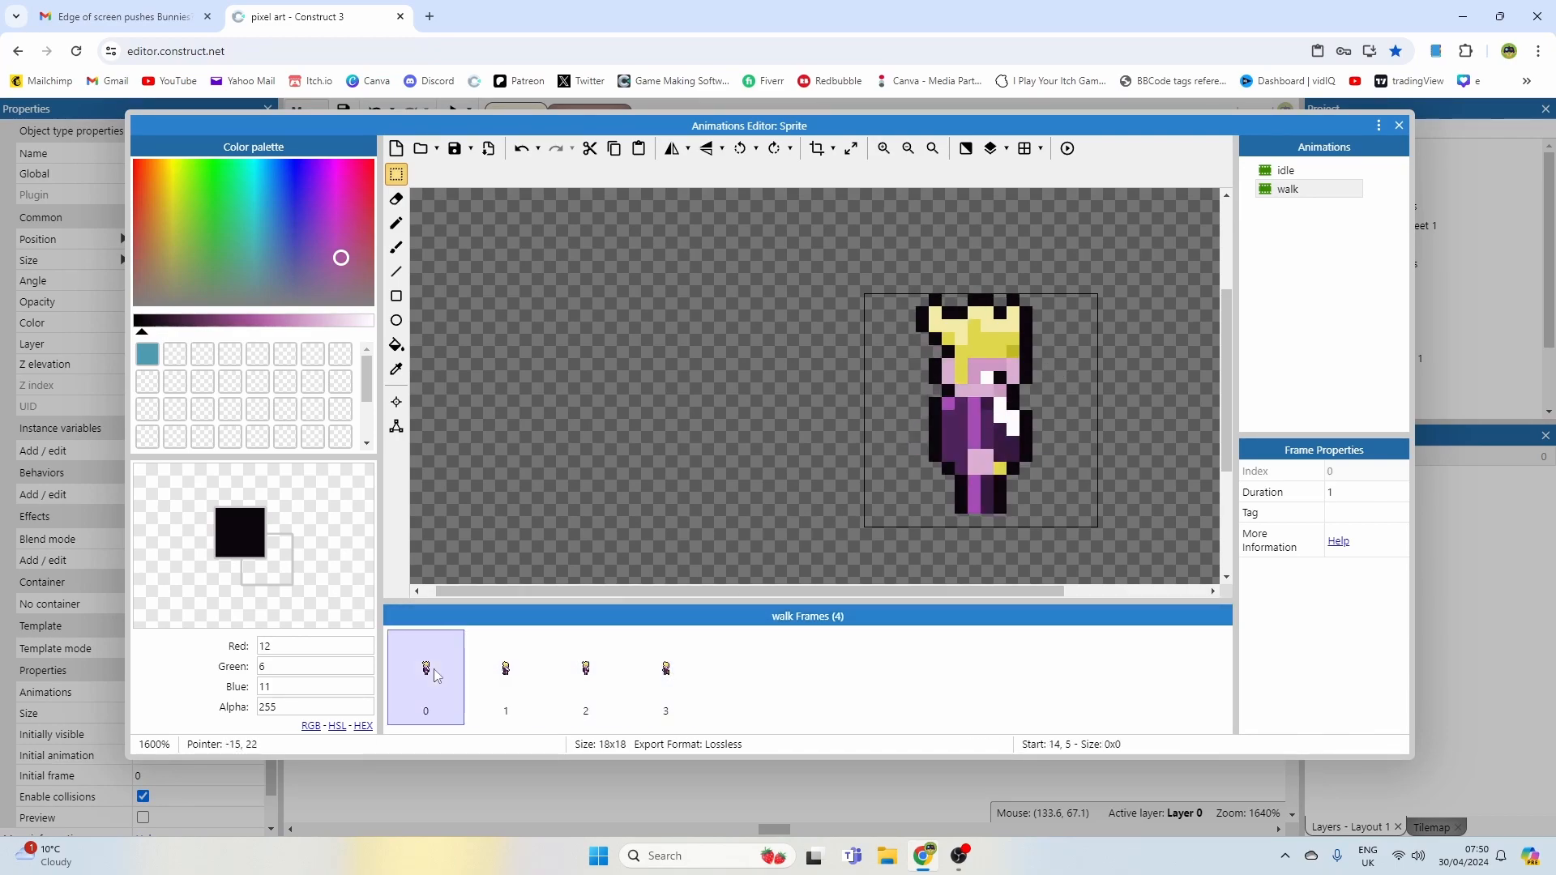
{"action": "left_click", "coordinate": [1068, 148]}
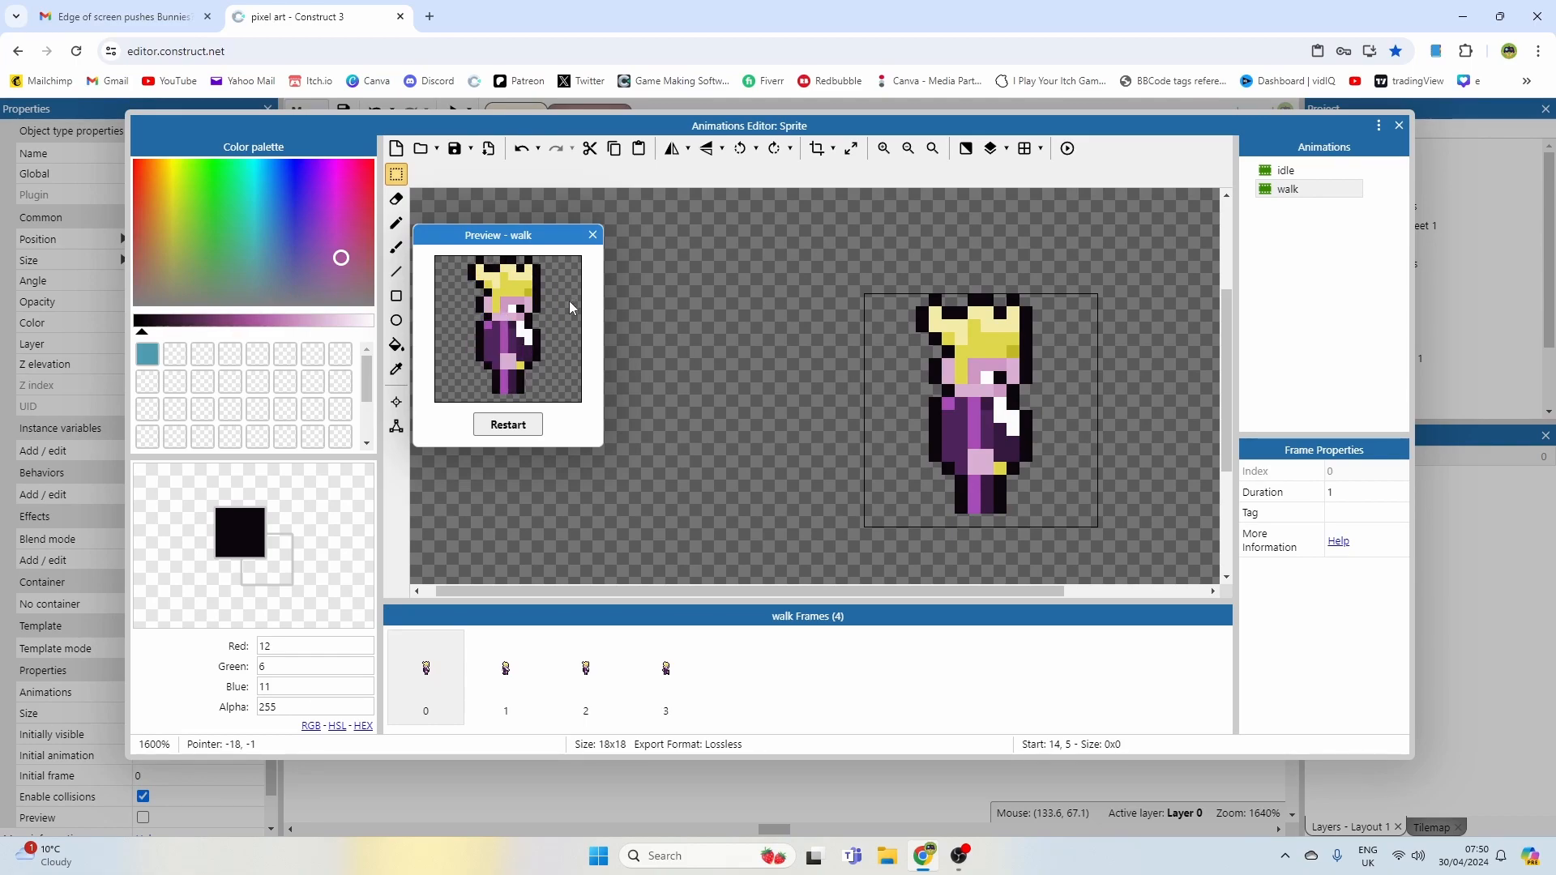
{"action": "left_click", "coordinate": [593, 235]}
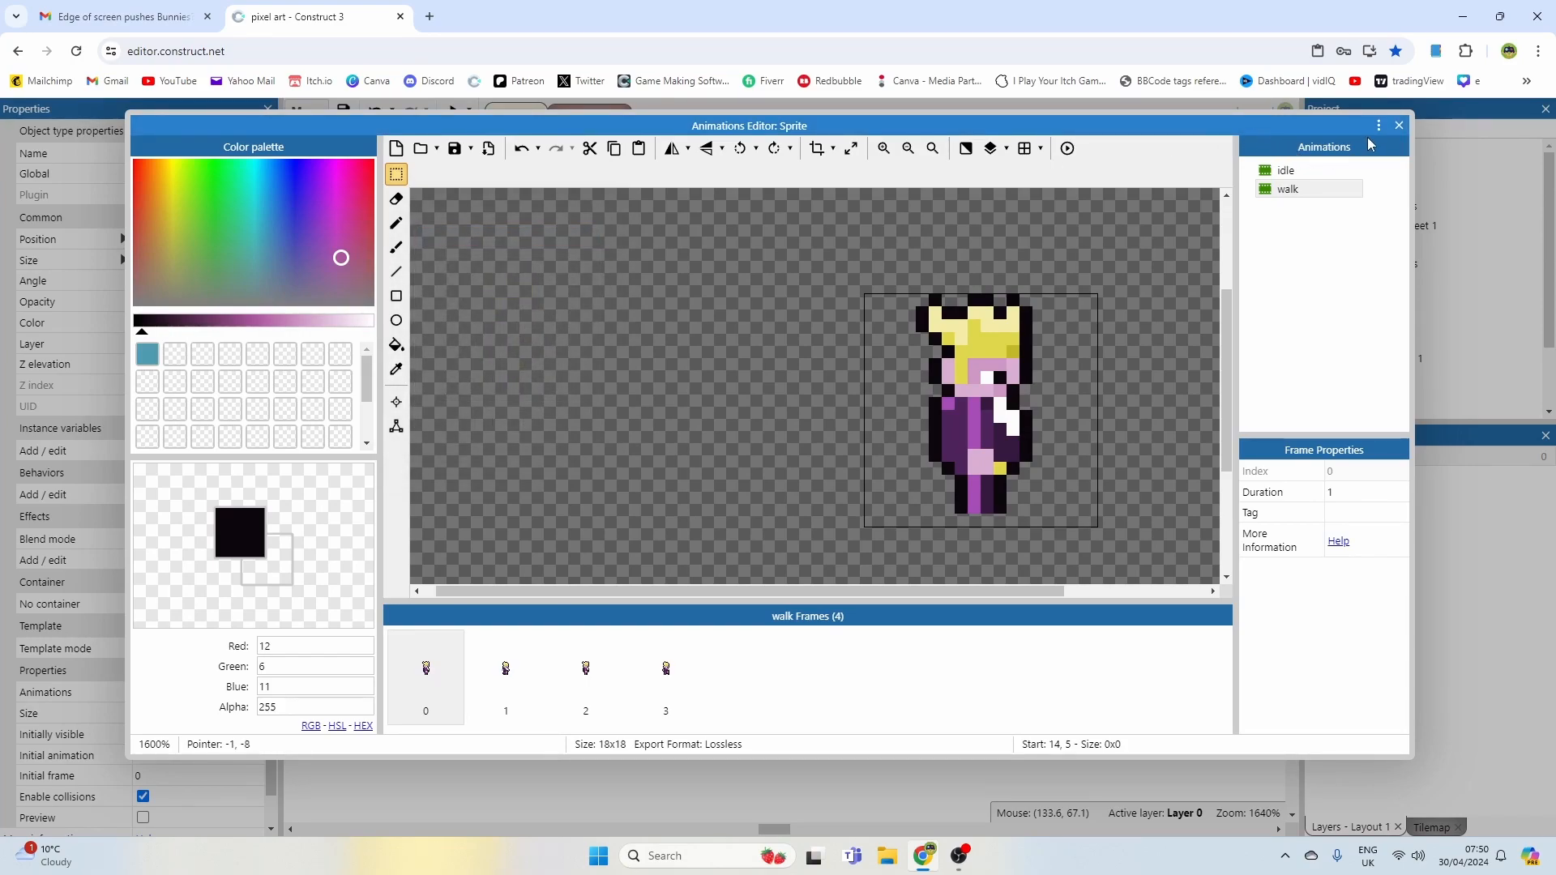
Step: Close the Animations Editor, set the sprite's initial animation to walk, and run a maximized layout preview
{"action": "left_click", "coordinate": [1400, 125]}
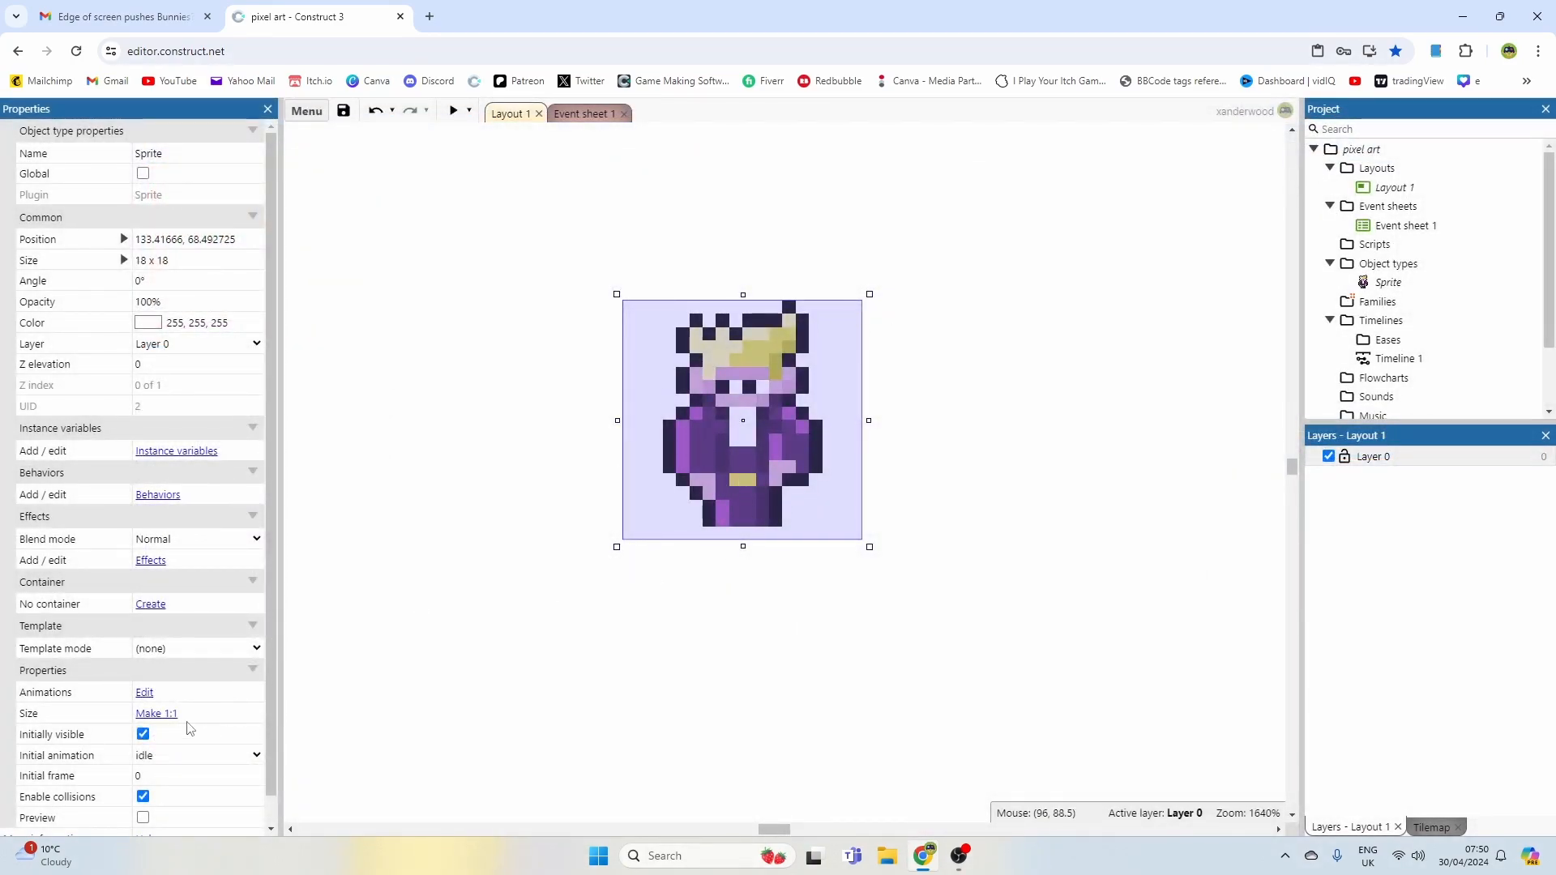
{"action": "left_click", "coordinate": [185, 767]}
{"action": "left_click", "coordinate": [184, 780]}
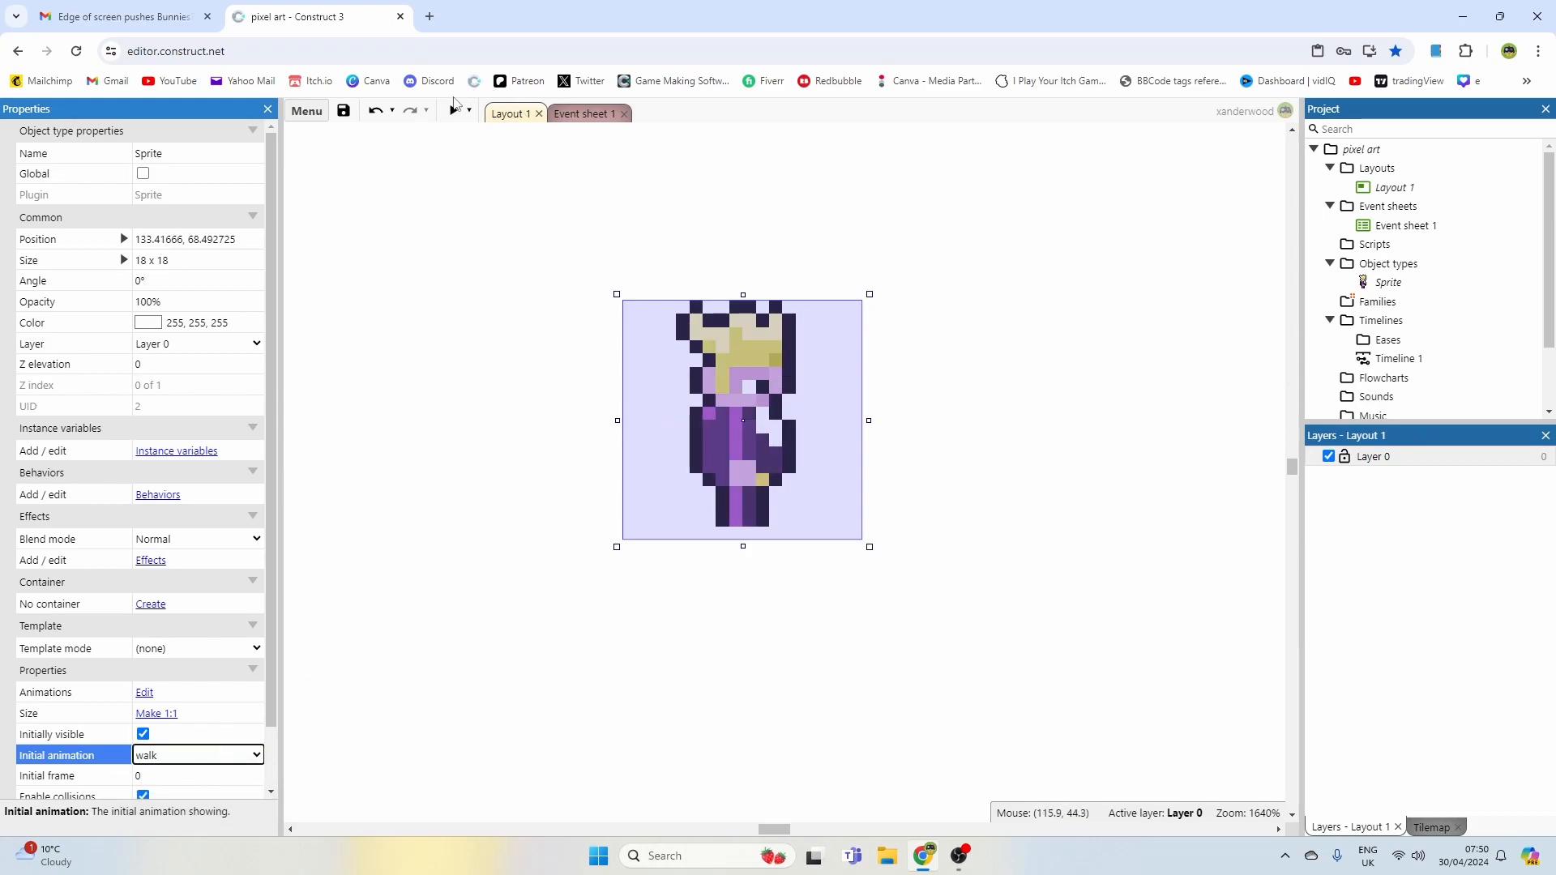
{"action": "left_click", "coordinate": [453, 114]}
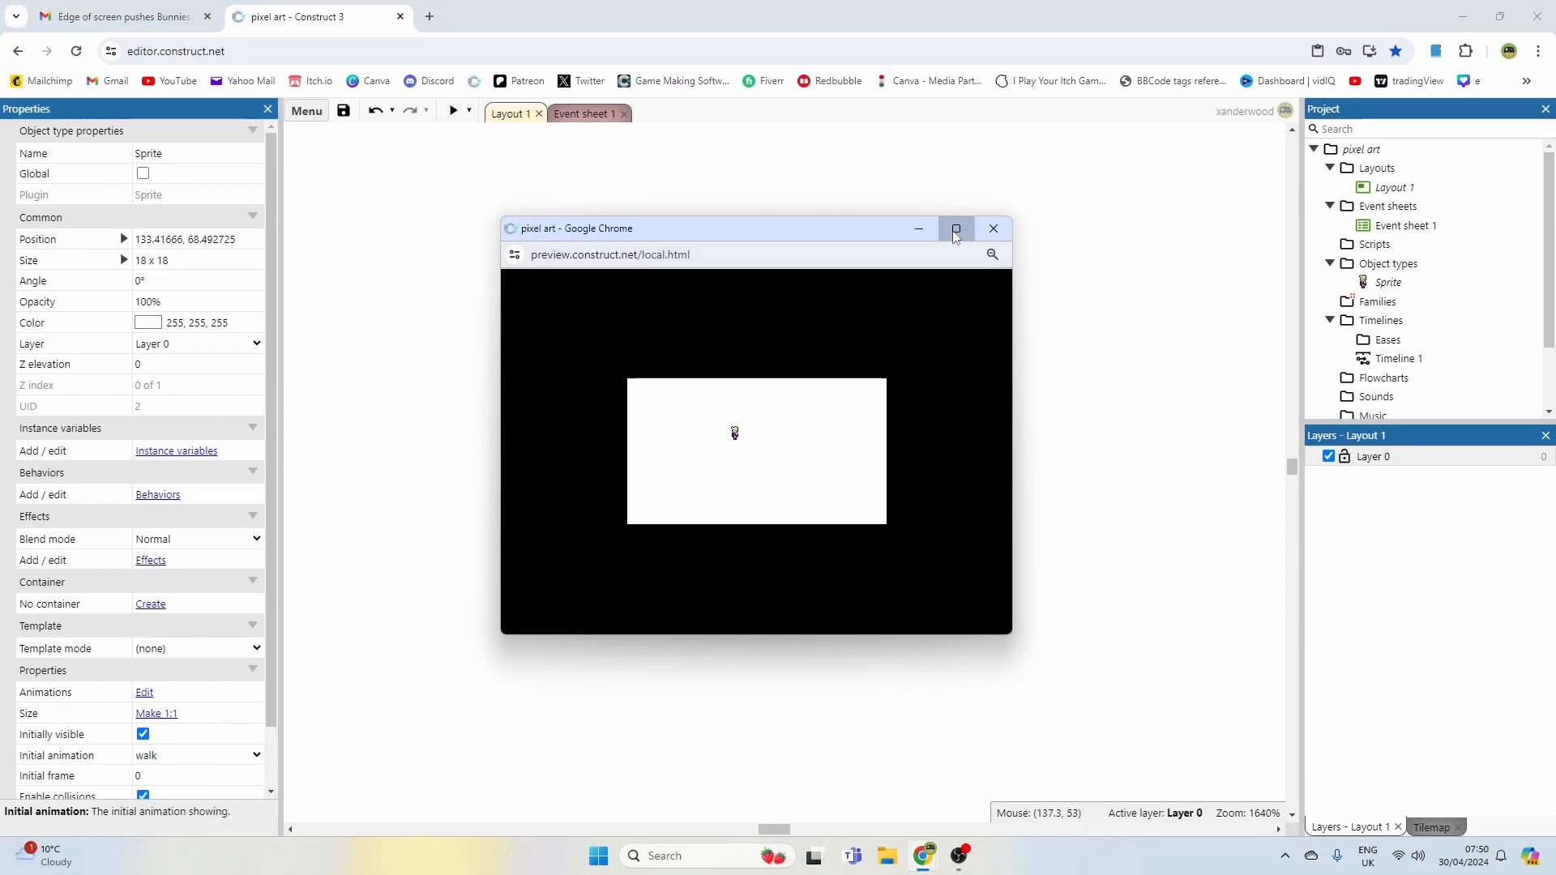
{"action": "left_click", "coordinate": [952, 226]}
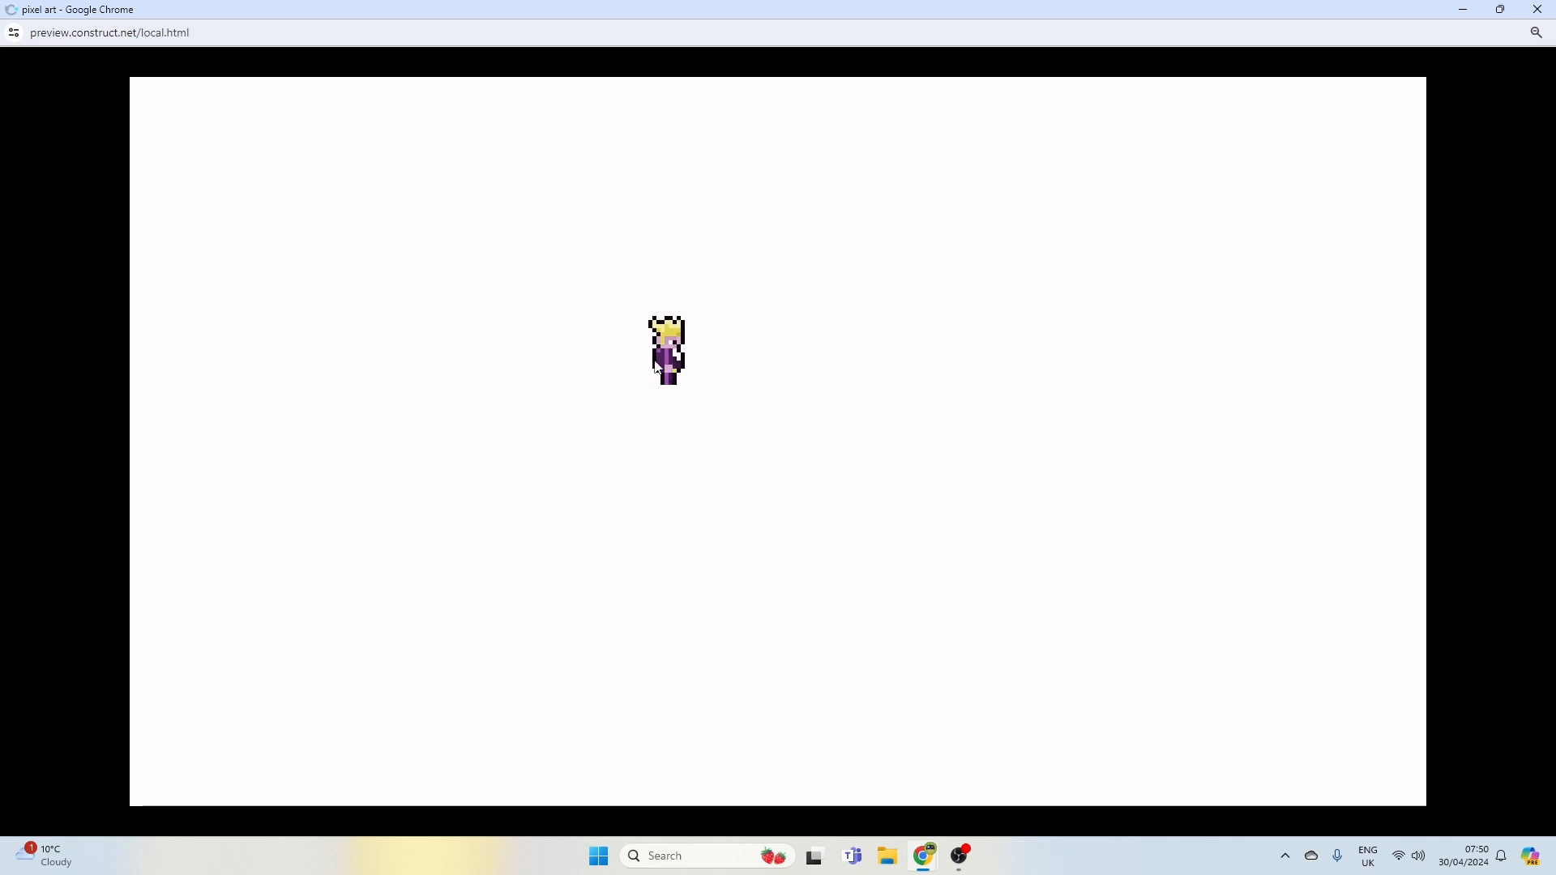
{"action": "left_click", "coordinate": [1538, 9]}
Step: Reopen the sprite's animations and outline the second frame's front arm in black, shading beneath it with dark purple
{"action": "double_click", "coordinate": [677, 498]}
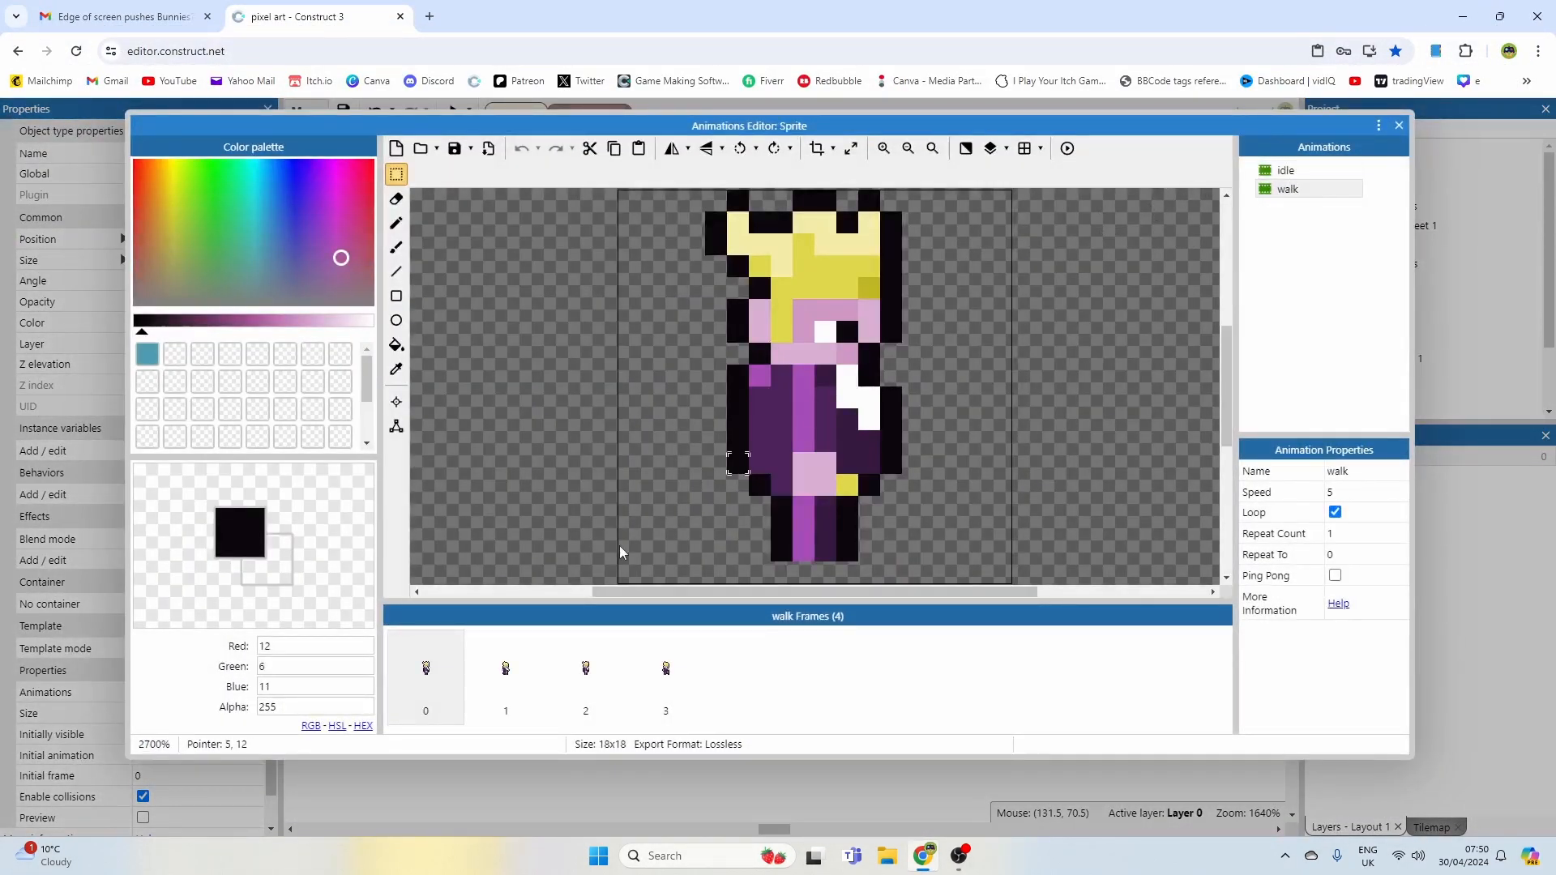
{"action": "left_click", "coordinate": [582, 682]}
{"action": "left_click", "coordinate": [666, 685]}
{"action": "left_click", "coordinate": [592, 687]}
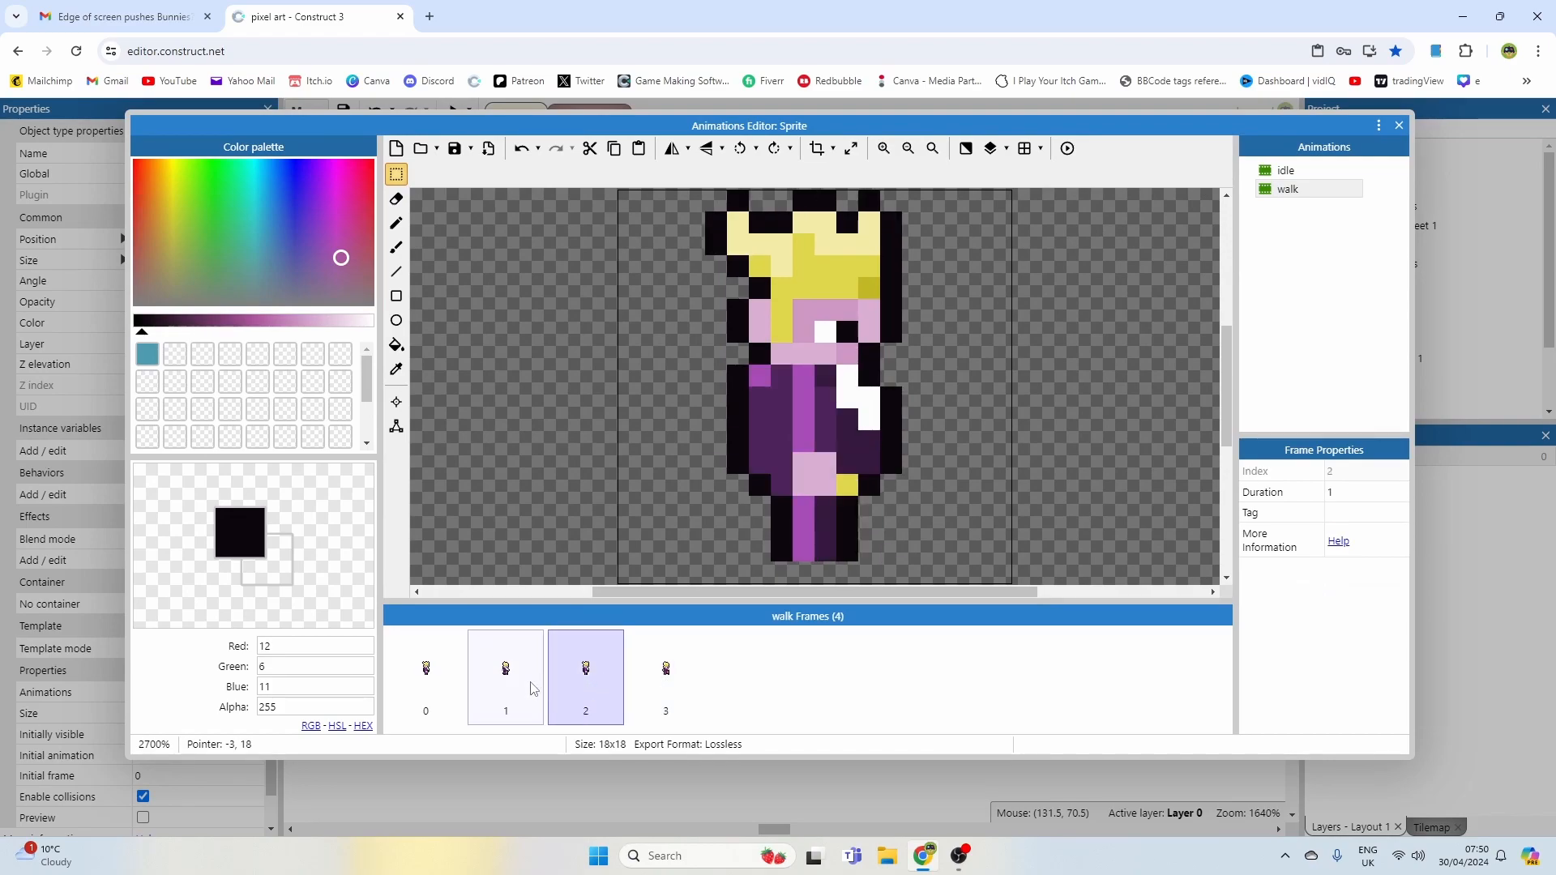
{"action": "left_click", "coordinate": [533, 688]}
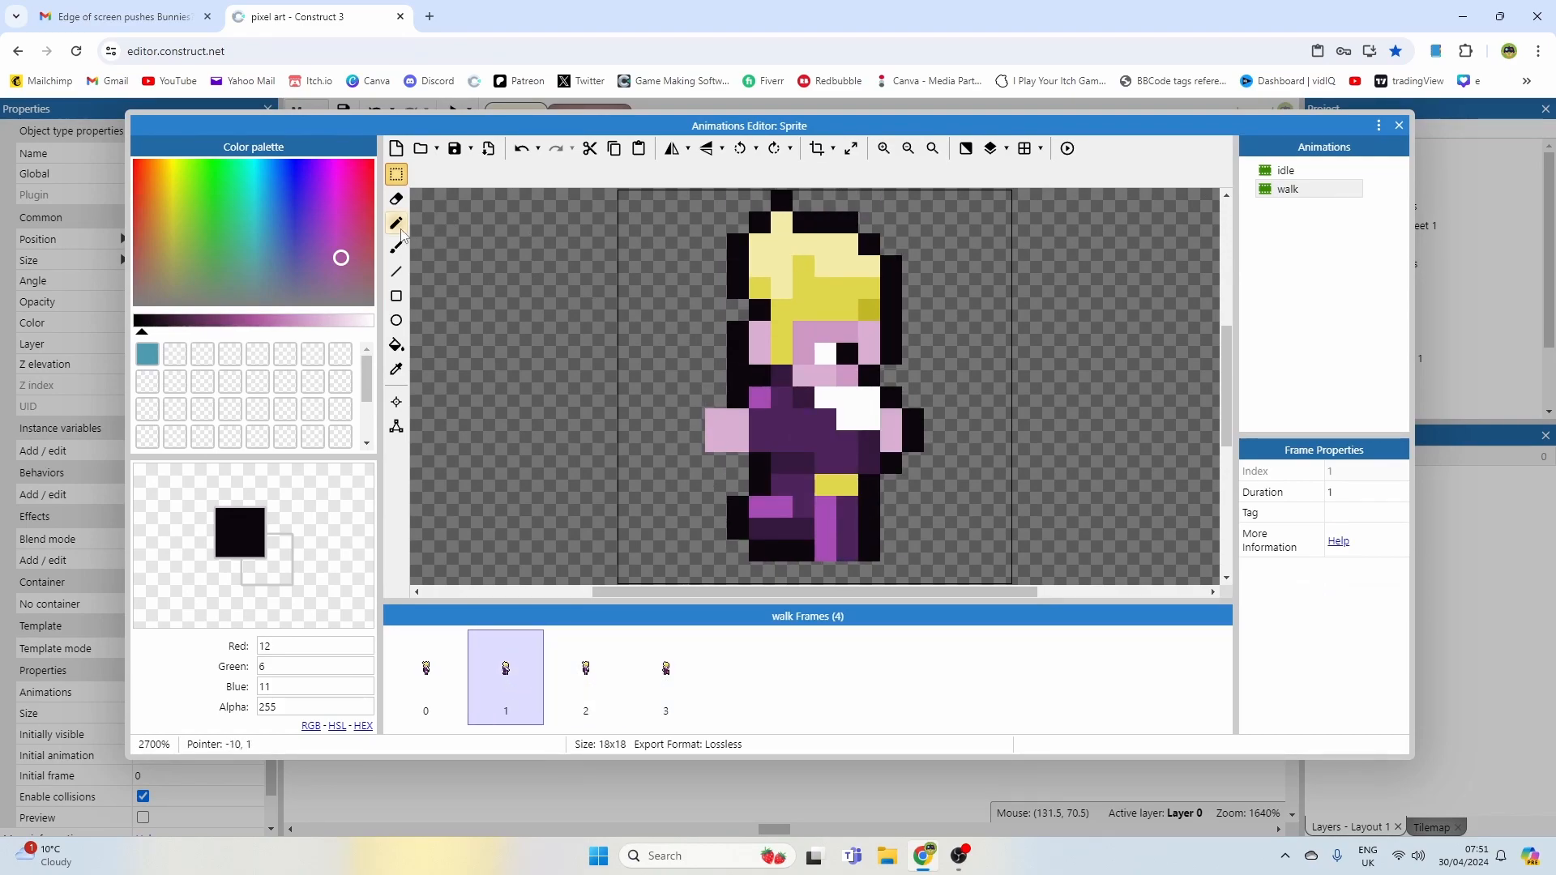
{"action": "left_click", "coordinate": [397, 224]}
{"action": "left_click", "coordinate": [697, 424]}
{"action": "left_click", "coordinate": [738, 469]}
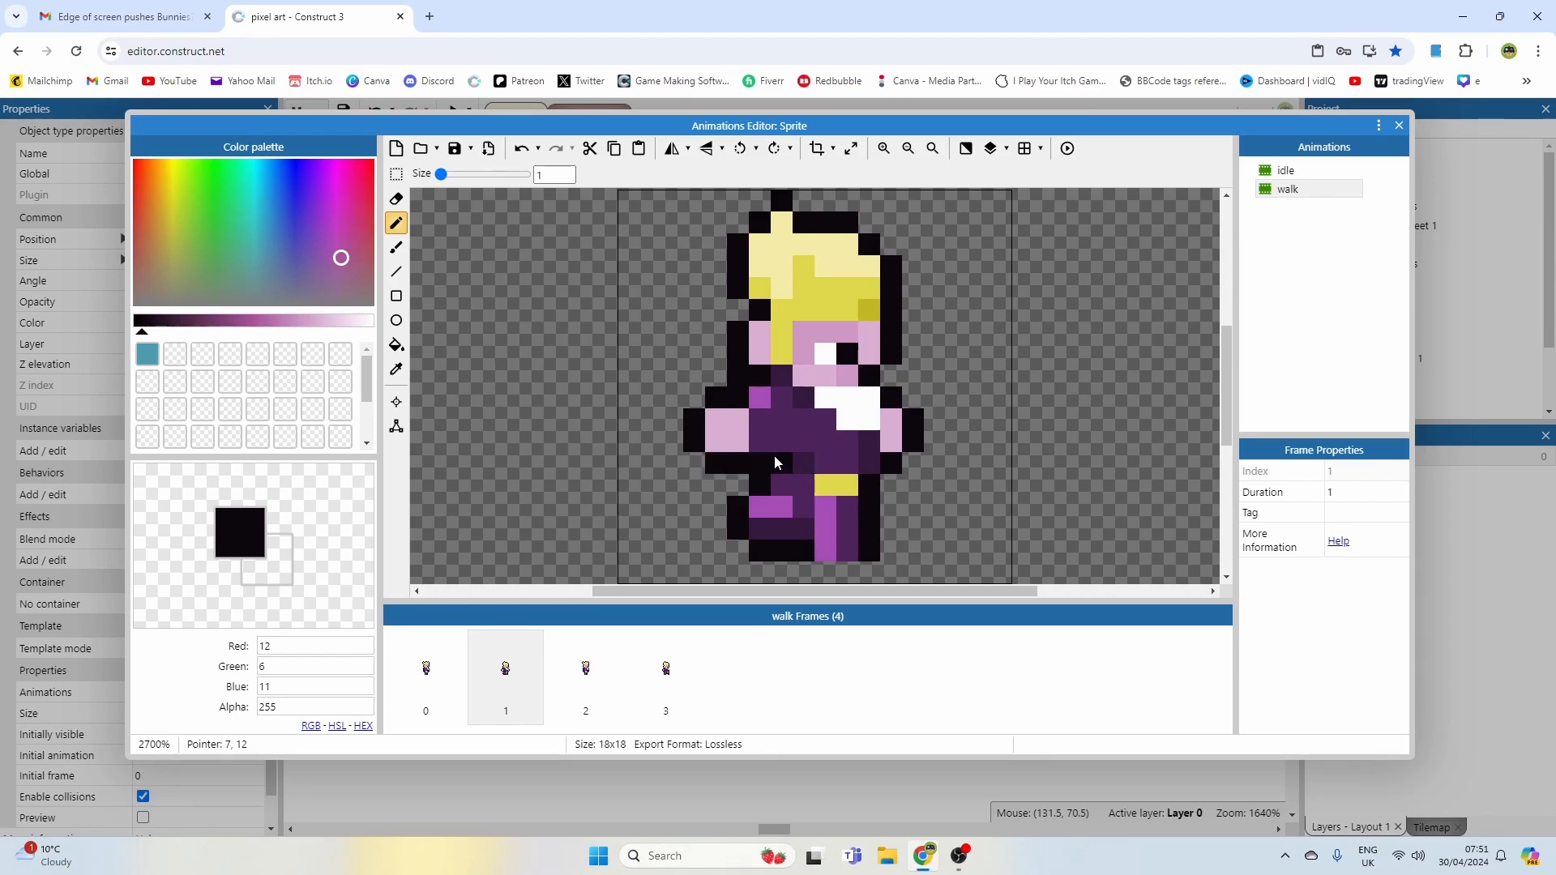
{"action": "left_click", "coordinate": [800, 461], "text": "ctrl"}
{"action": "left_click_drag", "start_coordinate": [782, 461], "coordinate": [762, 460]}
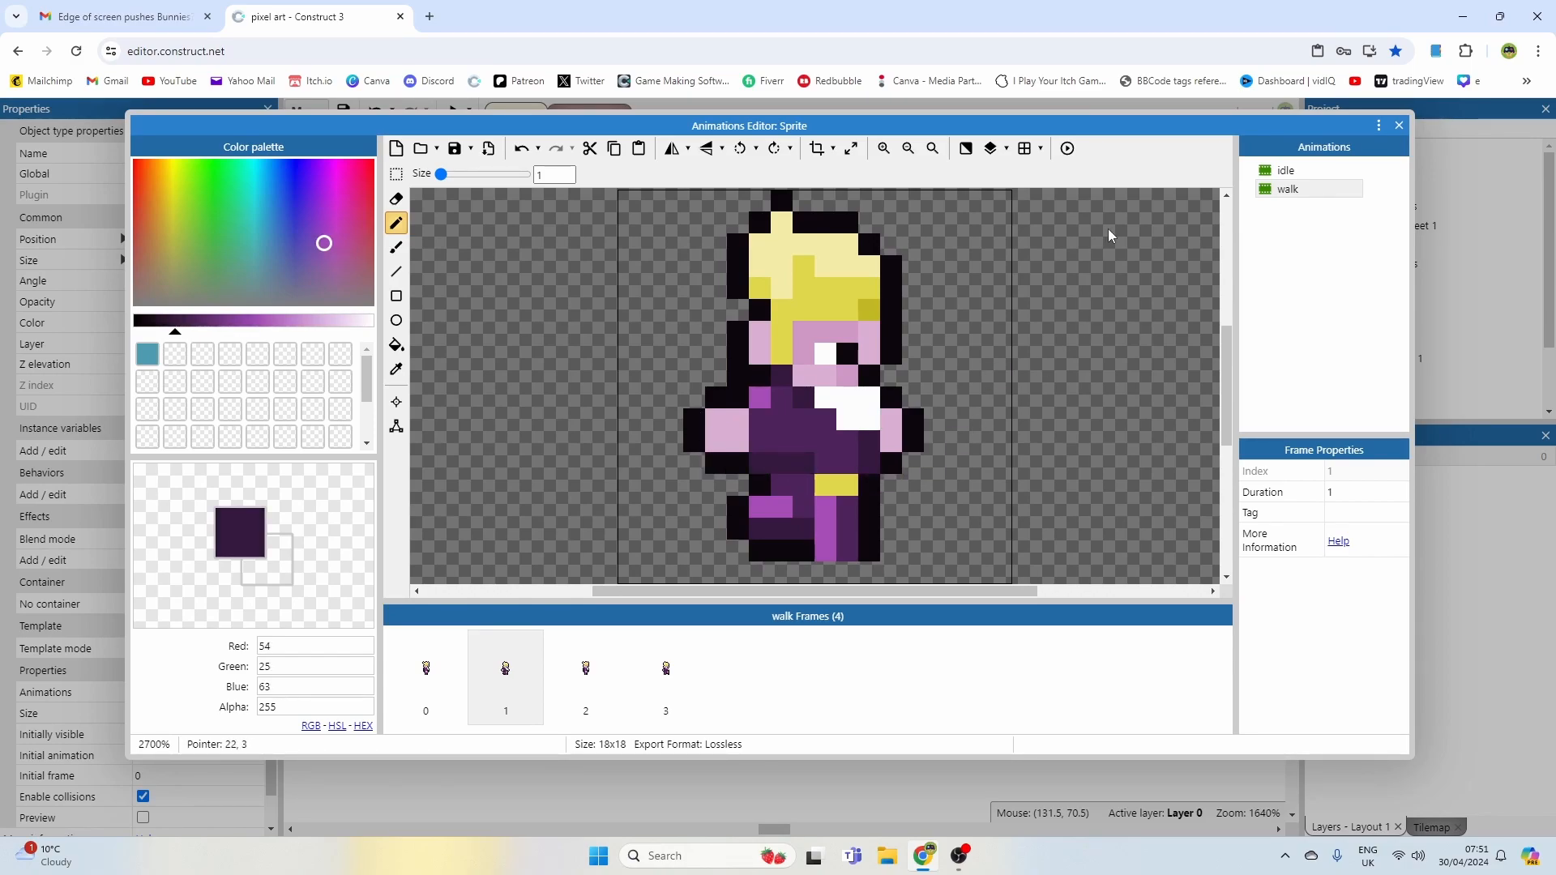
Step: Preview the walk animation, close the Animations Editor, and run the layout preview
{"action": "left_click", "coordinate": [1068, 148]}
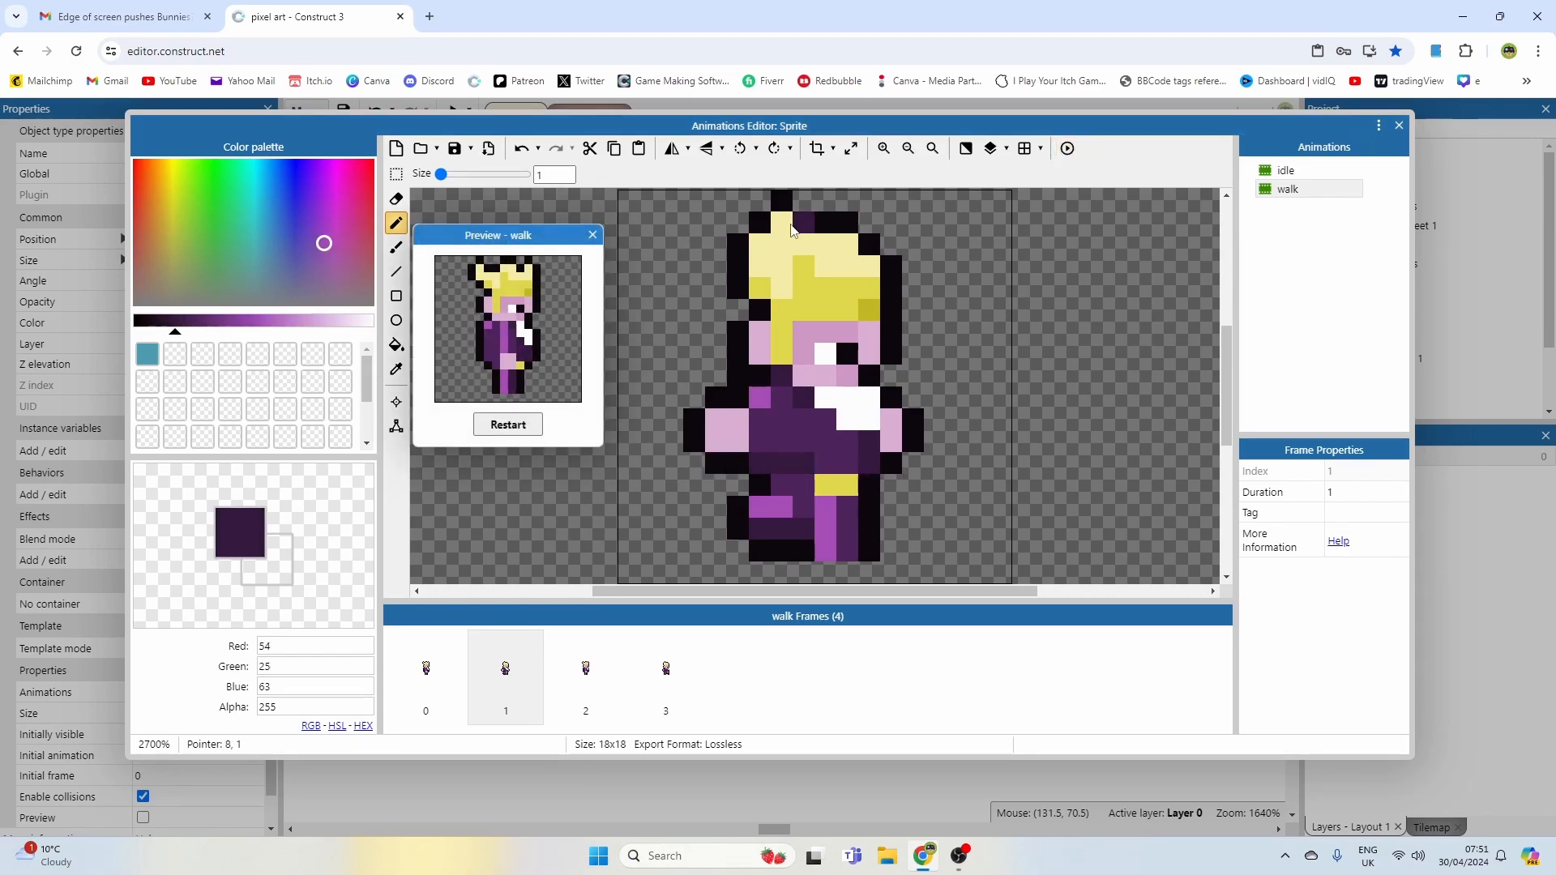
{"action": "left_click", "coordinate": [591, 232]}
{"action": "left_click", "coordinate": [1399, 125]}
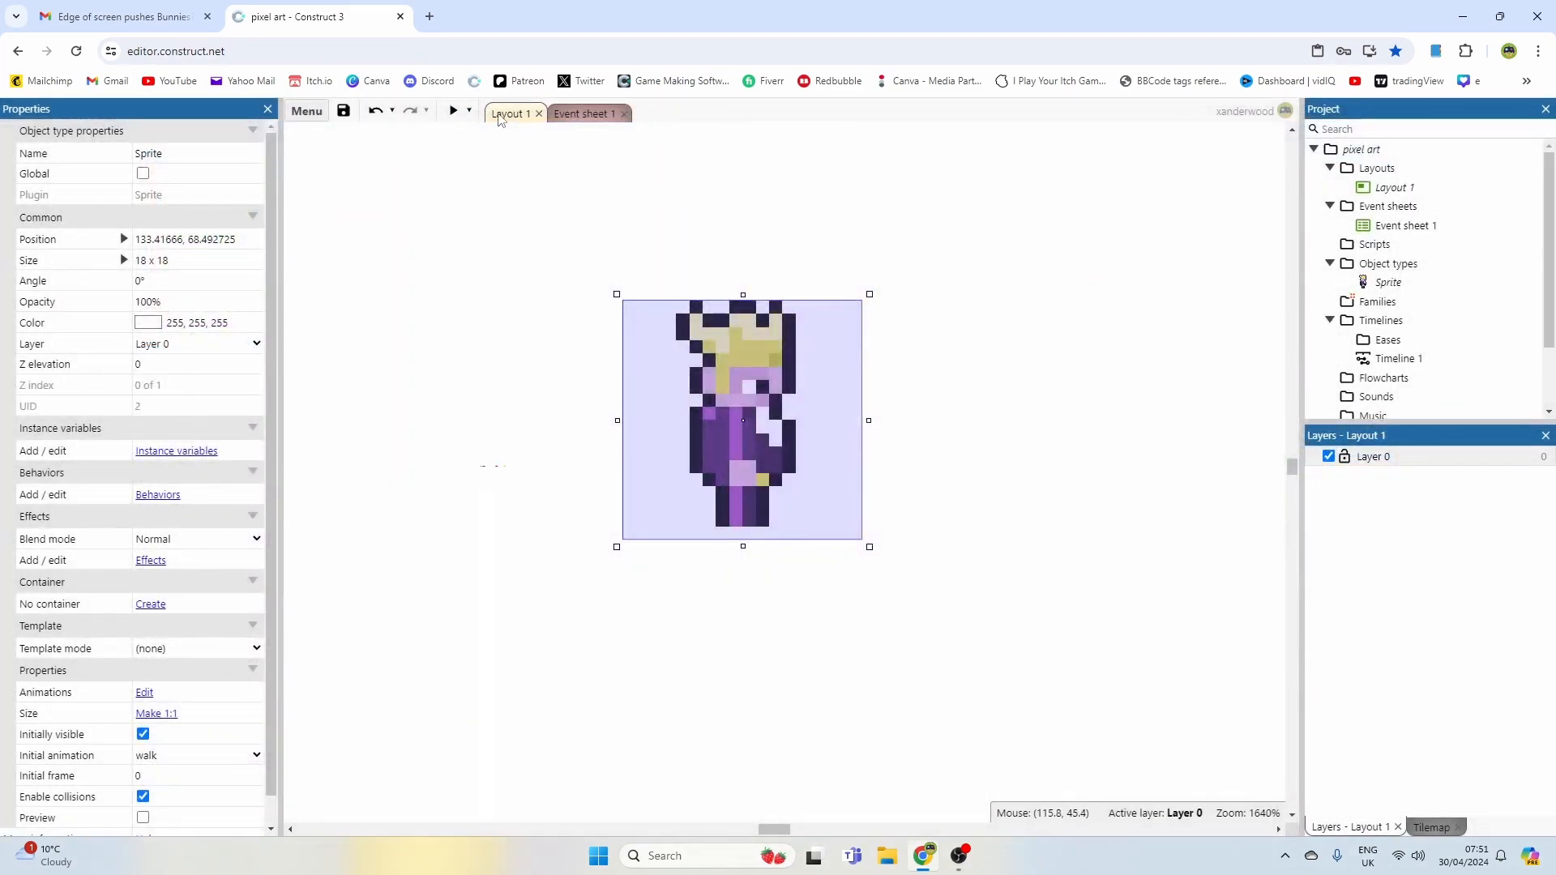
{"action": "left_click", "coordinate": [454, 111]}
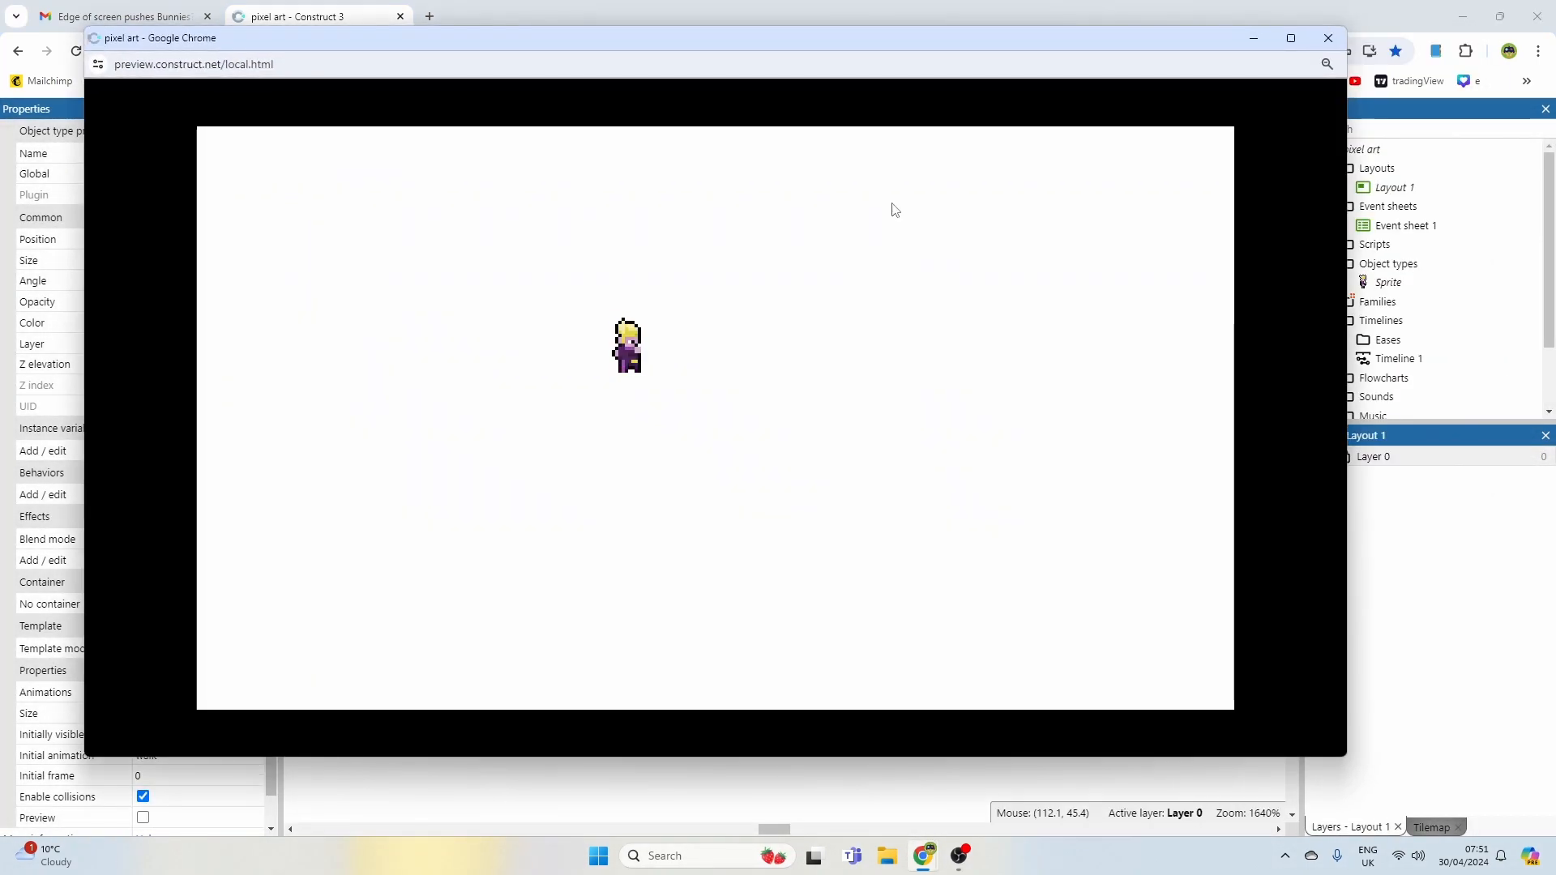